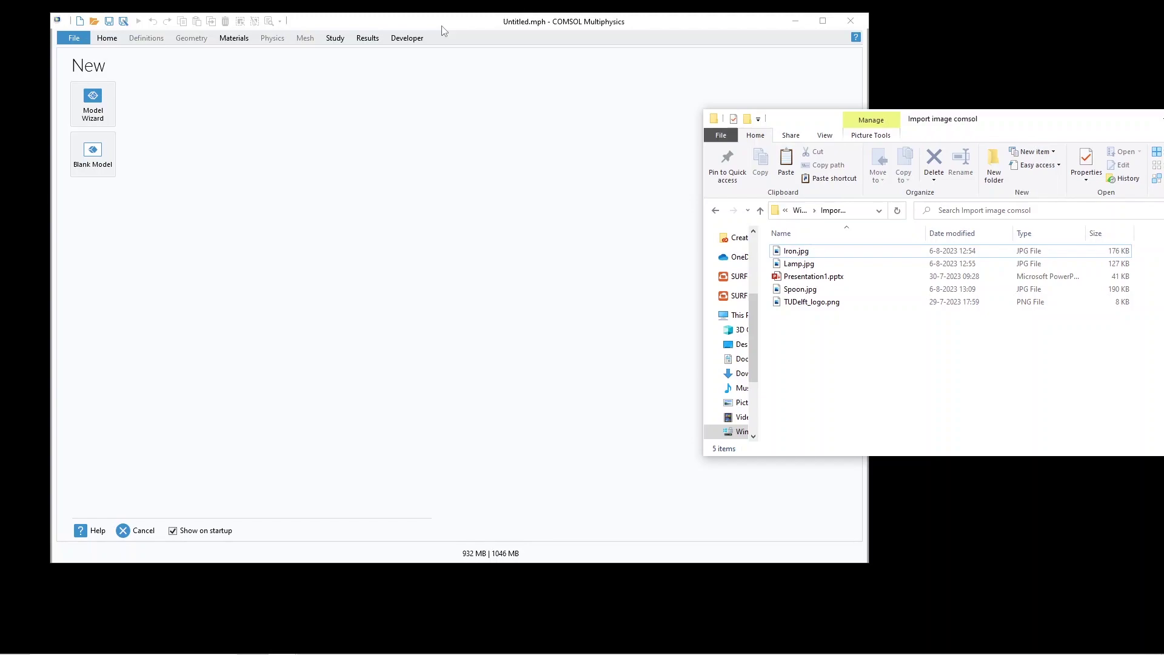
# Create a new 3D model with the Model Wizard, without adding any physics interface
pyautogui.moveTo(444, 30); pyautogui.dragTo(485, 42)
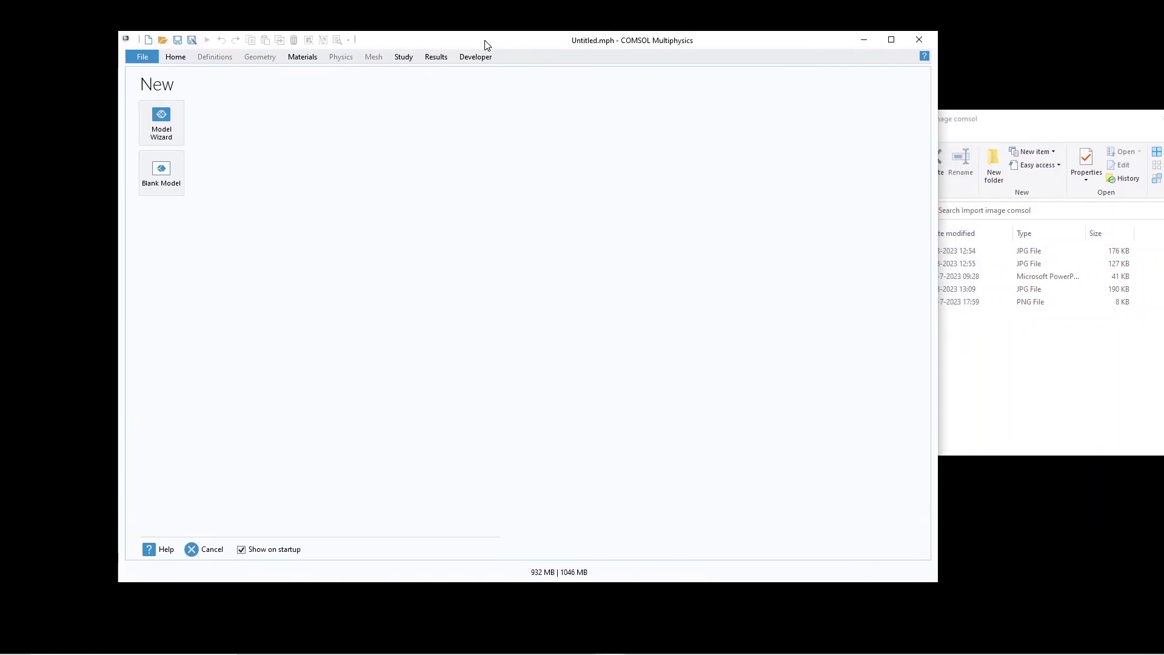
pyautogui.click(184, 140)
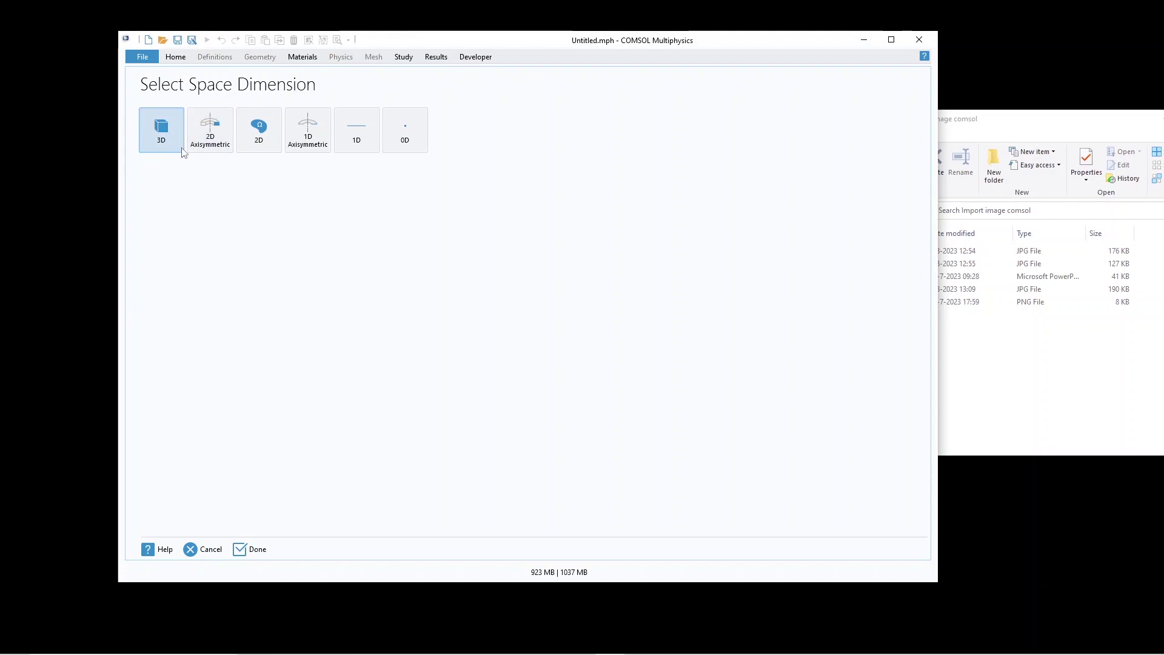
pyautogui.click(173, 146)
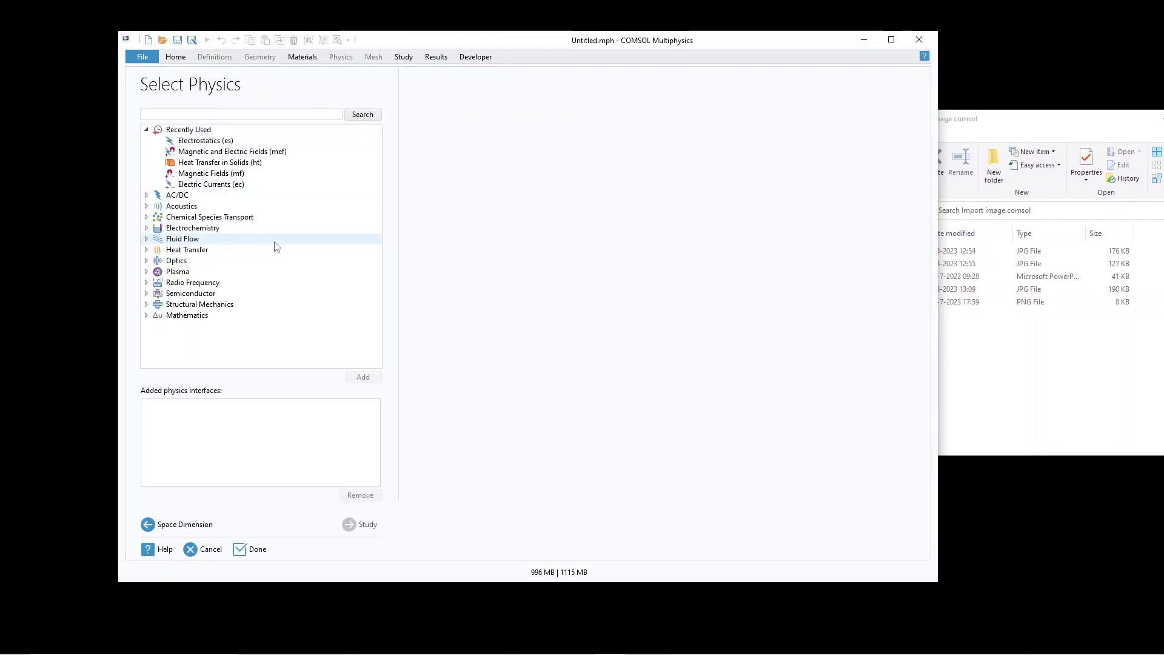
pyautogui.click(257, 551)
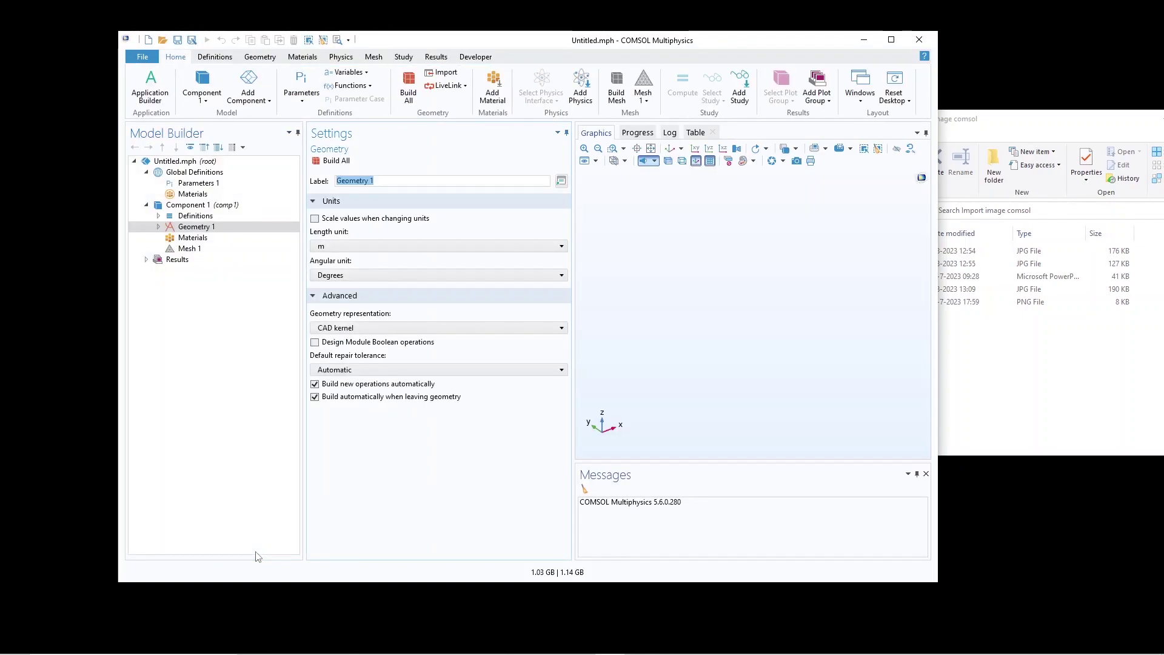
# Enable the image_to_curve add-in from the COMSOL Multiphysics add-in library
pyautogui.click(476, 58)
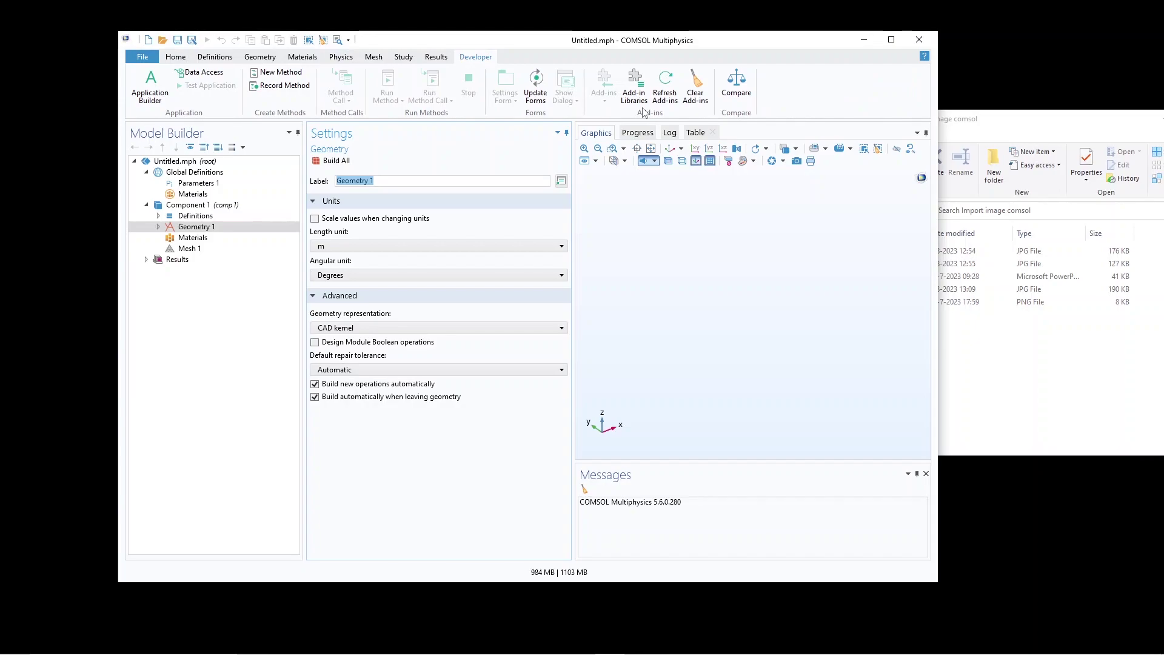
pyautogui.click(641, 86)
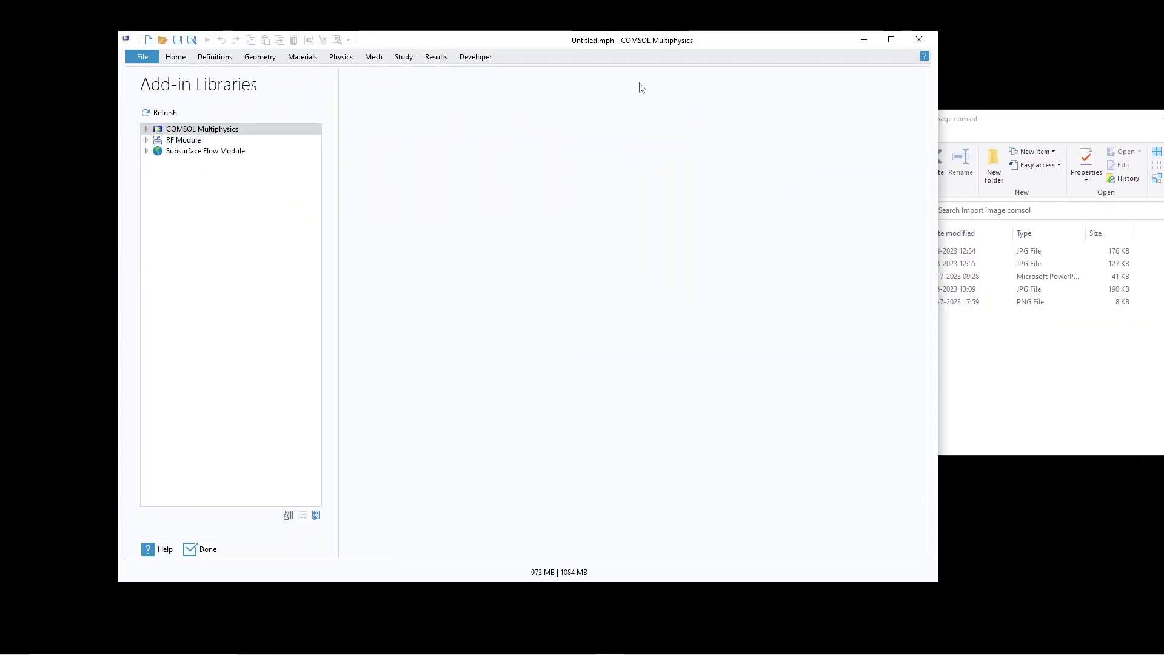
pyautogui.click(146, 129)
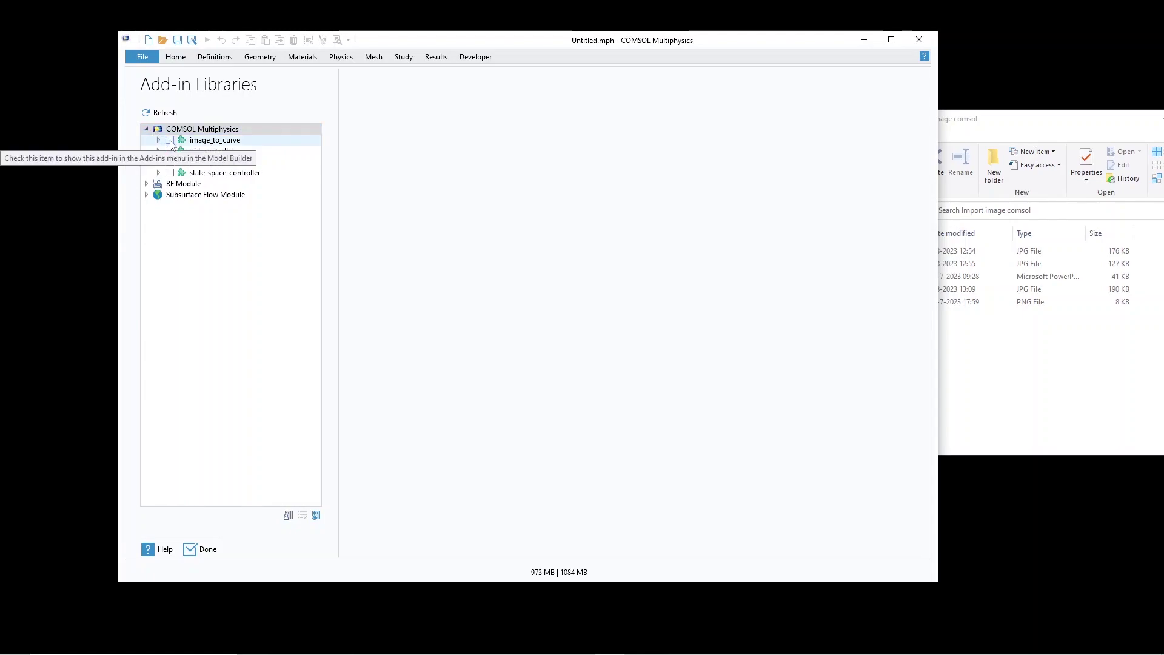
pyautogui.click(170, 141)
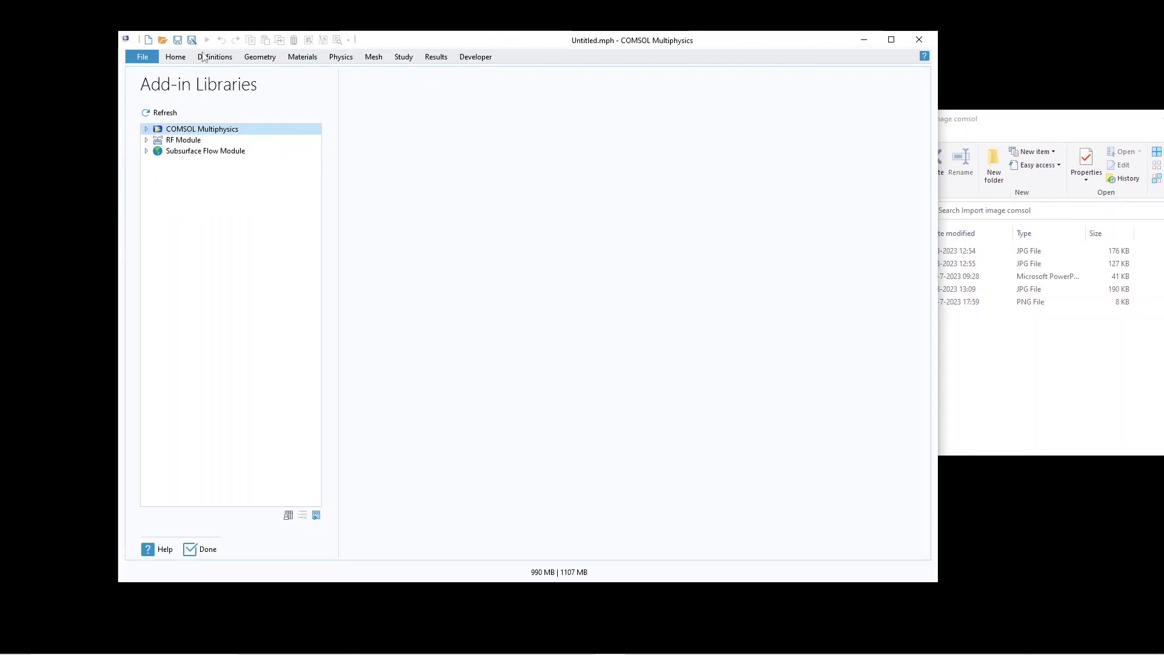
pyautogui.click(481, 61)
# Add an xy-plane work plane to Geometry 1 and add the Image to Curve add-in to the model
pyautogui.click(209, 228)
pyautogui.rightClick(207, 229)
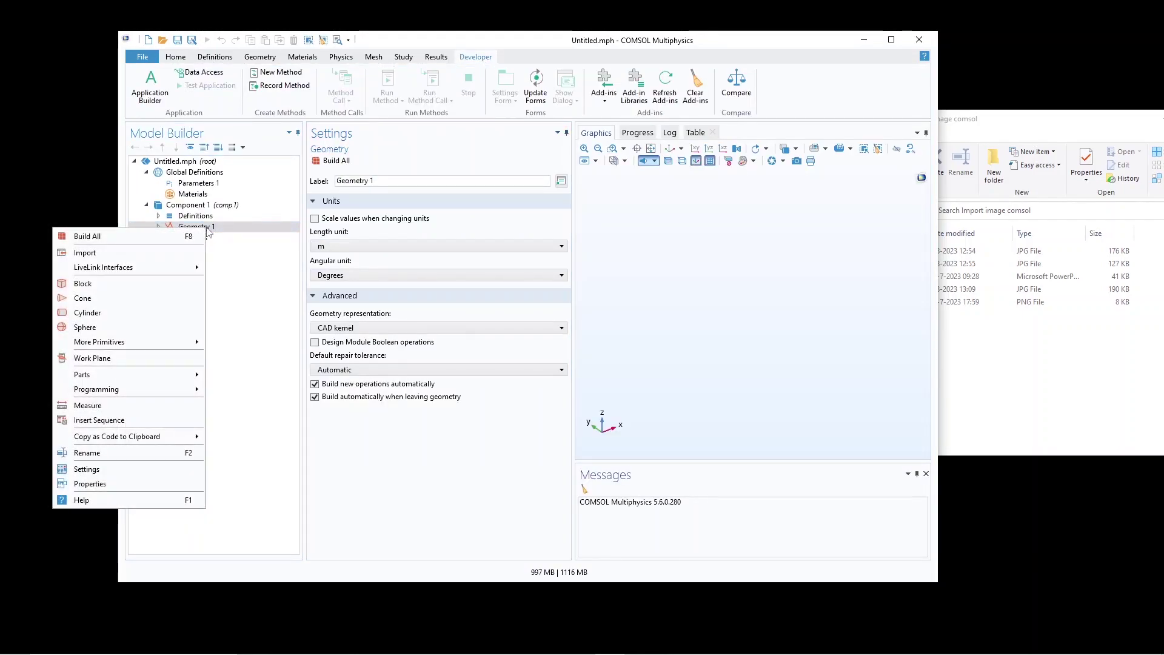
pyautogui.click(139, 360)
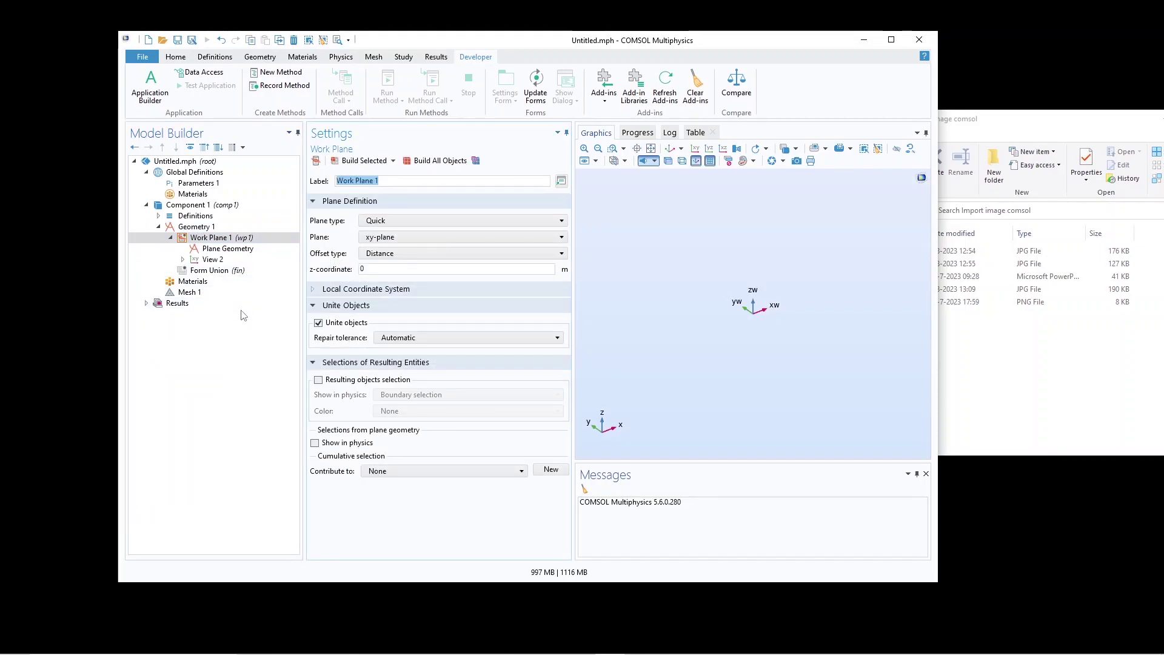
pyautogui.click(606, 97)
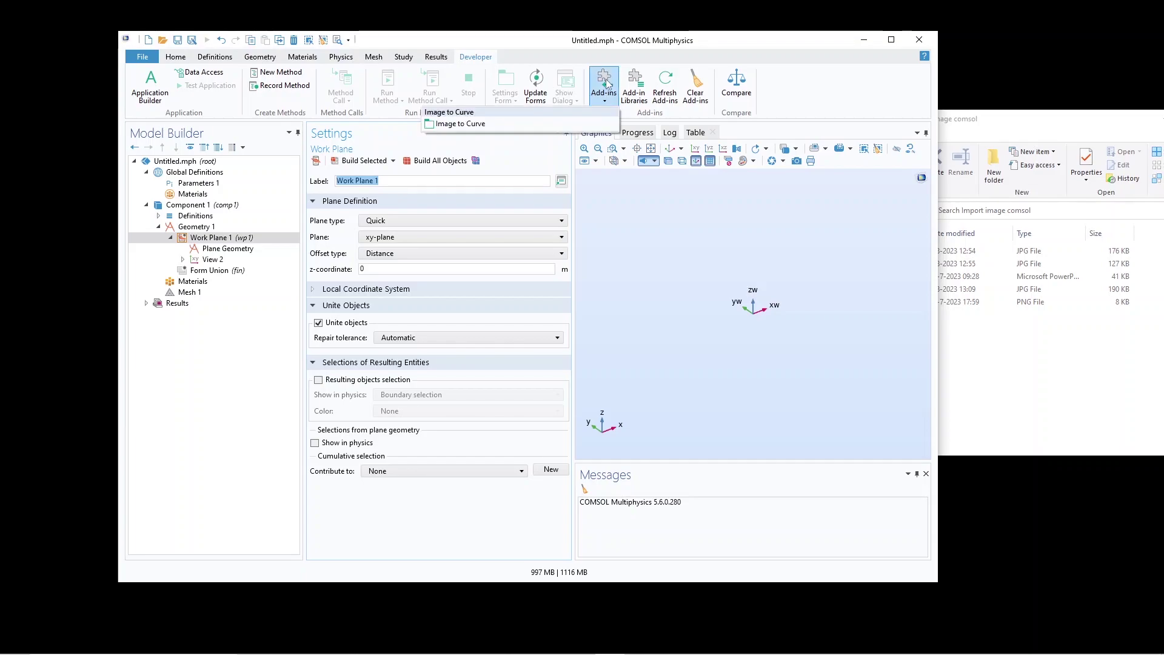
pyautogui.click(474, 124)
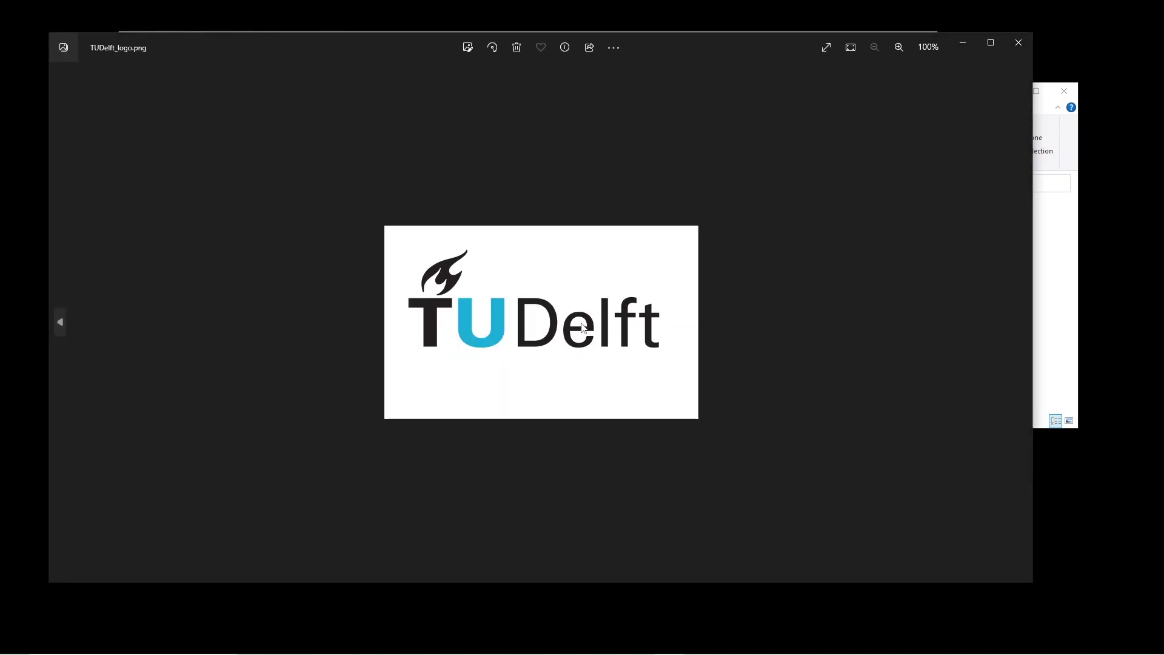
# Examine the pixel edges of the letters in TUDelft_logo.png up close and close the image viewer
pyautogui.scroll(15, 446, 307)
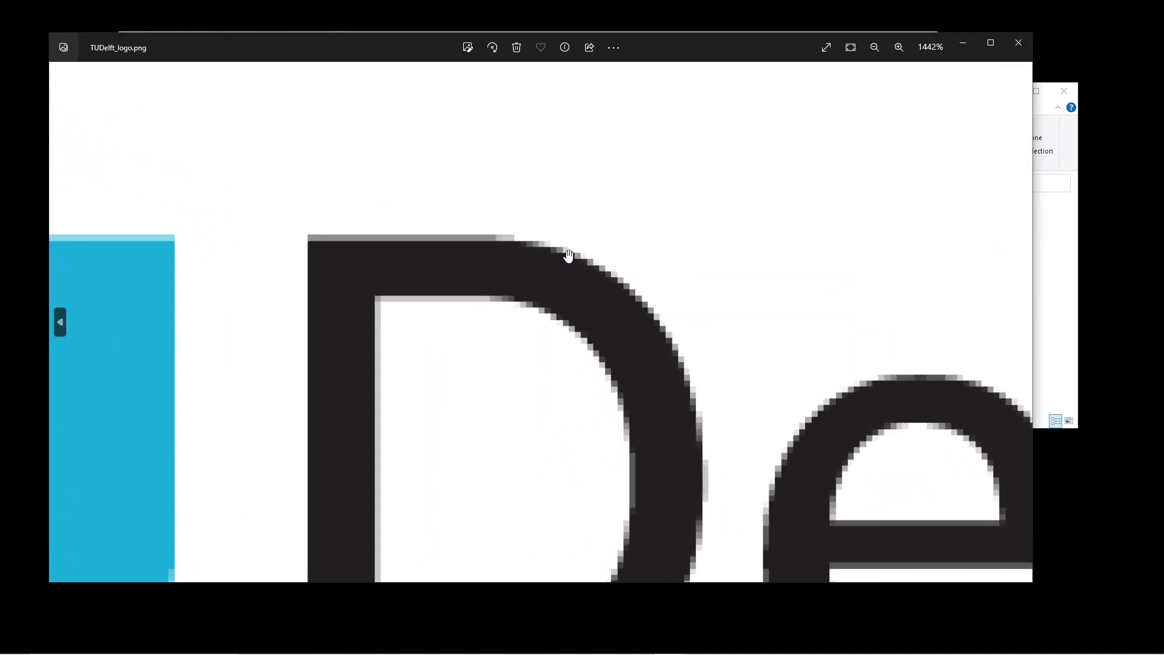
pyautogui.scroll(-15, 549, 279)
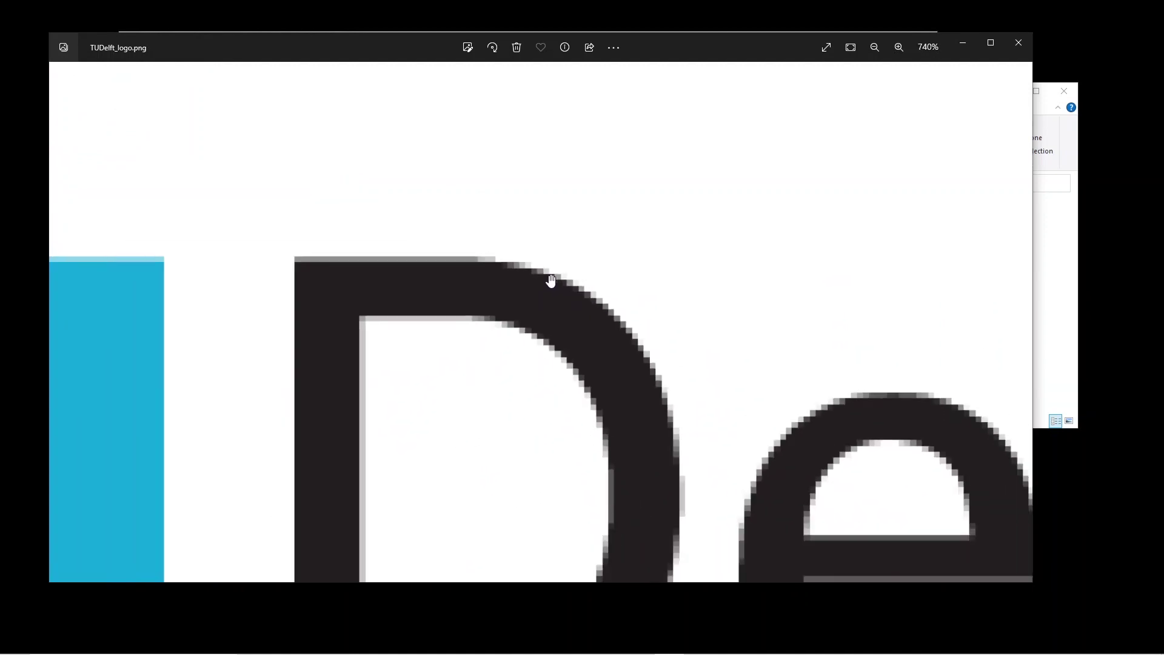
pyautogui.scroll(-2, 539, 290)
pyautogui.click(1018, 42)
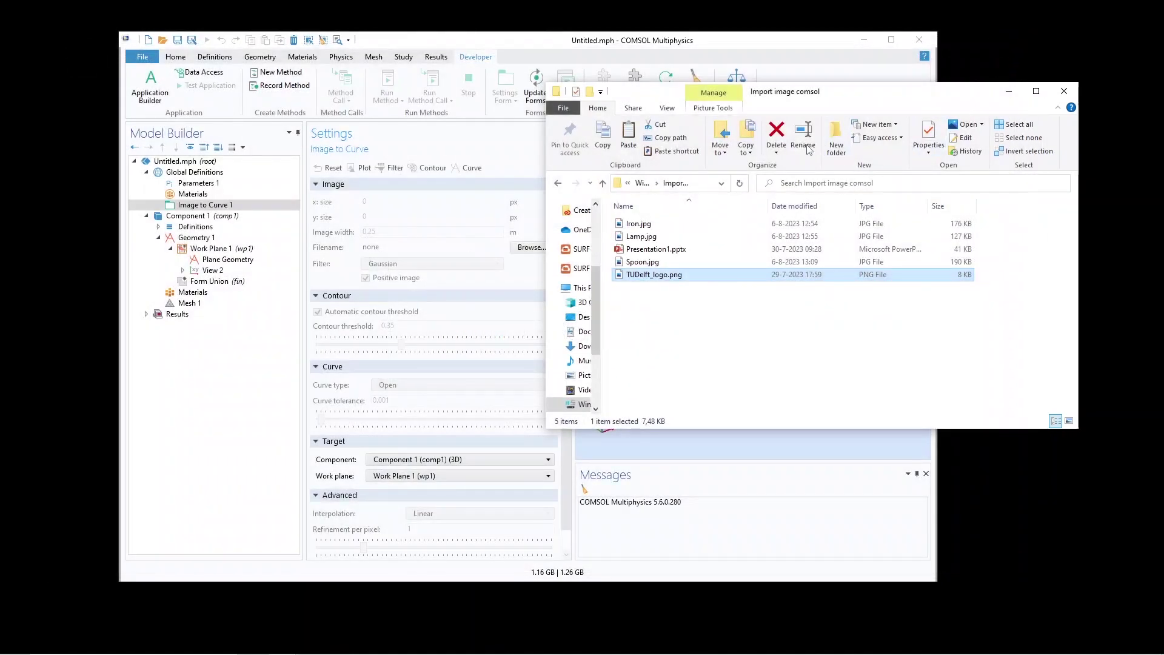
# Open Presentation1.pptx in PowerPoint and save the plain smiley face shape as Picture1.png in the Import image comsol folder
pyautogui.doubleClick(674, 249)
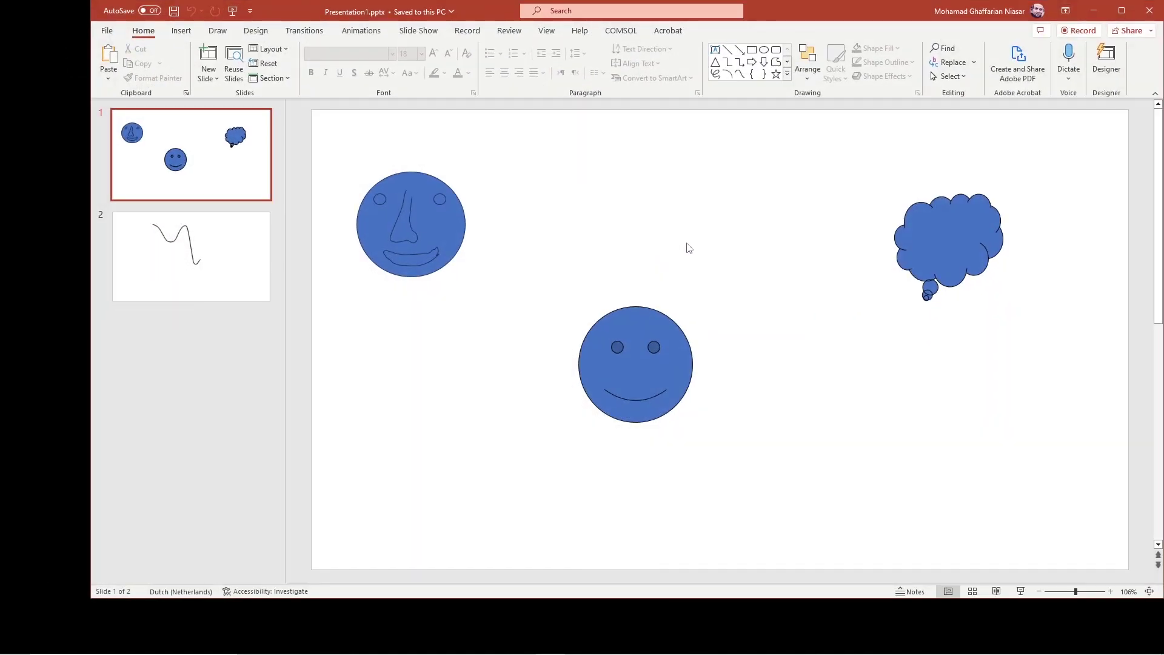
pyautogui.moveTo(557, 268); pyautogui.dragTo(797, 468)
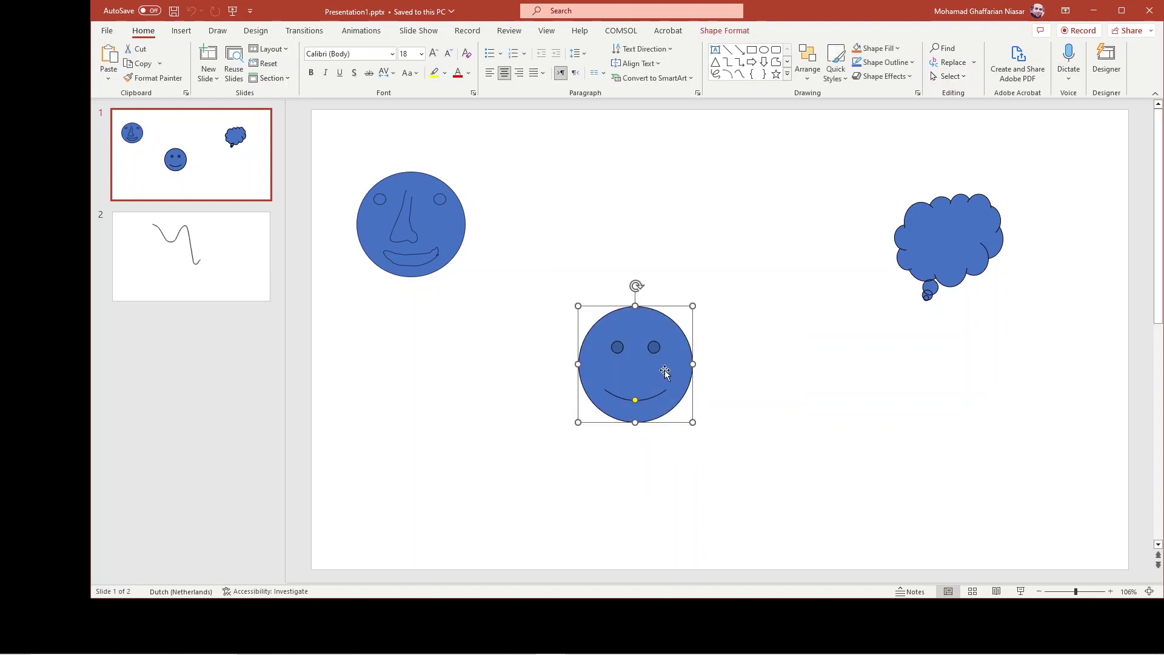
pyautogui.rightClick(665, 372)
pyautogui.click(738, 542)
pyautogui.click(202, 266)
pyautogui.moveTo(200, 267); pyautogui.dragTo(162, 268)
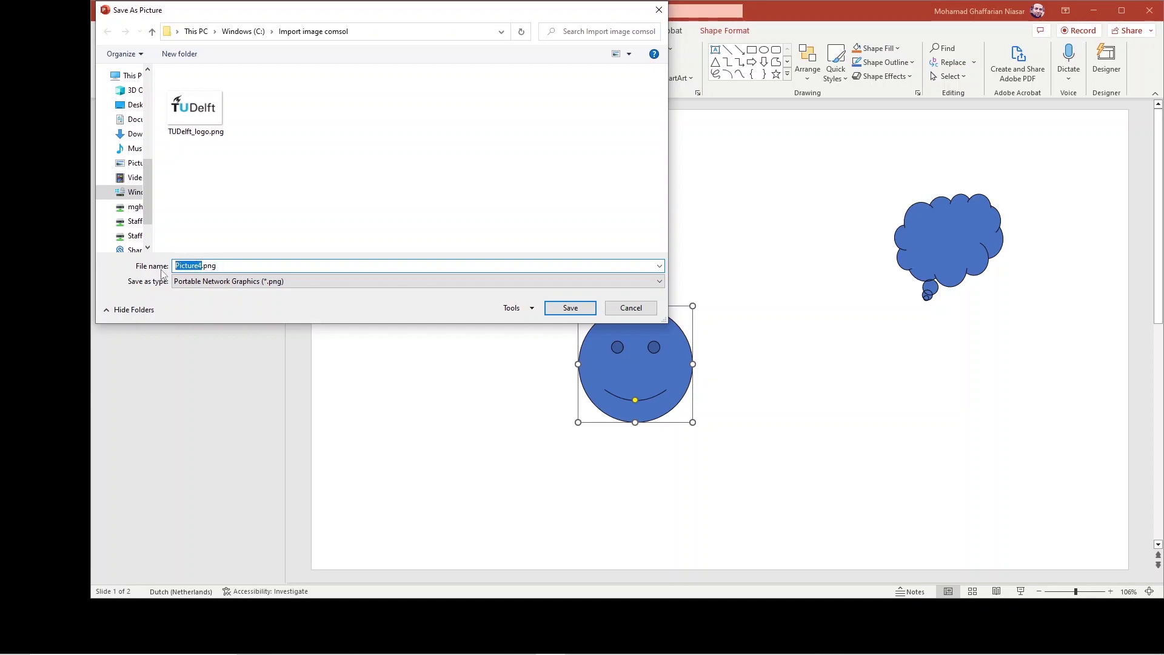
pyautogui.click(200, 267)
pyautogui.press('Return')
# Save the thought cloud shape as Picture2.png in the same folder and minimize the presentation
pyautogui.click(962, 135)
pyautogui.click(992, 231)
pyautogui.rightClick(992, 231)
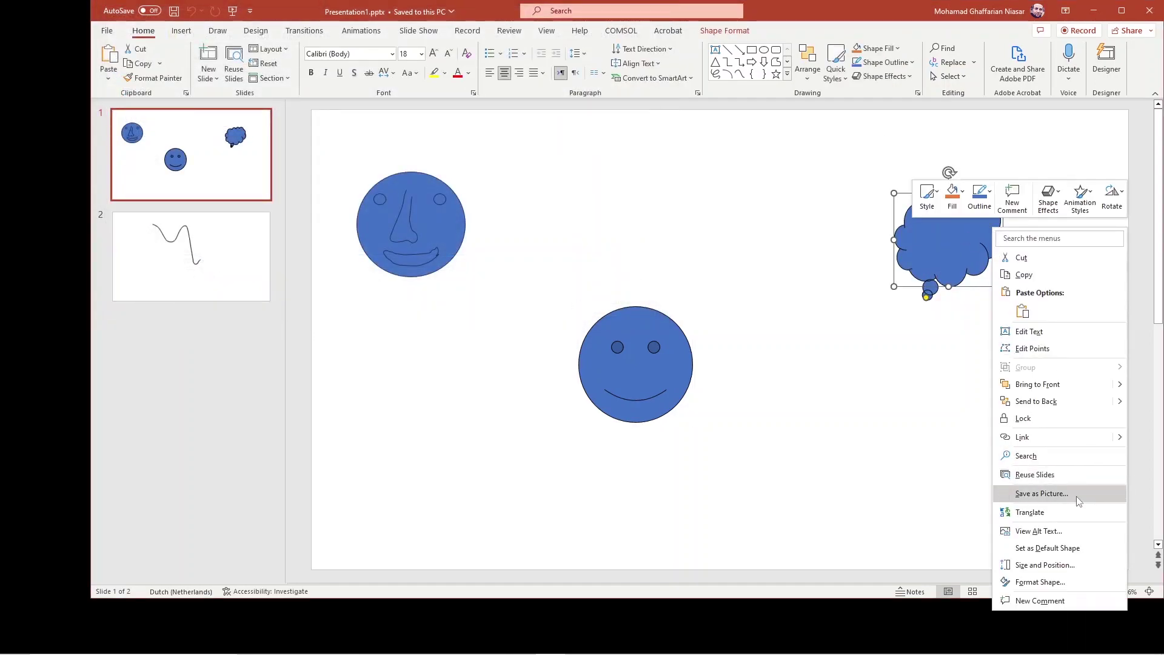
pyautogui.click(1046, 491)
pyautogui.click(200, 267)
pyautogui.press('BackSpace')
pyautogui.write('1')
pyautogui.press('Return')
pyautogui.click(1094, 11)
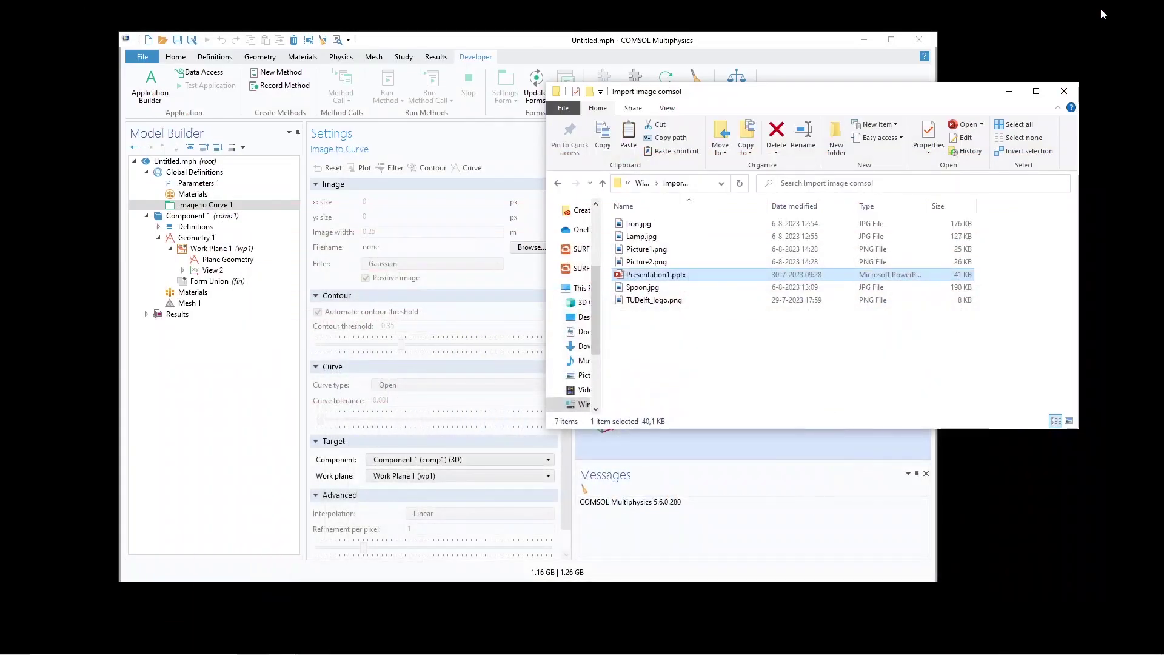
# Switch to COMSOL Multiphysics, load TUDelft_logo.png into the Image to Curve add-in and maximize the window
pyautogui.click(643, 45)
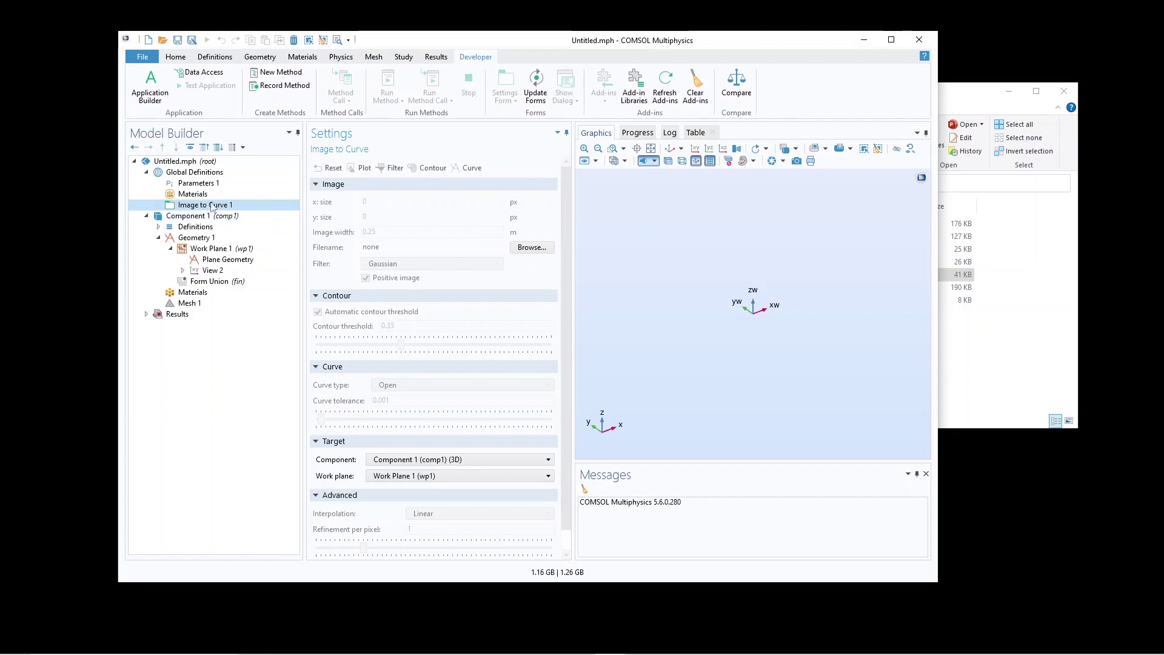
pyautogui.click(530, 248)
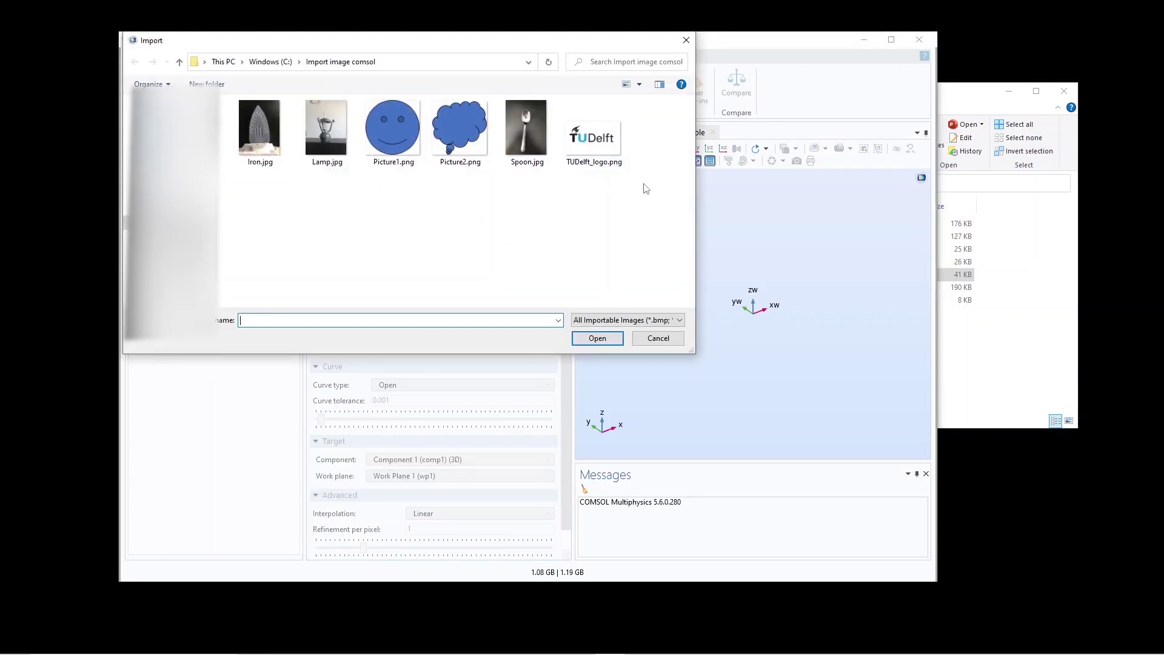
pyautogui.doubleClick(591, 134)
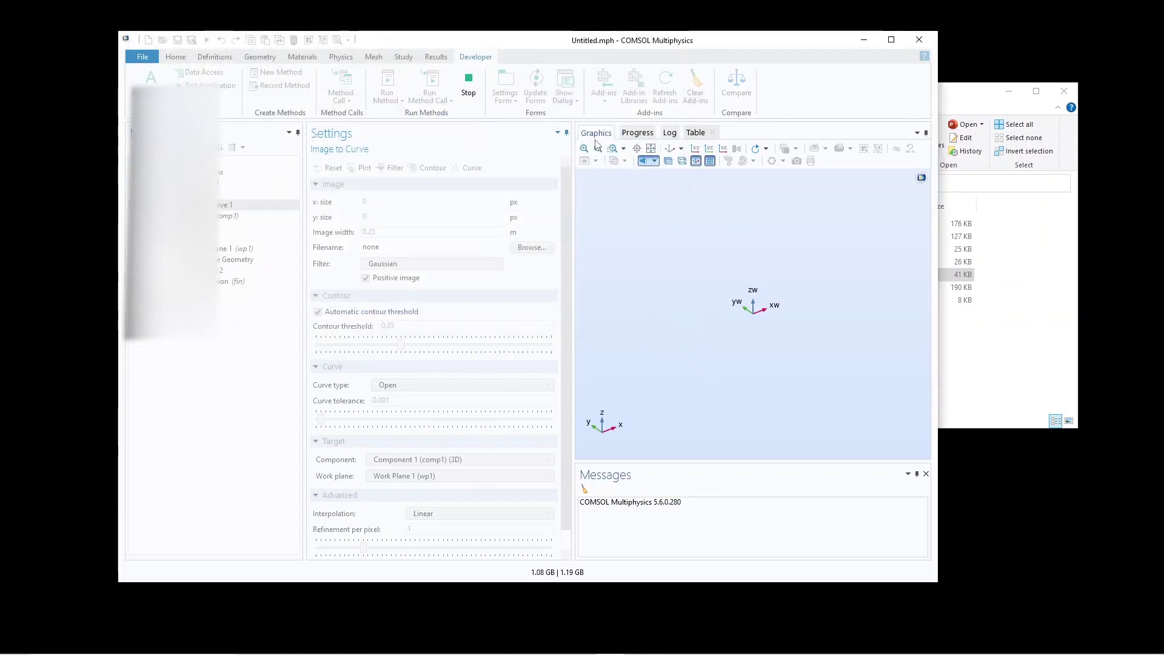
pyautogui.click(890, 44)
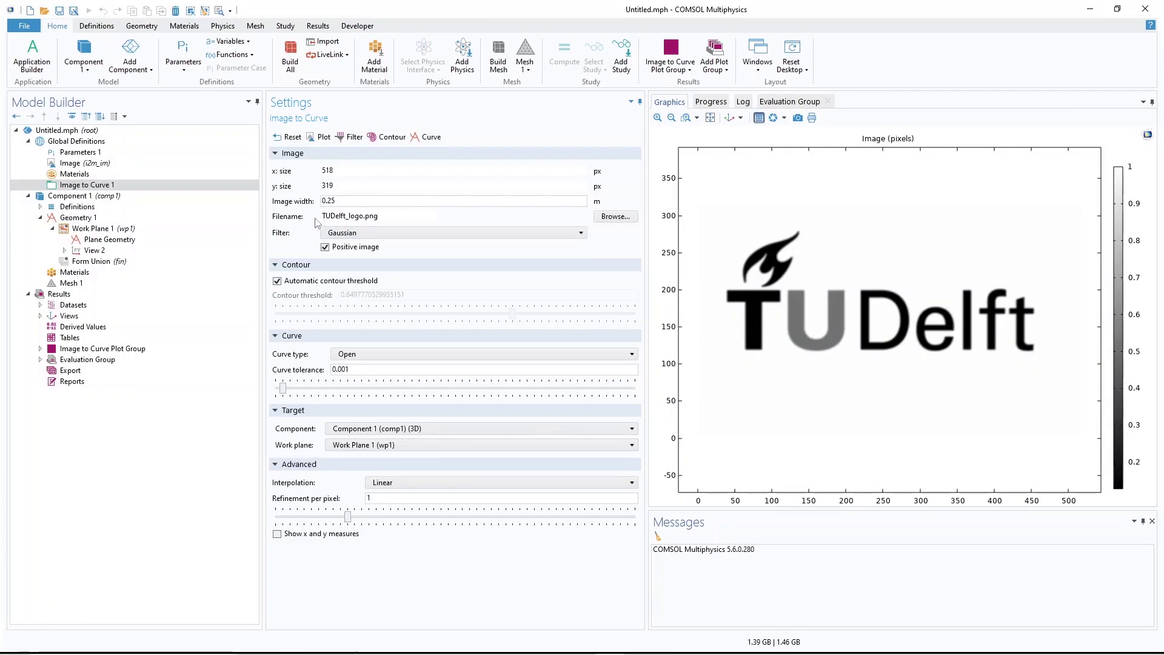
# Review the available image filters and interpolation options of the add-in, keeping the Gaussian filter and Linear interpolation
pyautogui.click(358, 234)
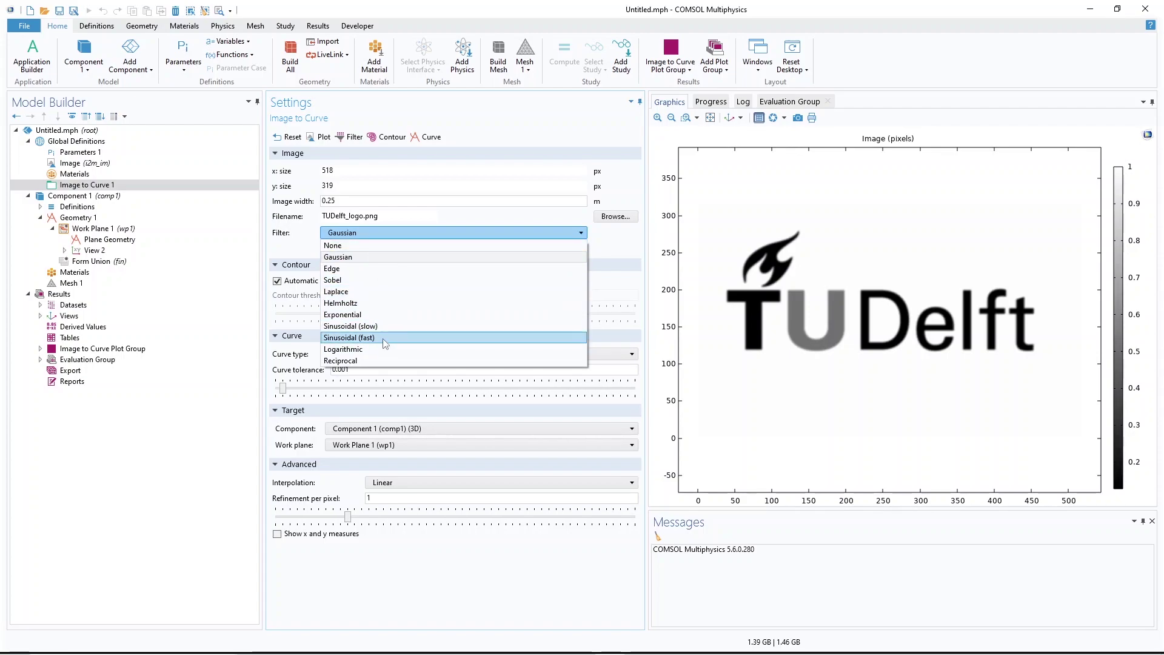
pyautogui.click(310, 257)
pyautogui.click(364, 234)
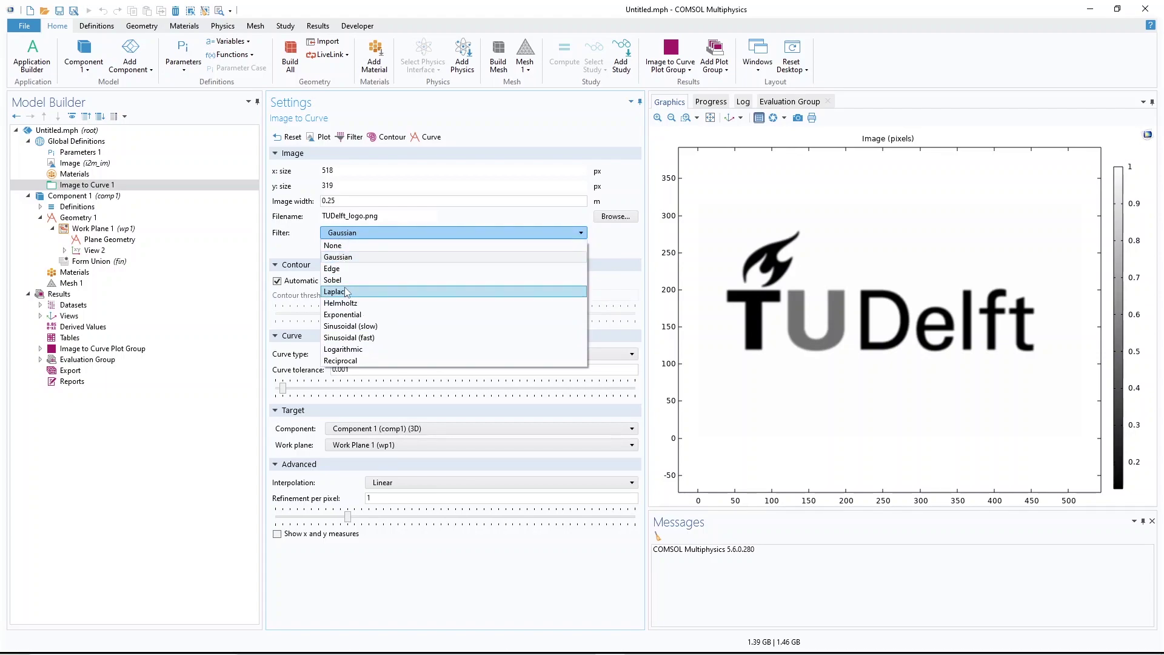
pyautogui.click(316, 248)
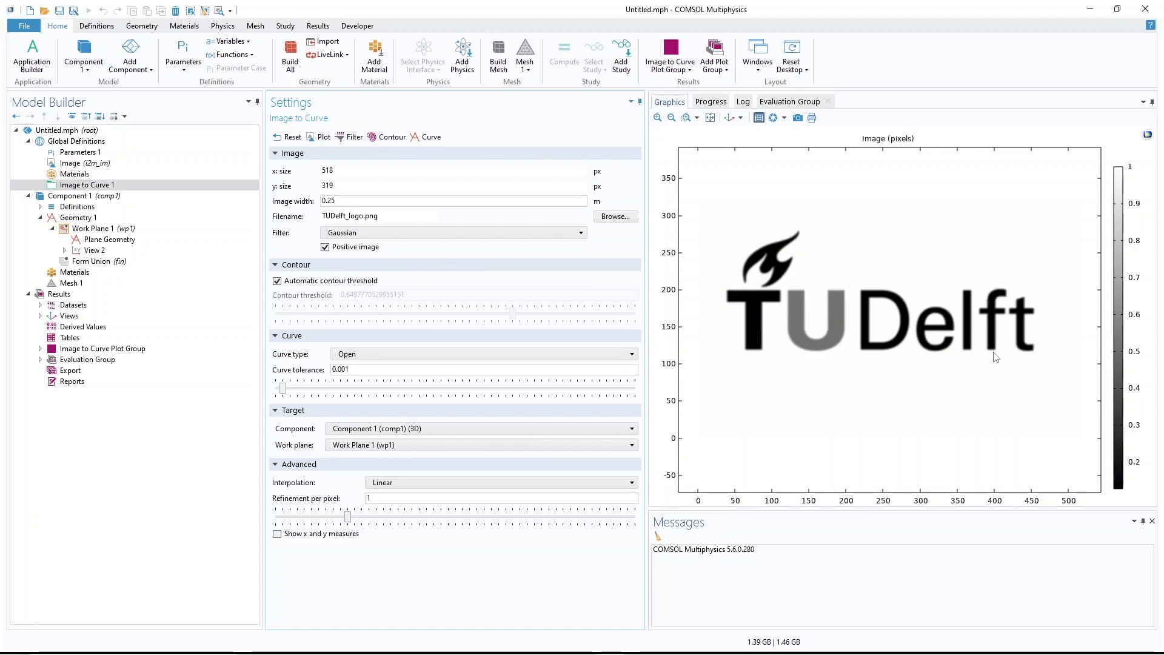
pyautogui.click(376, 235)
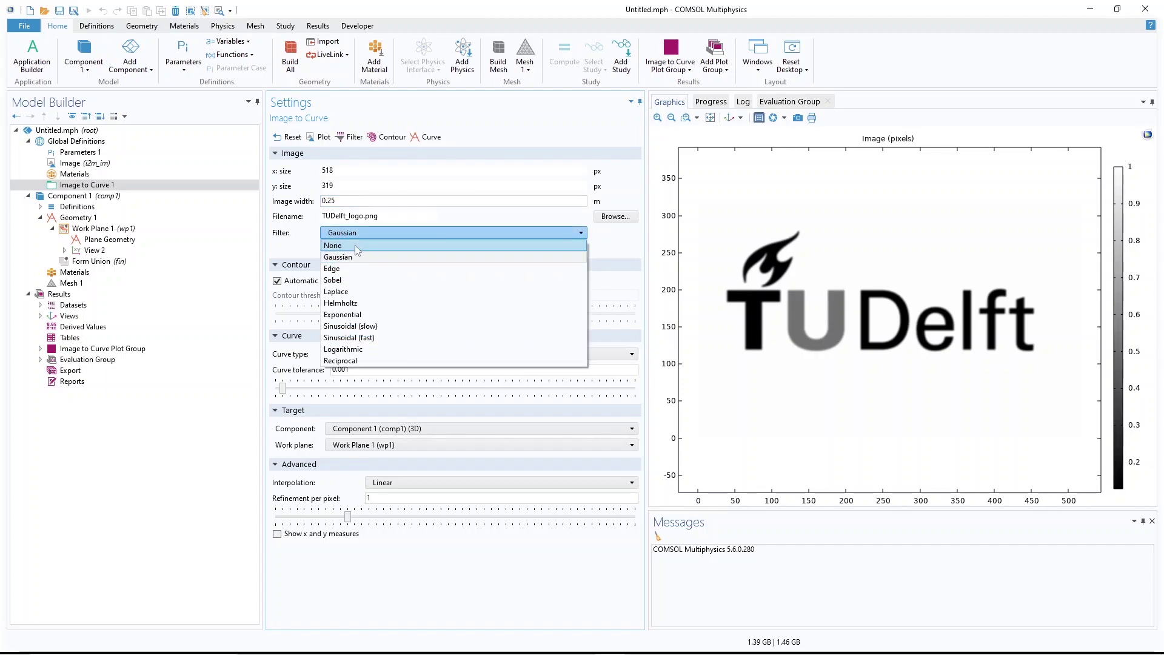
pyautogui.click(311, 241)
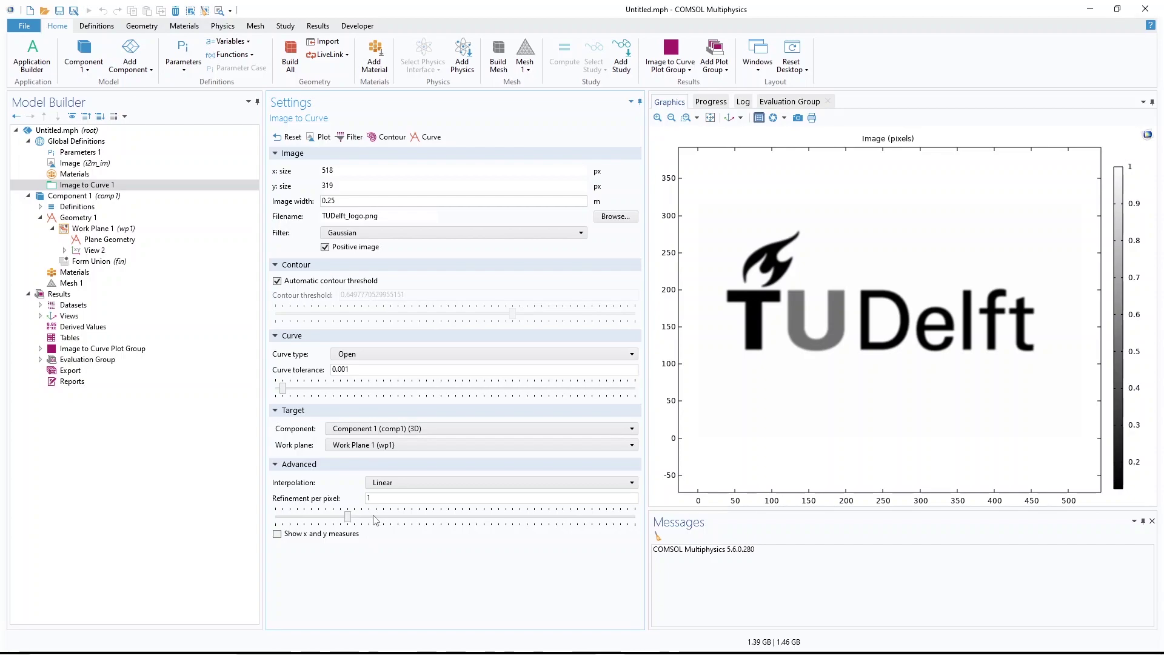
pyautogui.click(397, 485)
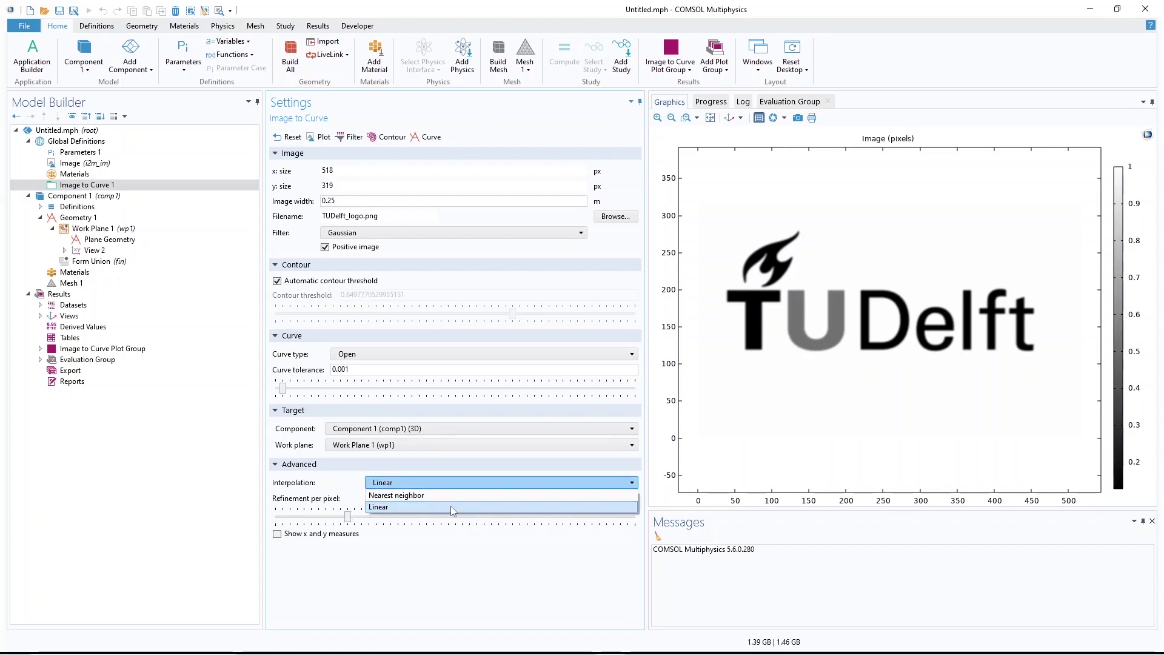
pyautogui.click(400, 507)
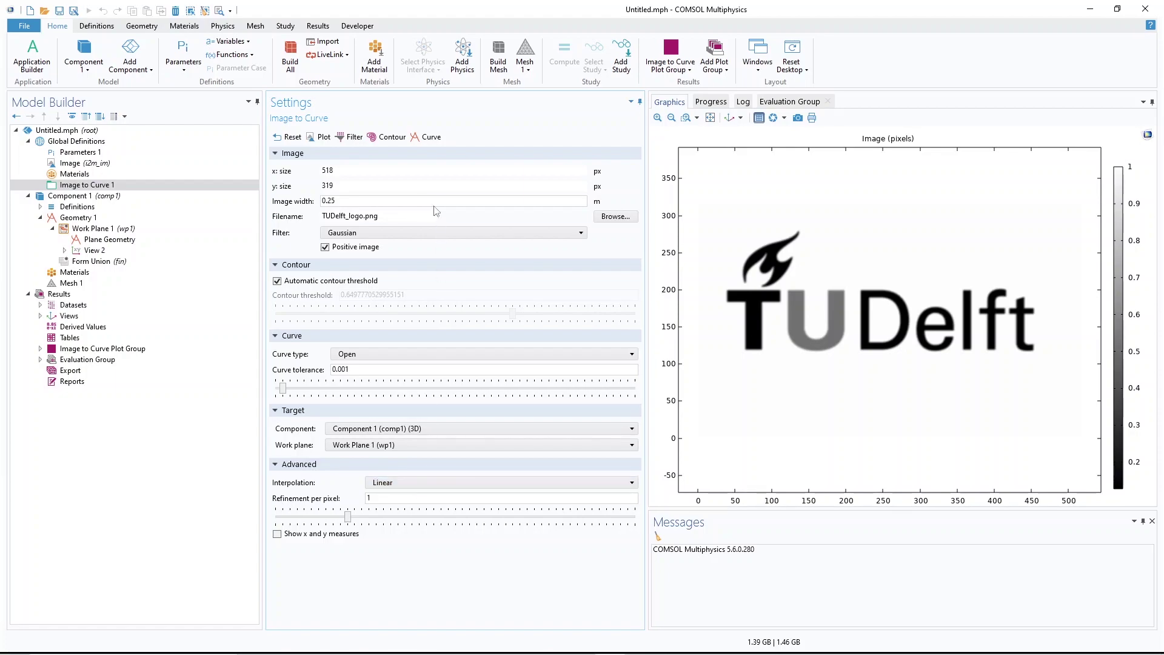
# Generate the logo curve in Work Plane 1, check its Interpolation Curve and Plane Geometry nodes, and build the Scale operation
pyautogui.click(430, 138)
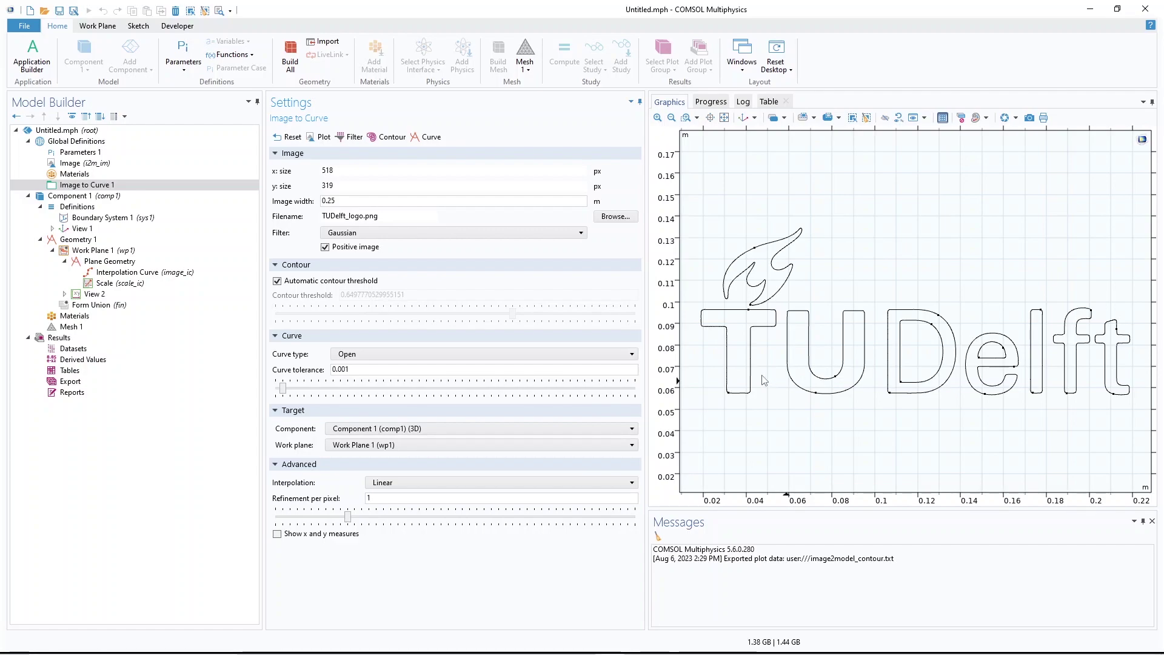
pyautogui.click(161, 274)
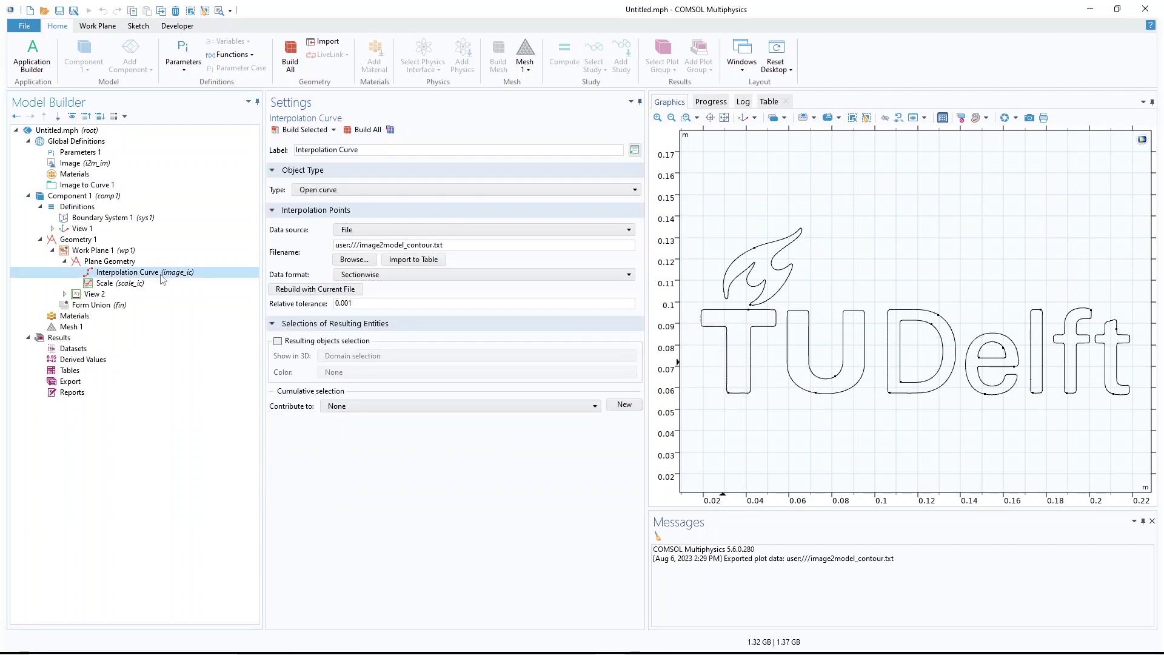
pyautogui.click(135, 263)
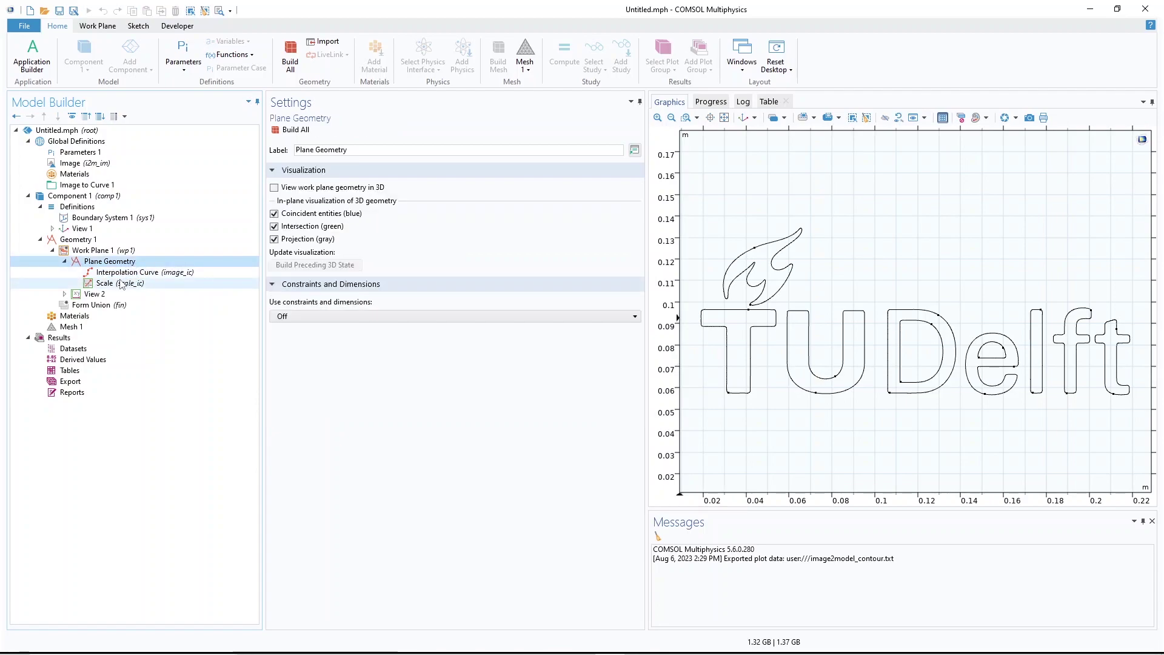
pyautogui.click(121, 283)
pyautogui.click(323, 127)
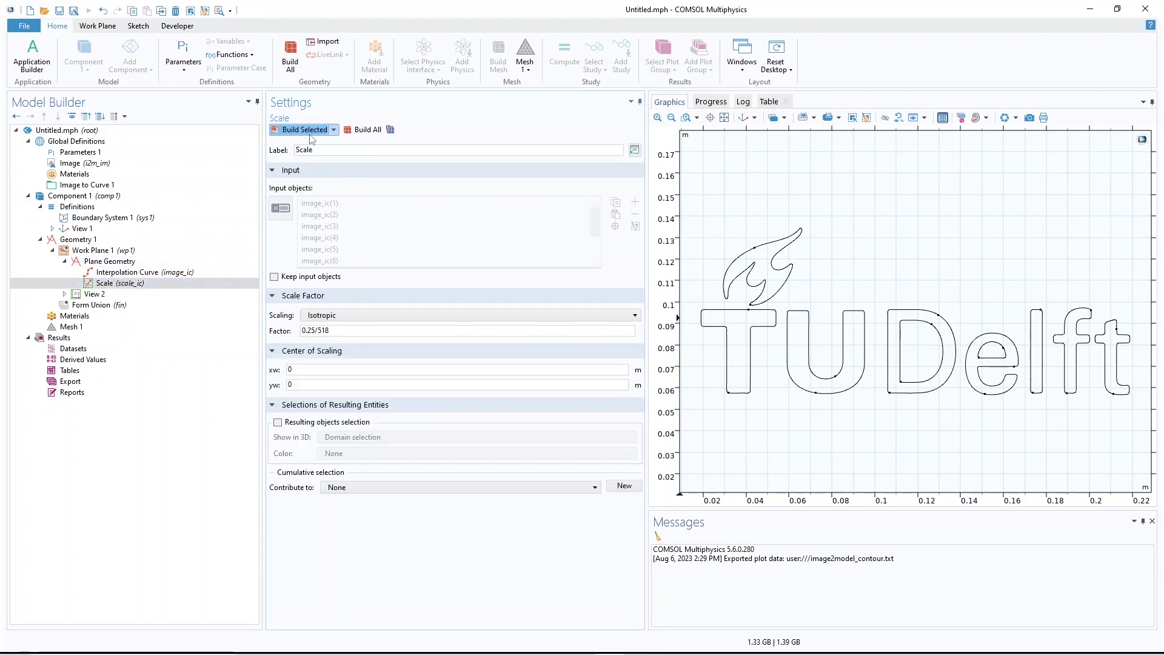
# Convert all the logo curves in Work Plane 1's plane geometry to solids, including the letter T, and build the conversion
pyautogui.rightClick(120, 261)
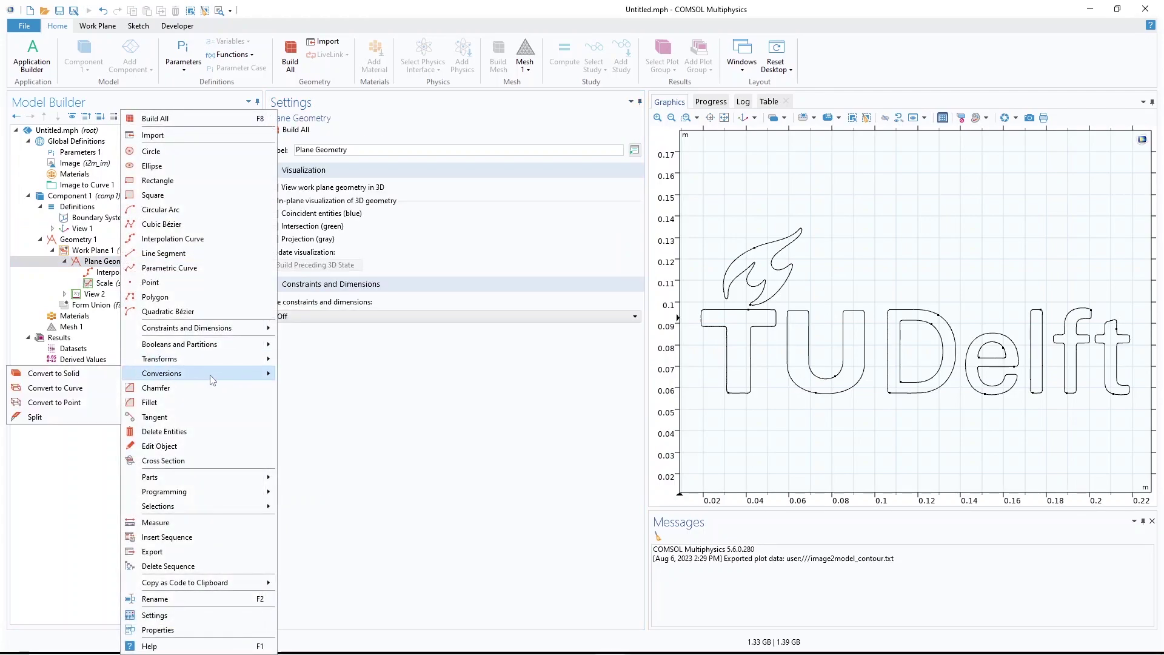
pyautogui.click(107, 376)
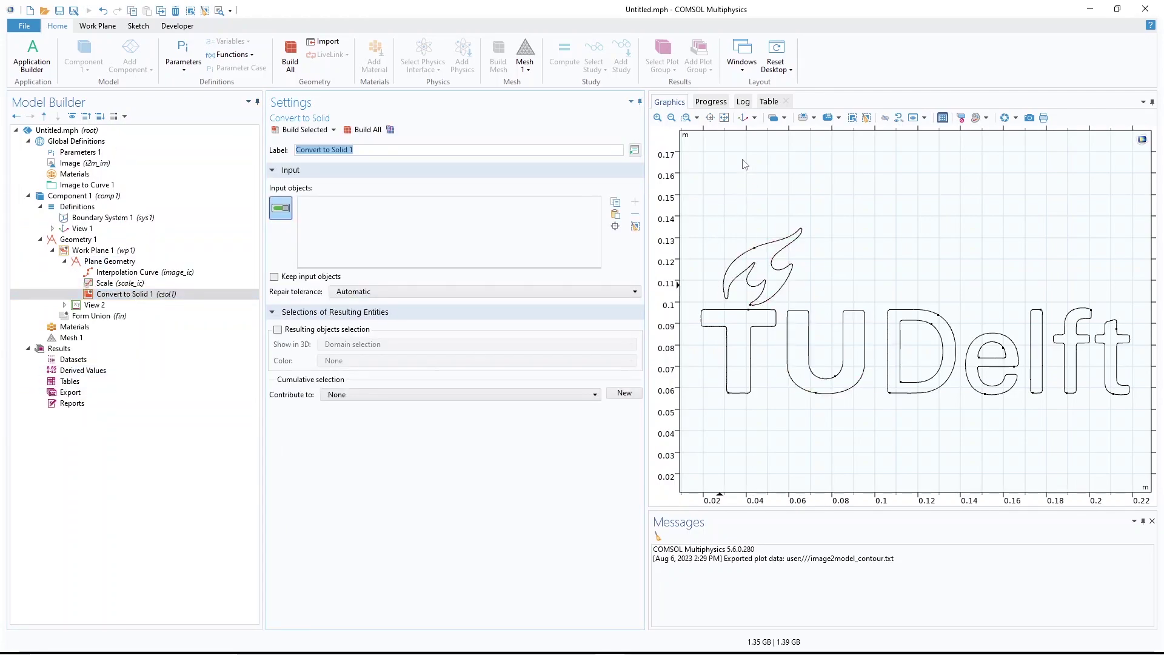
pyautogui.click(803, 117)
pyautogui.moveTo(701, 211); pyautogui.dragTo(1121, 443)
pyautogui.click(803, 118)
pyautogui.moveTo(1083, 284); pyautogui.dragTo(1154, 401)
pyautogui.click(314, 135)
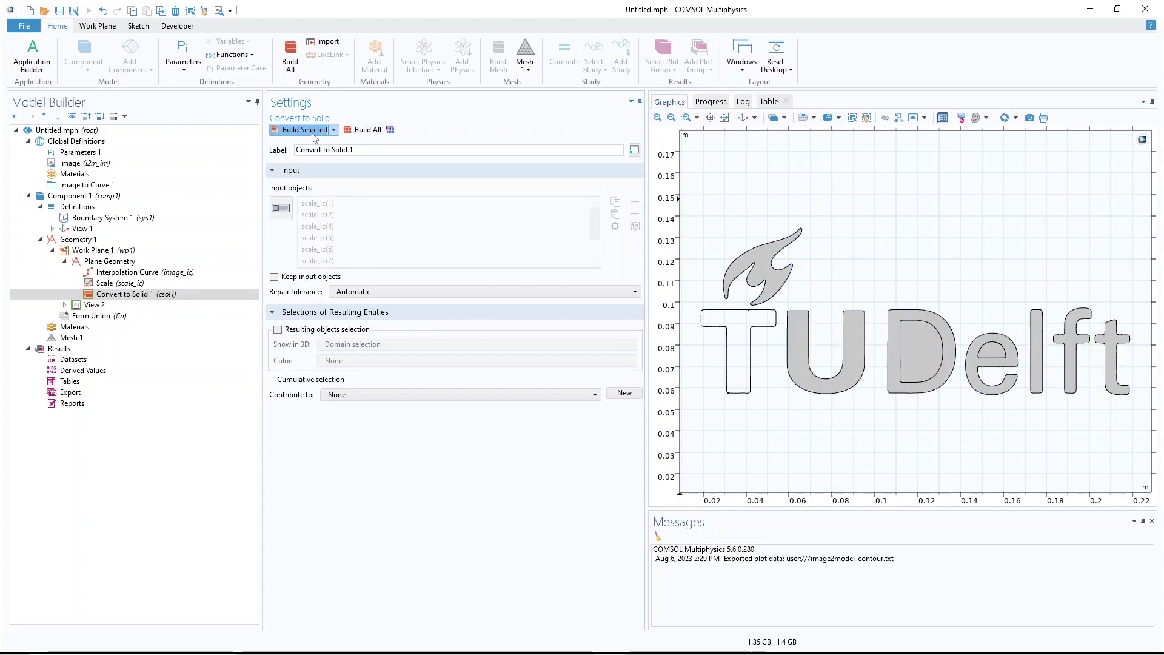
pyautogui.click(801, 119)
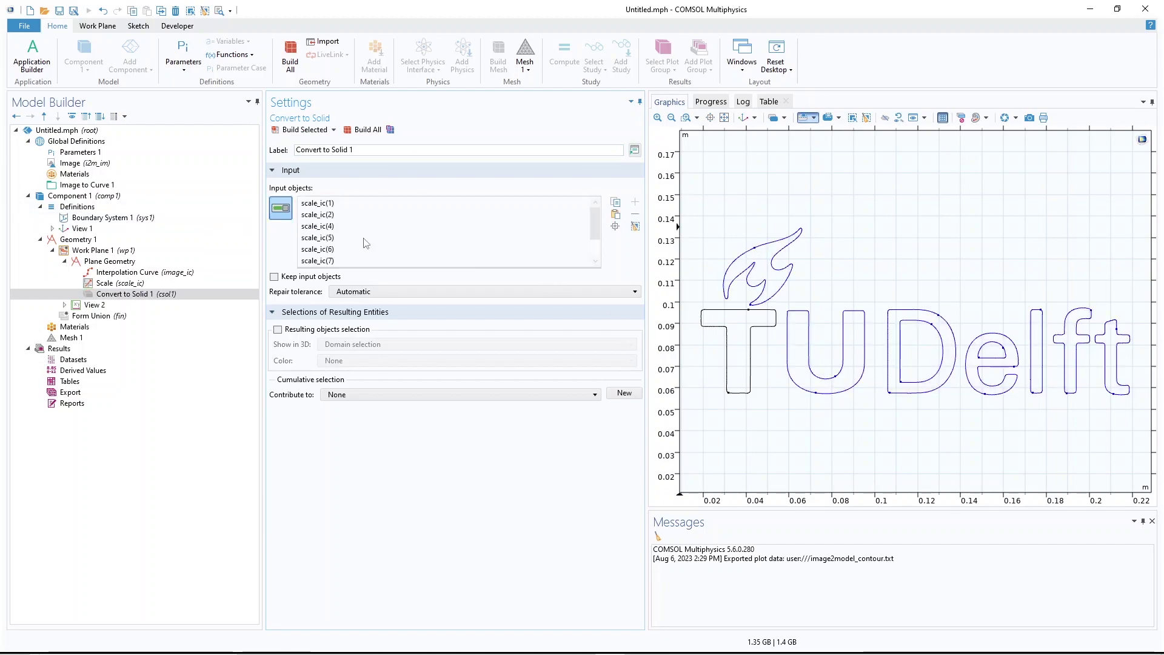
pyautogui.click(303, 130)
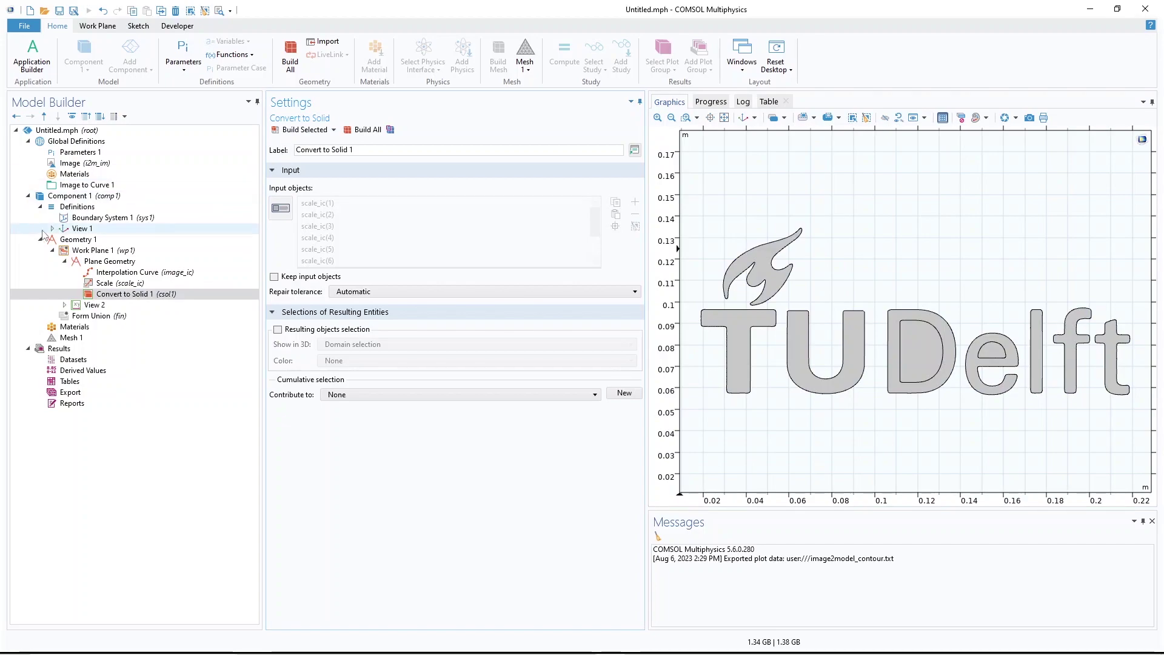
# Delete the domains enclosed by the letters D and e with a Domain-level Delete Entities operation in Work Plane 1, and build it
pyautogui.rightClick(104, 263)
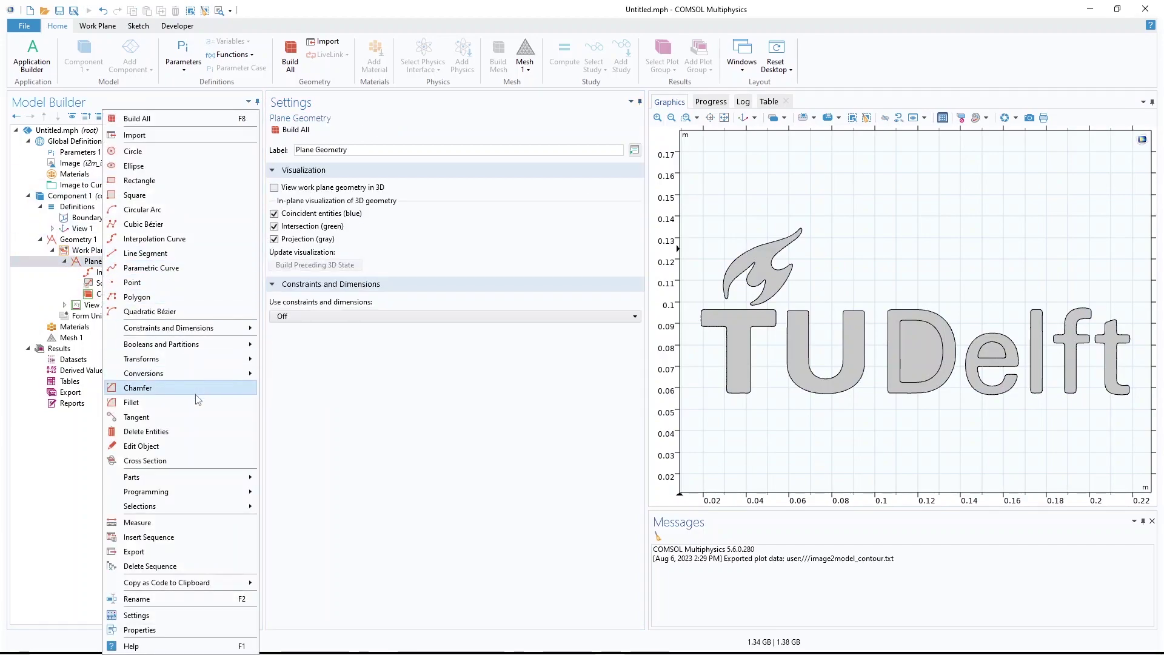
pyautogui.click(185, 431)
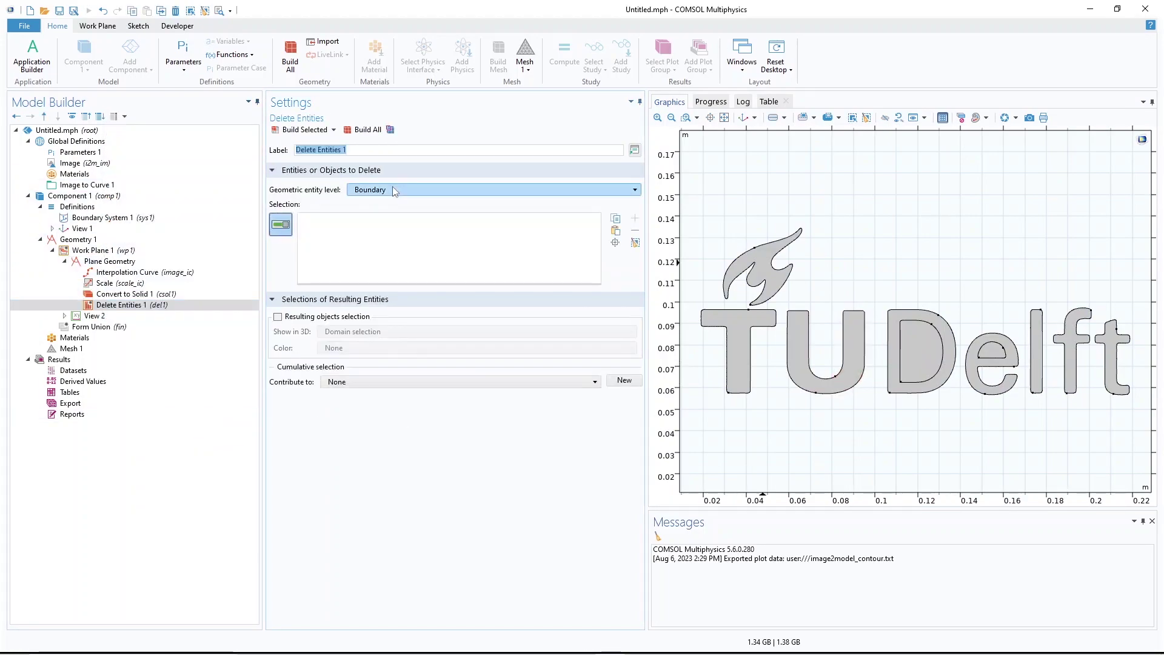
pyautogui.click(486, 190)
pyautogui.click(473, 215)
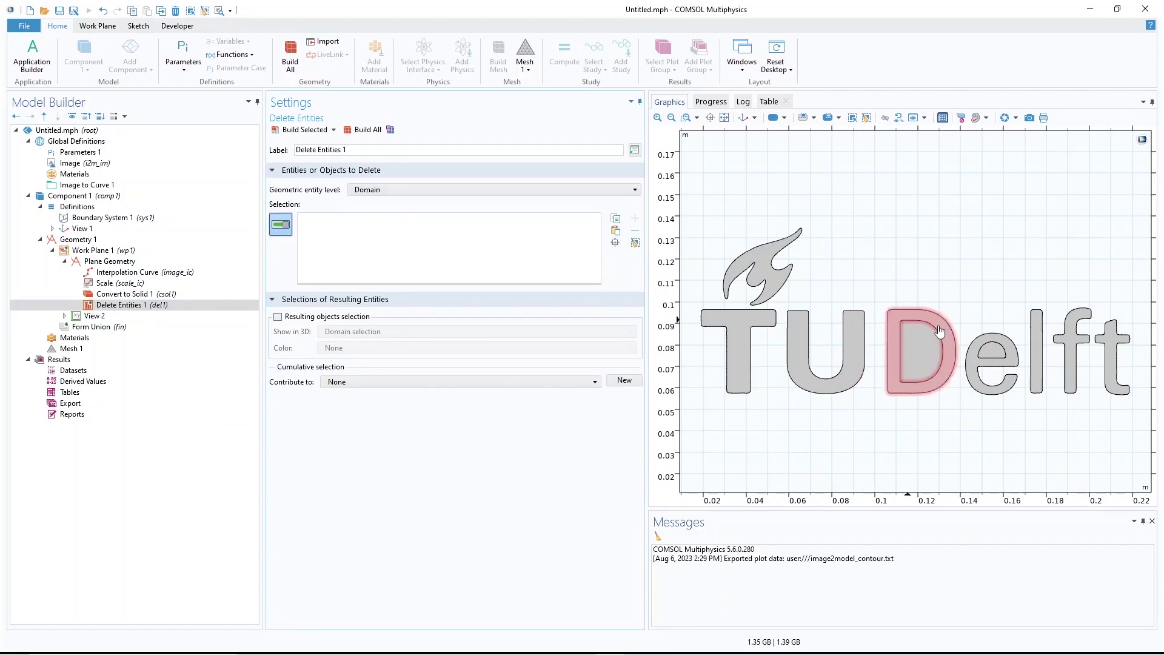
pyautogui.click(377, 129)
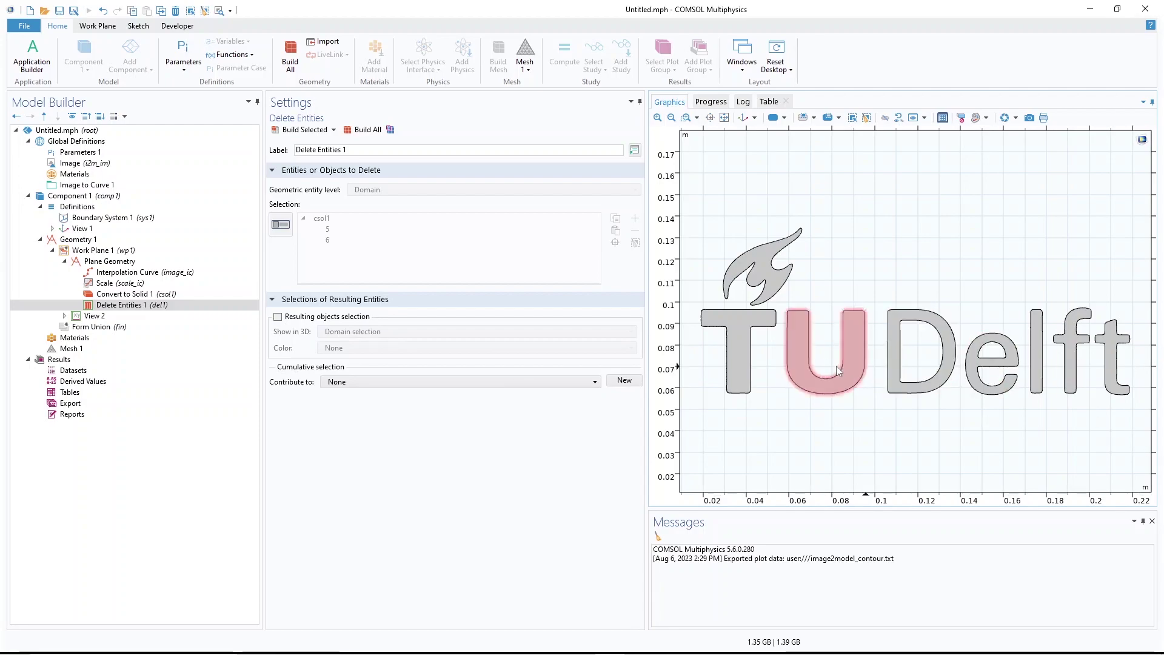
# Extrude the logo from Work Plane 1 by 0.01 m and build the solid letters
pyautogui.rightClick(94, 251)
pyautogui.click(125, 324)
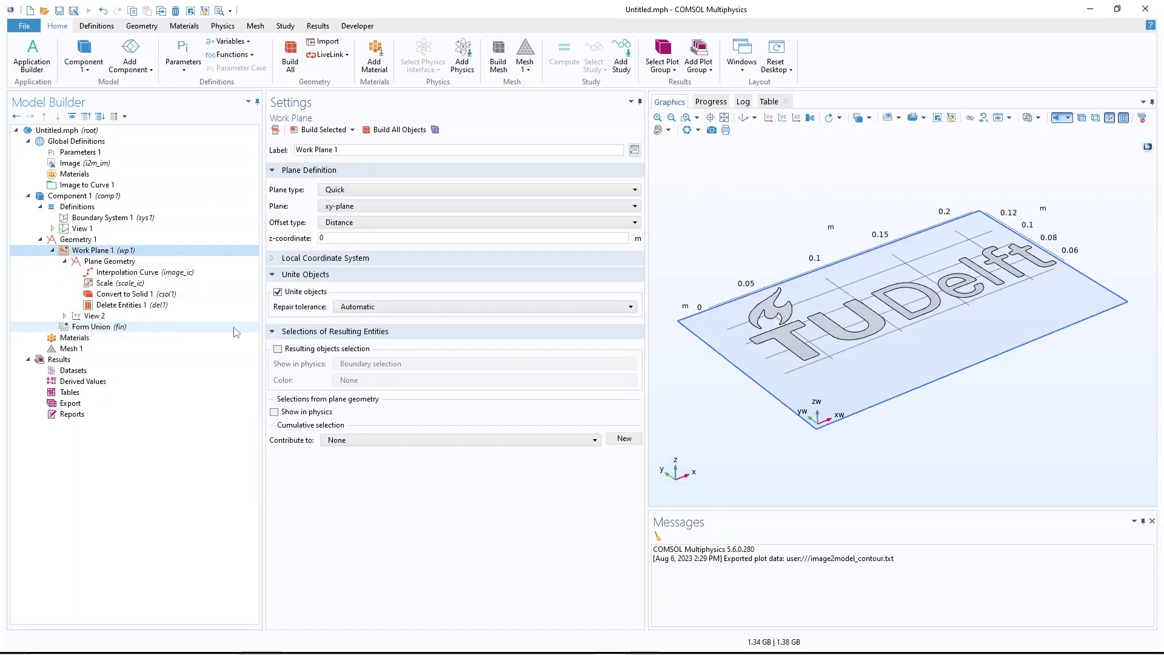
pyautogui.click(308, 384)
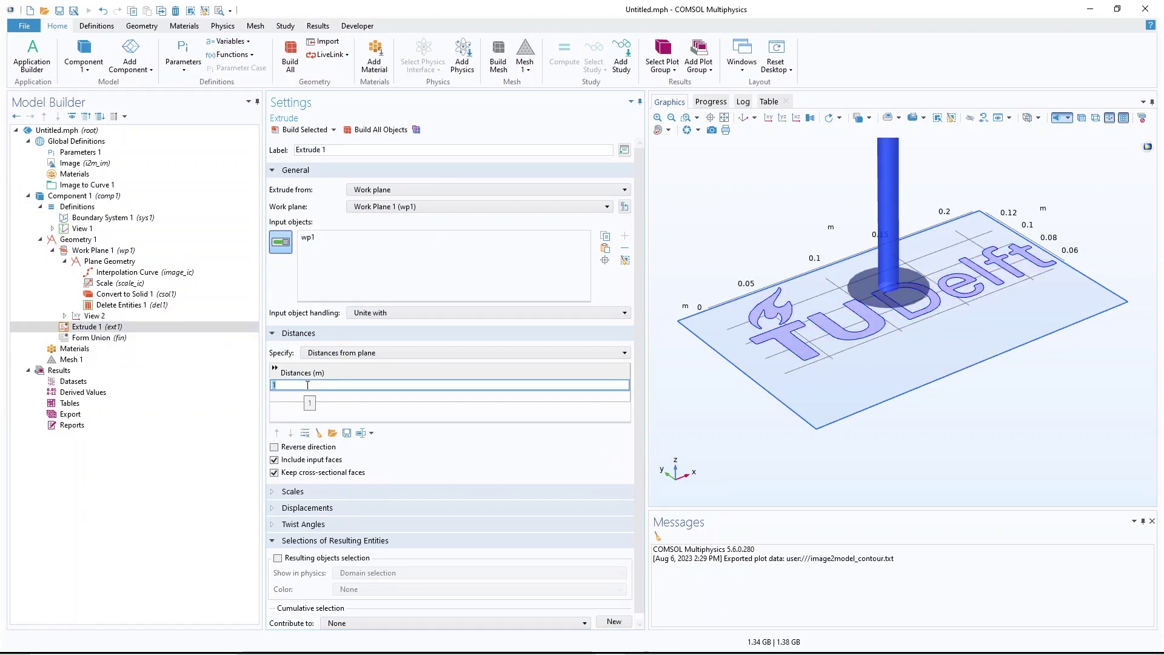
pyautogui.write('0.')
pyautogui.click(294, 132)
pyautogui.moveTo(848, 368); pyautogui.dragTo(832, 408)
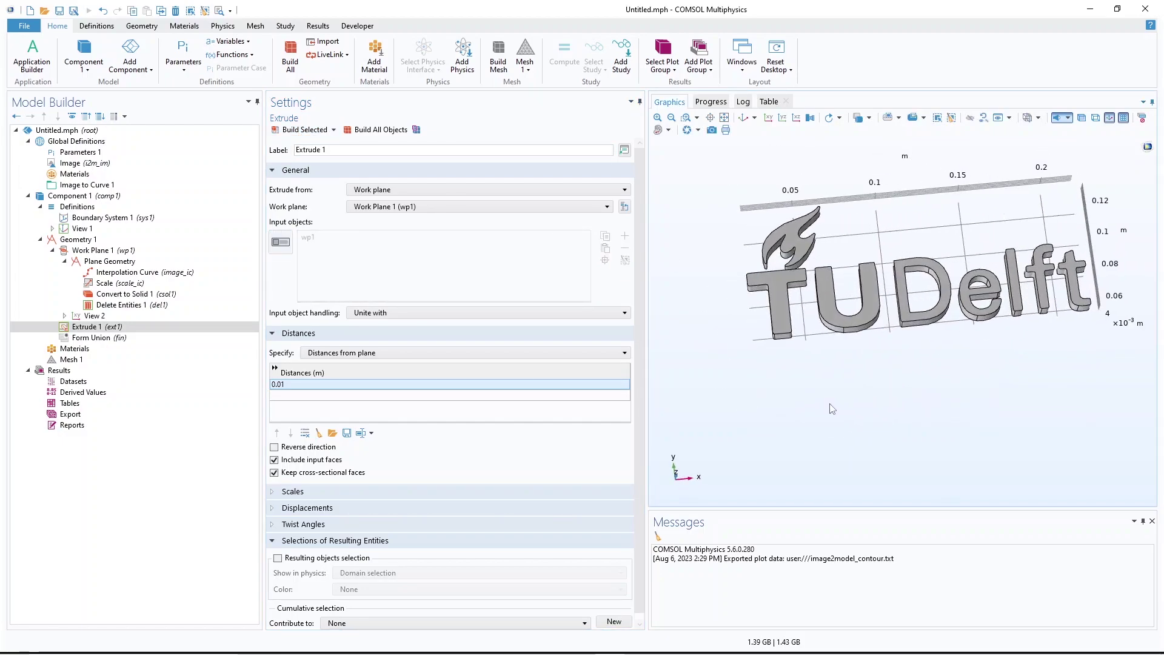
pyautogui.moveTo(912, 353); pyautogui.dragTo(890, 363)
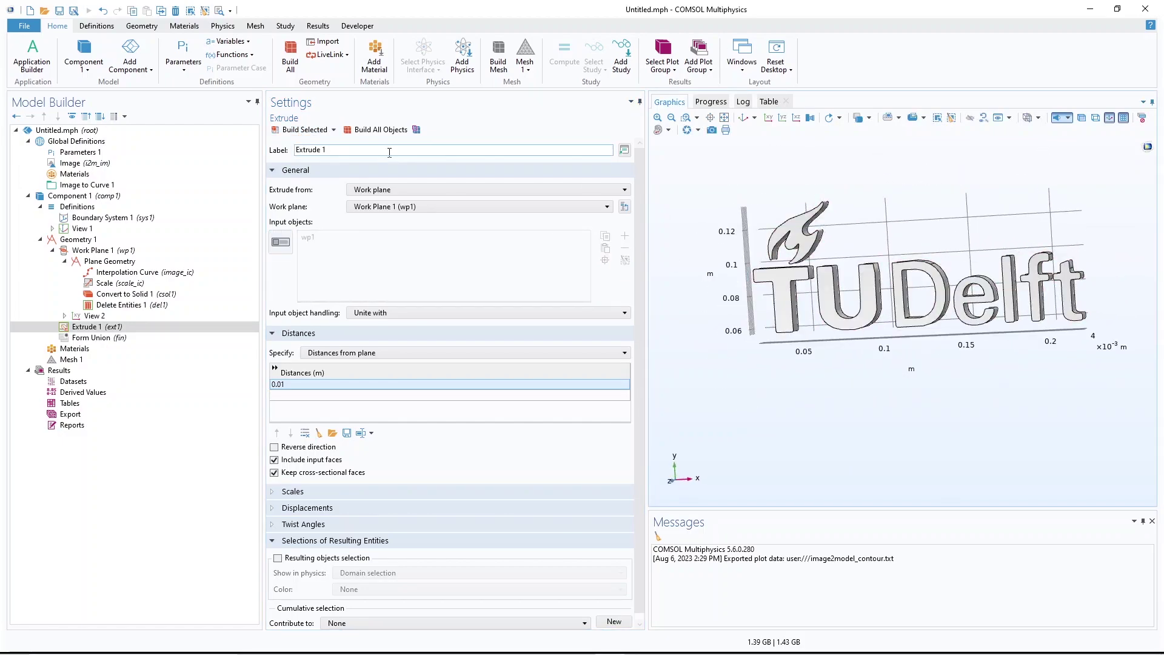
# Regenerate the logo curve with the Image to Curve add-in and review its curve type options, keeping Open
pyautogui.click(101, 186)
pyautogui.click(431, 138)
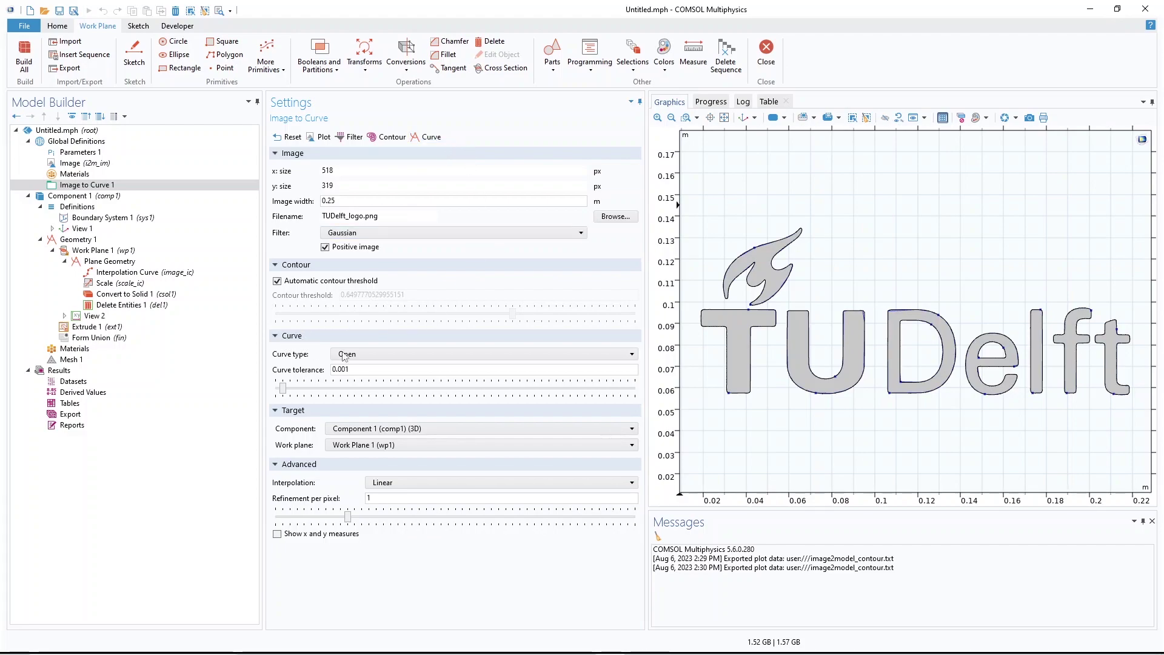
pyautogui.click(364, 356)
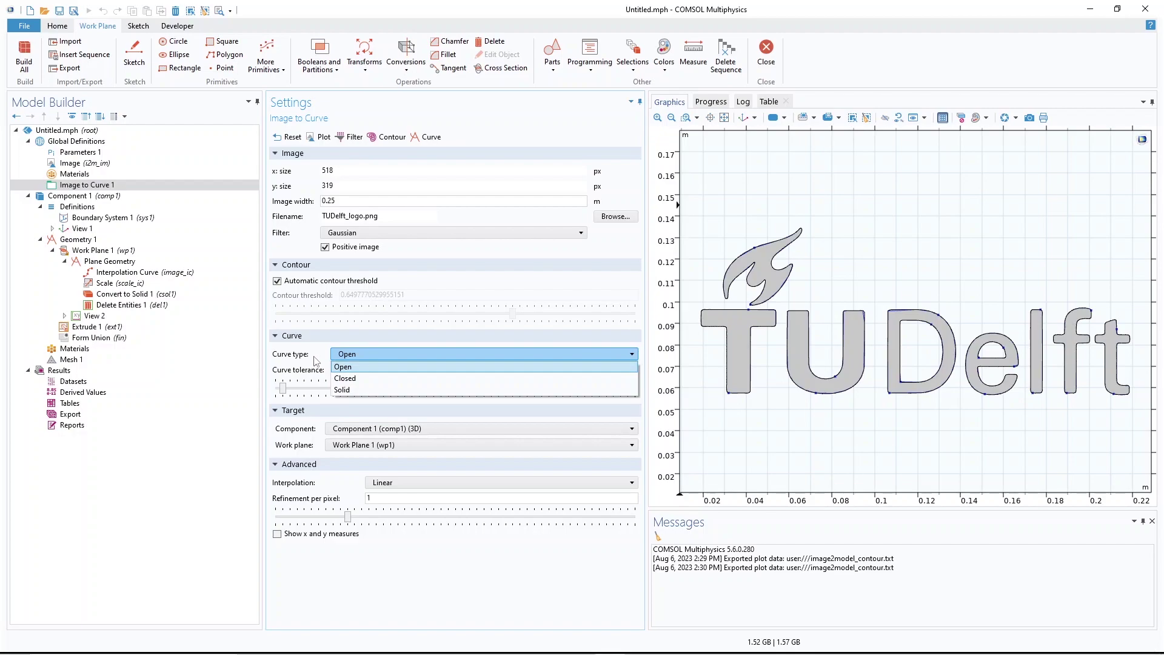
pyautogui.click(811, 439)
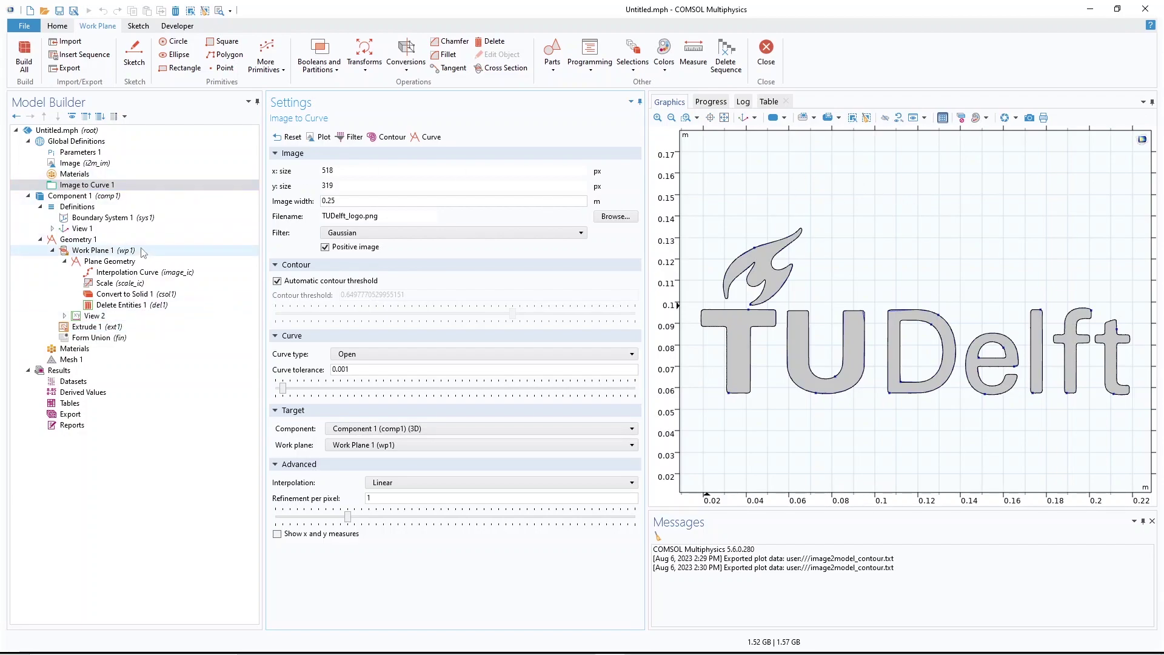
# Add a second work plane on the xy-plane to Geometry 1 and place it before Work Plane 1 in the sequence
pyautogui.click(85, 240)
pyautogui.rightClick(86, 240)
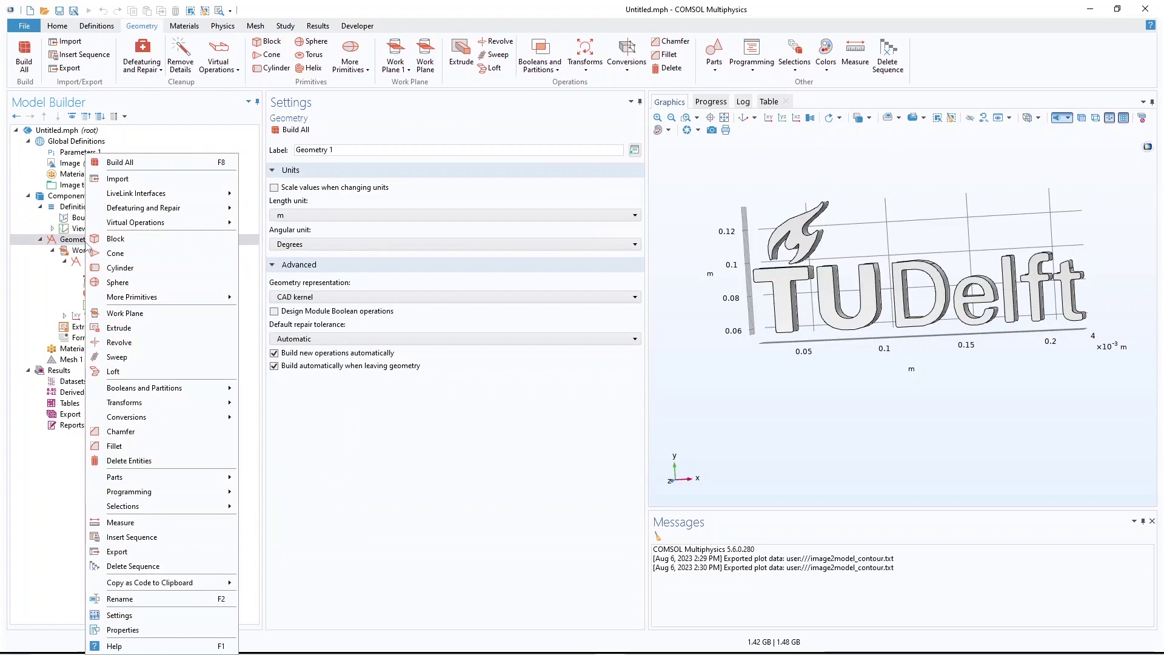
pyautogui.click(124, 313)
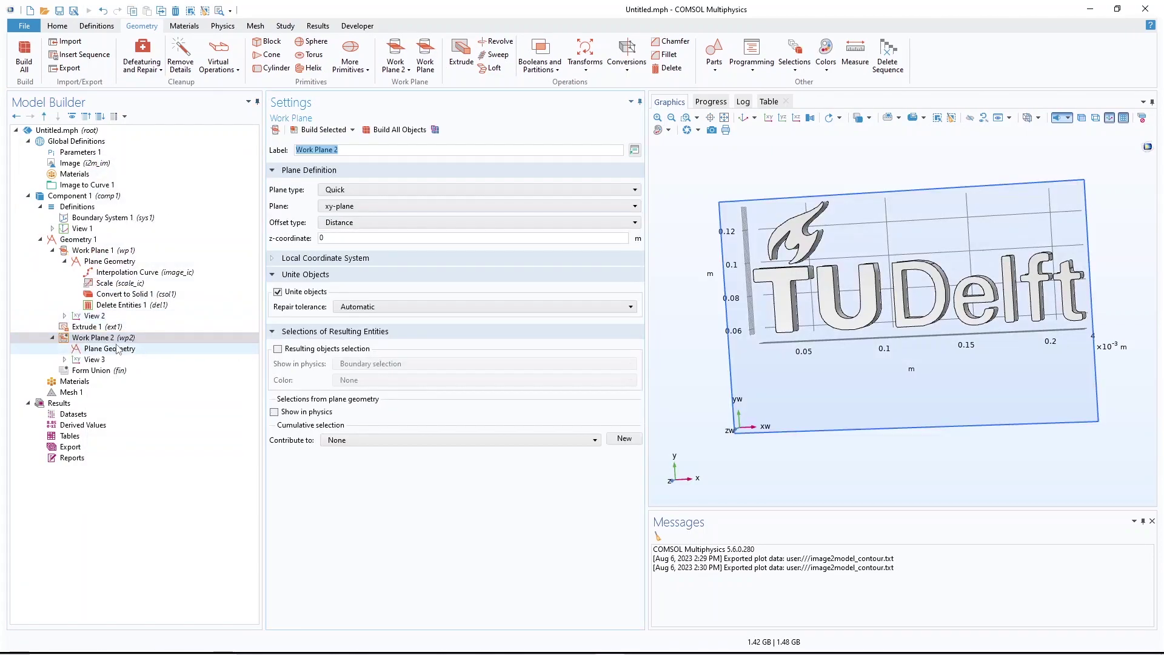
pyautogui.moveTo(100, 341); pyautogui.dragTo(101, 252)
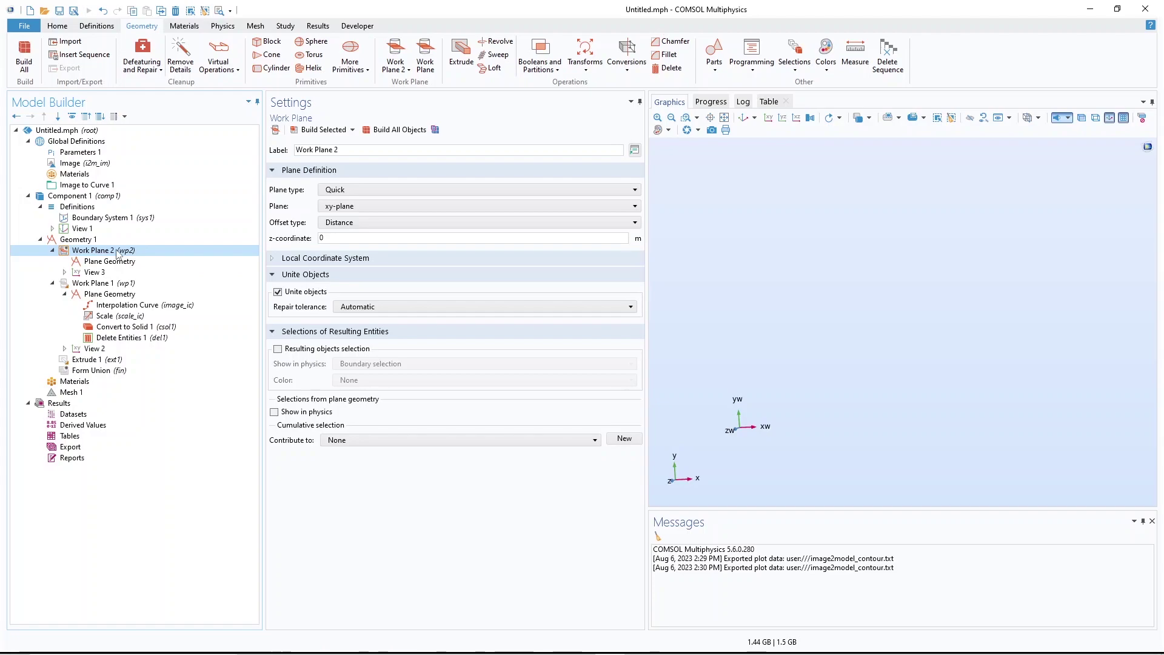
# Target Work Plane 2 in the Image to Curve add-in, load Picture1.png and generate the smiley curve
pyautogui.click(94, 188)
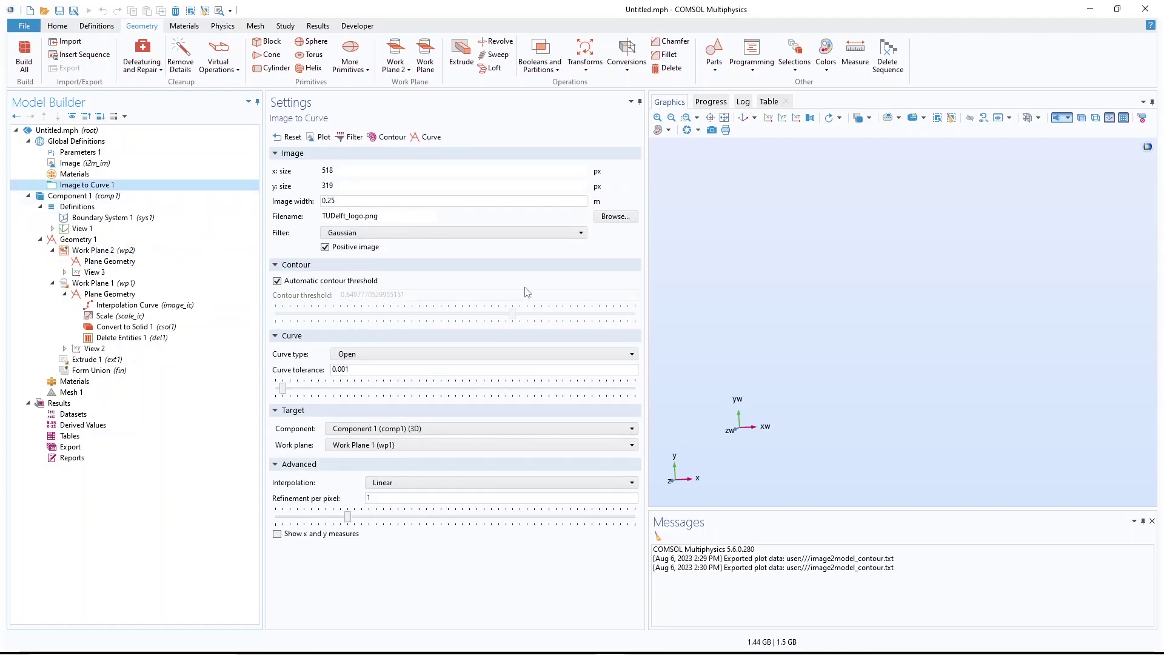
pyautogui.click(374, 448)
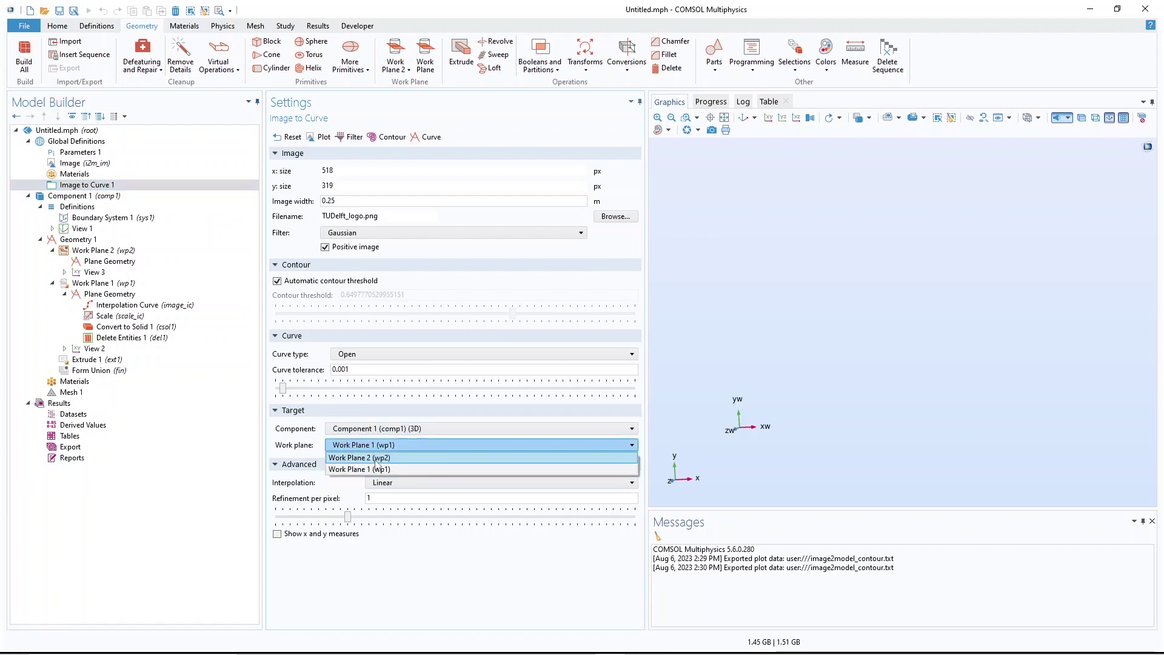
pyautogui.click(376, 458)
pyautogui.click(615, 217)
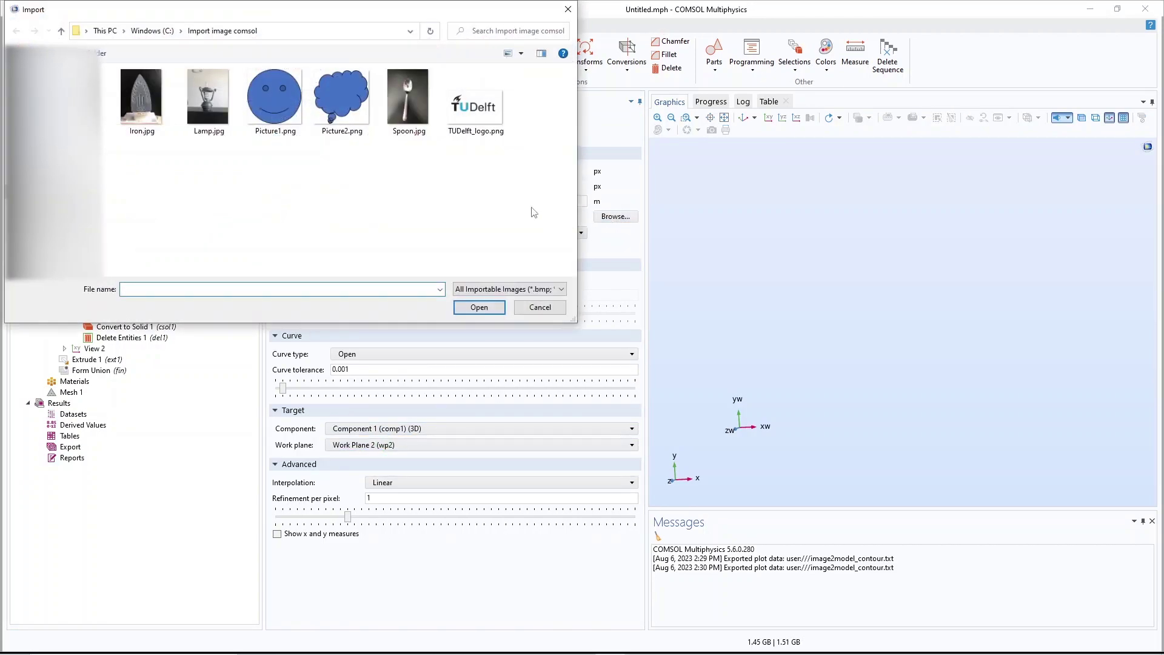
pyautogui.doubleClick(291, 109)
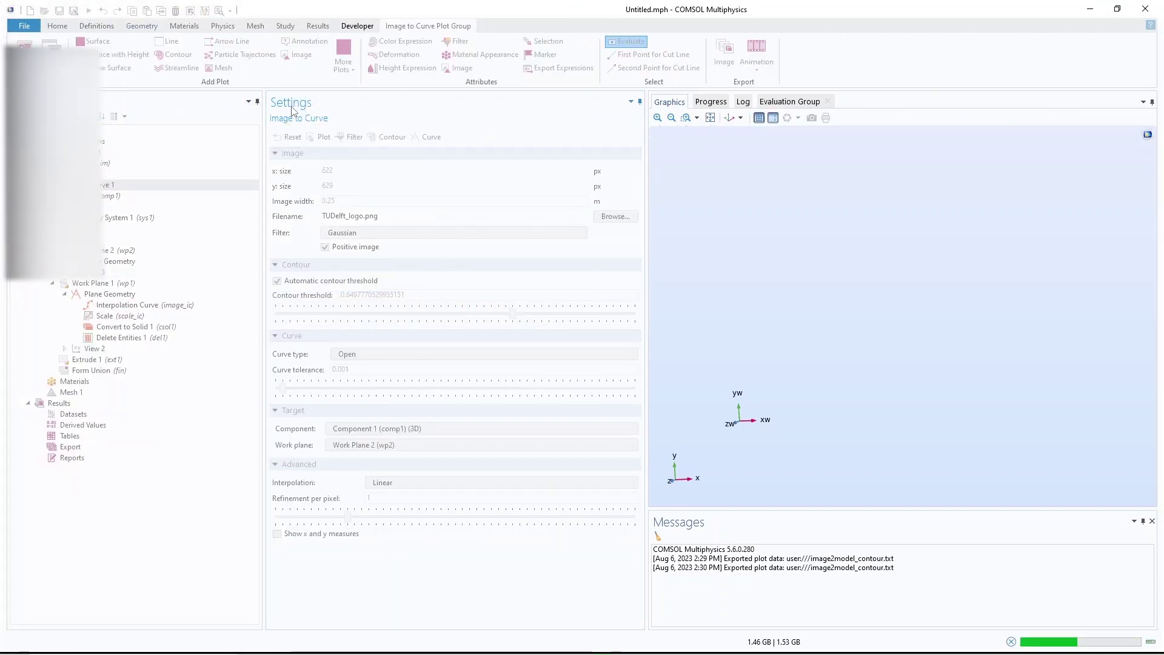
pyautogui.click(431, 138)
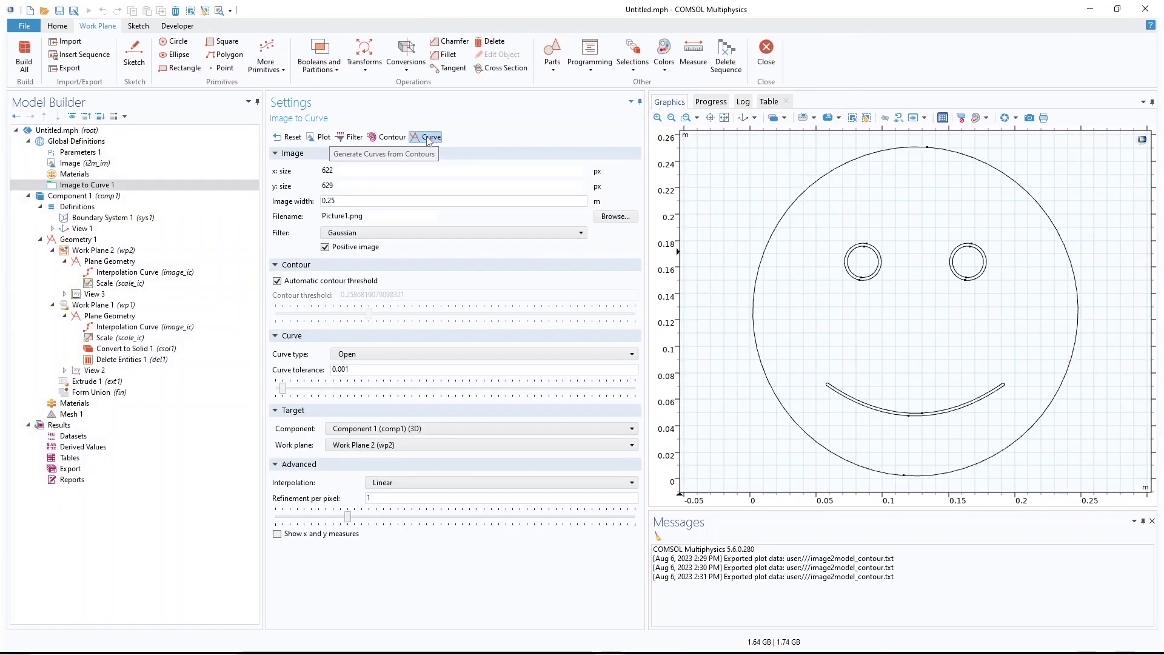
# Change the curve type to Solid and regenerate the smiley geometry in Work Plane 2
pyautogui.click(402, 354)
pyautogui.click(360, 392)
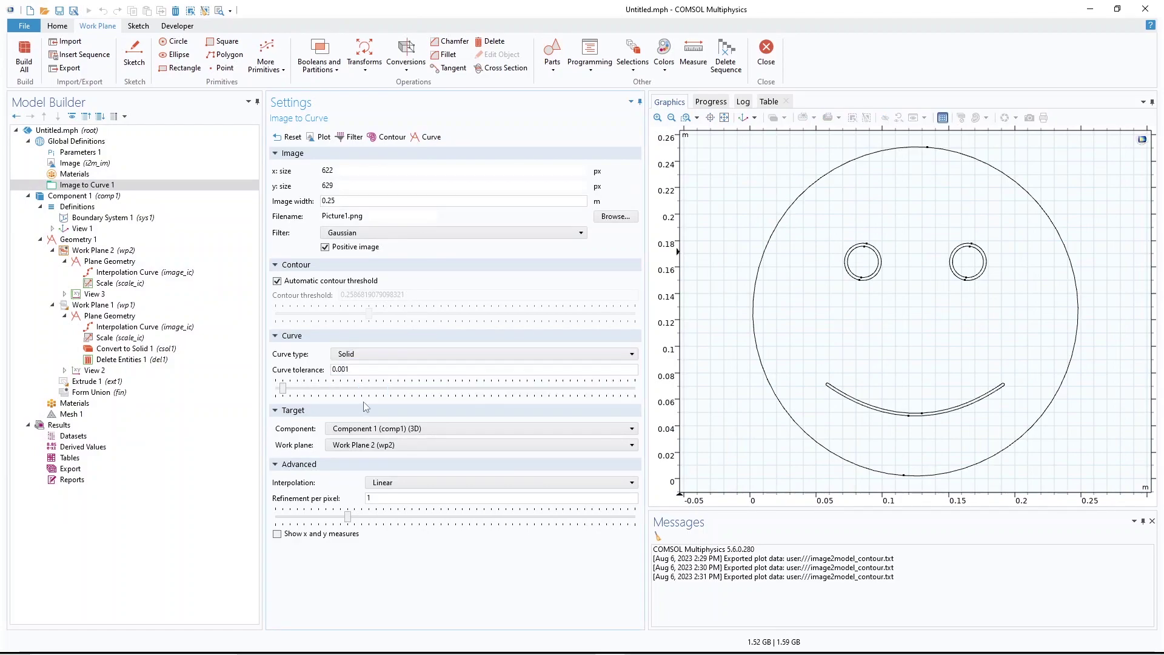
pyautogui.click(431, 137)
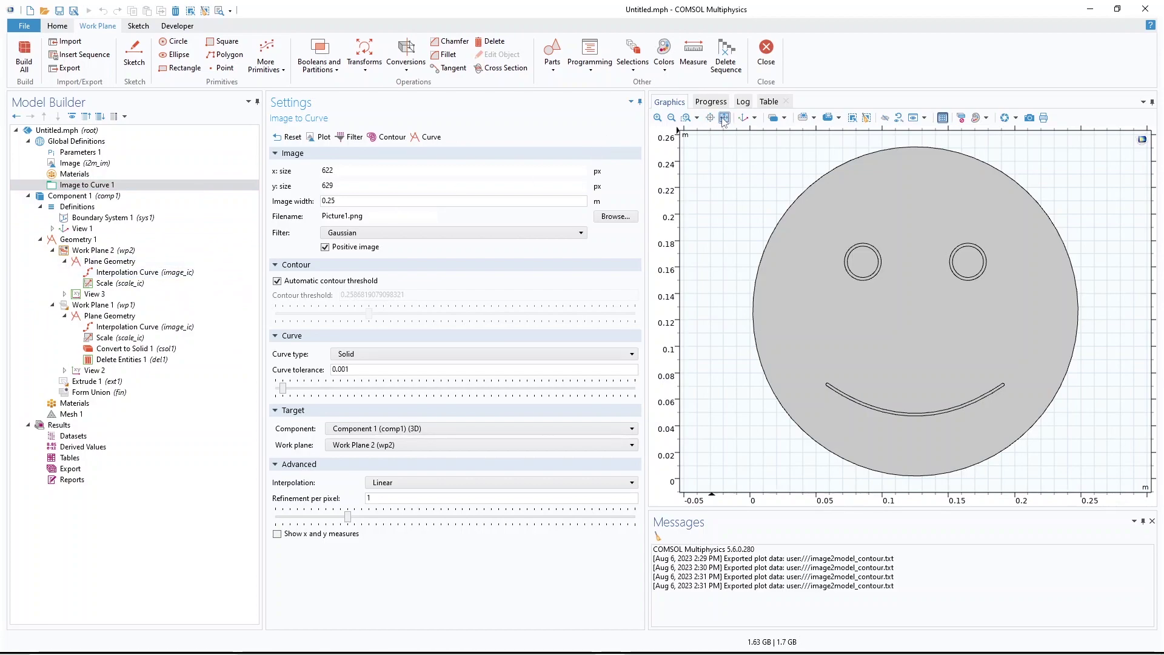
# Extrude the smiley from Work Plane 2 by 0.01 m, build it and fit the whole body in view
pyautogui.click(99, 251)
pyautogui.rightClick(98, 251)
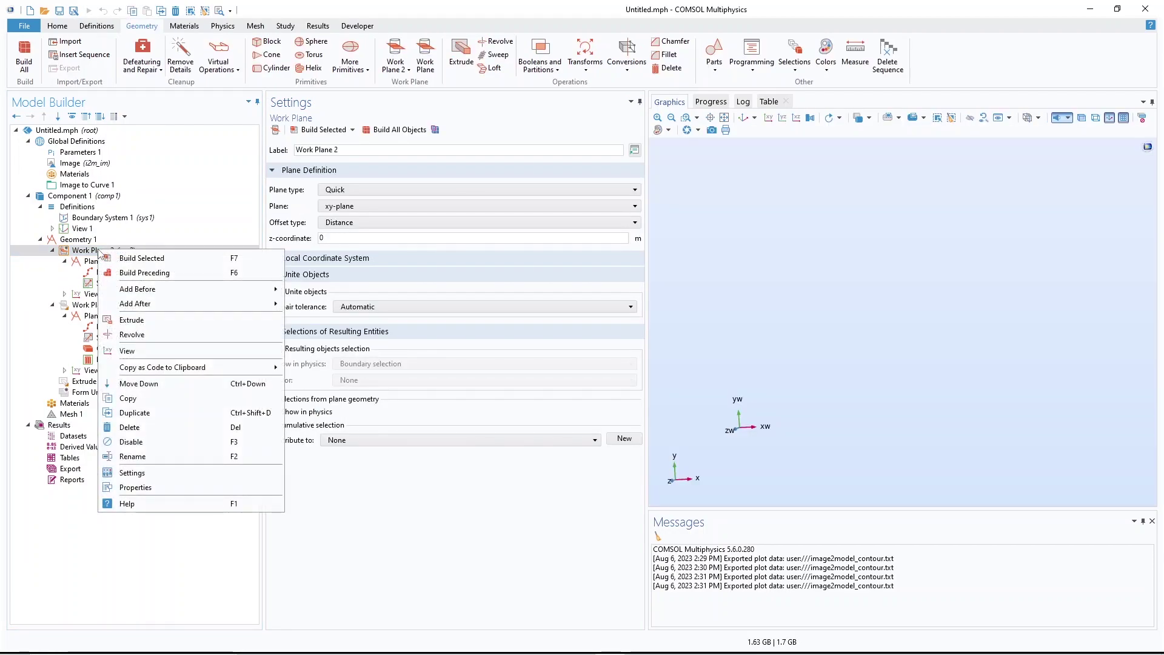
pyautogui.click(147, 320)
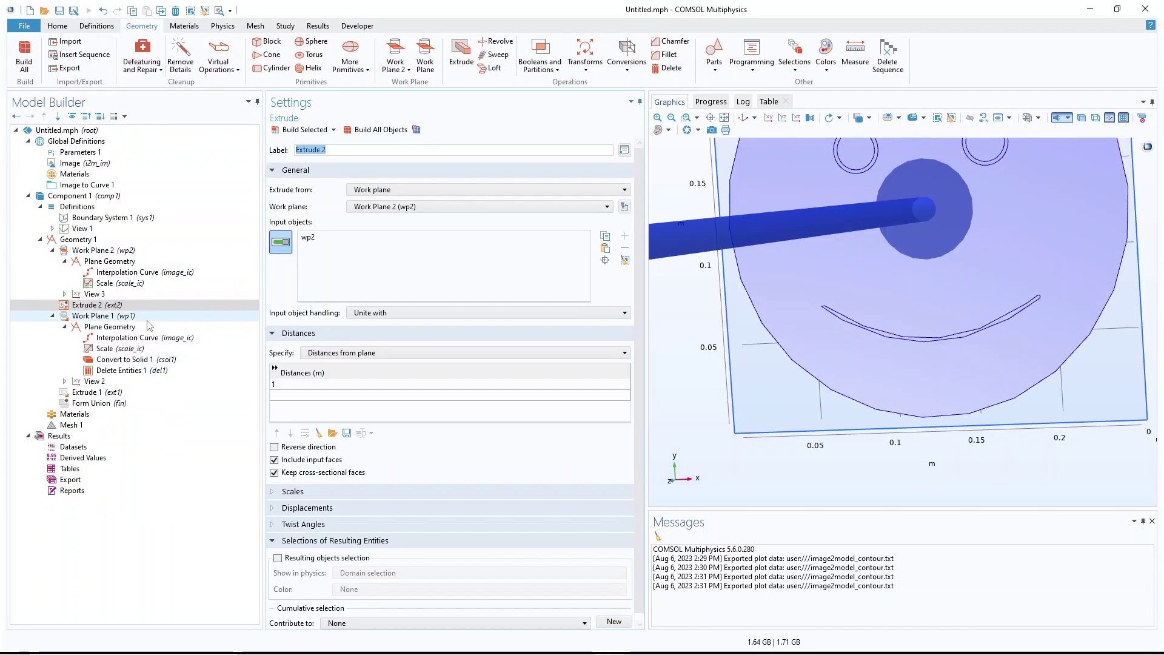
pyautogui.click(298, 385)
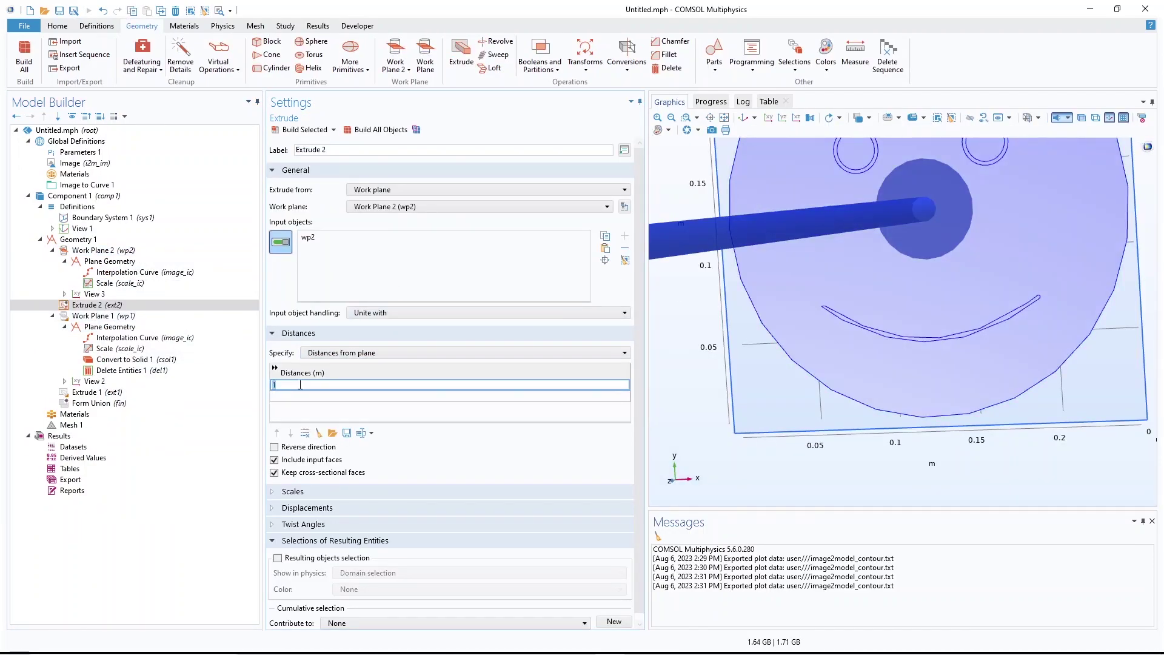
pyautogui.write('0.01')
pyautogui.click(305, 129)
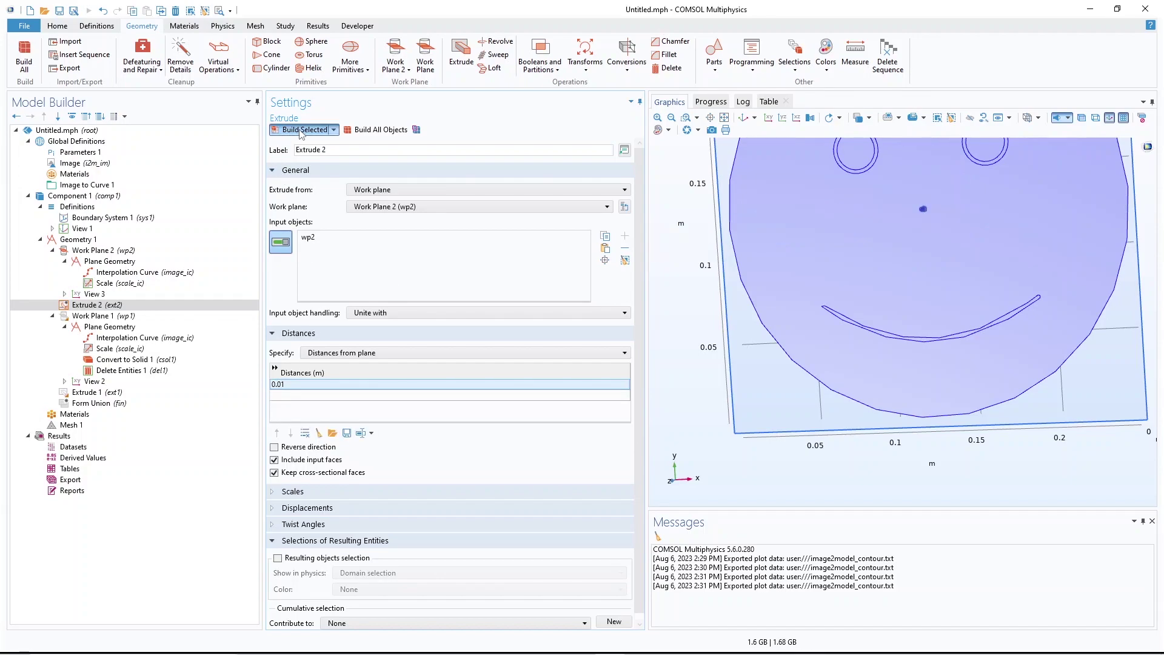
pyautogui.click(725, 118)
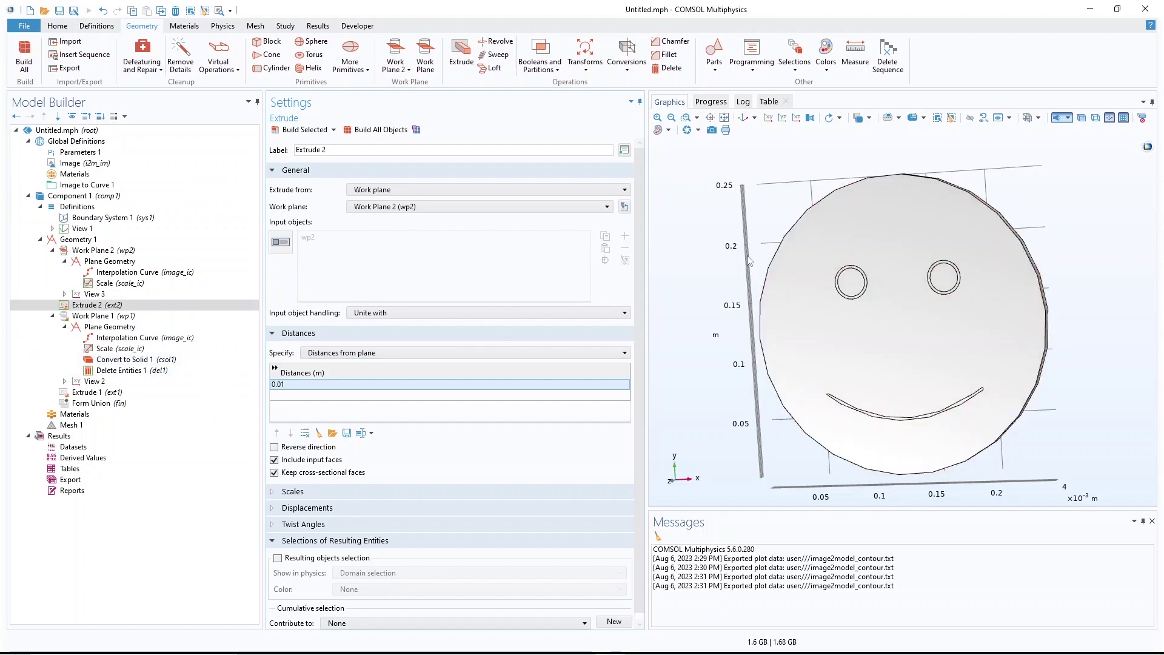
# Move the extruded TU Delft logo by -0.2 m in y, build the move and fit both bodies in view
pyautogui.click(95, 392)
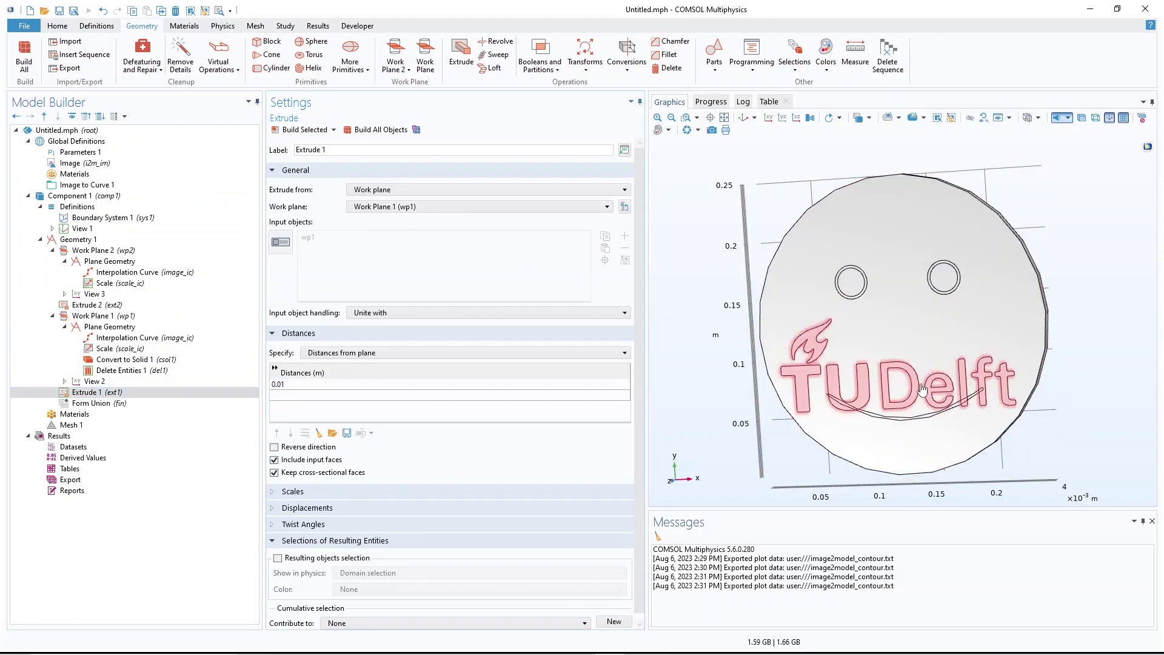
pyautogui.rightClick(78, 240)
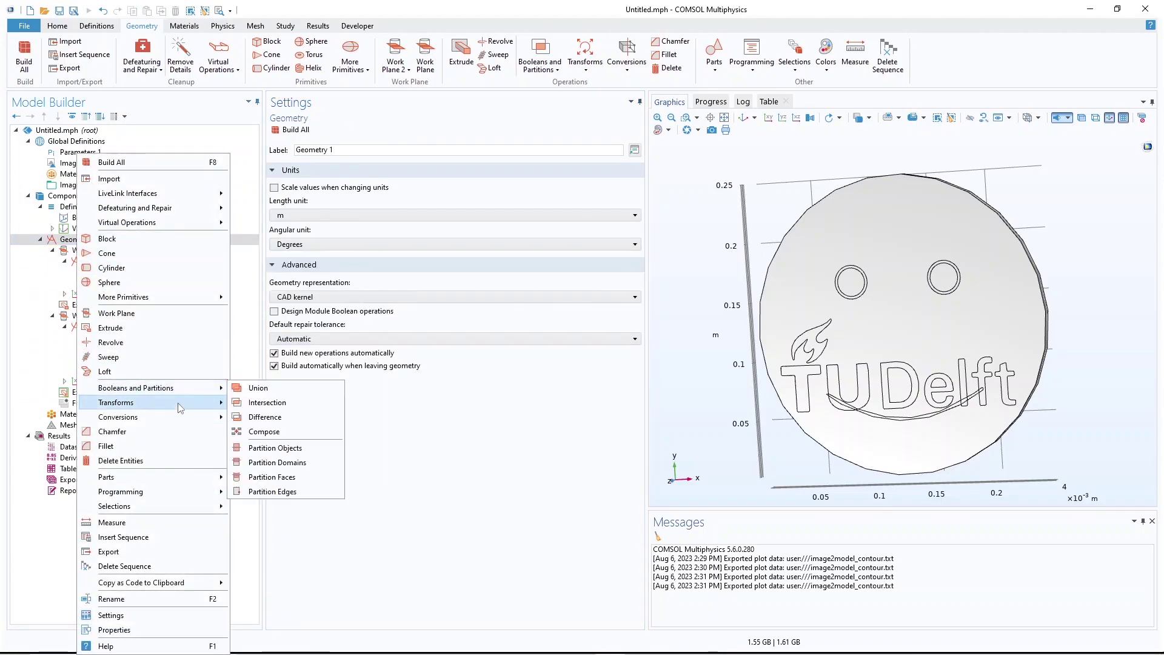
pyautogui.moveTo(182, 402)
pyautogui.click(258, 446)
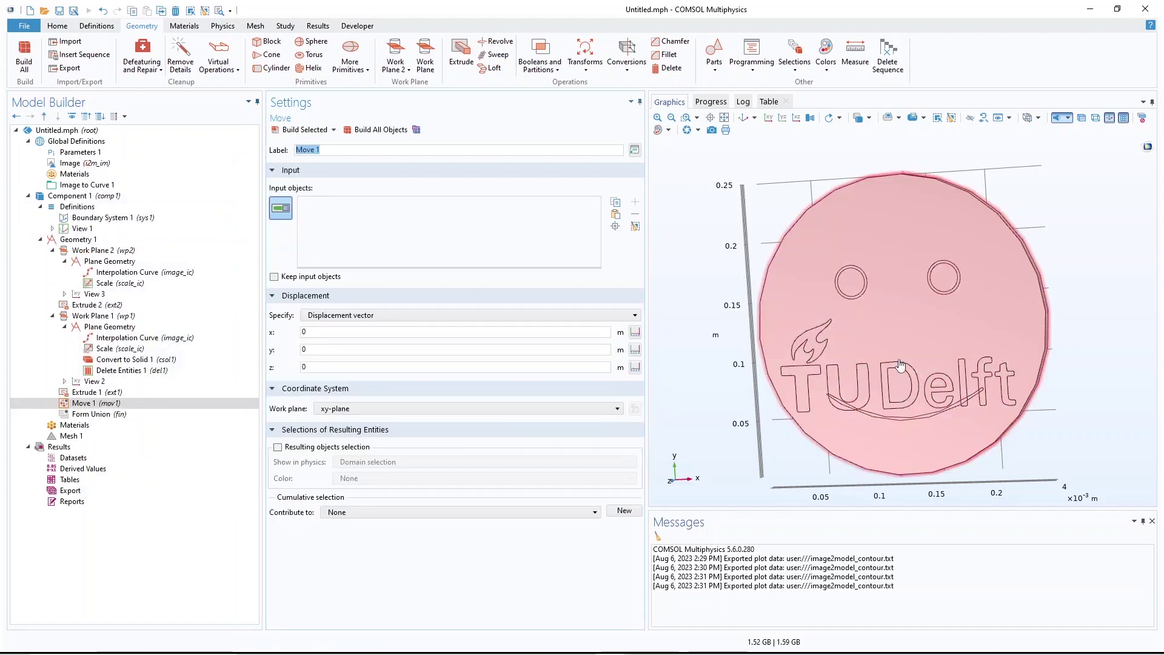
pyautogui.click(315, 350)
pyautogui.moveTo(315, 350); pyautogui.dragTo(289, 353)
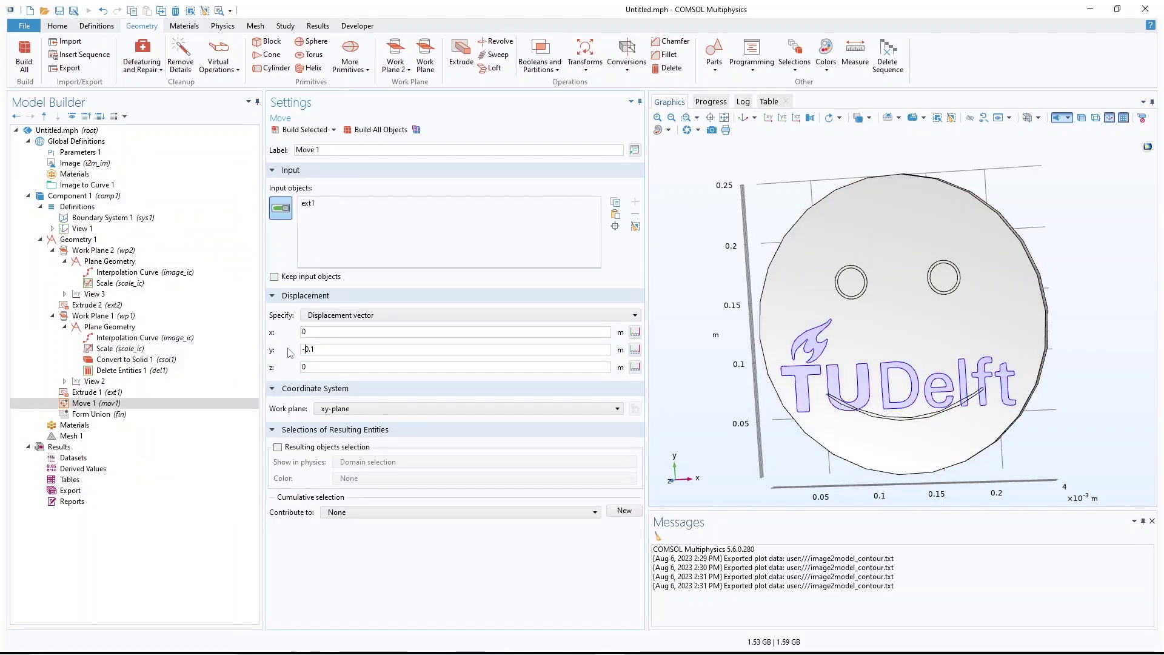
pyautogui.click(314, 350)
pyautogui.press('BackSpace')
pyautogui.write('2')
pyautogui.click(305, 130)
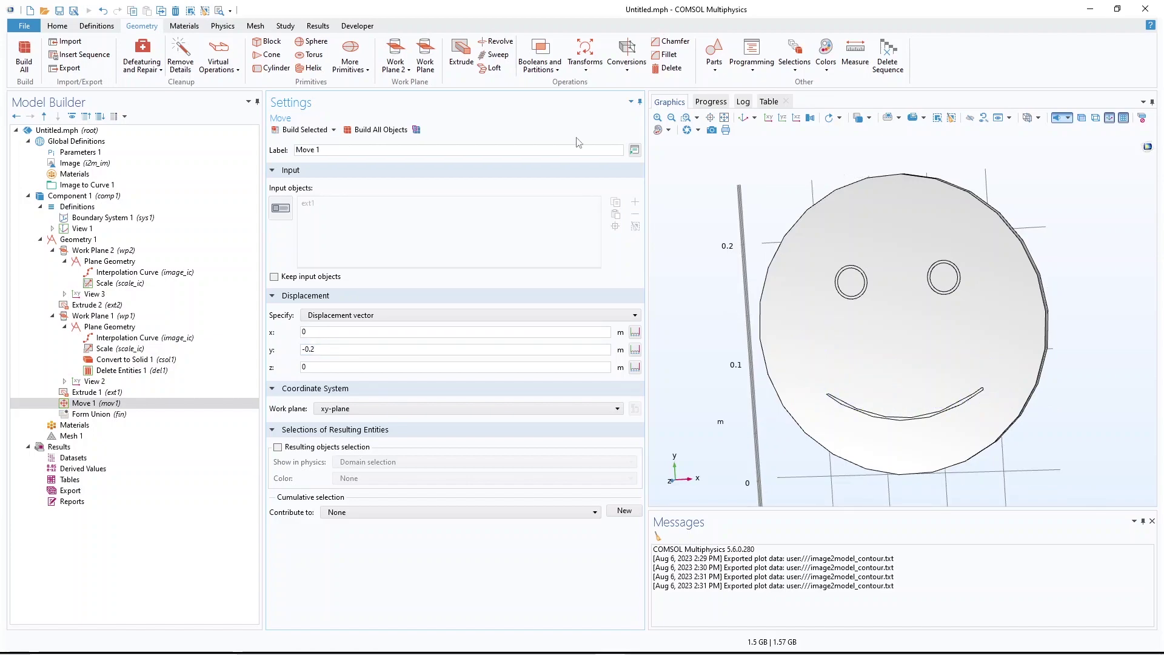
pyautogui.click(724, 119)
pyautogui.moveTo(1031, 272); pyautogui.dragTo(994, 383)
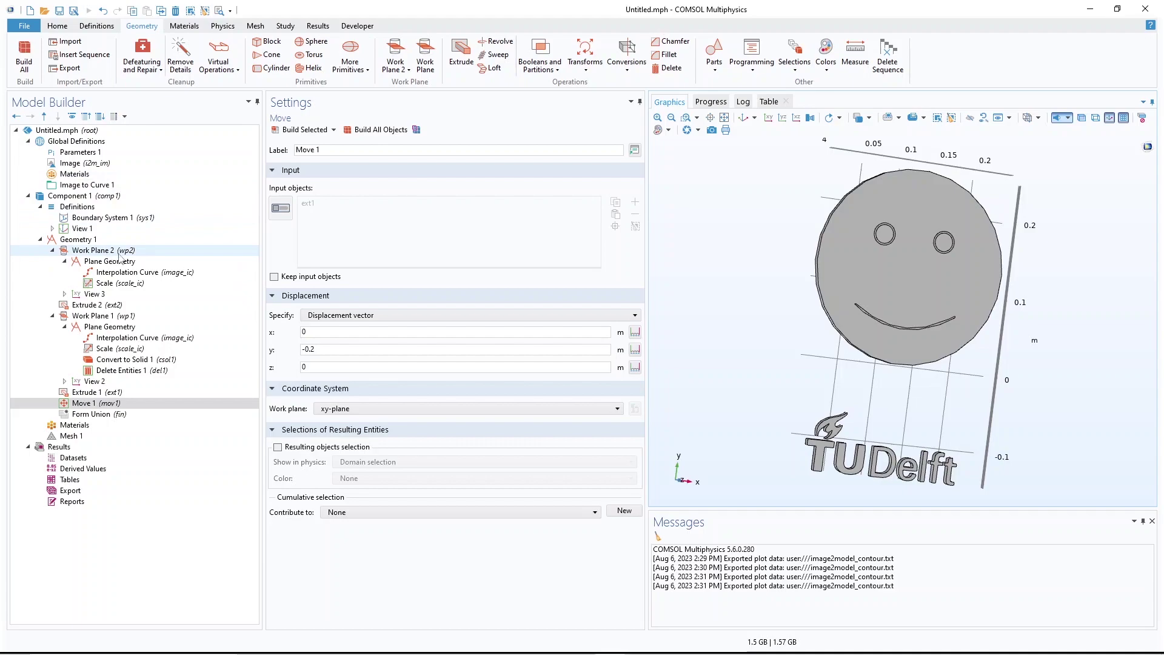
pyautogui.moveTo(1054, 300)
pyautogui.mouseDown()
pyautogui.moveTo(1010, 296)
pyautogui.moveTo(1006, 275)
pyautogui.moveTo(1038, 306)
pyautogui.mouseUp()
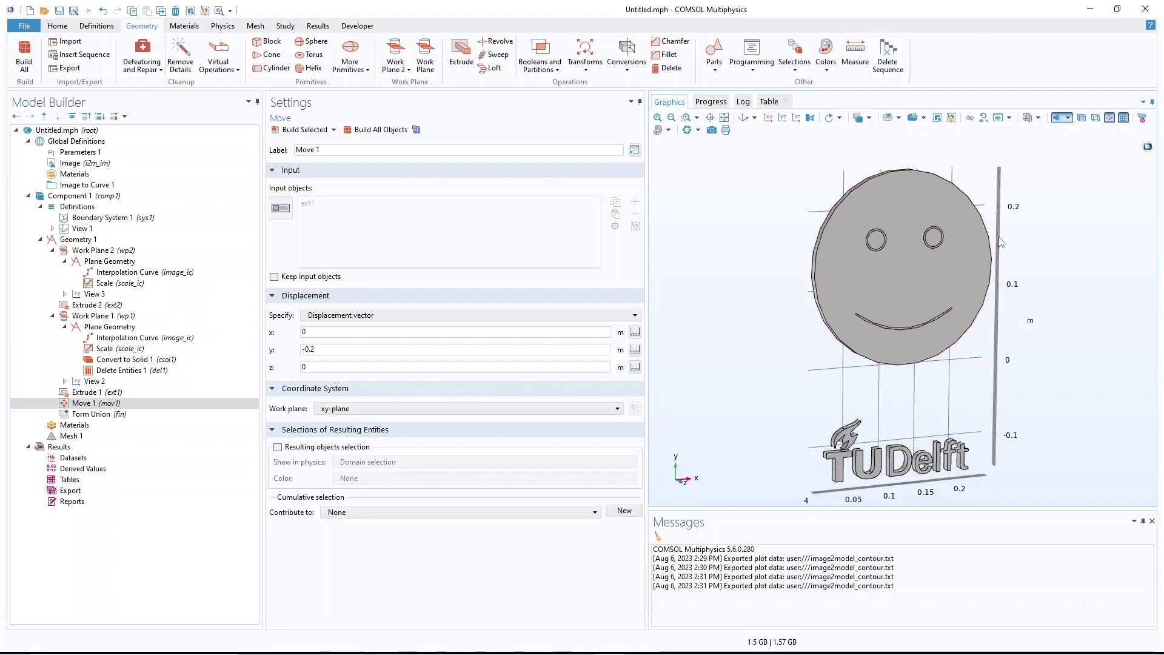
pyautogui.moveTo(1096, 327); pyautogui.dragTo(1056, 311)
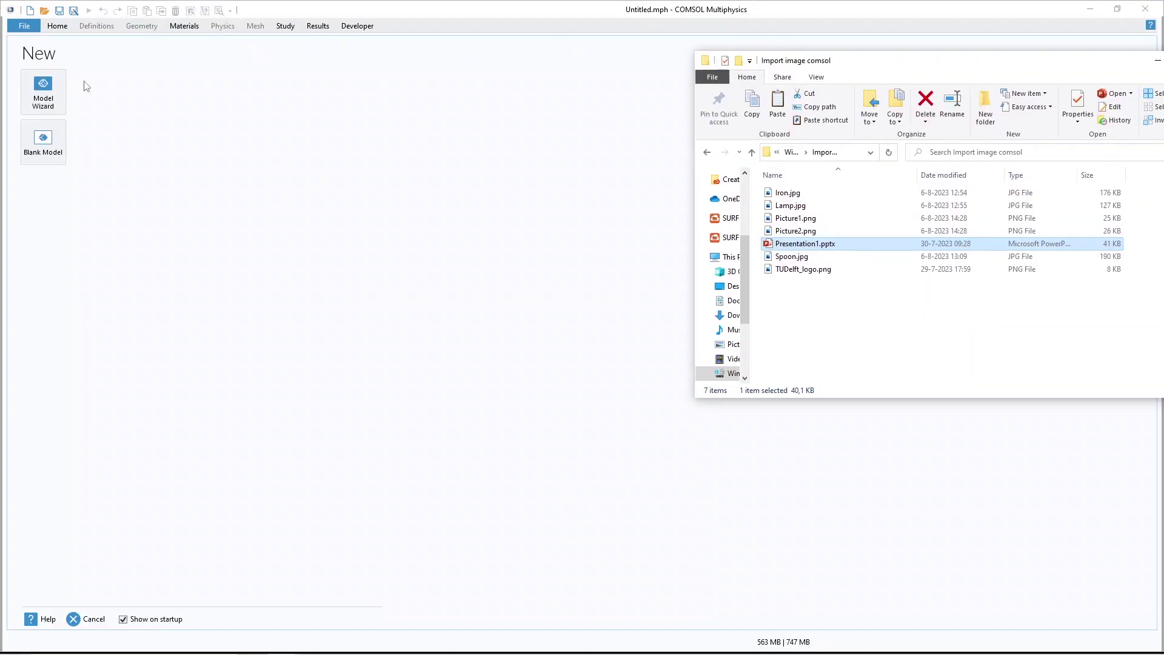
# Create a new 2D model with the Model Wizard, without adding any physics
pyautogui.click(43, 94)
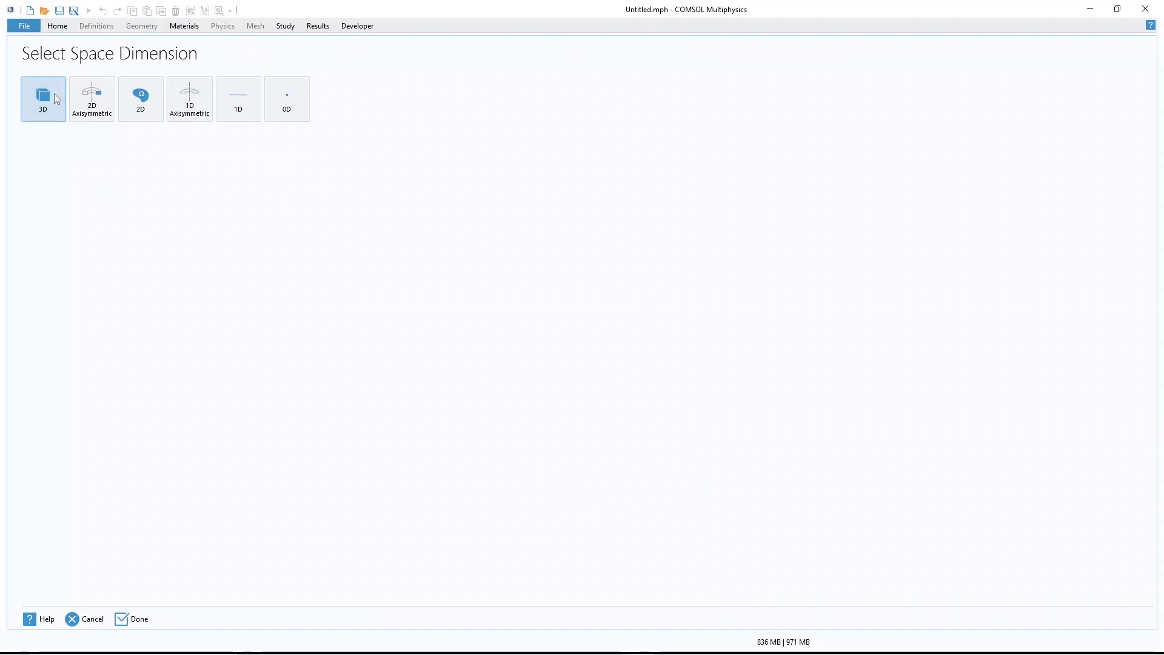
pyautogui.click(149, 112)
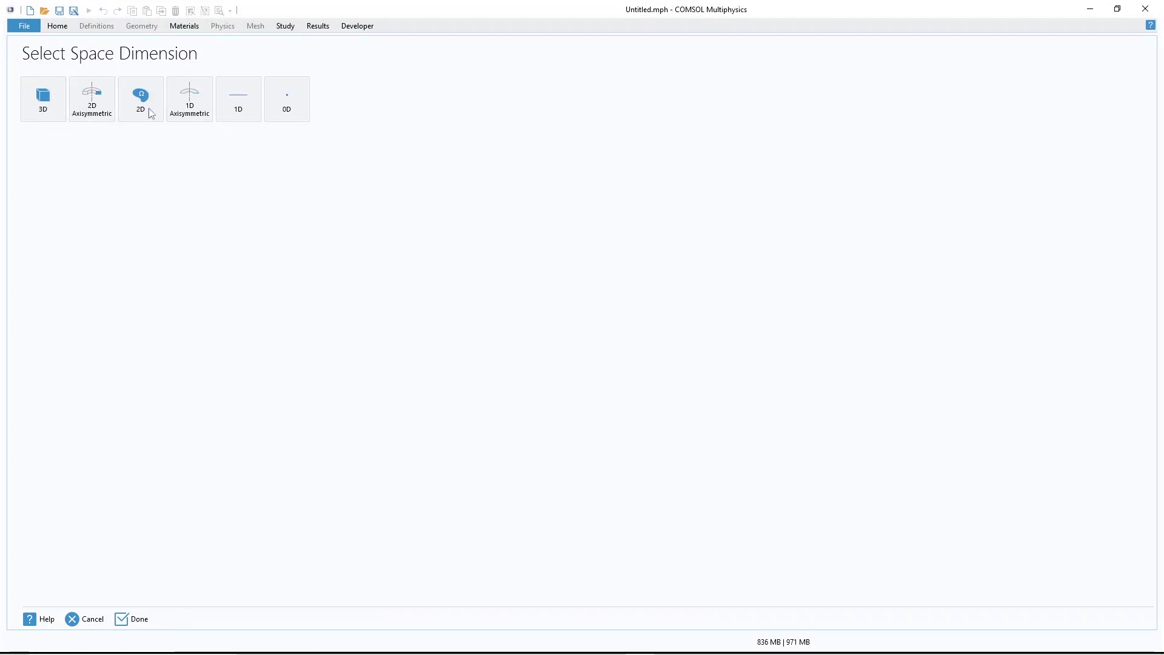
pyautogui.click(121, 620)
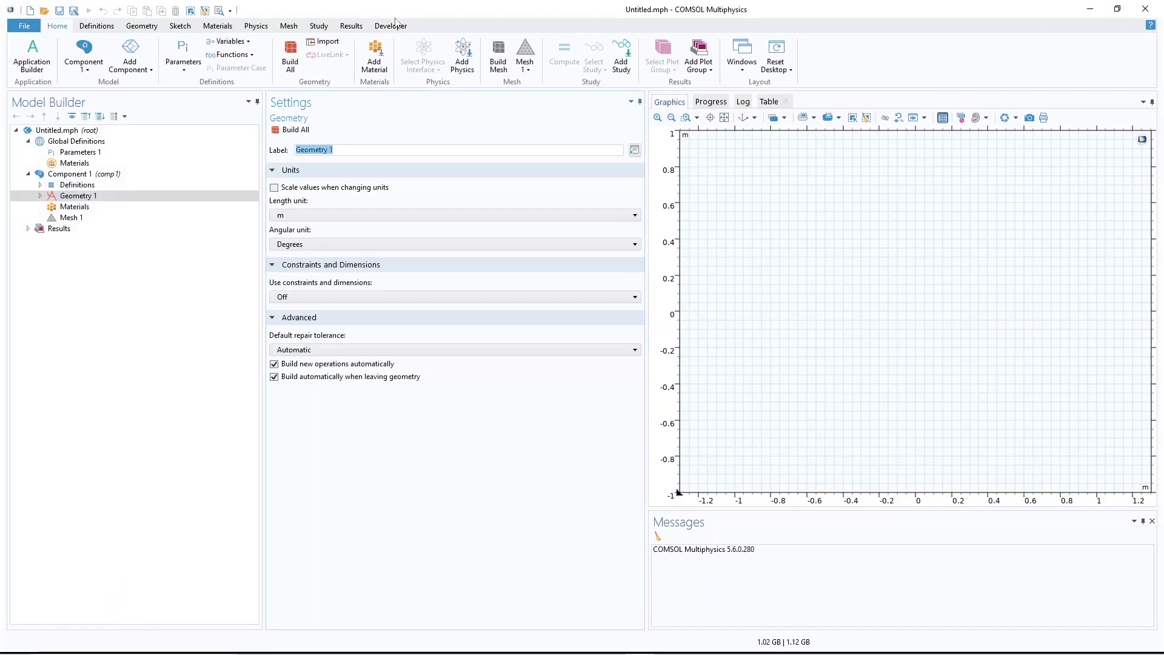
# Open the Image to Curve add-in and load TUDelft_logo.png as the source image
pyautogui.click(392, 26)
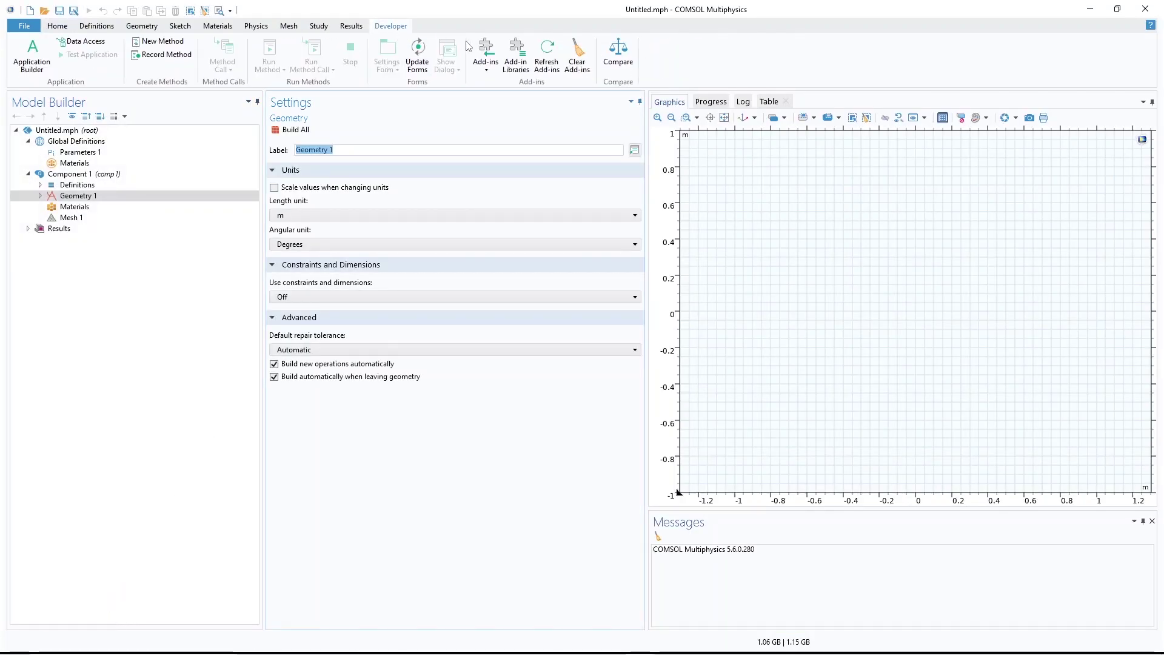
pyautogui.click(493, 58)
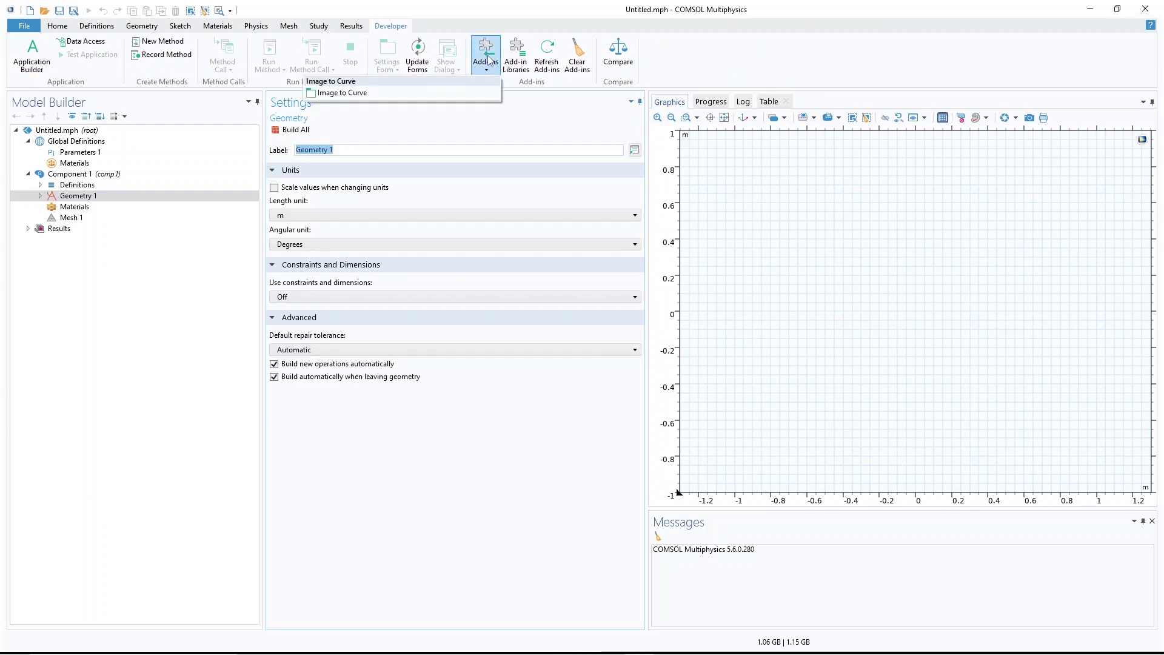
pyautogui.click(358, 98)
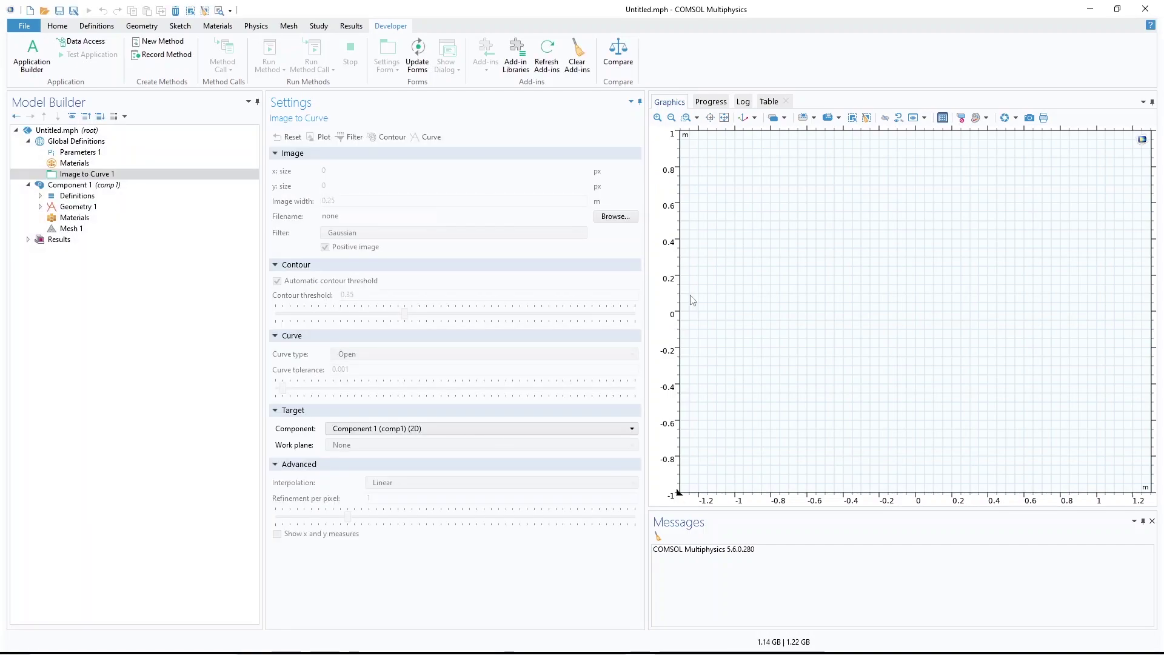
pyautogui.click(614, 217)
pyautogui.doubleClick(478, 109)
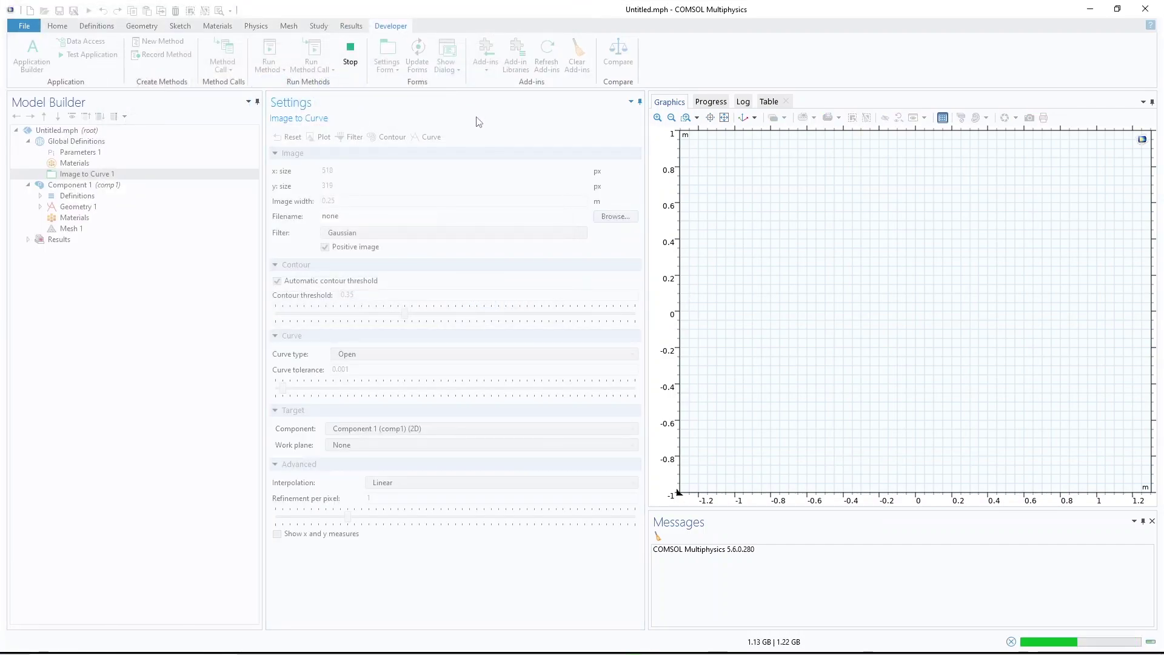
# Set the curve type to Solid and generate the logo geometry in Component 1
pyautogui.click(363, 354)
pyautogui.click(361, 389)
pyautogui.click(427, 137)
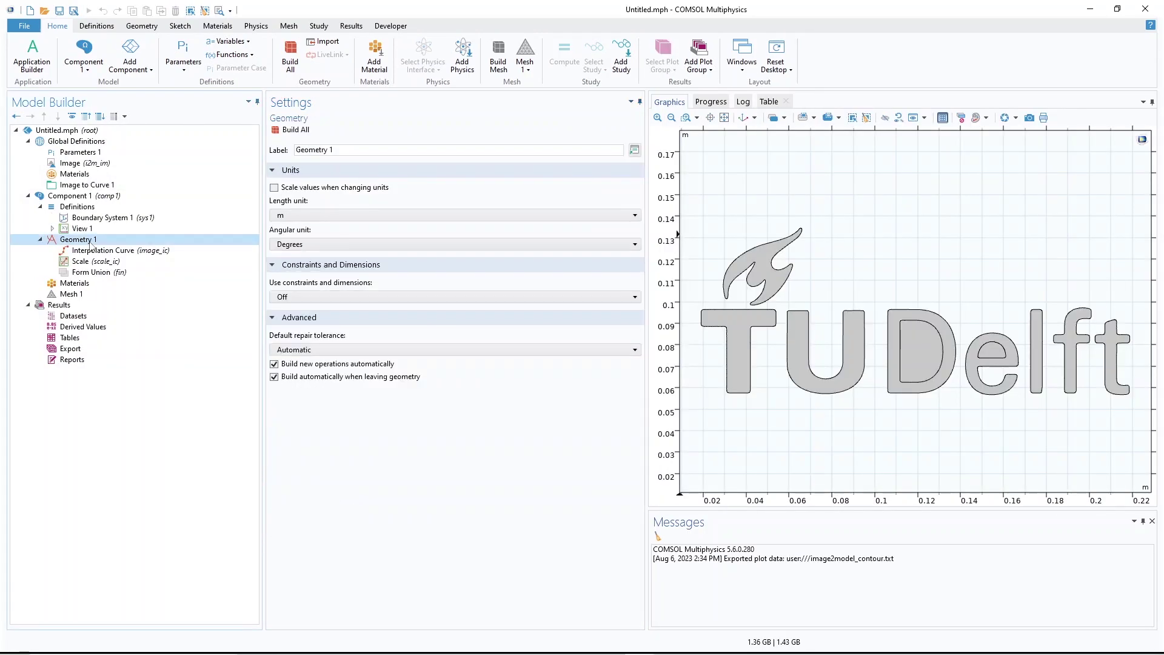
# Try to remove the inner domains of the letters D and e with a Delete Entities operation at Domain level
pyautogui.rightClick(89, 246)
pyautogui.click(168, 439)
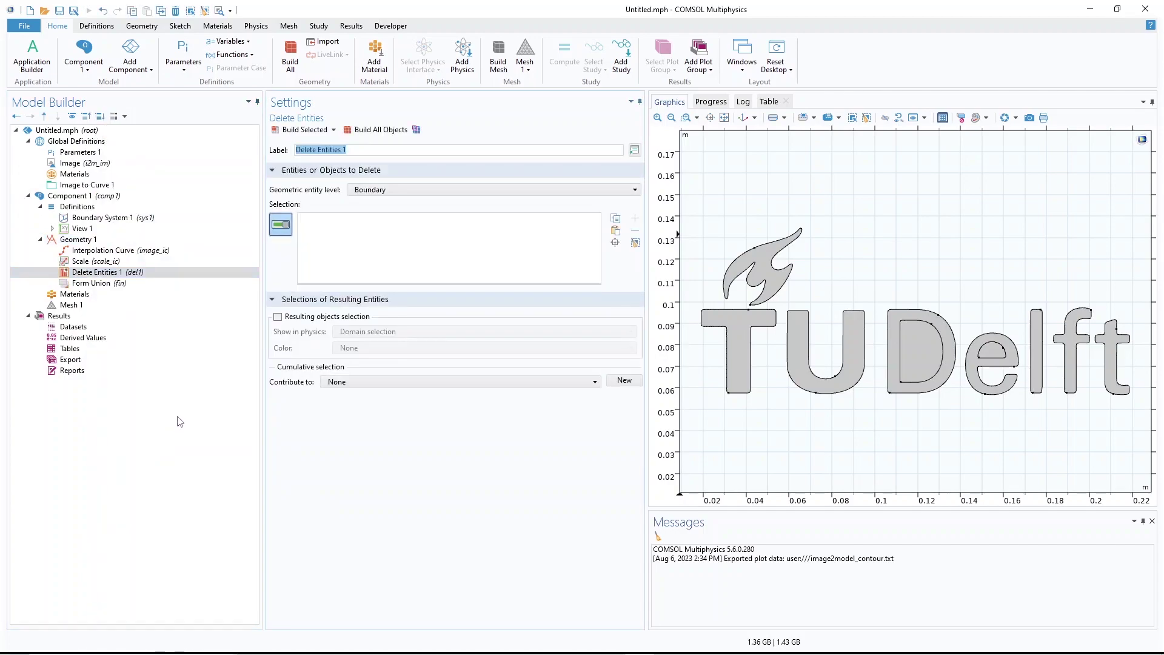
pyautogui.click(387, 189)
pyautogui.click(364, 210)
pyautogui.click(921, 351)
pyautogui.click(1018, 363)
pyautogui.click(303, 129)
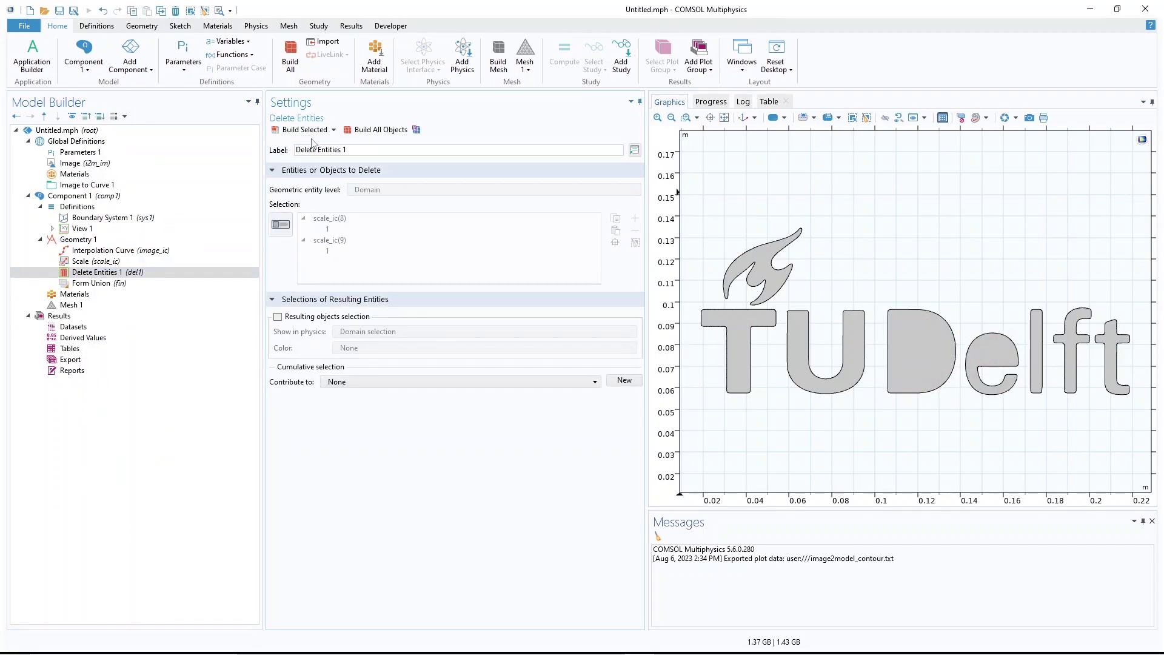
# Delete the Delete Entities 1 feature from the geometry sequence
pyautogui.click(281, 226)
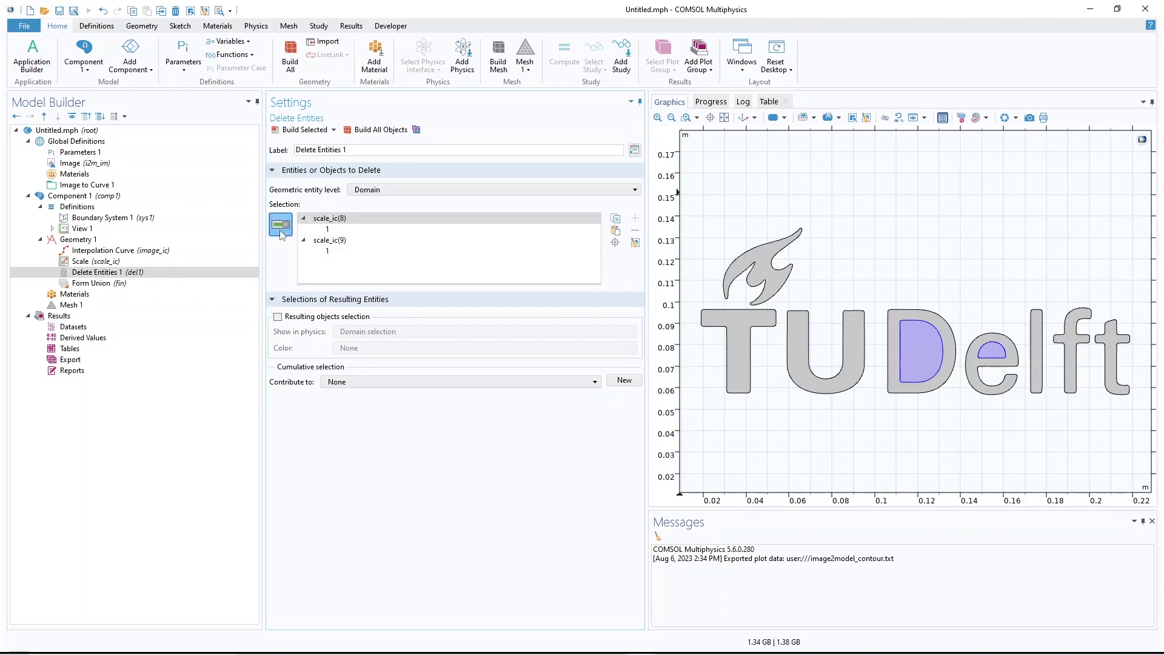
pyautogui.rightClick(112, 273)
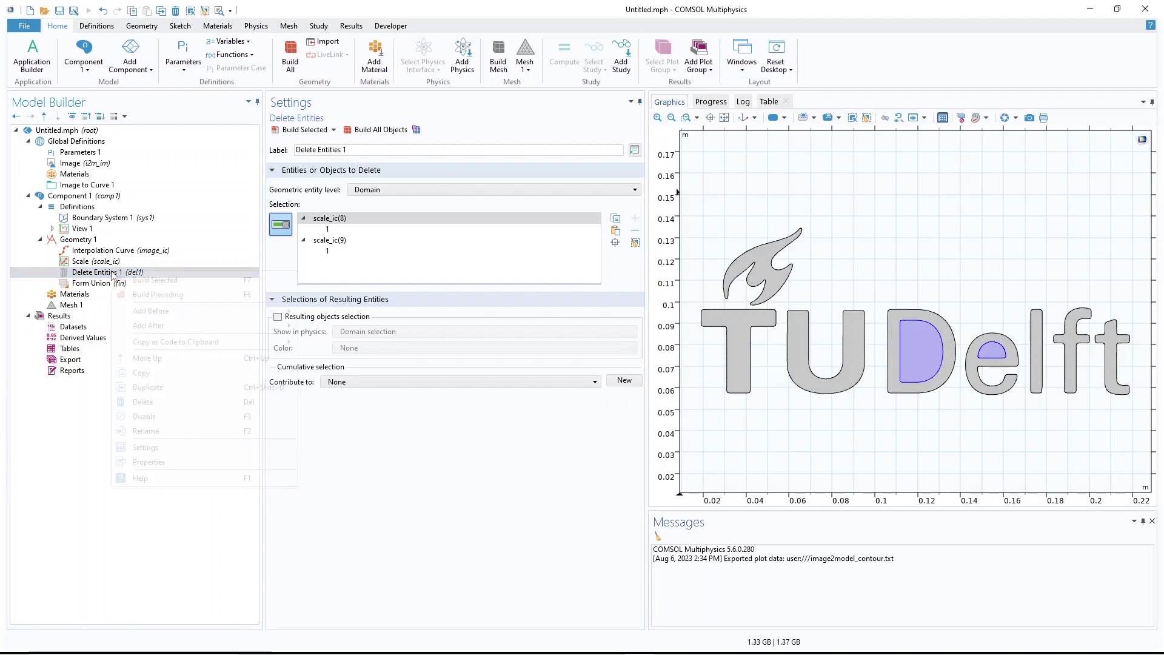
pyautogui.click(143, 401)
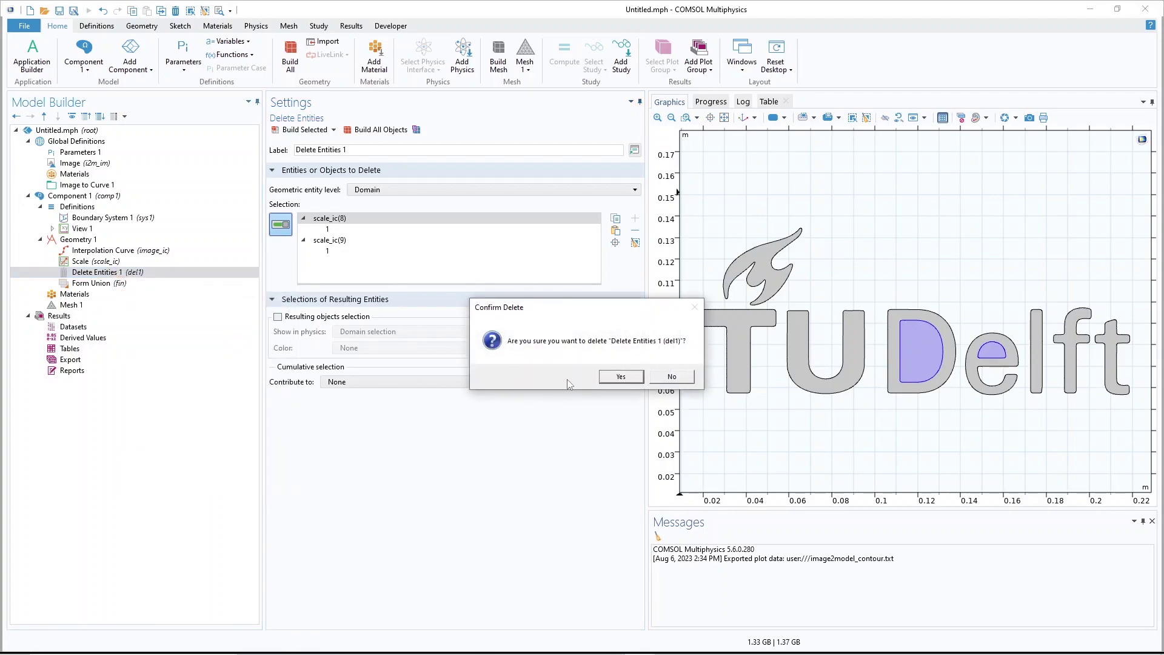
pyautogui.click(619, 376)
# Add a Difference operation that subtracts the inner shape from the letter D and build it
pyautogui.rightClick(79, 242)
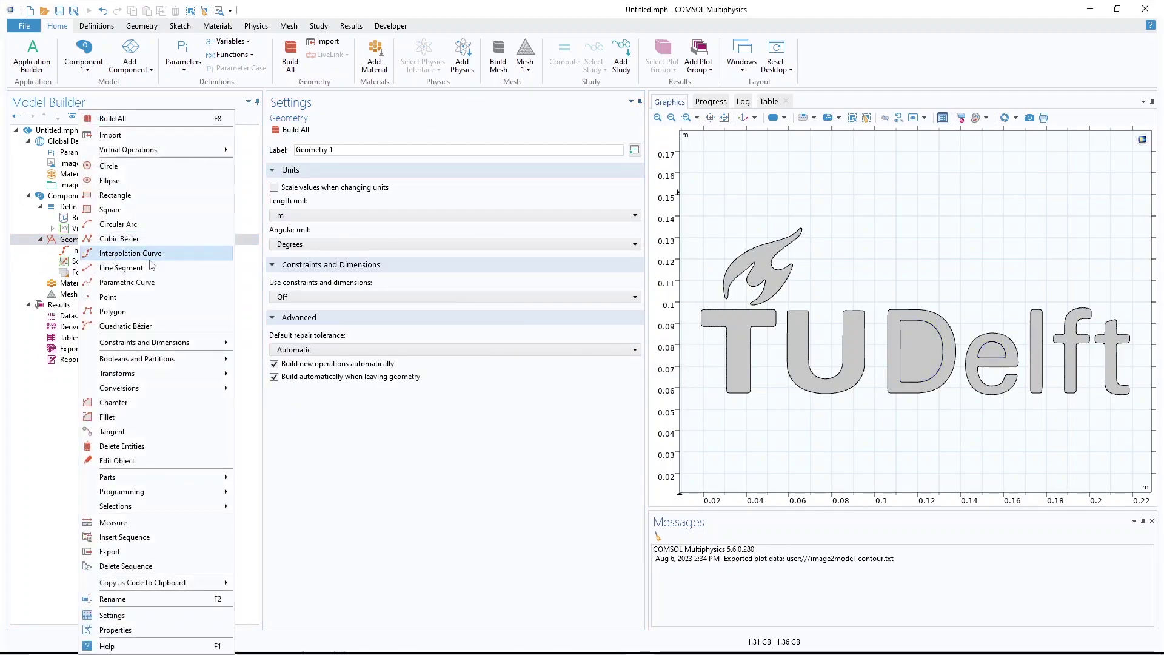
pyautogui.moveTo(158, 358)
pyautogui.click(277, 388)
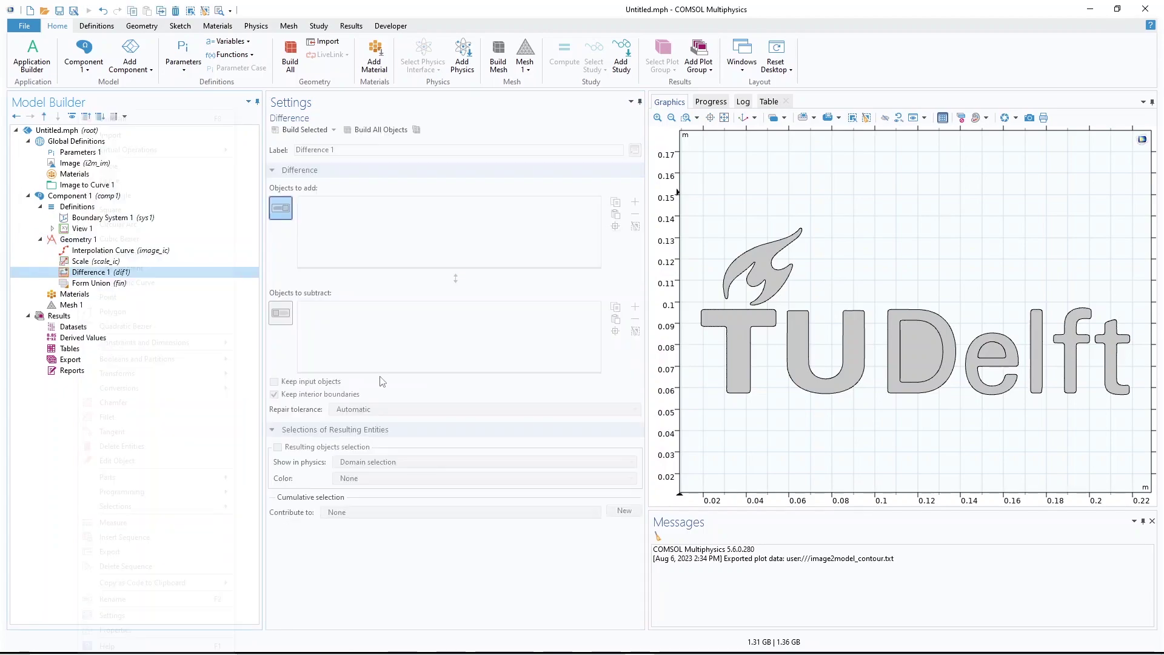
pyautogui.click(893, 323)
pyautogui.click(288, 316)
pyautogui.click(913, 358)
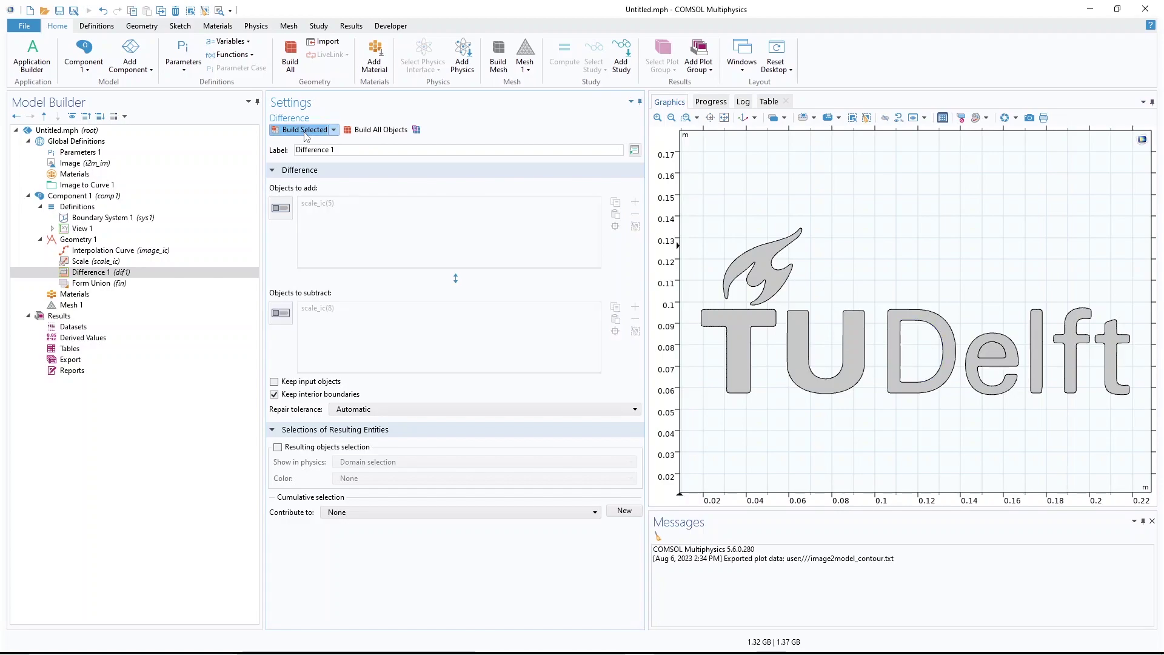
# Duplicate the Difference operation, use it to subtract the inner shape from the letter e, and build it
pyautogui.click(95, 273)
pyautogui.rightClick(95, 273)
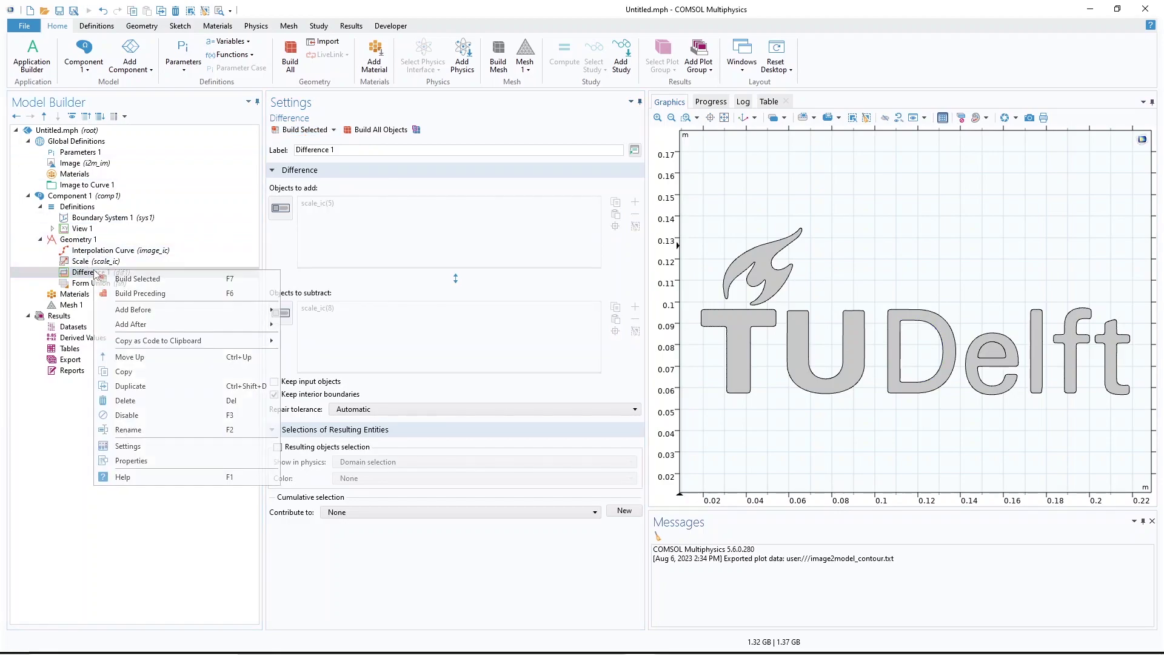
pyautogui.click(158, 384)
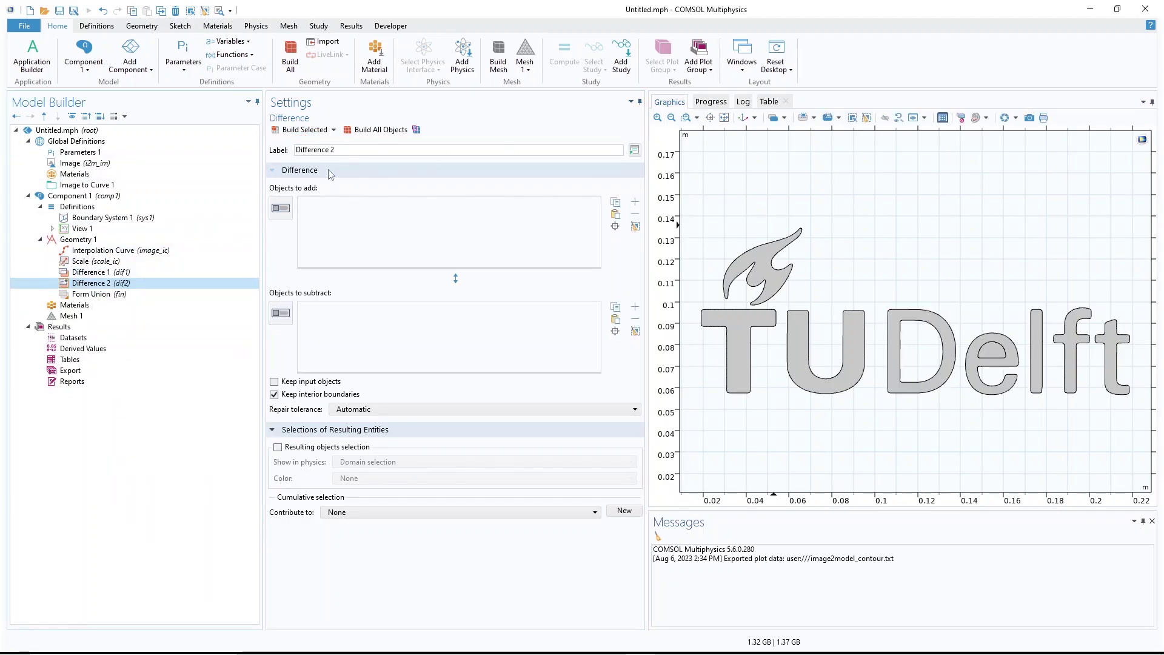
pyautogui.click(280, 209)
pyautogui.click(1010, 355)
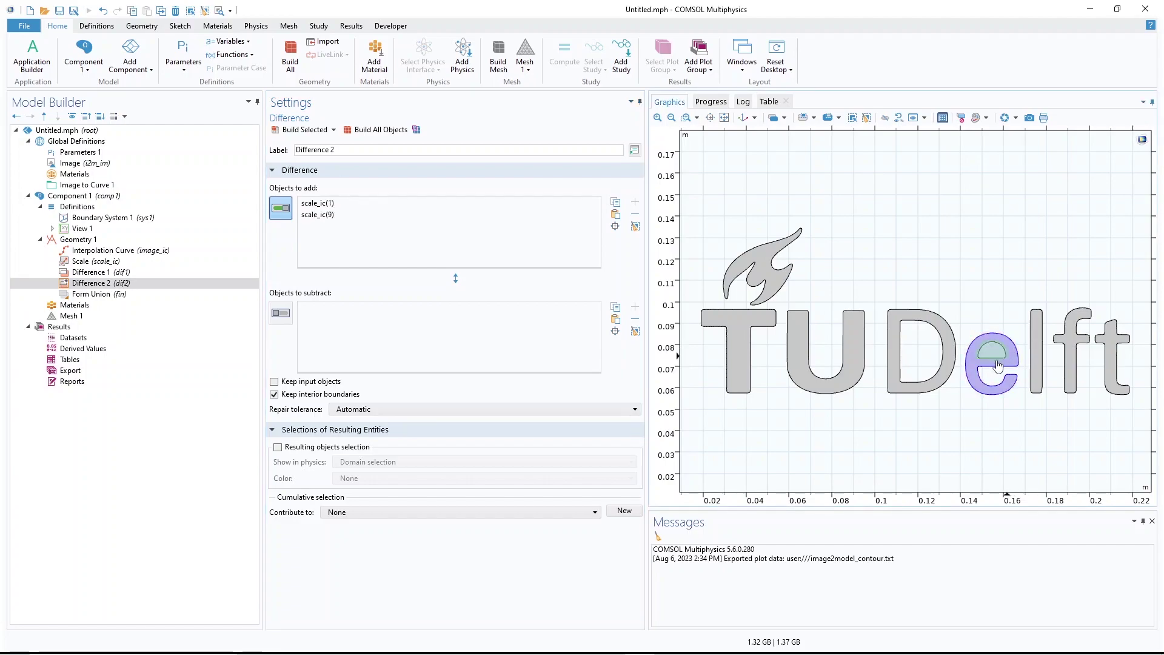
pyautogui.click(994, 353)
pyautogui.click(280, 314)
pyautogui.click(992, 354)
pyautogui.click(304, 130)
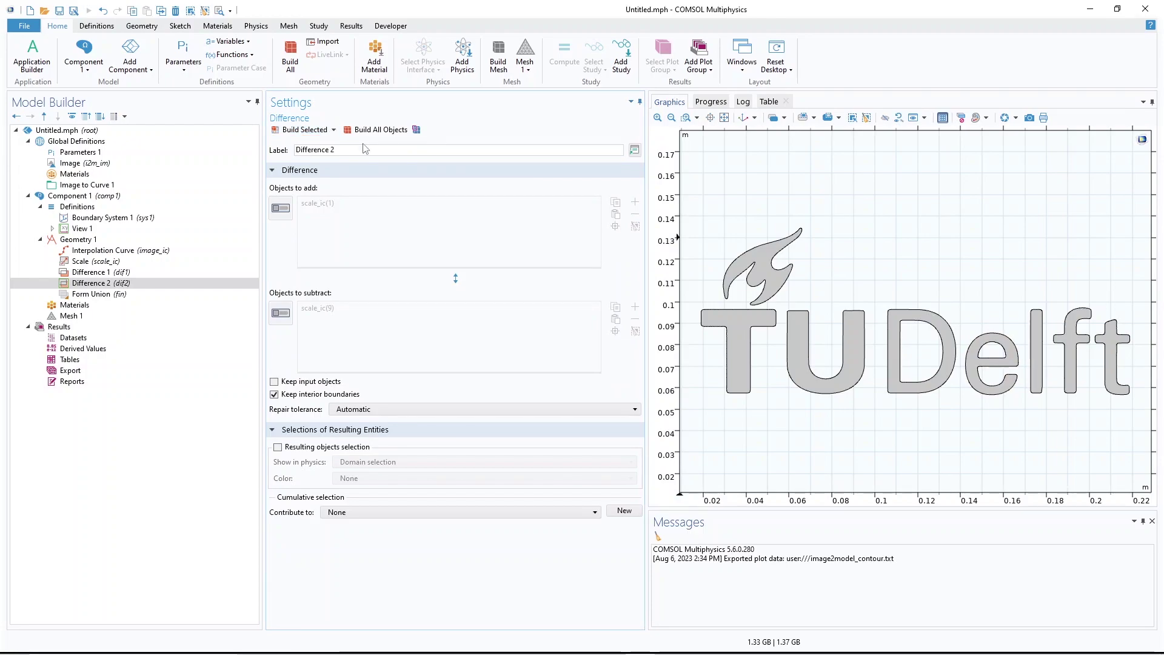
pyautogui.click(100, 187)
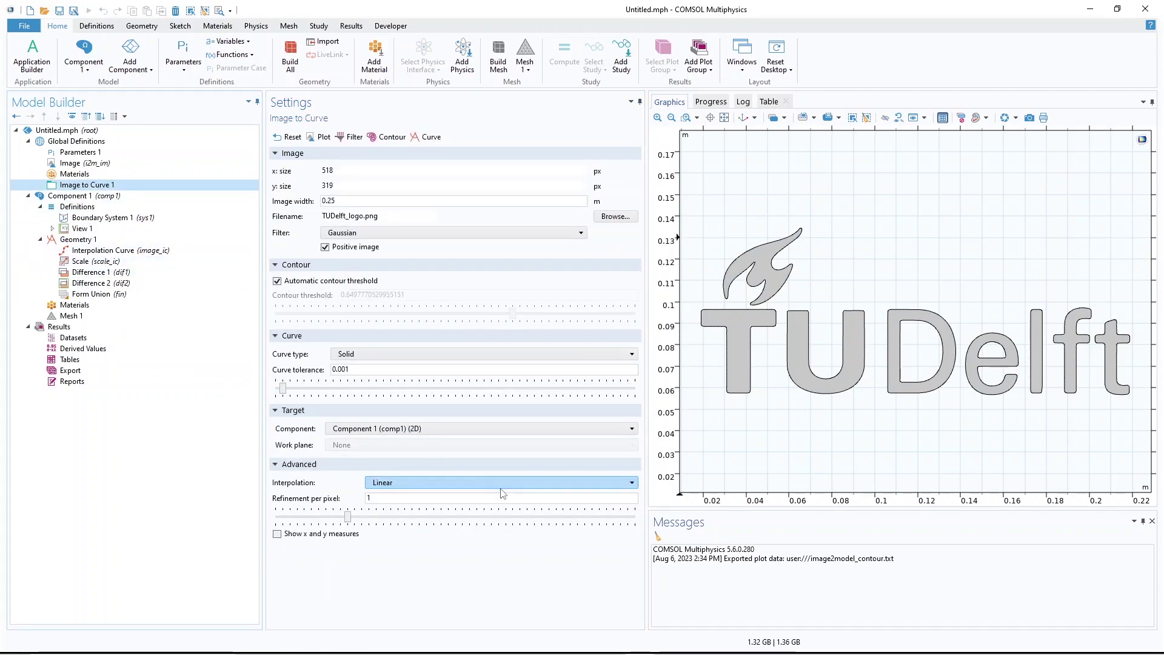
pyautogui.click(421, 432)
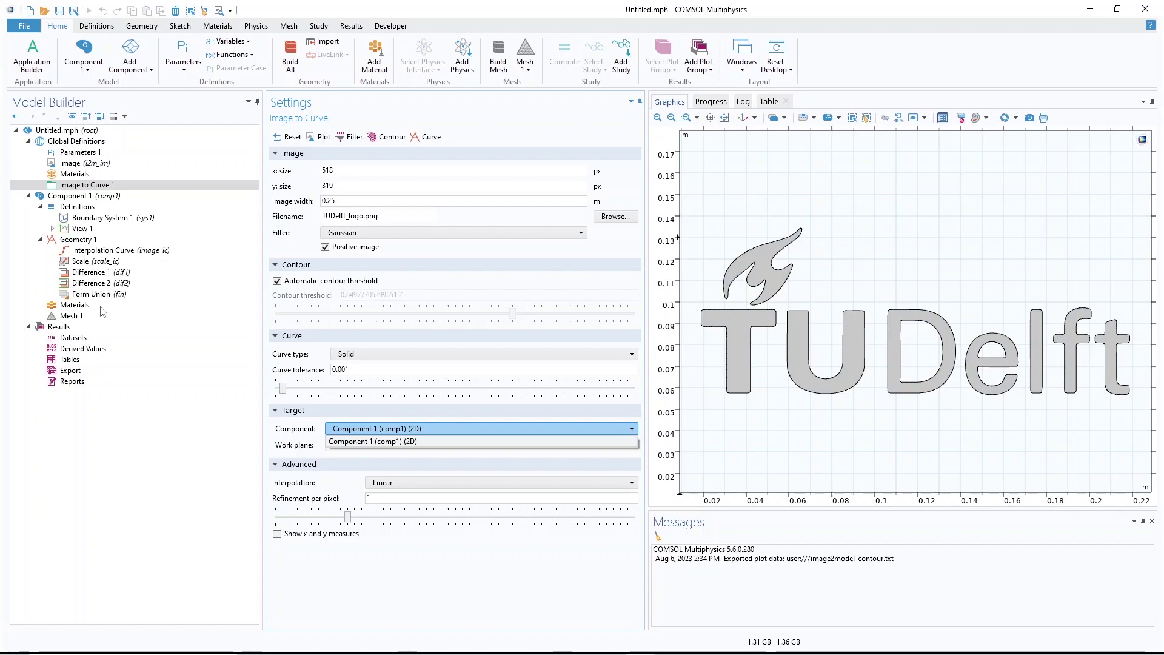
pyautogui.click(487, 588)
pyautogui.click(443, 500)
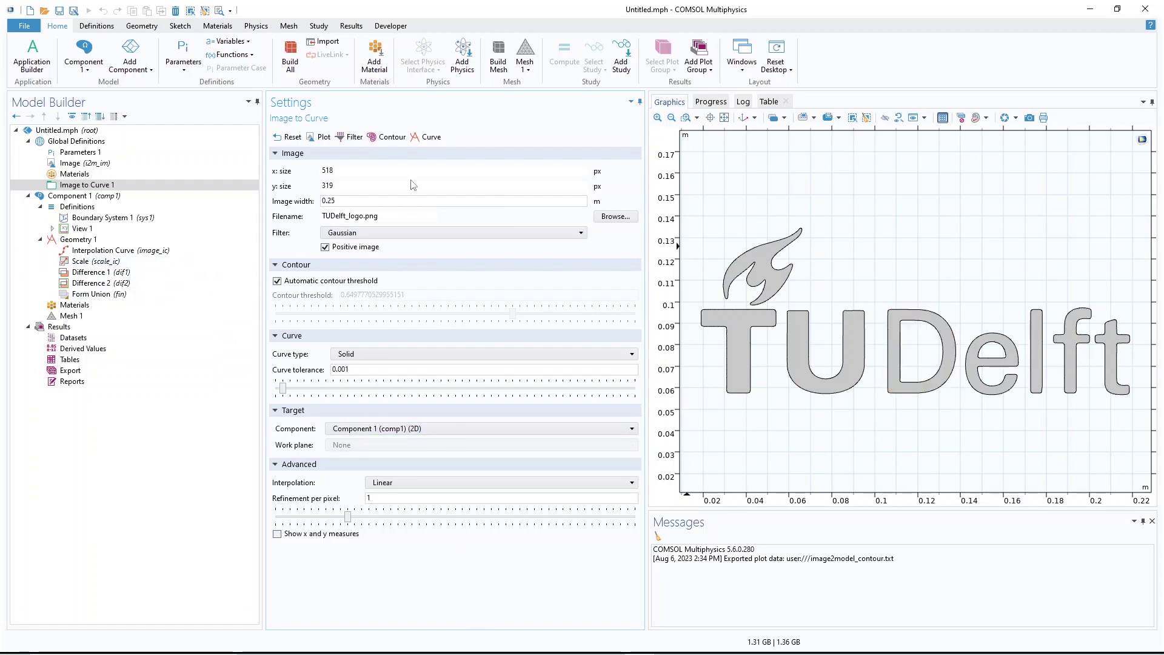
# Export the selected logo objects from Geometry 1 as the COMSOL binary file 1.mphbin in C:\Import image comsol
pyautogui.rightClick(89, 245)
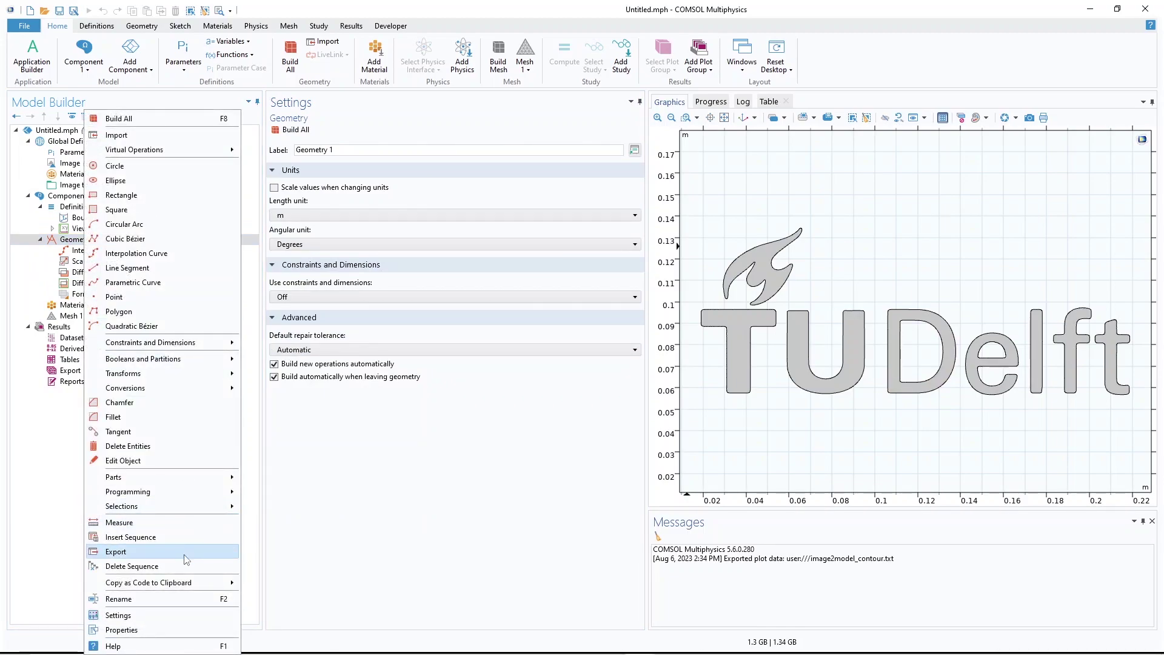
pyautogui.click(116, 552)
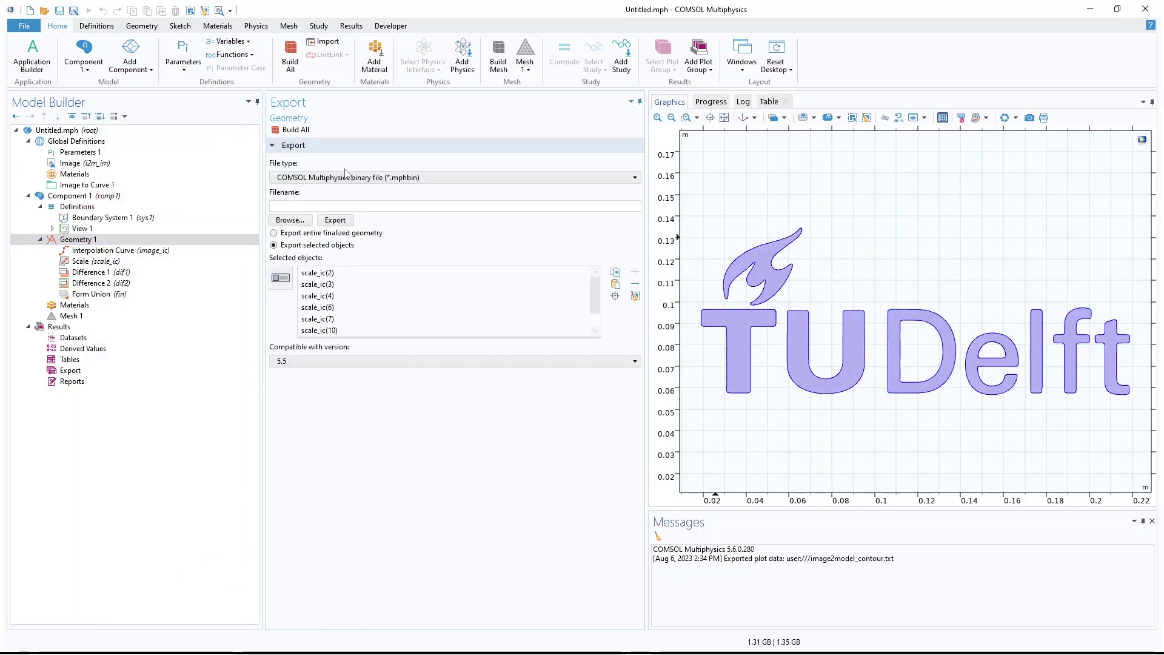
pyautogui.click(294, 221)
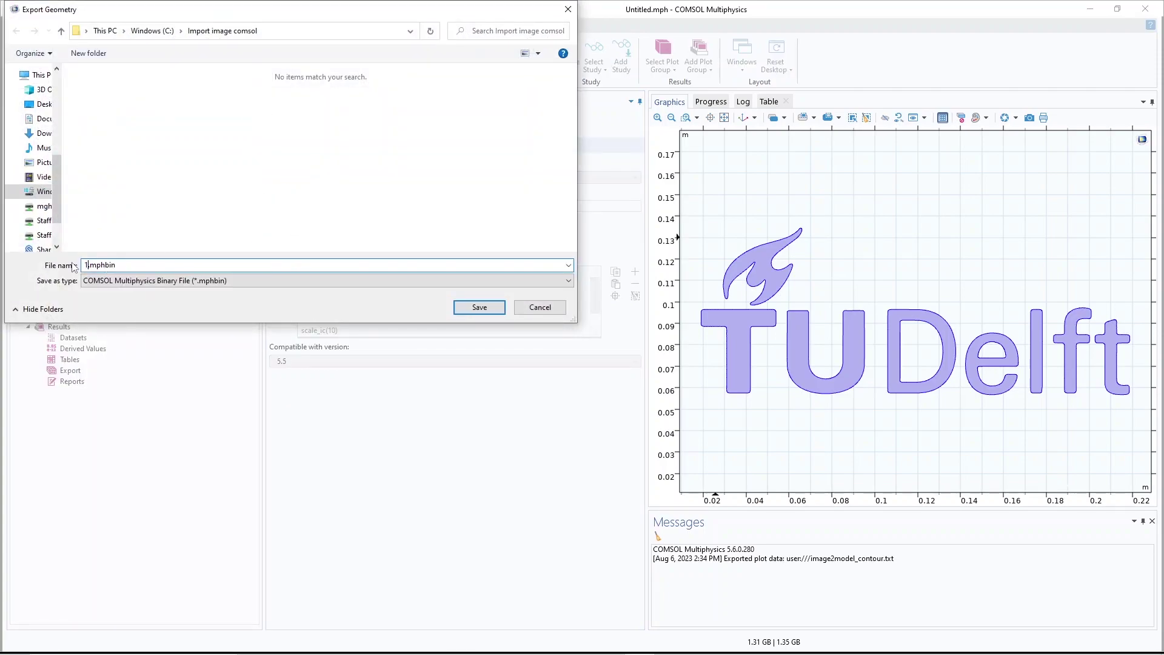
pyautogui.press('Return')
pyautogui.click(339, 220)
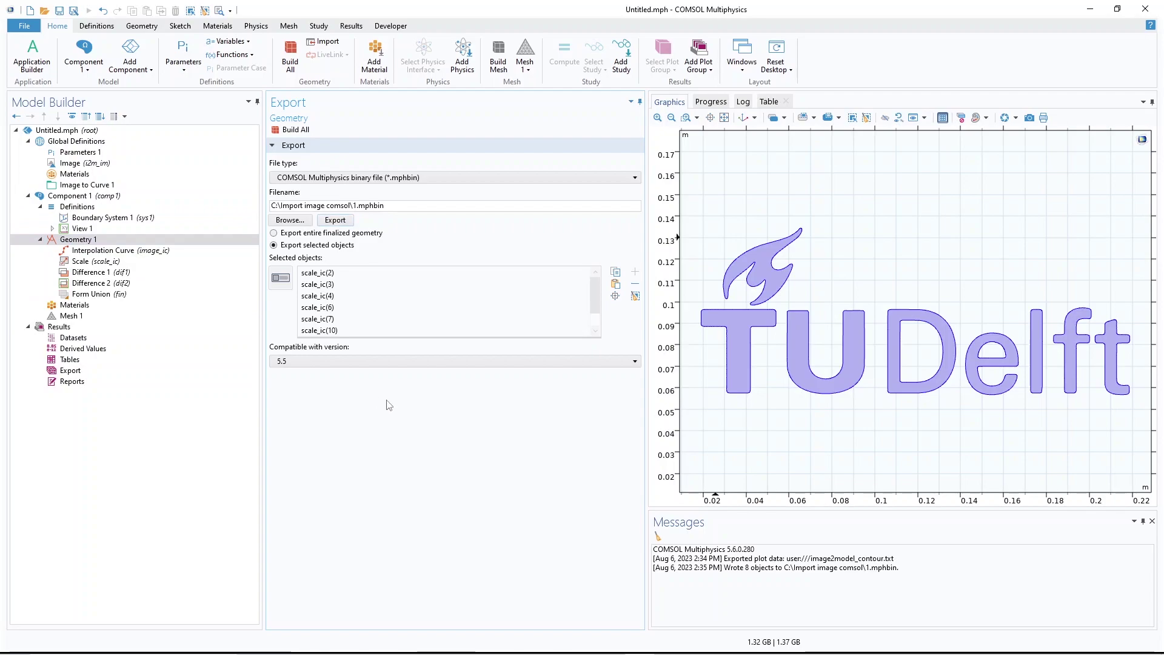
# Load Picture1.png into Image to Curve 1 and generate its solid curve geometry in Component 1
pyautogui.click(86, 185)
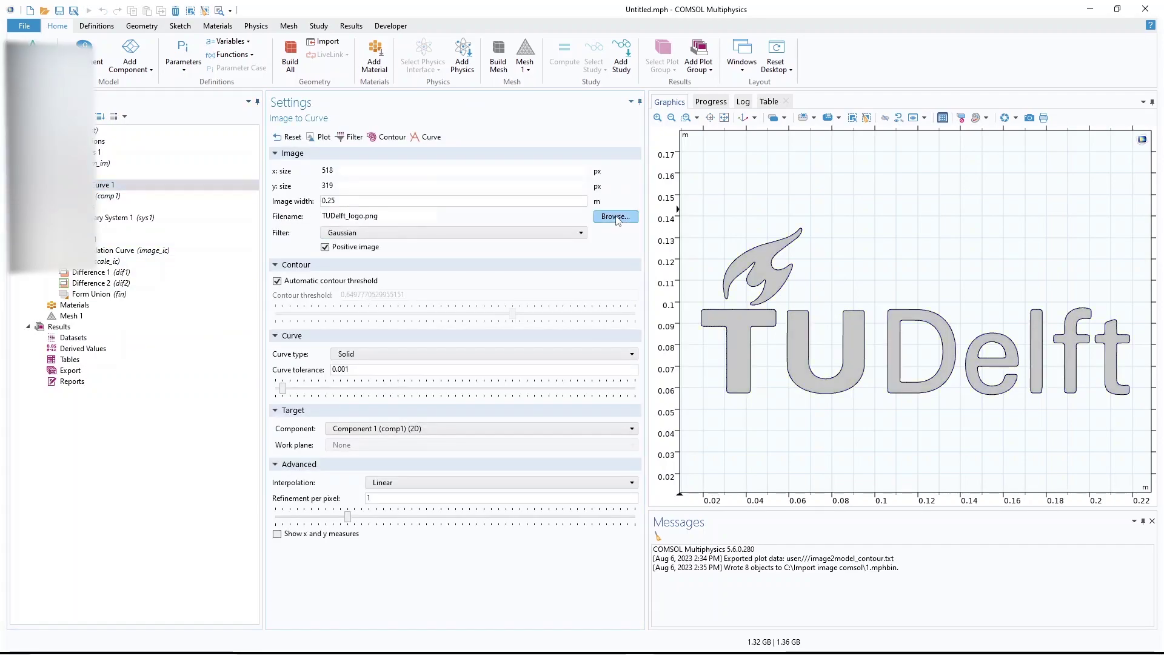
pyautogui.click(616, 216)
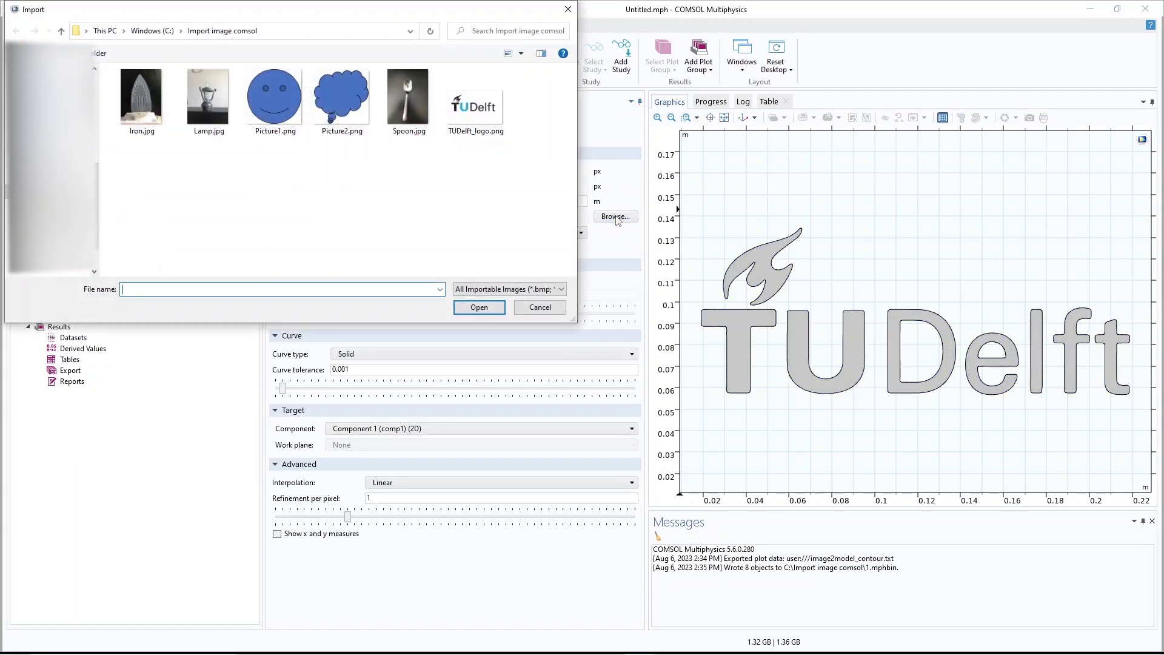
pyautogui.doubleClick(276, 108)
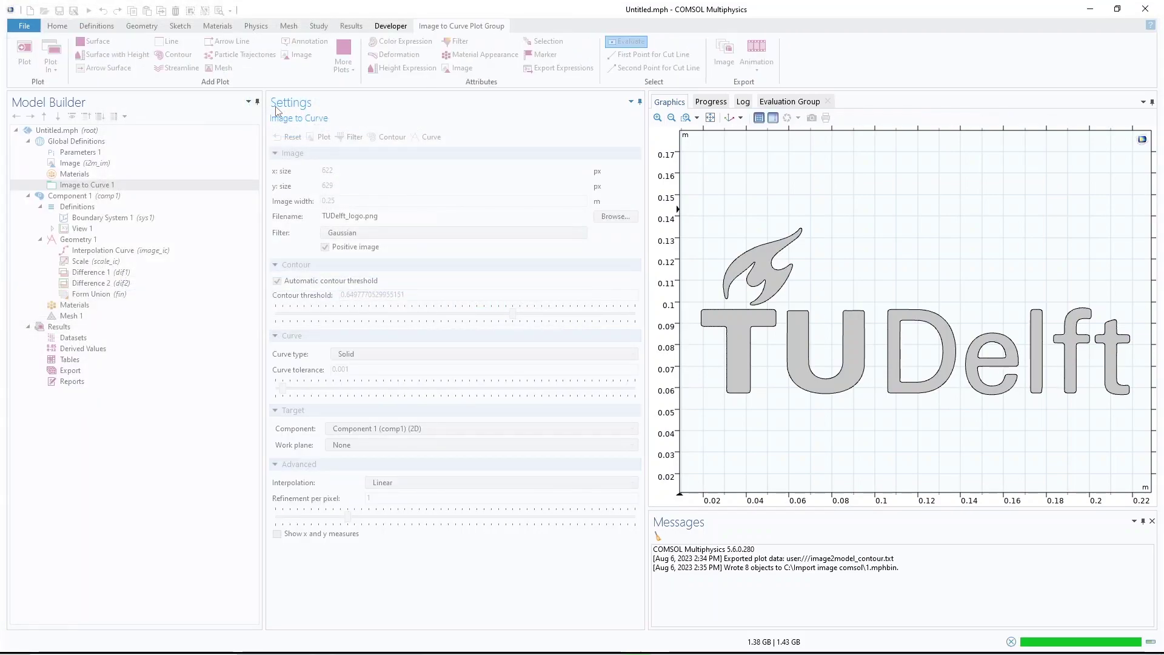
pyautogui.click(432, 137)
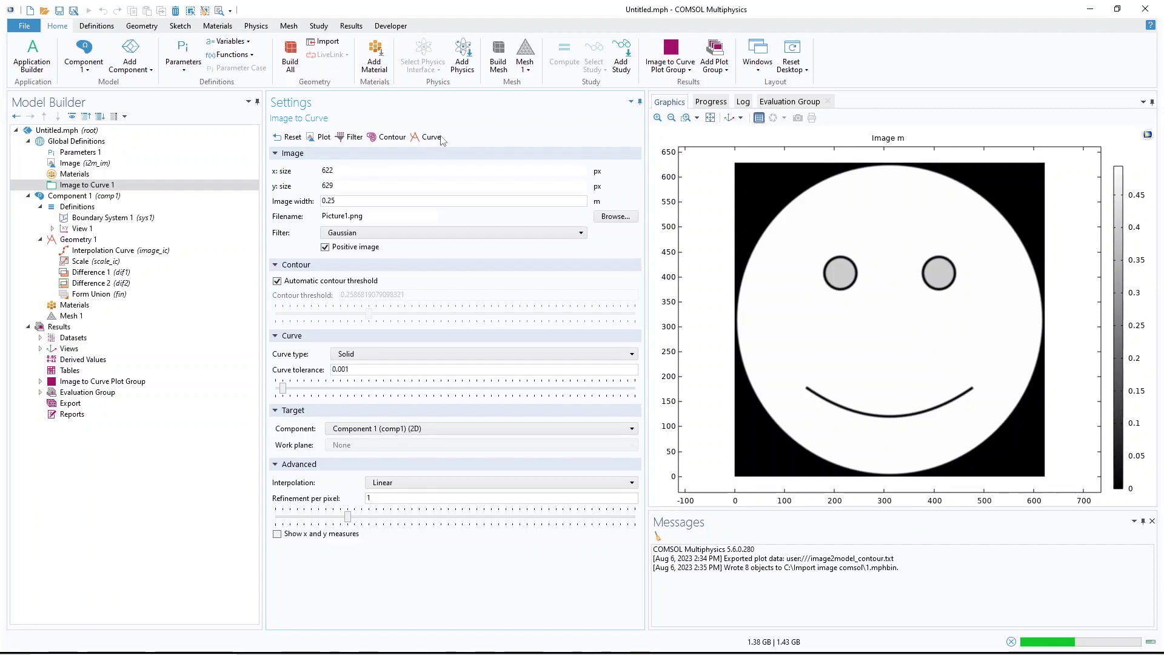
# Disable the Difference 1 and Difference 2 operations in Geometry 1 and fit the smiley face in view
pyautogui.click(85, 262)
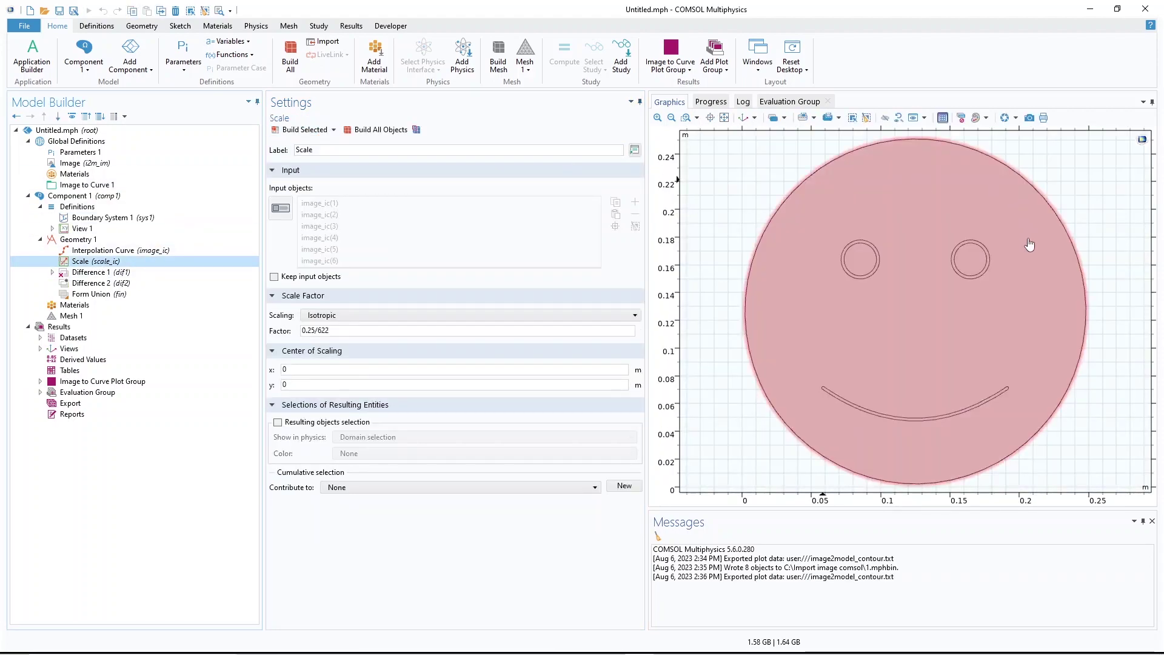
pyautogui.click(97, 272)
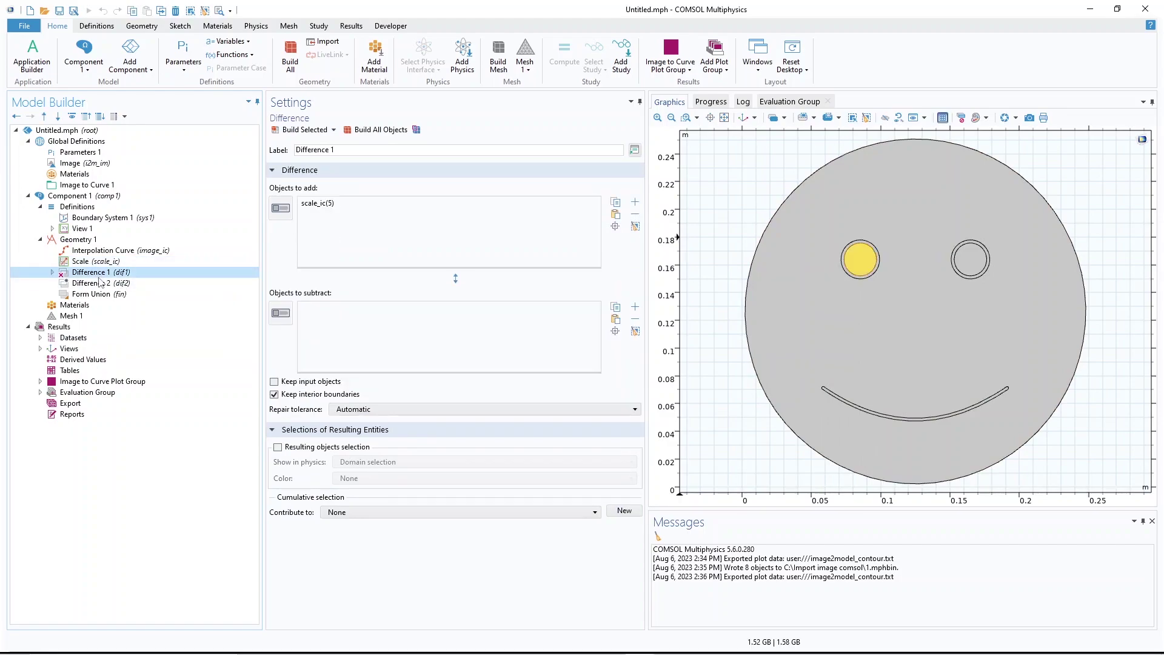
pyautogui.keyDown('ctrl'); pyautogui.click(100, 283); pyautogui.keyUp('ctrl')
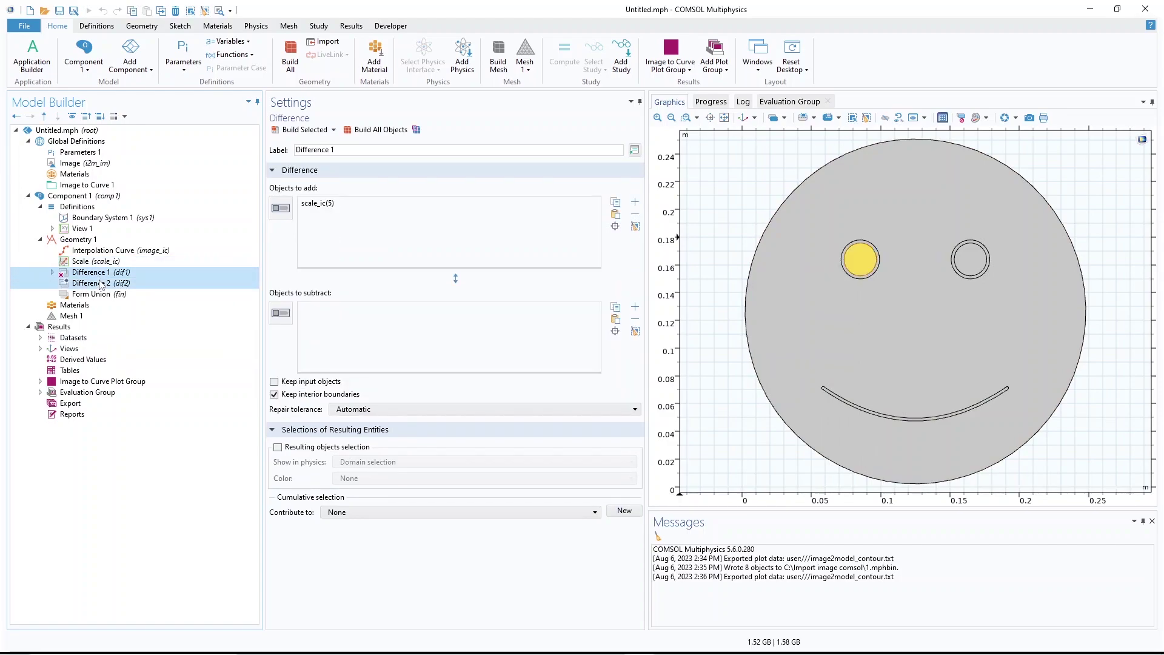
pyautogui.rightClick(101, 287)
pyautogui.click(143, 373)
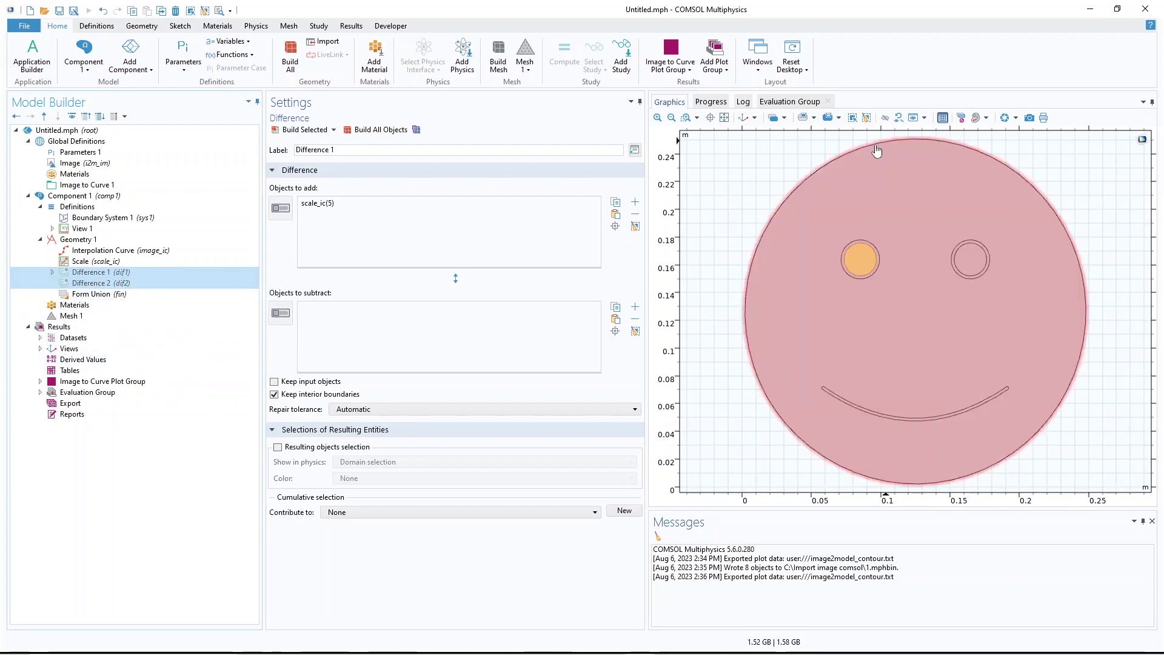
pyautogui.click(724, 119)
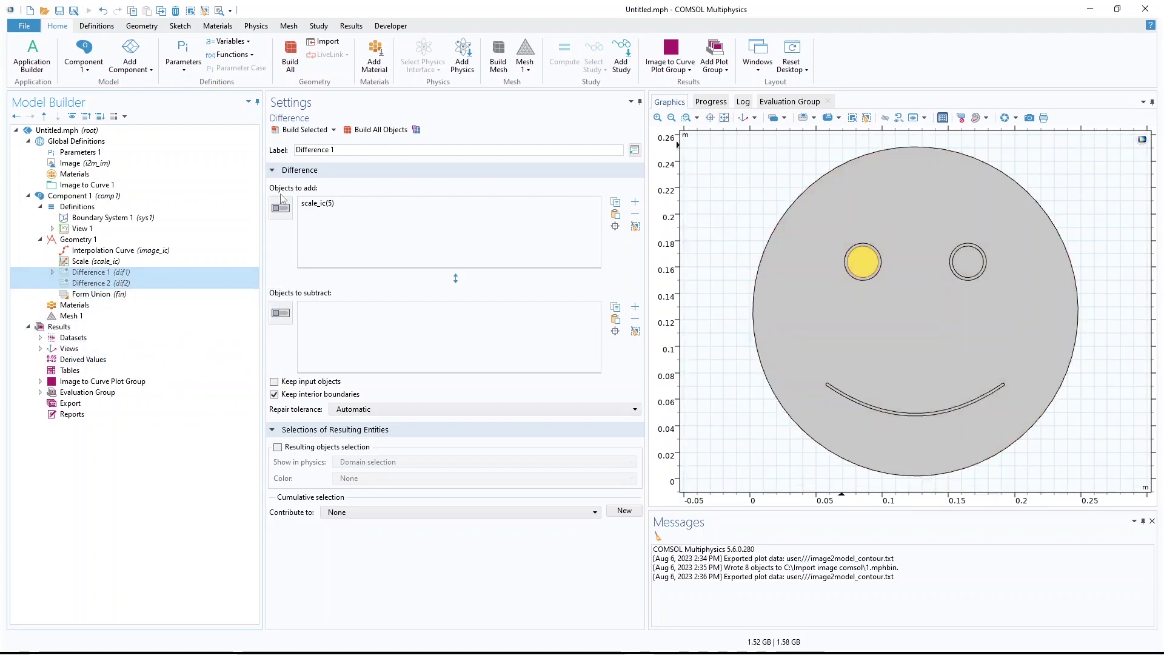
# Import the COMSOL file 1.mphbin from C:\Import image comsol into Geometry 1
pyautogui.click(80, 240)
pyautogui.rightClick(86, 244)
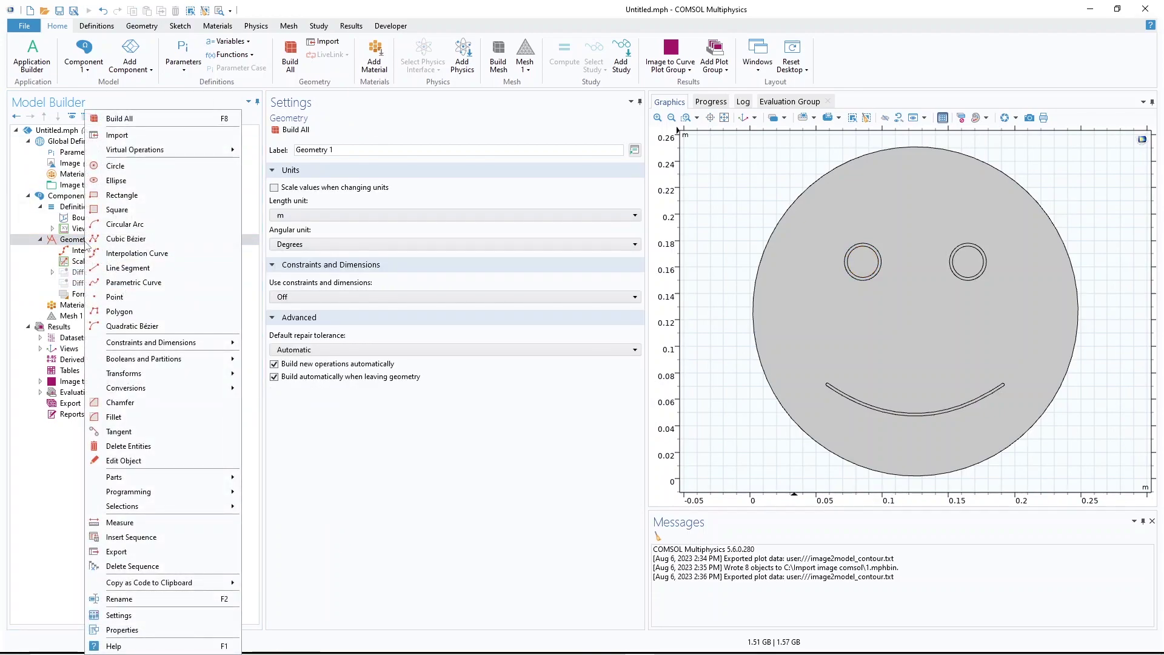
pyautogui.click(117, 135)
pyautogui.click(297, 246)
pyautogui.doubleClick(148, 113)
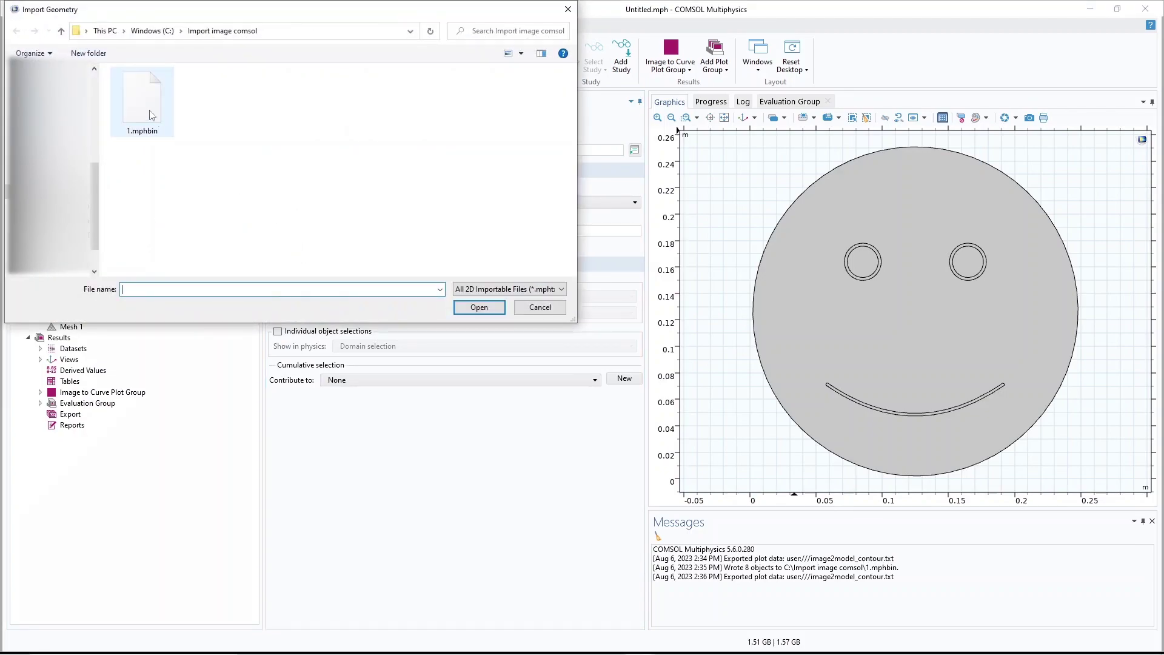
pyautogui.click(335, 245)
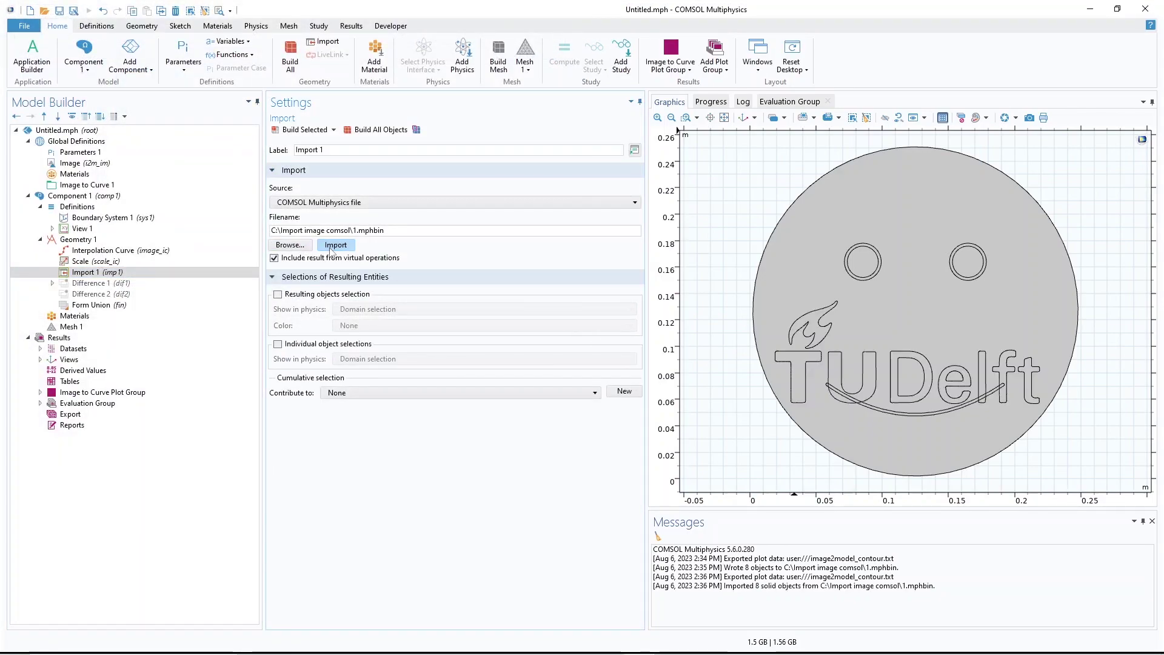
# Add a Move transform for all imported logo objects with an x displacement of -0.3 m and build it
pyautogui.rightClick(88, 242)
pyautogui.moveTo(183, 373)
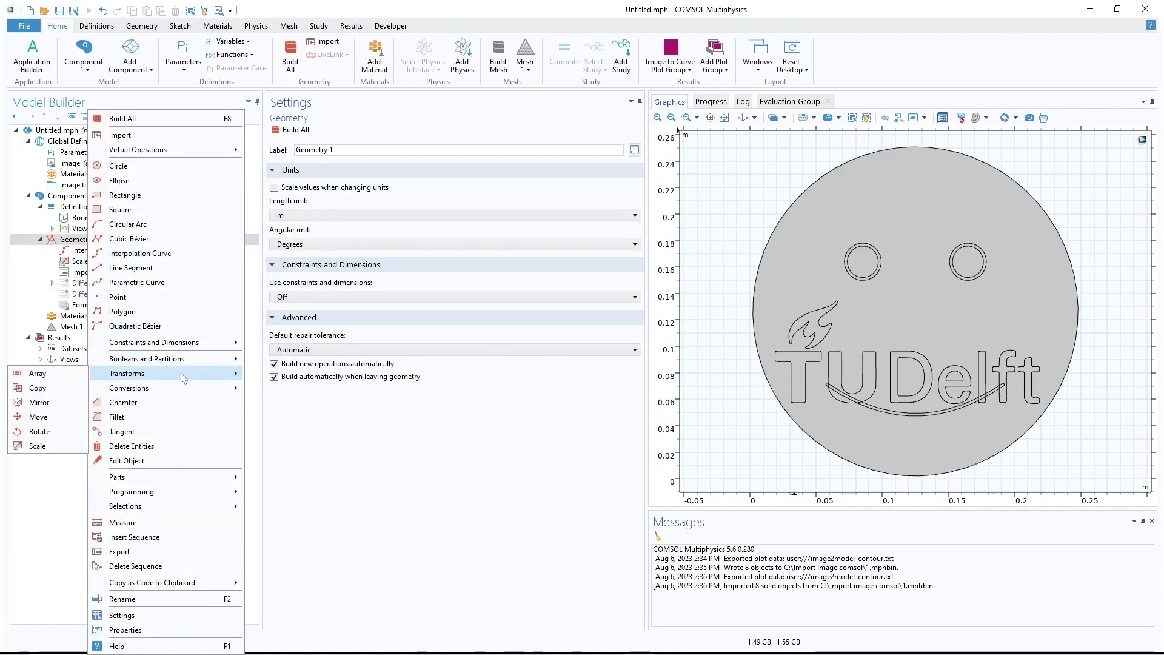
pyautogui.click(58, 418)
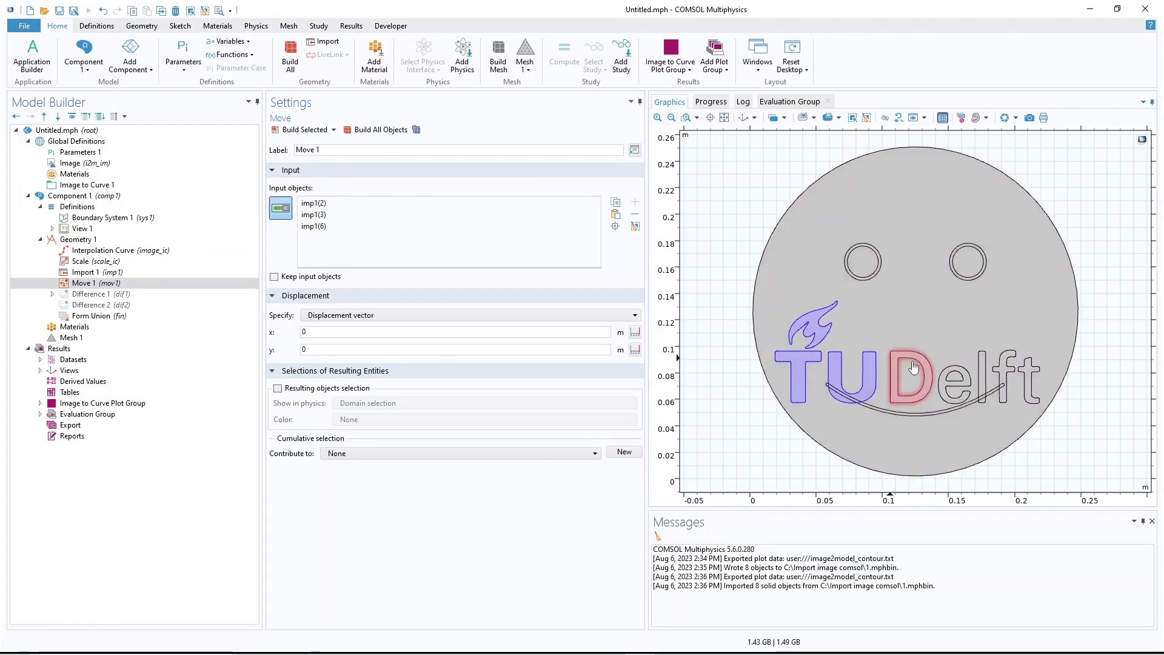
pyautogui.write('-0.2')
pyautogui.press('F7')
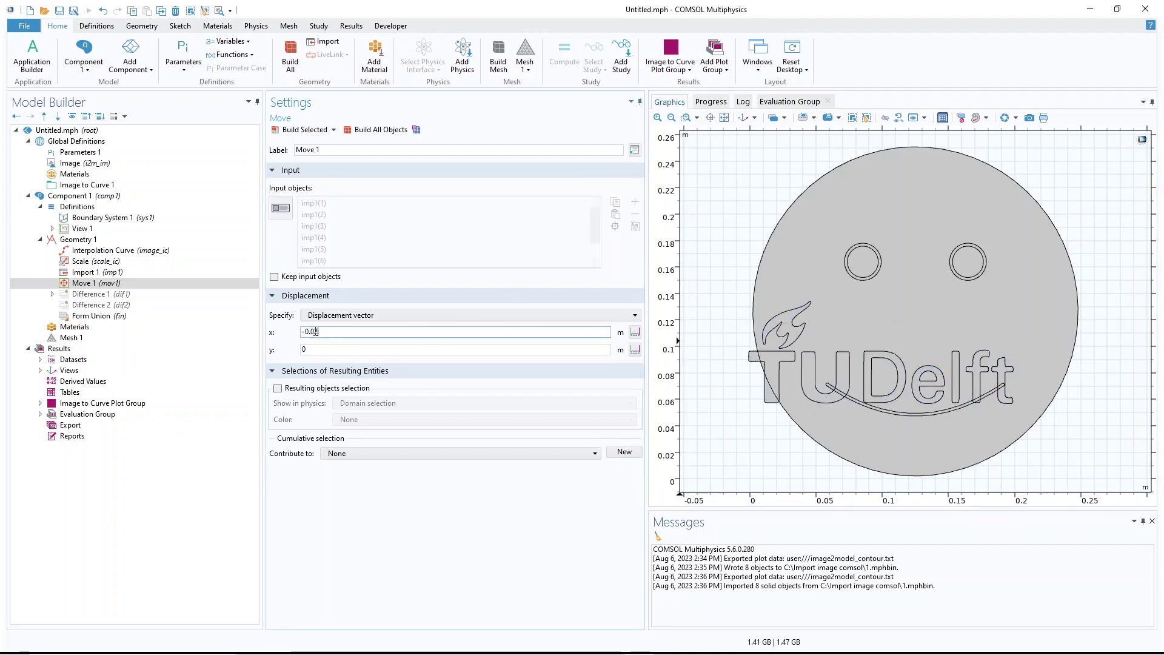
pyautogui.click(724, 117)
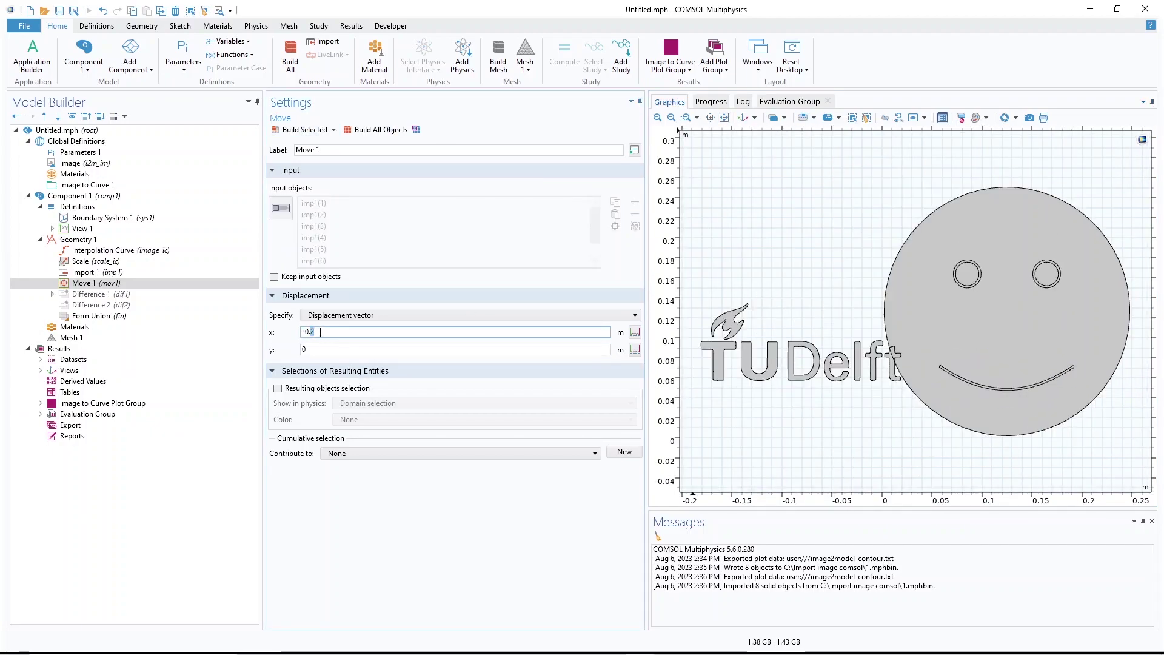
pyautogui.click(304, 129)
pyautogui.click(671, 118)
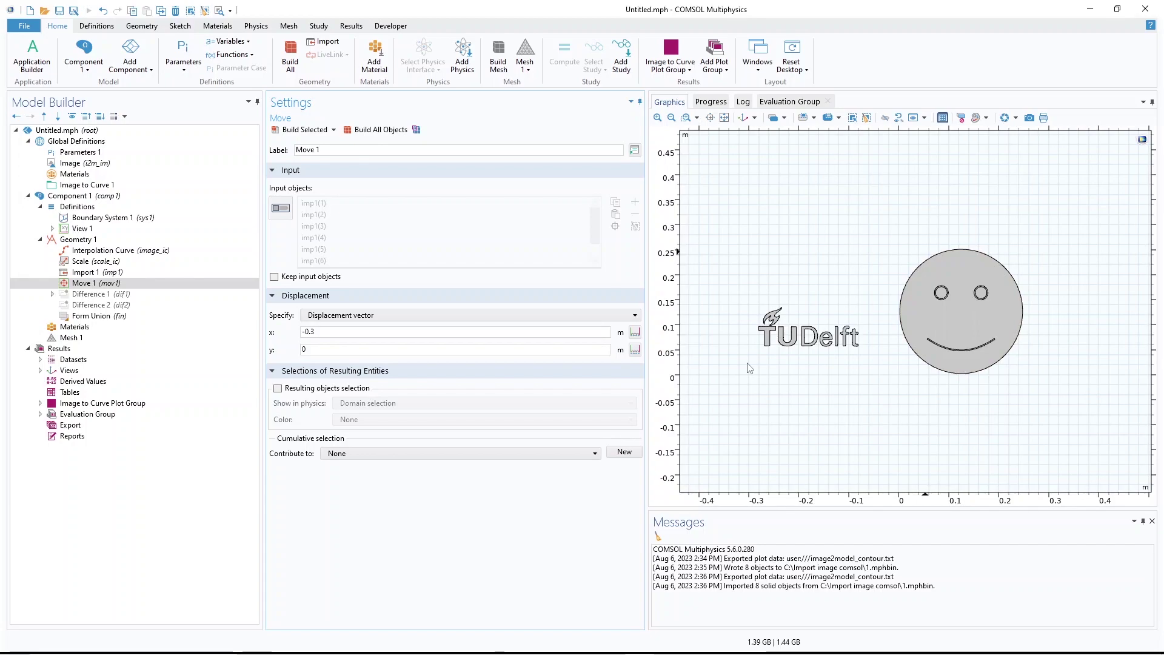
# Switch to the Import image comsol folder in File Explorer and show its files as large icons
pyautogui.moveTo(954, 12); pyautogui.dragTo(644, 210)
pyautogui.moveTo(1026, 73); pyautogui.dragTo(774, 87)
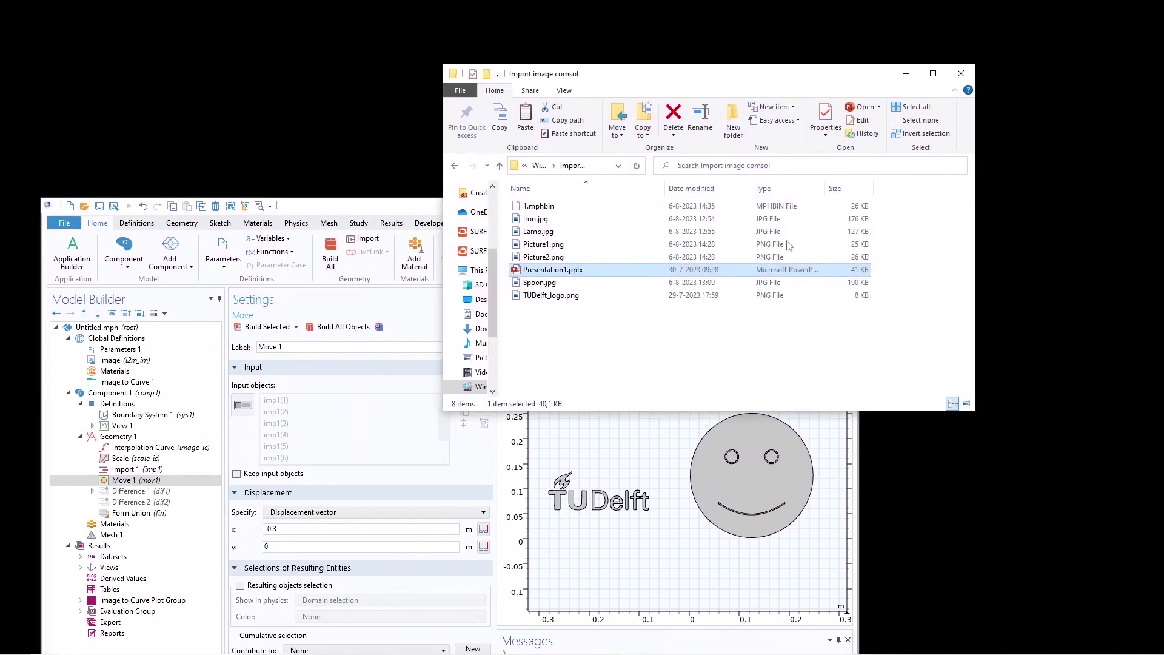
pyautogui.rightClick(545, 352)
pyautogui.moveTo(618, 361)
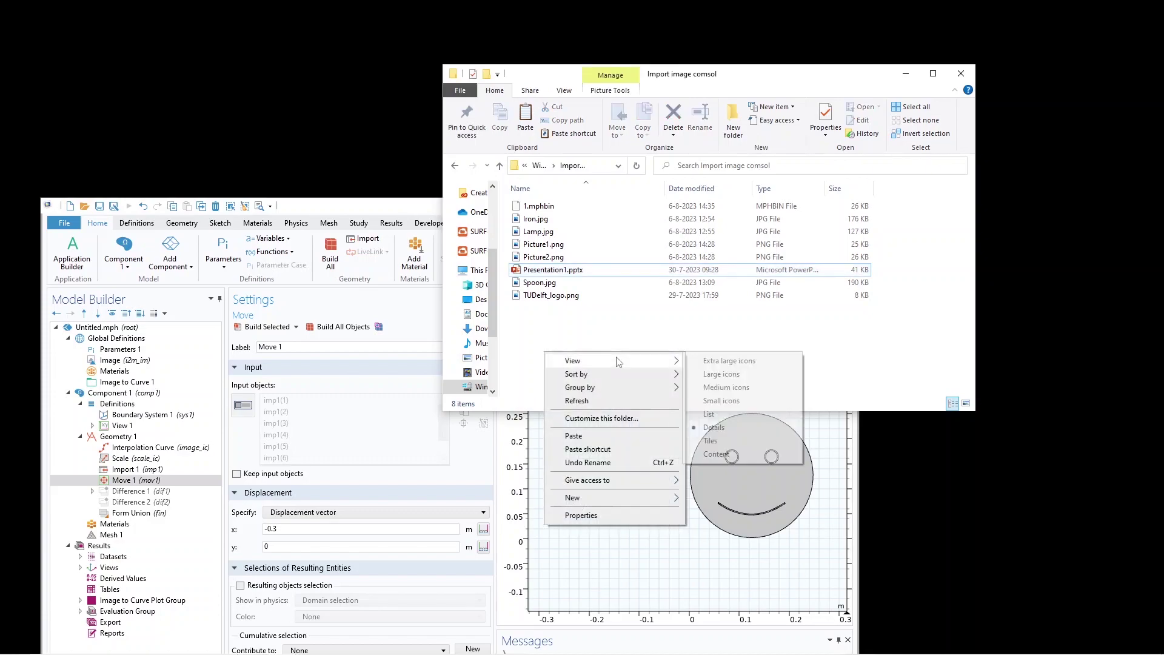
pyautogui.click(734, 375)
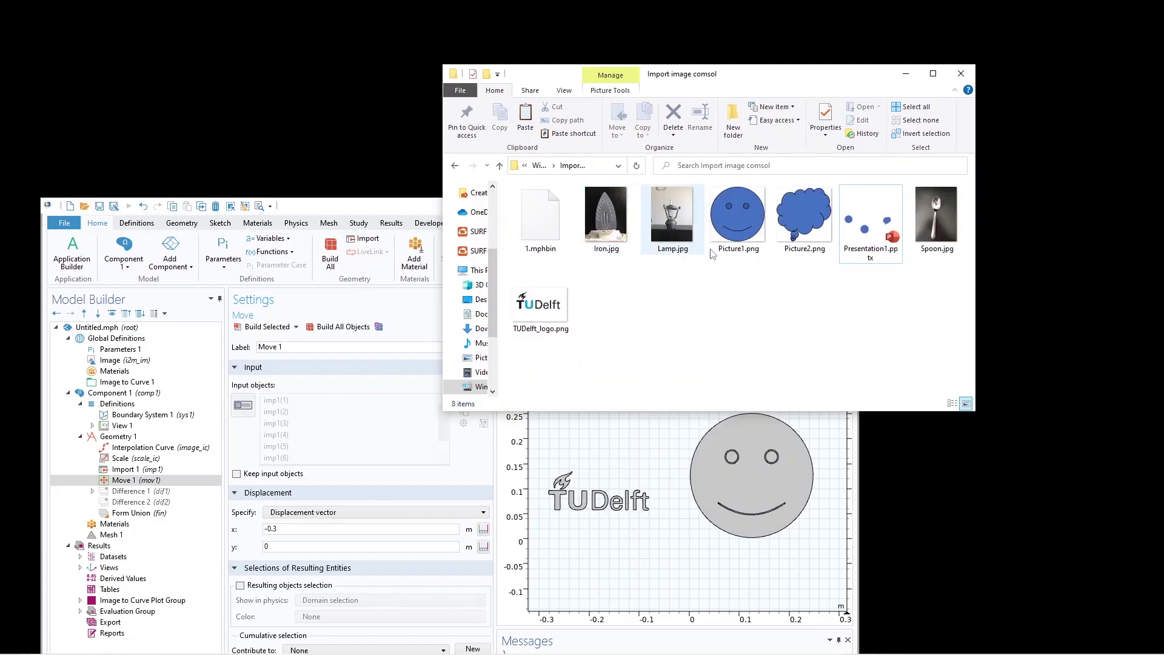
# Examine the Spoon.jpg photo in the image viewer and close it
pyautogui.click(931, 233)
pyautogui.doubleClick(931, 233)
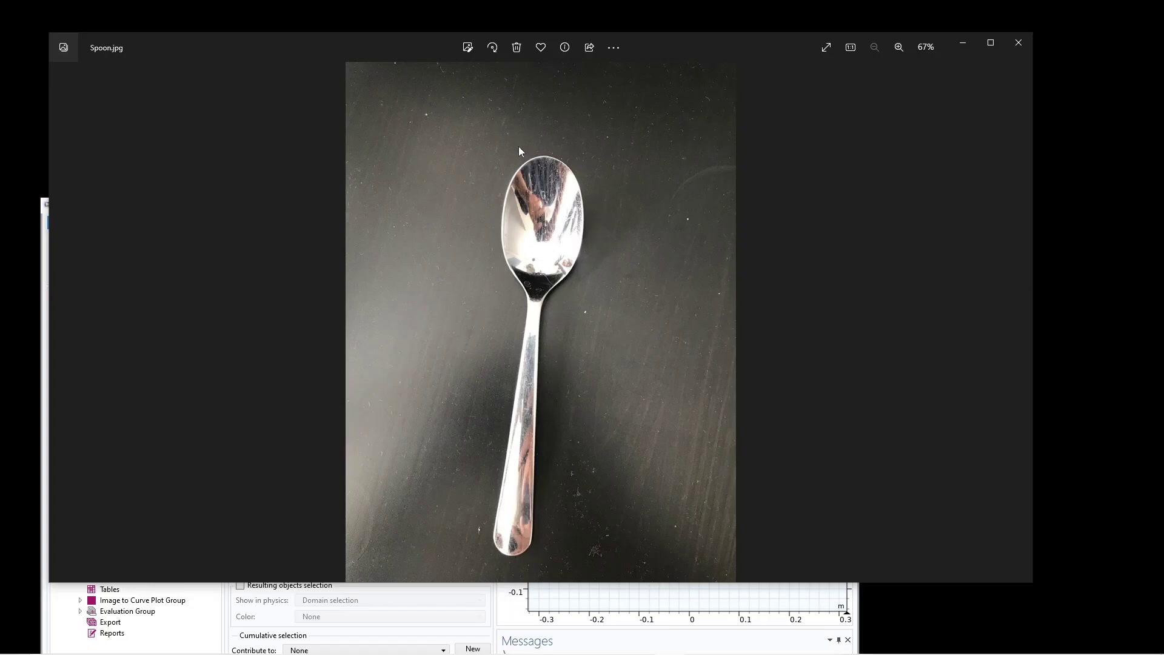
pyautogui.click(1017, 46)
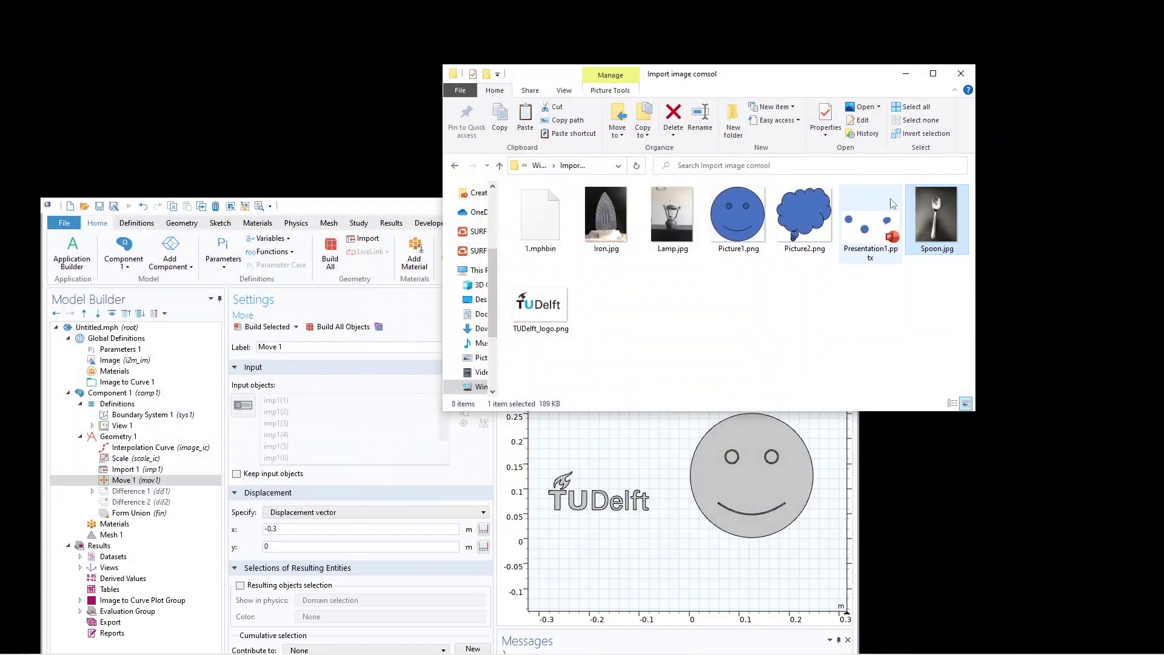
# Open Spoon.jpg in Paint and trim the picture closely around the spoon to 344 × 1026 px
pyautogui.rightClick(935, 220)
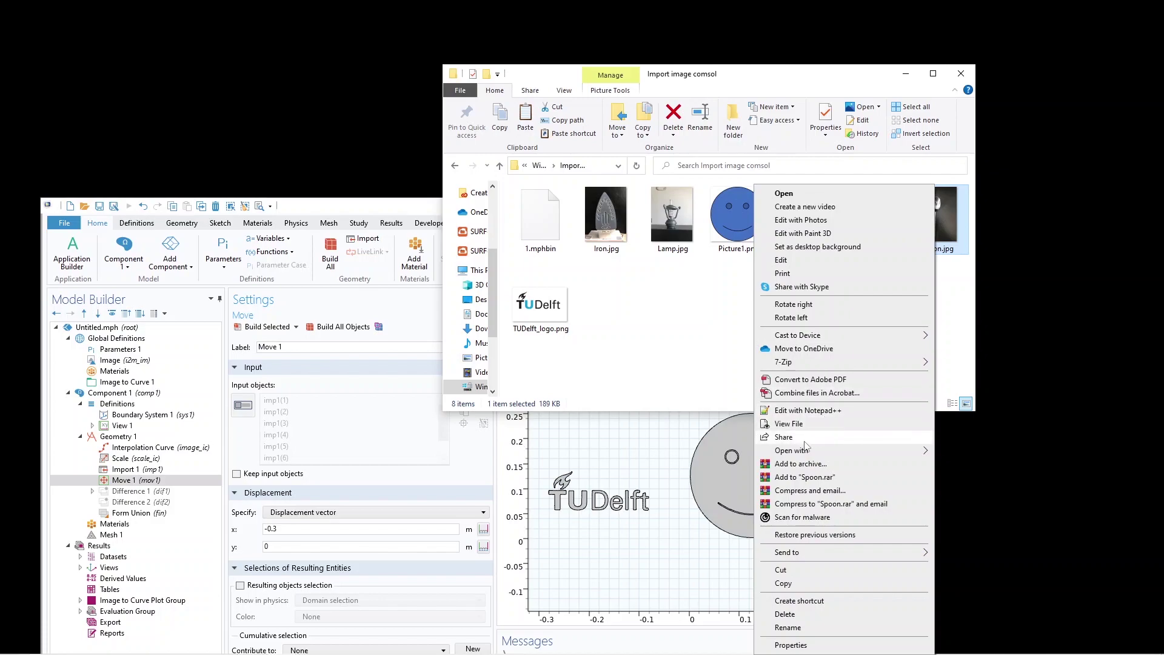
pyautogui.moveTo(805, 452)
pyautogui.click(960, 492)
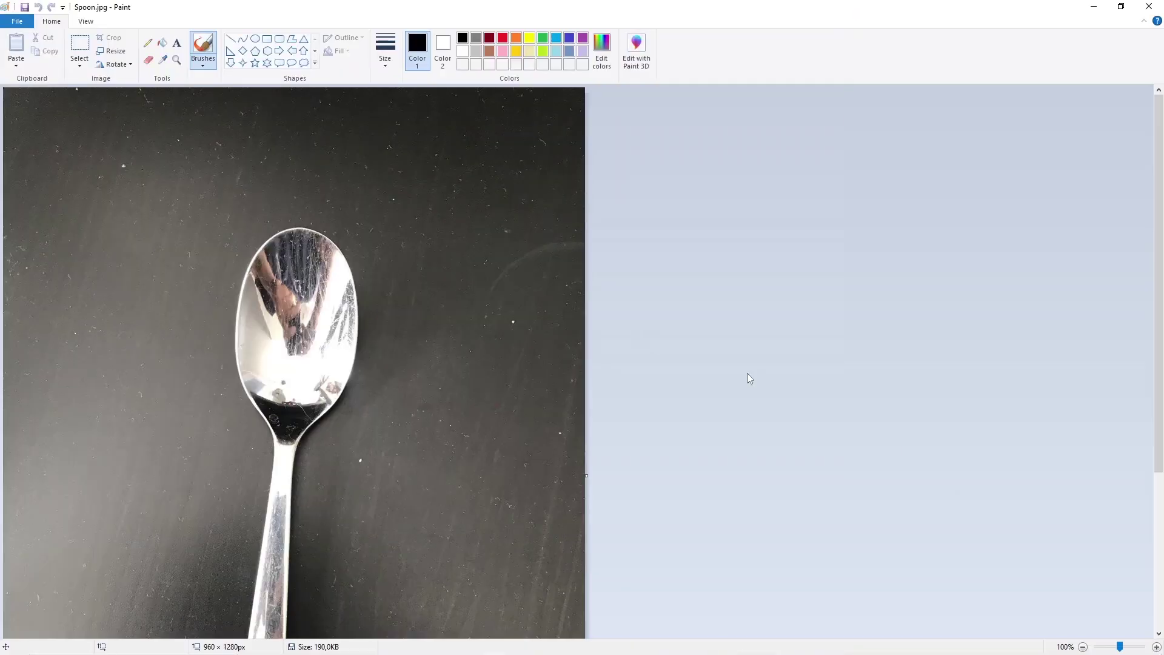
pyautogui.hotkey('ctrl', 'a')
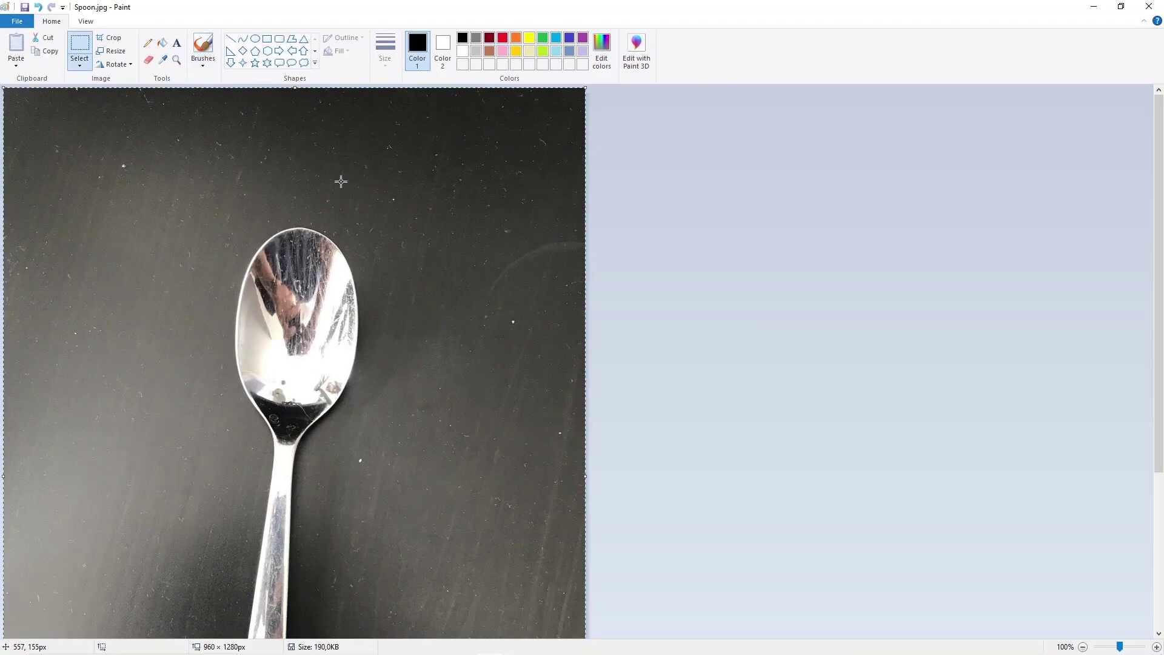
pyautogui.moveTo(297, 321); pyautogui.dragTo(89, 224)
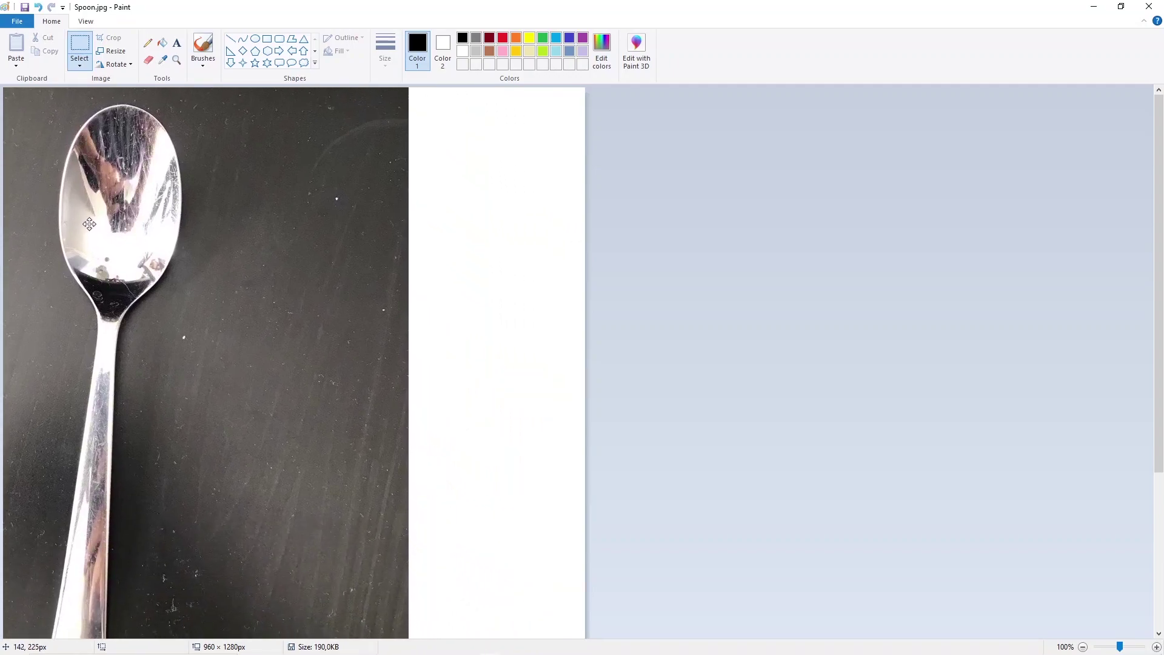
pyautogui.scroll(-4, 89, 224)
pyautogui.moveTo(586, 636); pyautogui.dragTo(264, 492)
pyautogui.moveTo(265, 636); pyautogui.dragTo(213, 627)
# Save the trimmed spoon picture as a JPEG in the Import image comsol folder
pyautogui.click(17, 22)
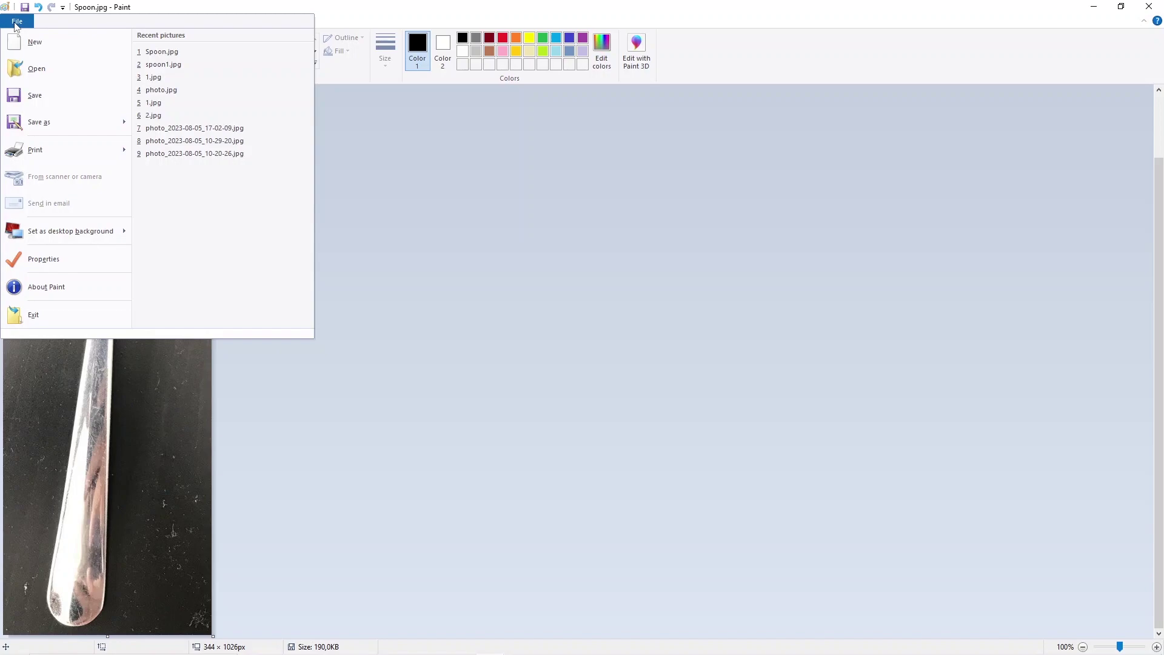
pyautogui.click(50, 120)
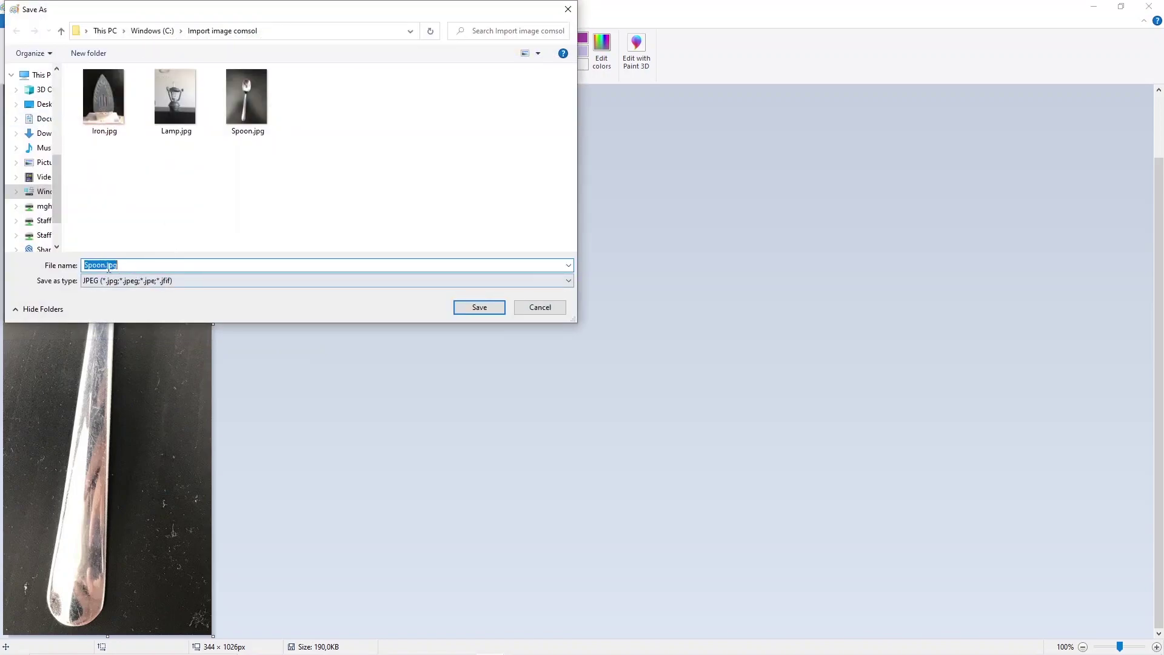
pyautogui.press('Return')
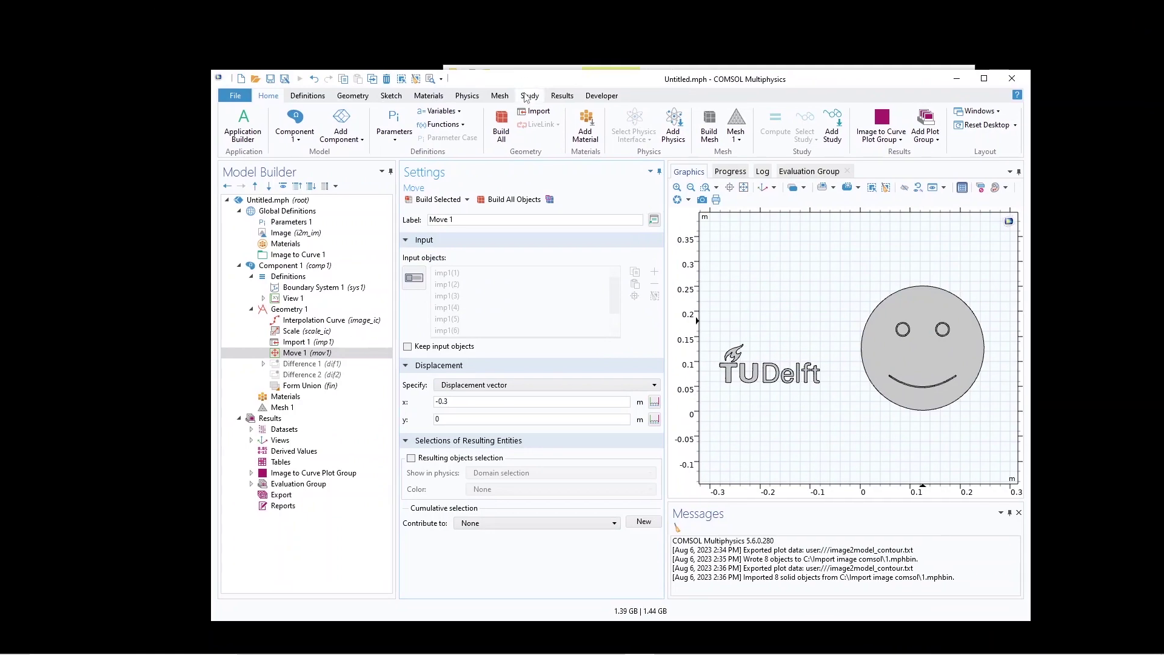
# In COMSOL, delete every feature from Interpolation Curve through Difference 2 in Geometry 1
pyautogui.click(321, 343)
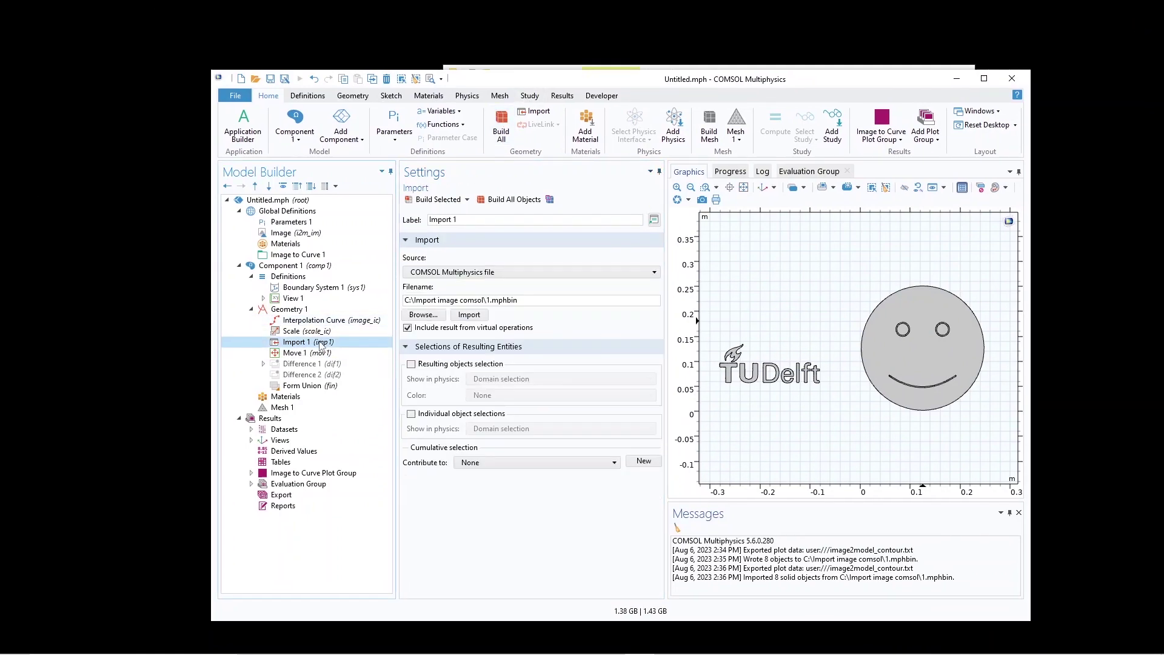
pyautogui.click(312, 374)
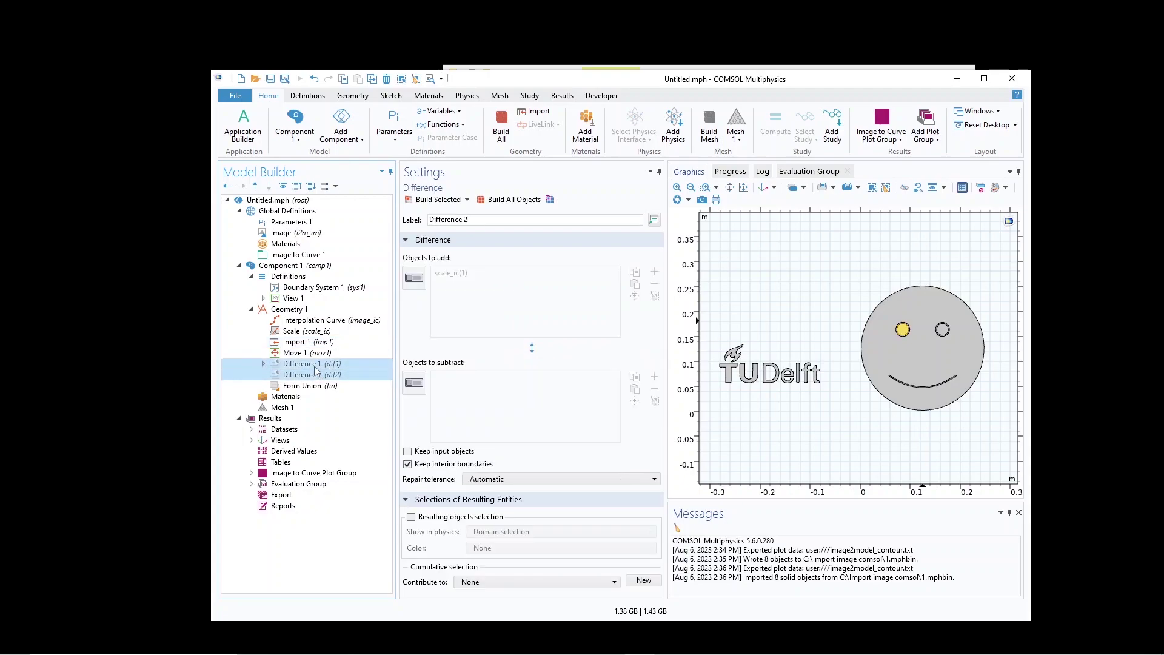
pyautogui.keyDown('ctrl'); pyautogui.click(316, 365); pyautogui.keyUp('ctrl')
pyautogui.keyDown('ctrl'); pyautogui.click(316, 353); pyautogui.keyUp('ctrl')
pyautogui.keyDown('ctrl'); pyautogui.click(315, 342); pyautogui.keyUp('ctrl')
pyautogui.keyDown('ctrl'); pyautogui.click(313, 331); pyautogui.keyUp('ctrl')
pyautogui.keyDown('ctrl'); pyautogui.click(311, 320); pyautogui.keyUp('ctrl')
pyautogui.rightClick(311, 318)
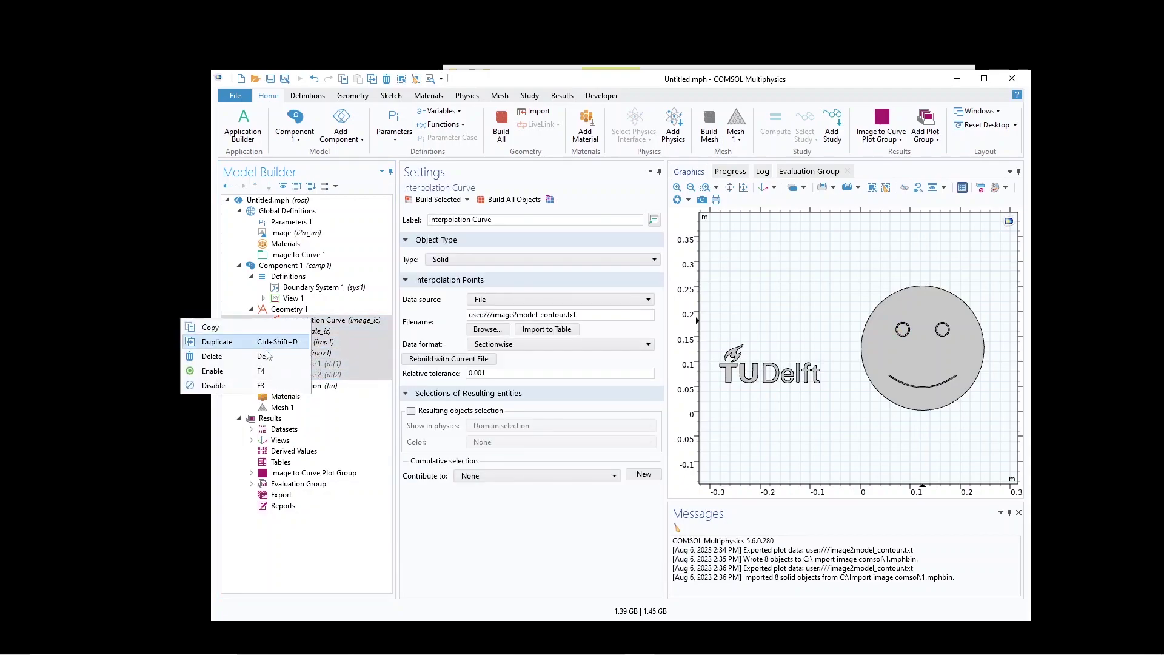
pyautogui.click(267, 356)
pyautogui.click(612, 379)
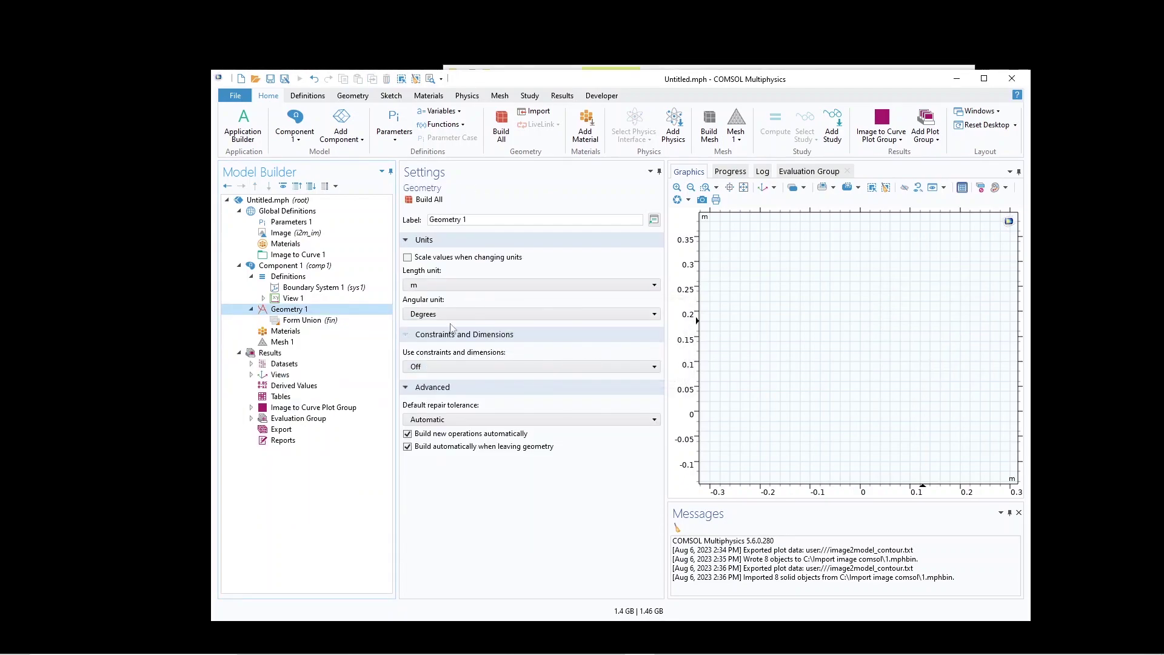
# Load the trimmed spoon picture into Image to Curve 1
pyautogui.click(306, 255)
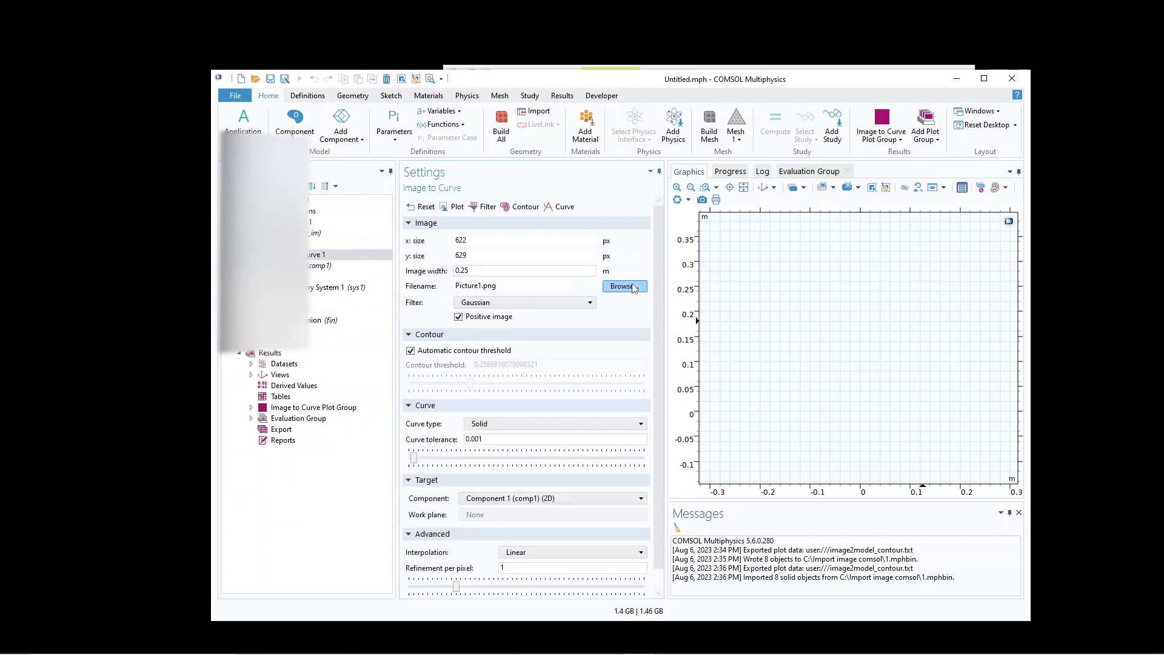
pyautogui.click(624, 287)
pyautogui.doubleClick(685, 169)
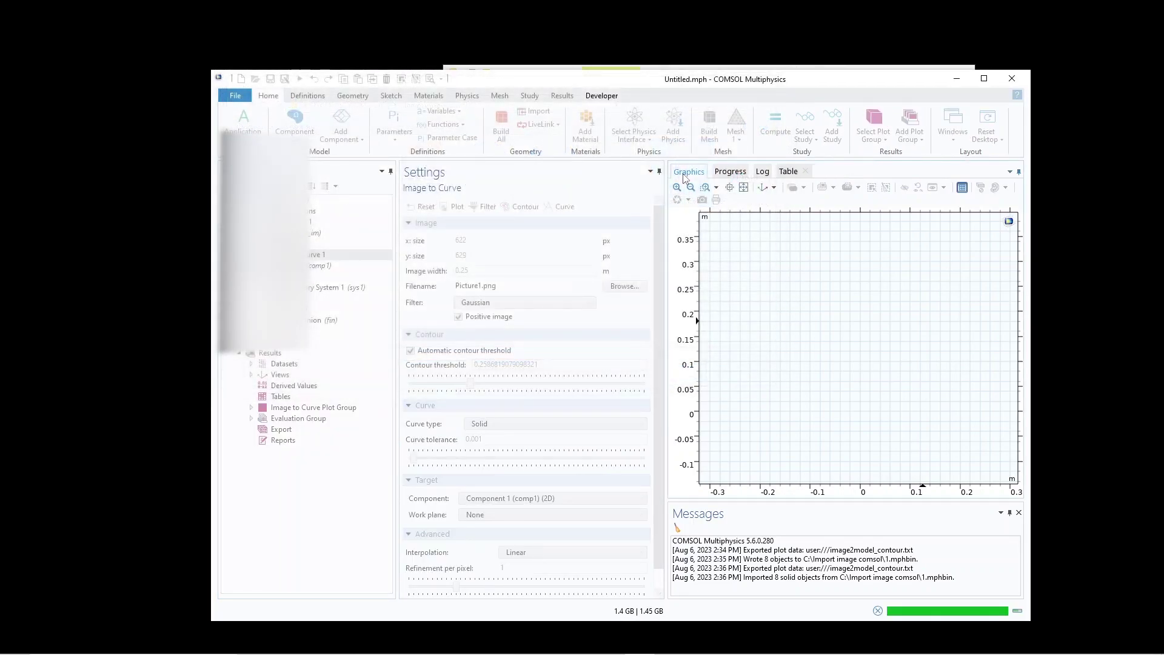
# Generate a solid curve geometry from the trimmed spoon picture using the automatic contour threshold
pyautogui.moveTo(676, 83); pyautogui.dragTo(563, 68)
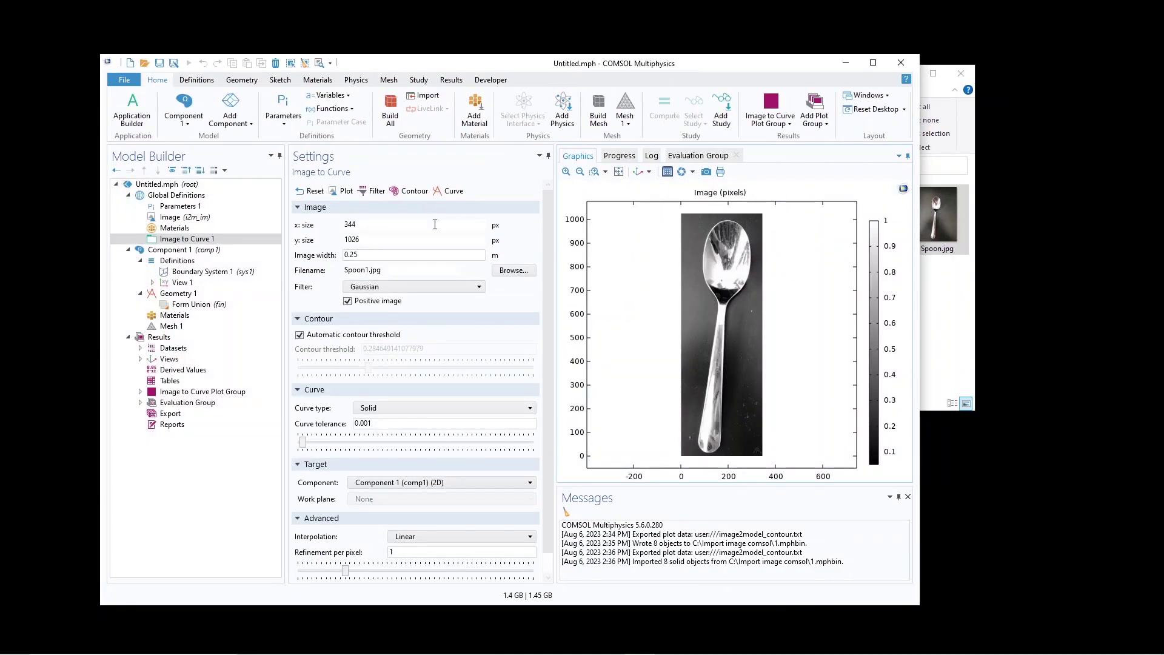
pyautogui.click(444, 194)
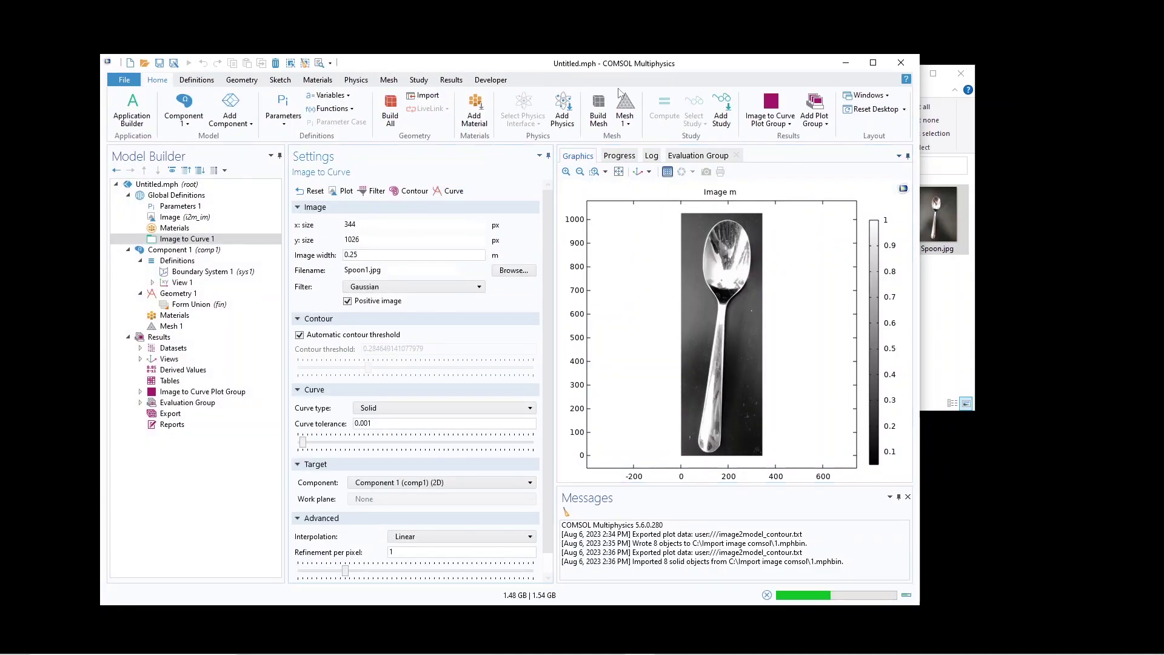
pyautogui.doubleClick(630, 66)
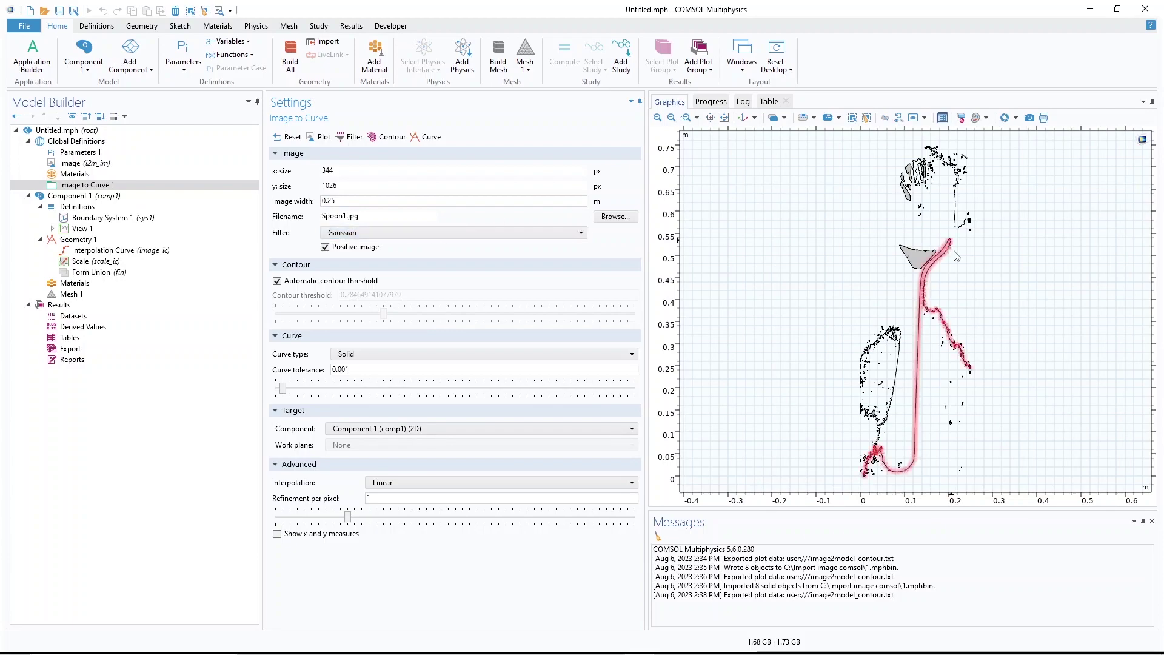
# Turn off the automatic contour threshold in Image to Curve 1, set the threshold to 0.48 and regenerate the solid curve geometry
pyautogui.click(95, 187)
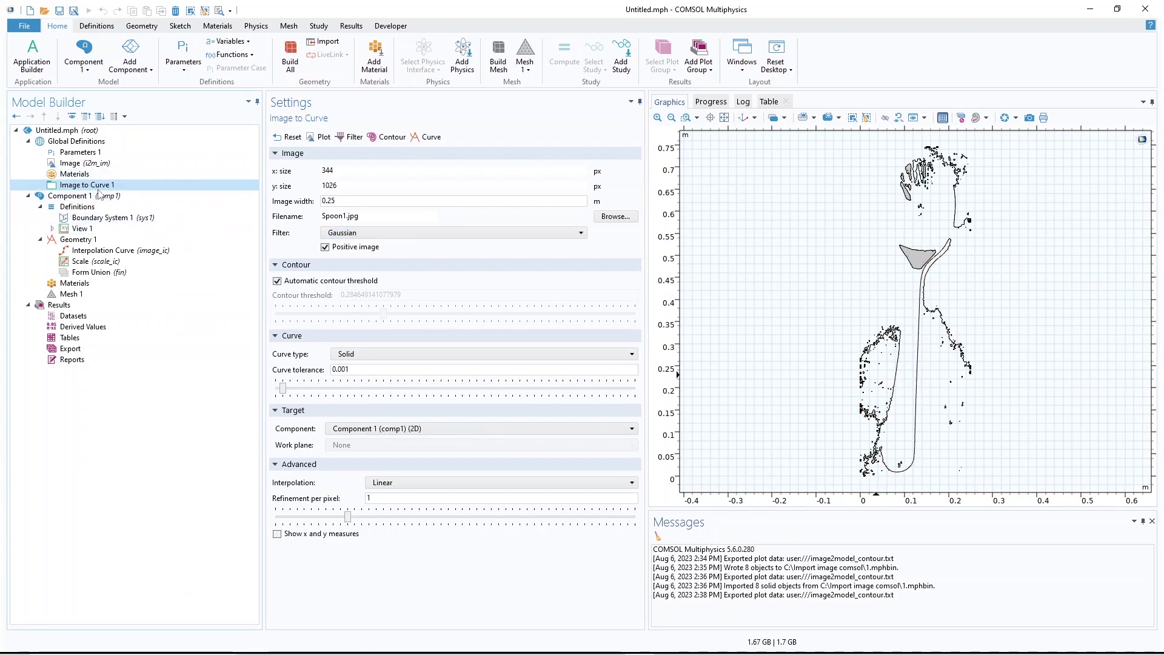
pyautogui.click(375, 143)
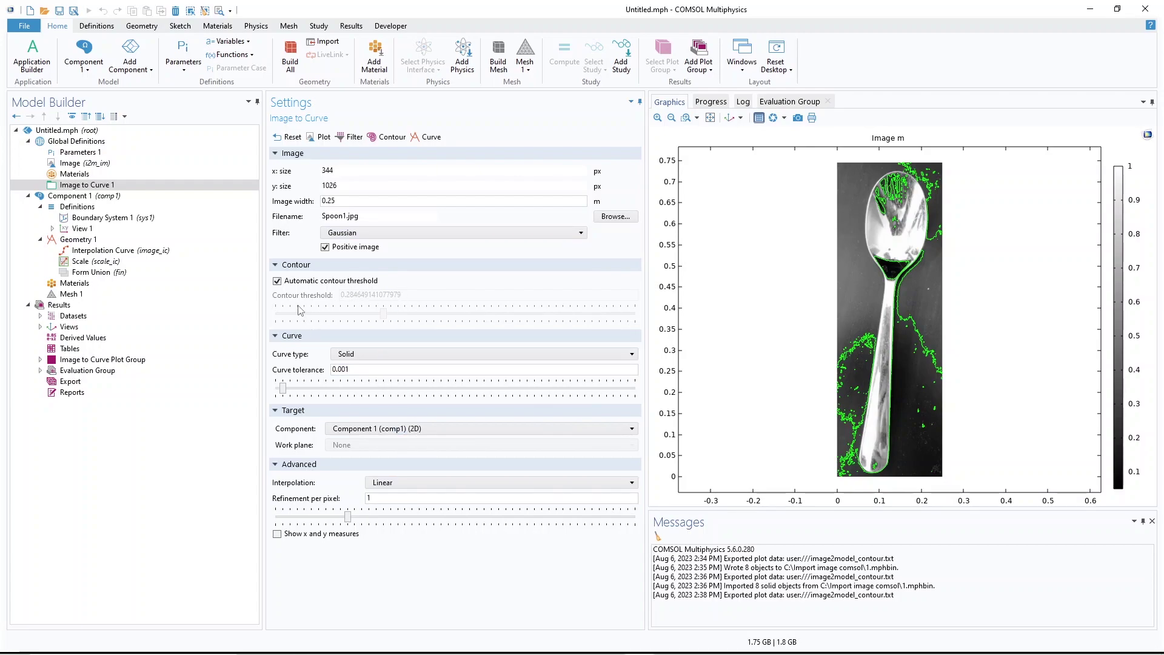
pyautogui.click(277, 281)
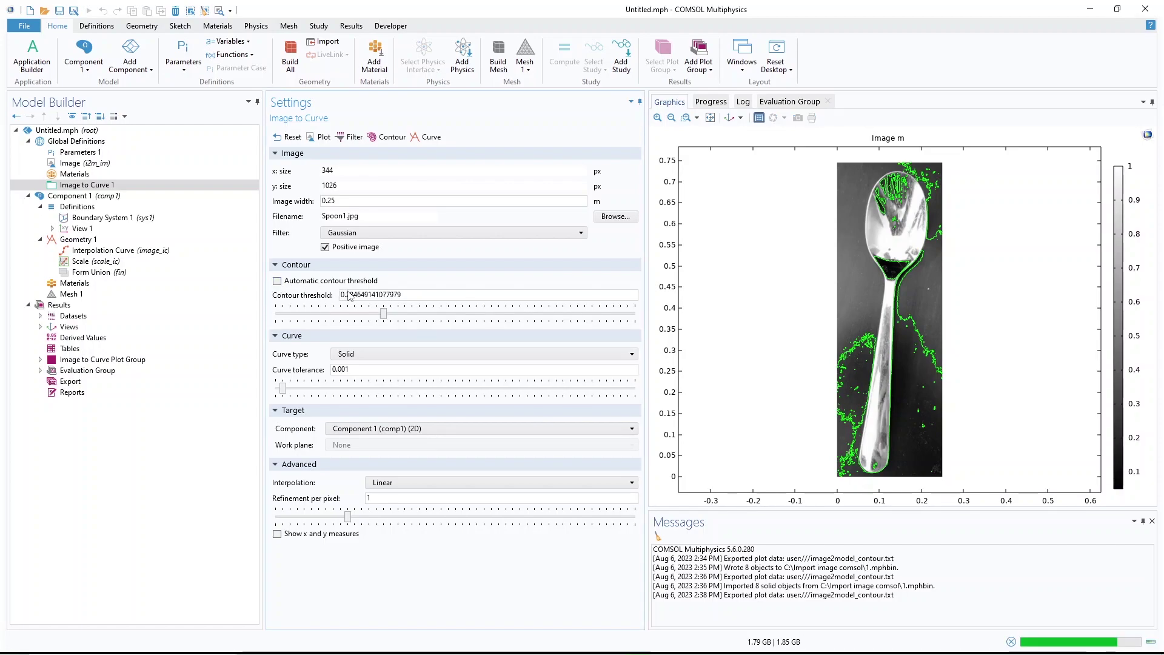
pyautogui.moveTo(390, 318); pyautogui.dragTo(449, 317)
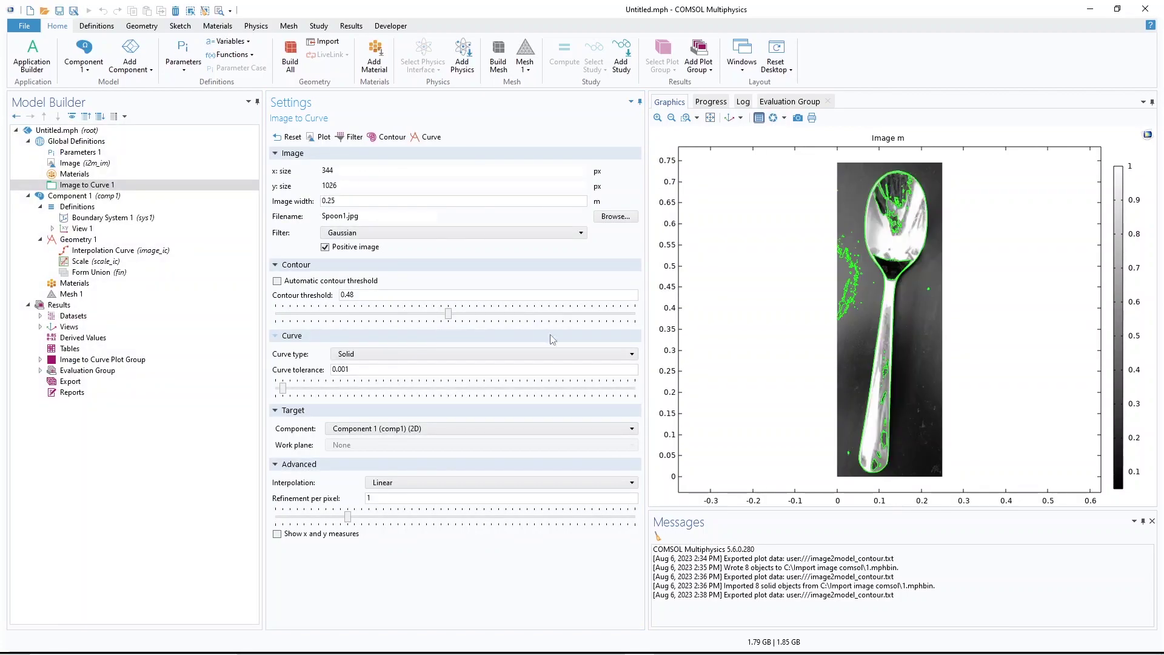
pyautogui.click(428, 136)
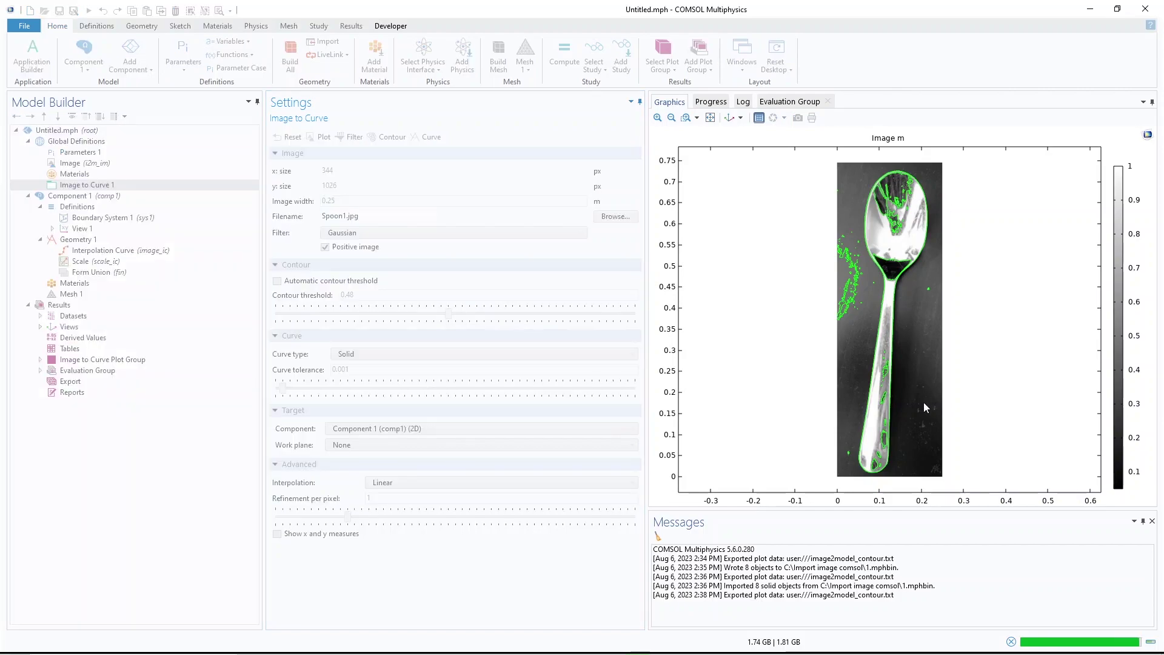
# Examine the handle edge of the scaled spoon solid just below the bowl
pyautogui.click(107, 262)
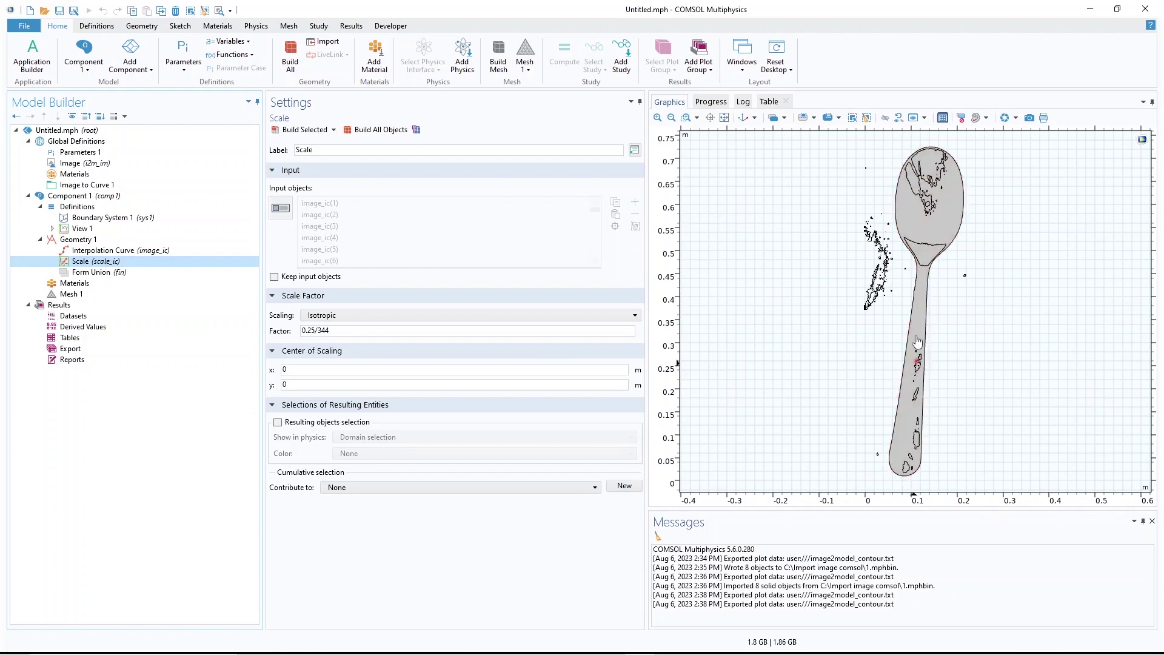
pyautogui.click(686, 117)
pyautogui.moveTo(1009, 164); pyautogui.dragTo(914, 306)
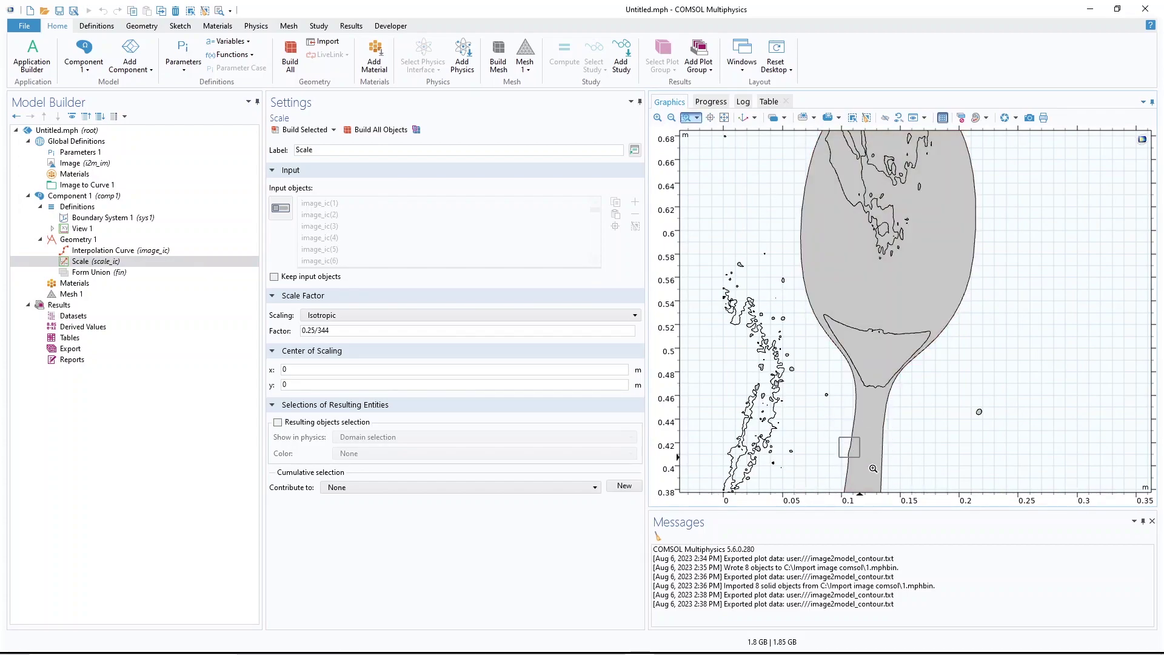
pyautogui.moveTo(871, 467); pyautogui.dragTo(854, 443)
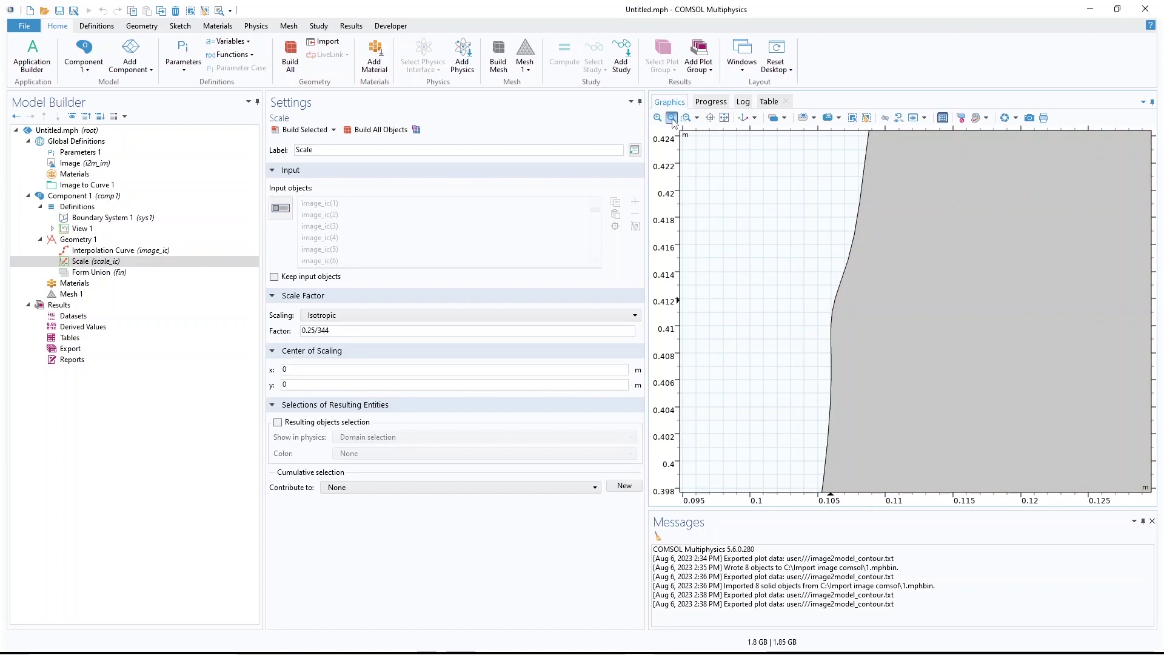
pyautogui.click(672, 118)
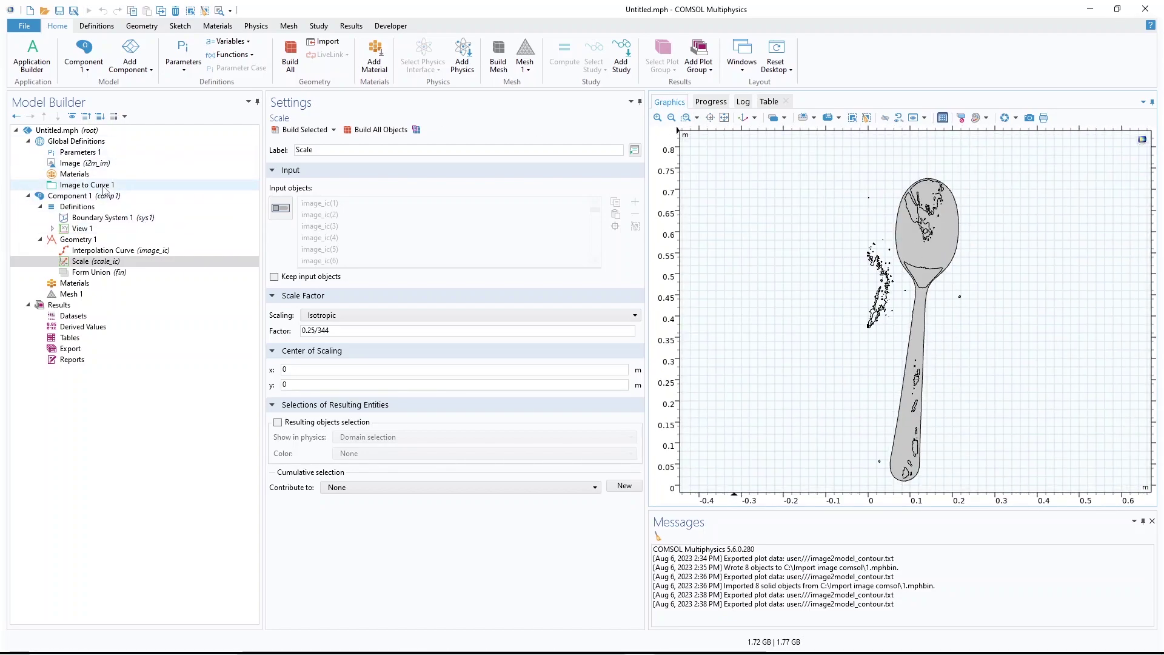
# Change the Image to Curve 1 curve type to Open and regenerate the spoon curves
pyautogui.click(103, 185)
pyautogui.click(390, 354)
pyautogui.click(370, 366)
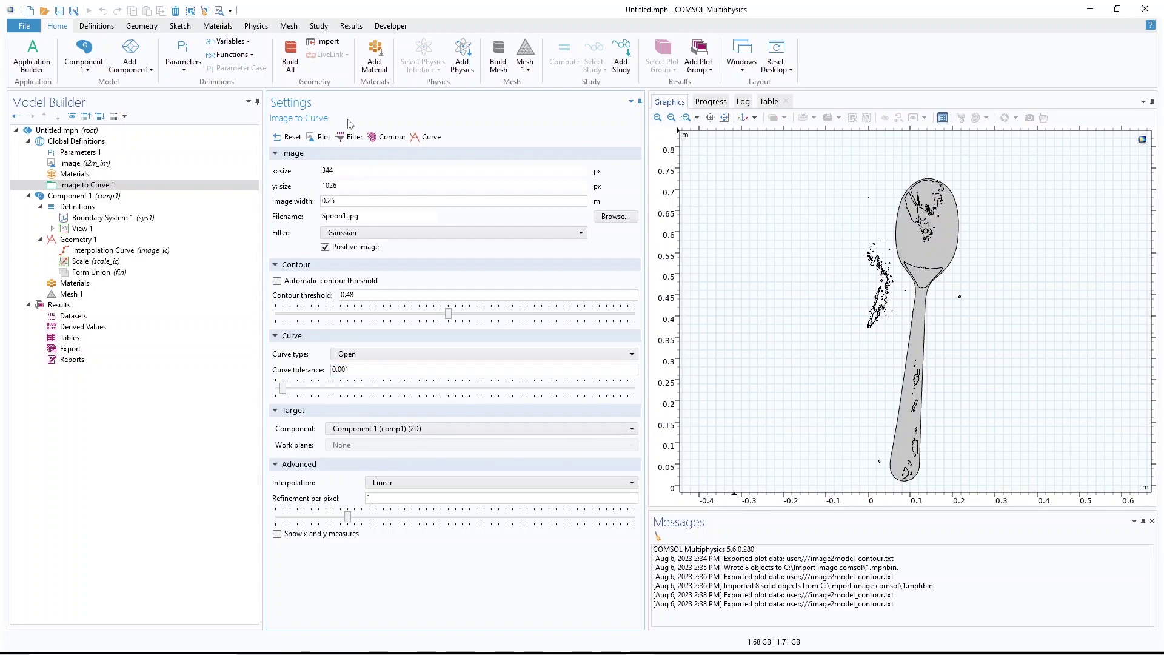
pyautogui.click(429, 139)
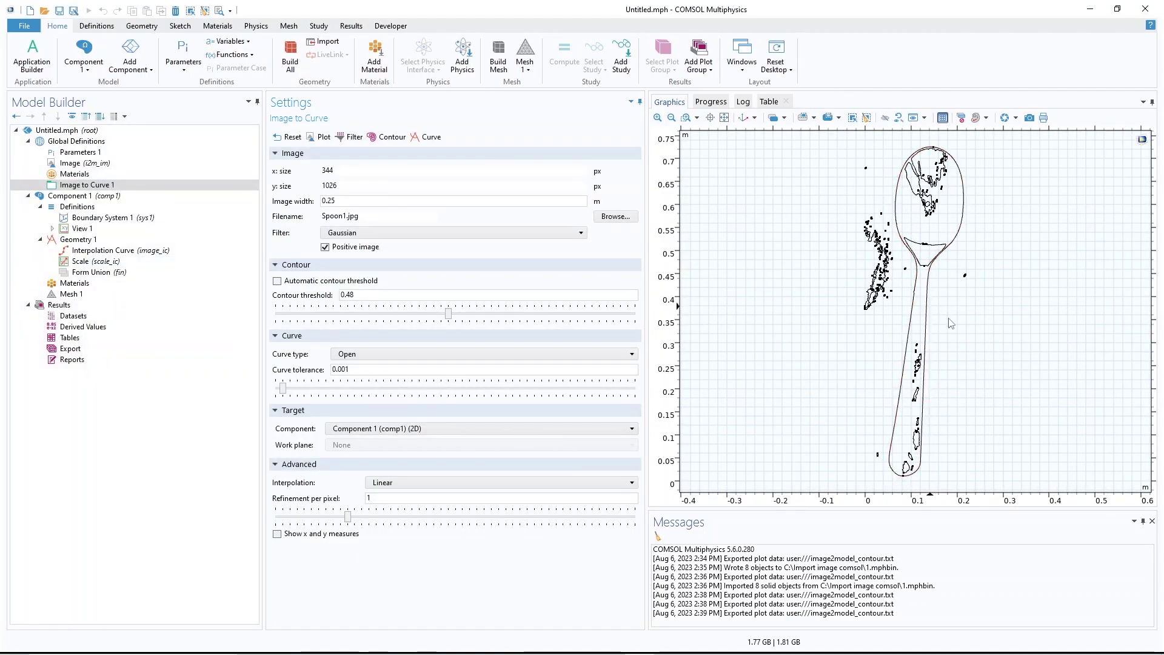
# Set the contour threshold to 0.5 and examine the handle outline in the Interpolation Curve feature
pyautogui.moveTo(448, 313); pyautogui.dragTo(456, 314)
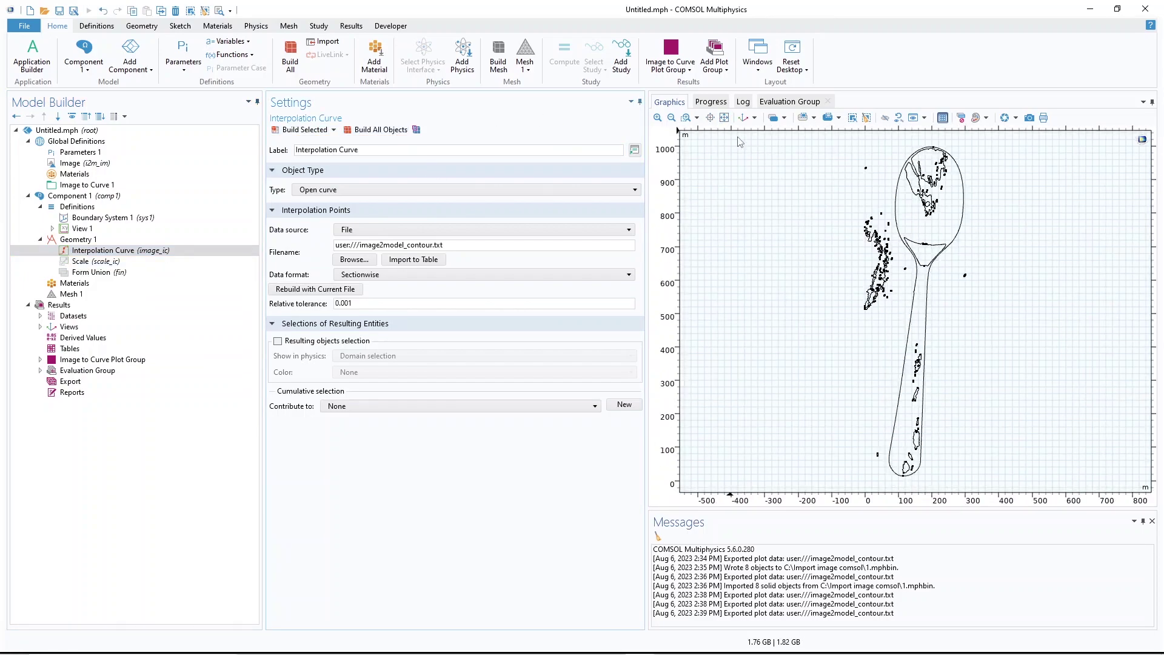
pyautogui.moveTo(974, 270); pyautogui.dragTo(903, 325)
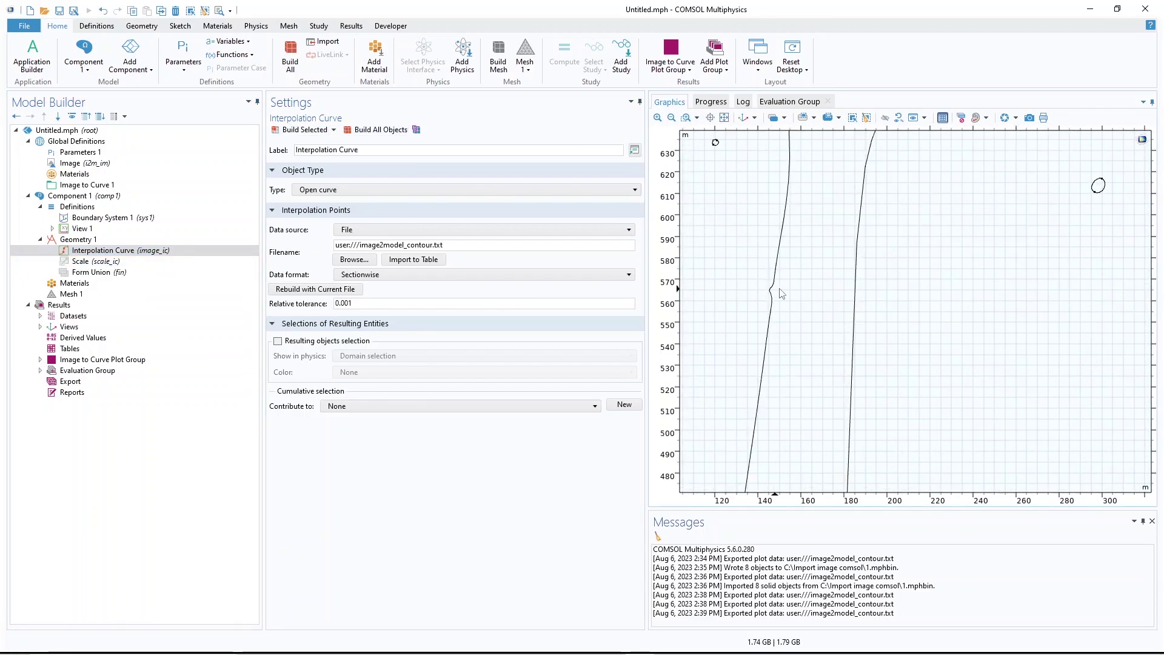
pyautogui.click(724, 118)
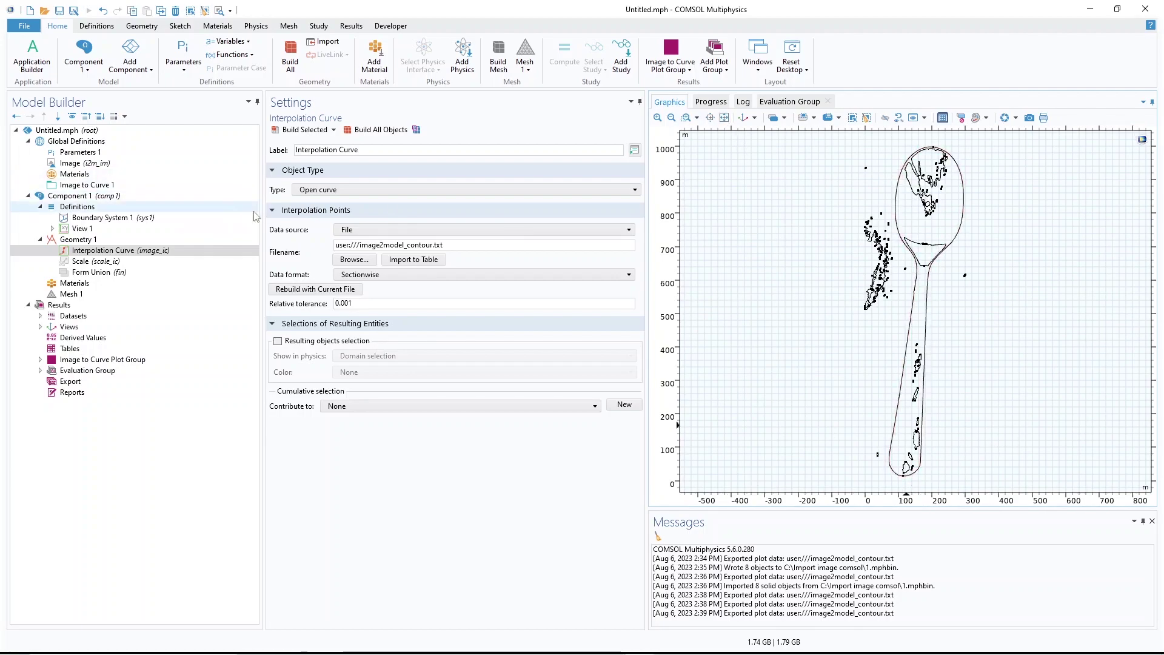
# Set the contour threshold to 0.54 and build the Scale feature in Geometry 1
pyautogui.click(103, 186)
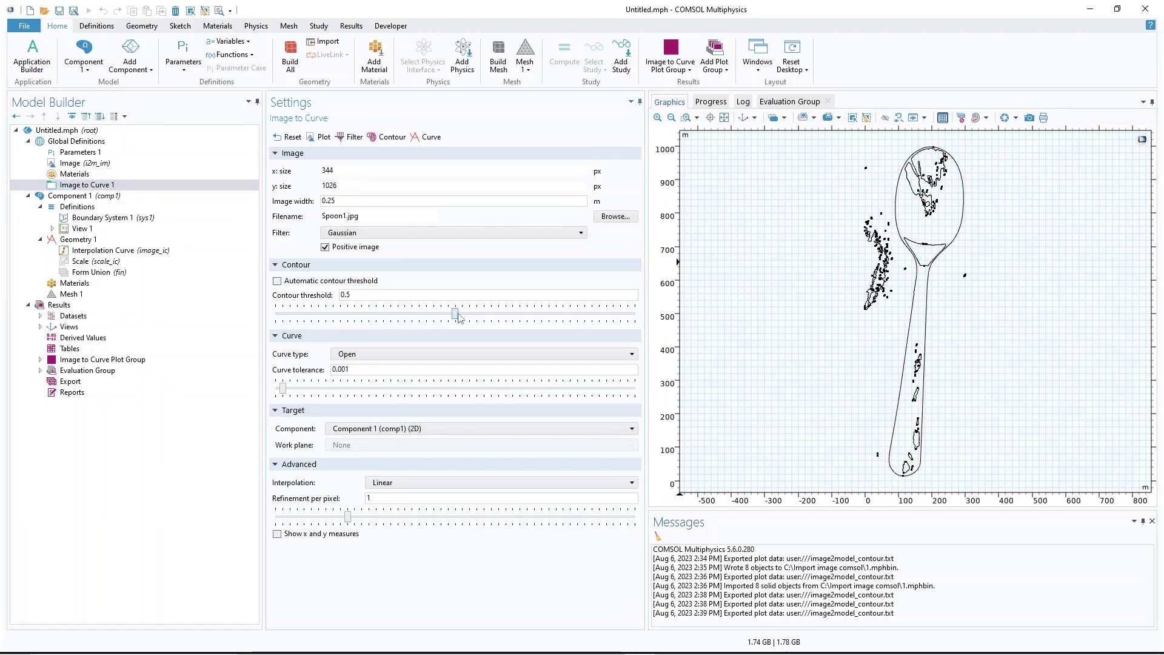
pyautogui.moveTo(455, 313); pyautogui.dragTo(469, 313)
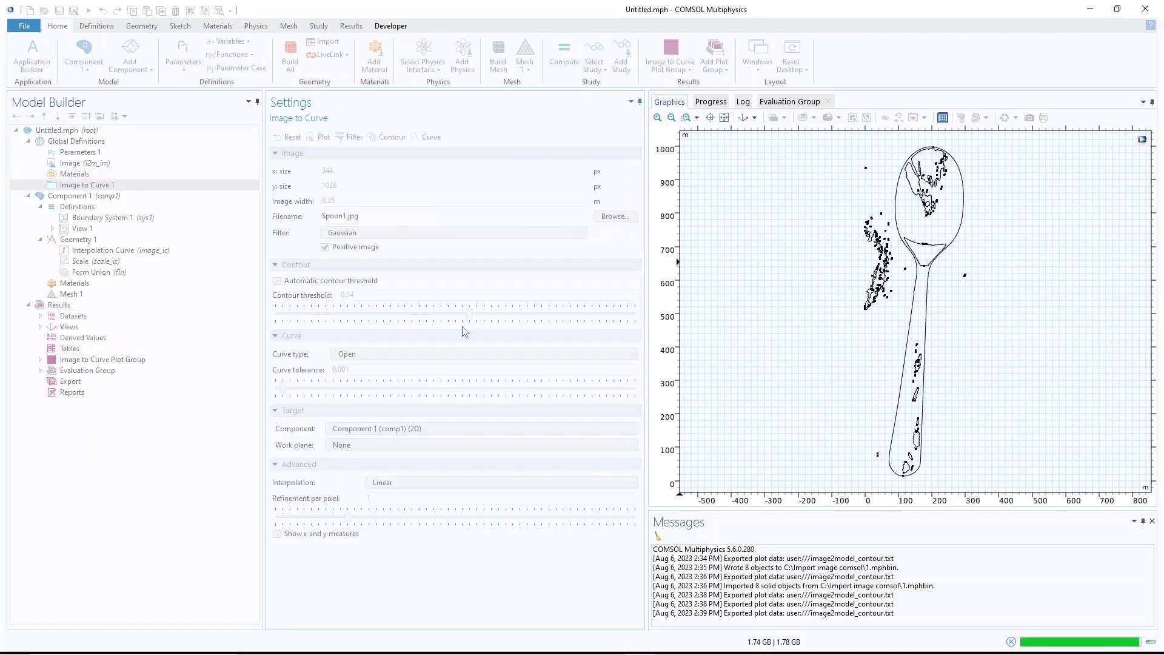
pyautogui.click(96, 261)
pyautogui.click(290, 130)
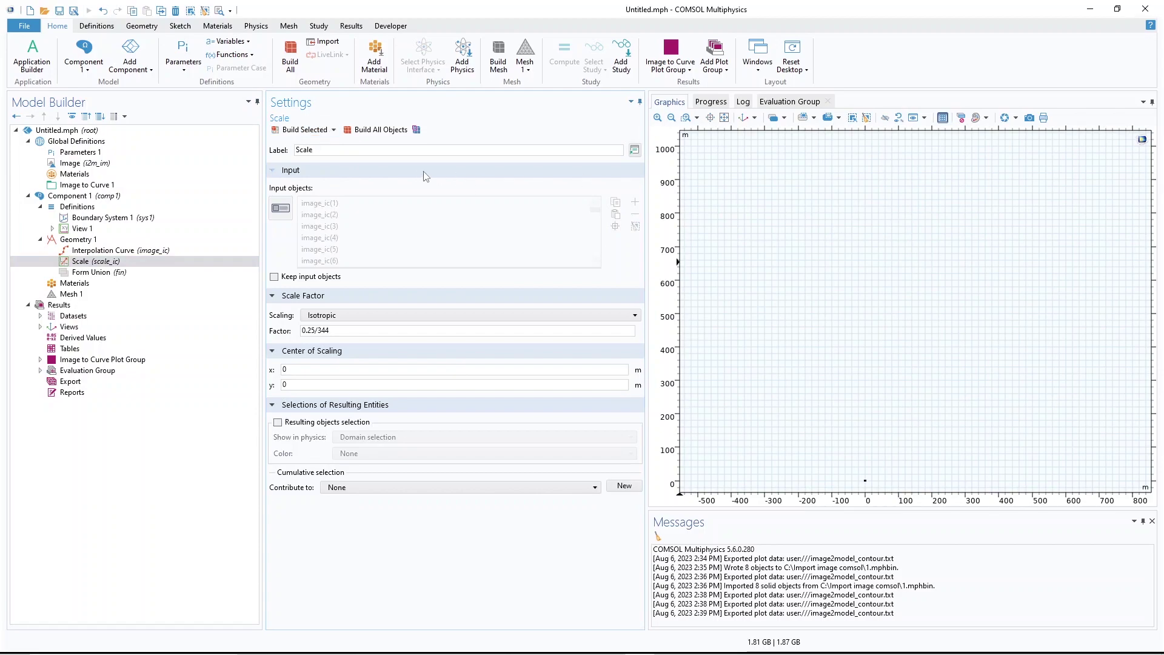
pyautogui.click(724, 117)
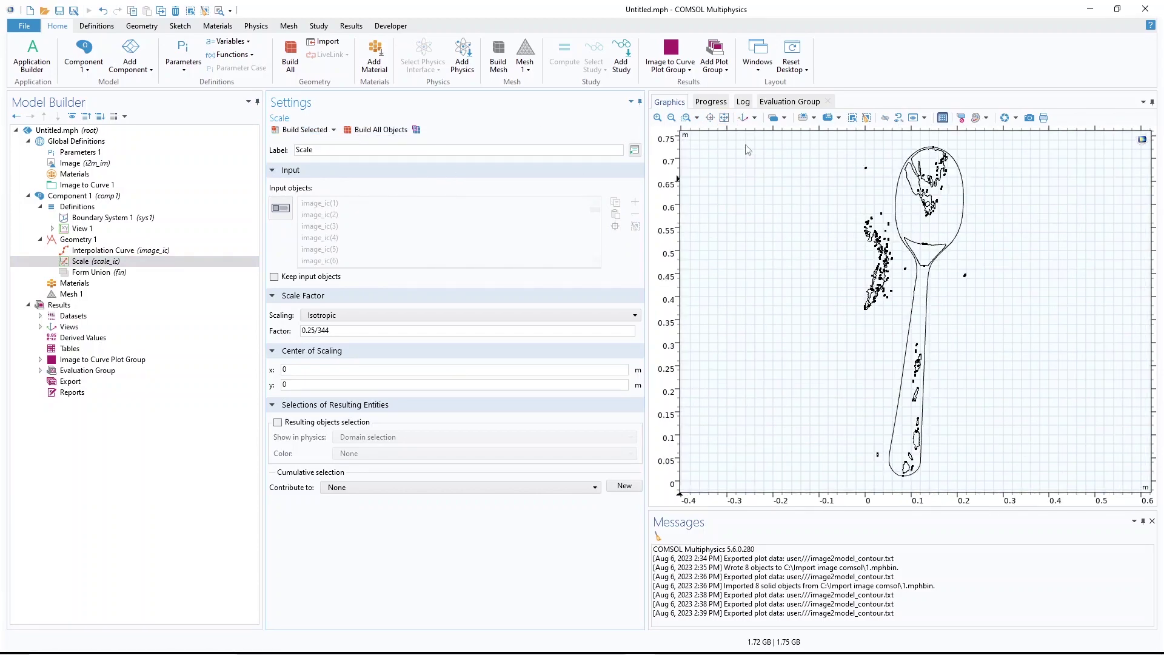
# Add a Move transform to Geometry 1 with the spoon's outer outline as its input object
pyautogui.click(914, 304)
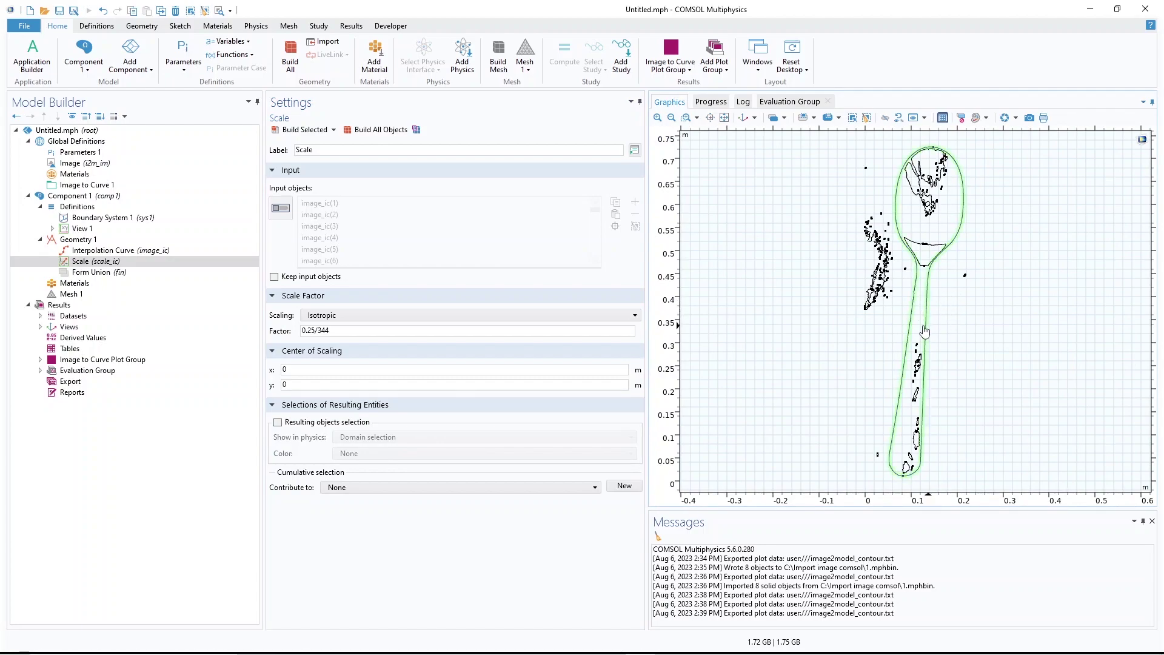
pyautogui.moveTo(941, 277); pyautogui.dragTo(908, 317)
pyautogui.click(671, 118)
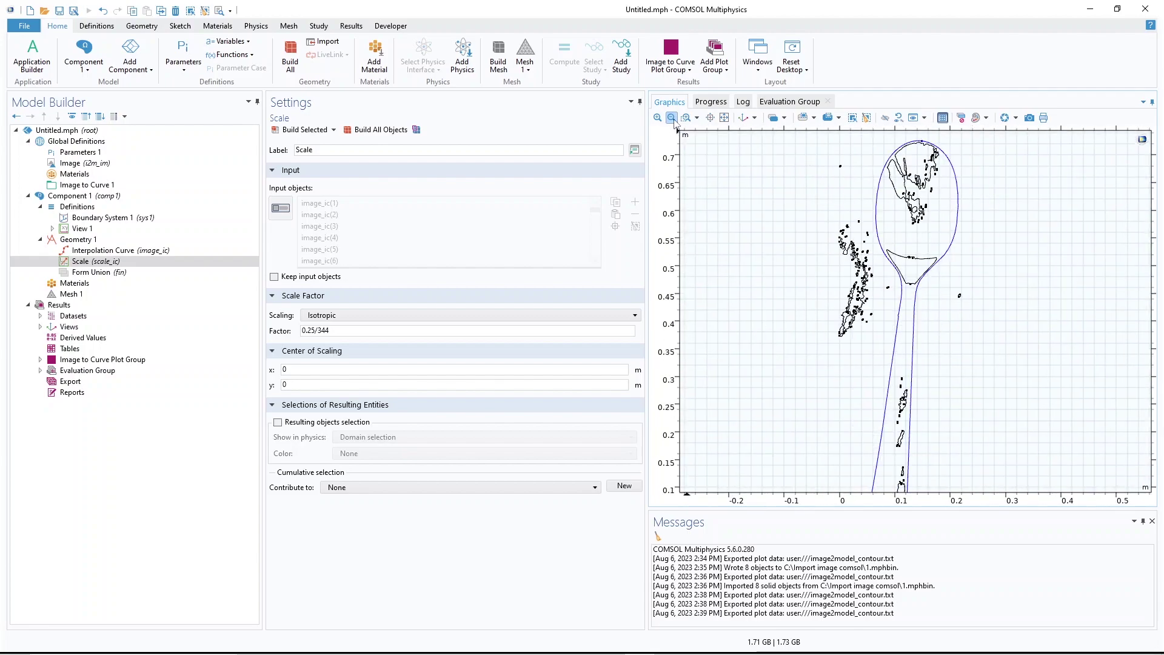
pyautogui.rightClick(79, 241)
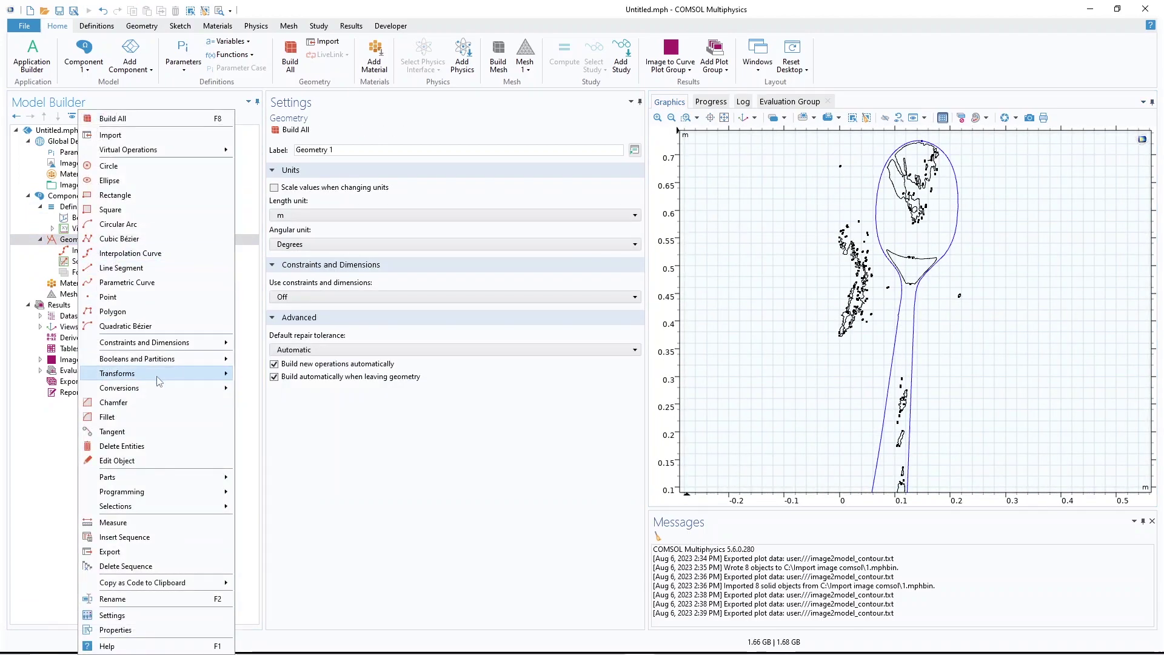
pyautogui.moveTo(161, 373)
pyautogui.click(273, 418)
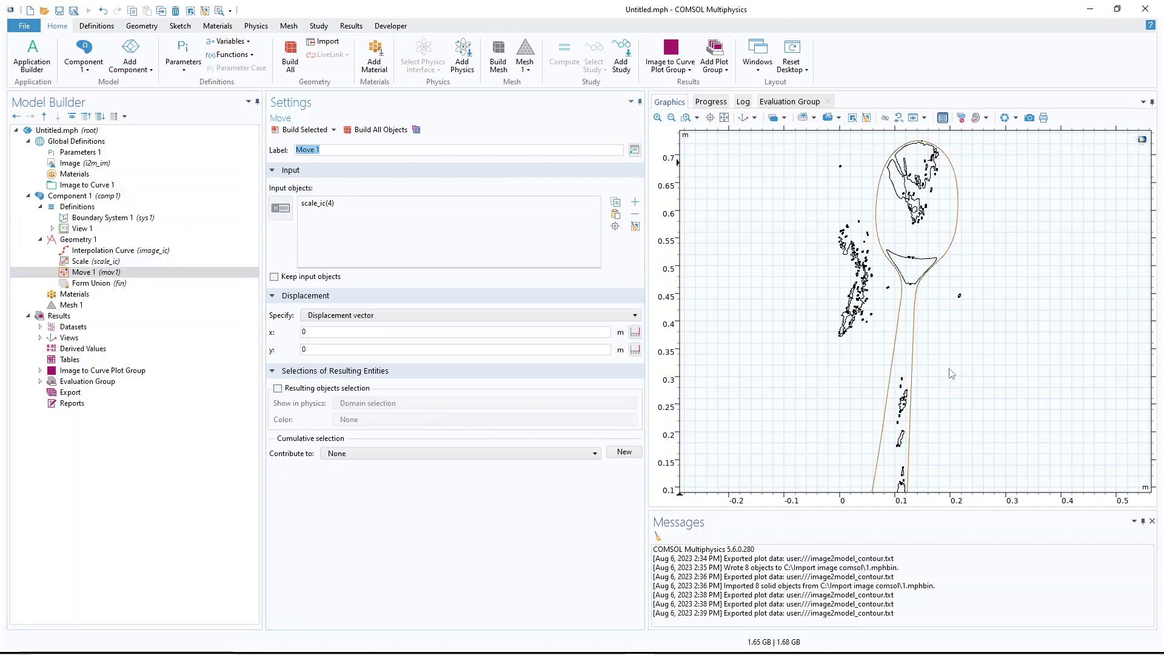
# Set the Move displacement to 0.5 m in x and build it to separate the spoon outline from the stray curves
pyautogui.doubleClick(427, 333)
pyautogui.write('0.5')
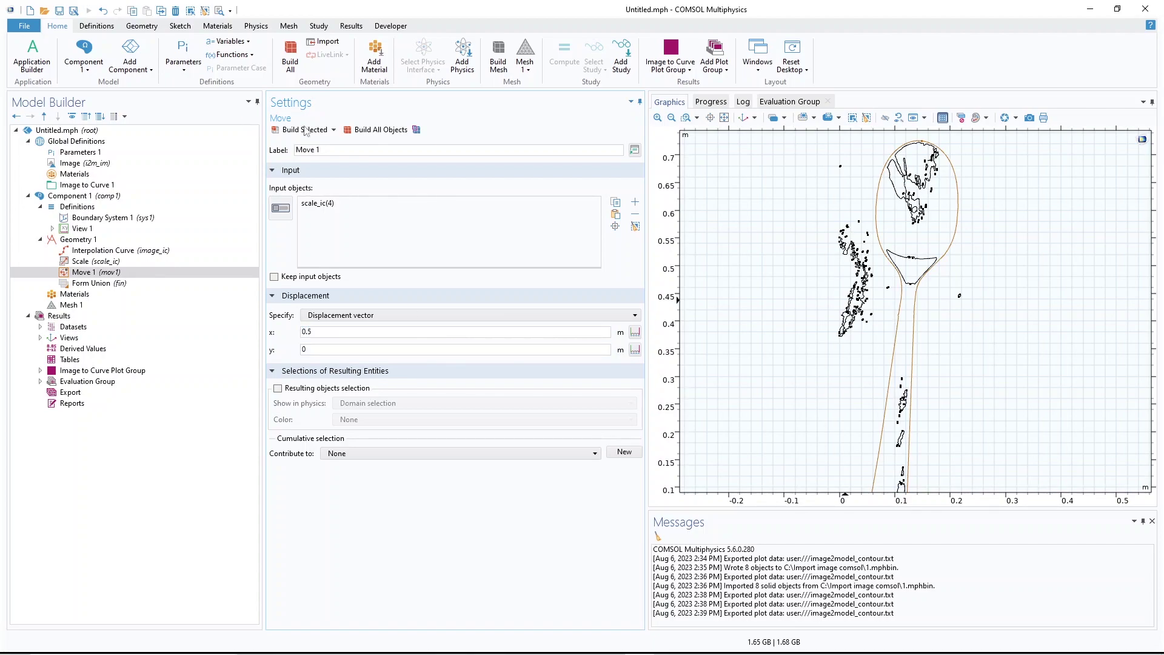
pyautogui.click(305, 129)
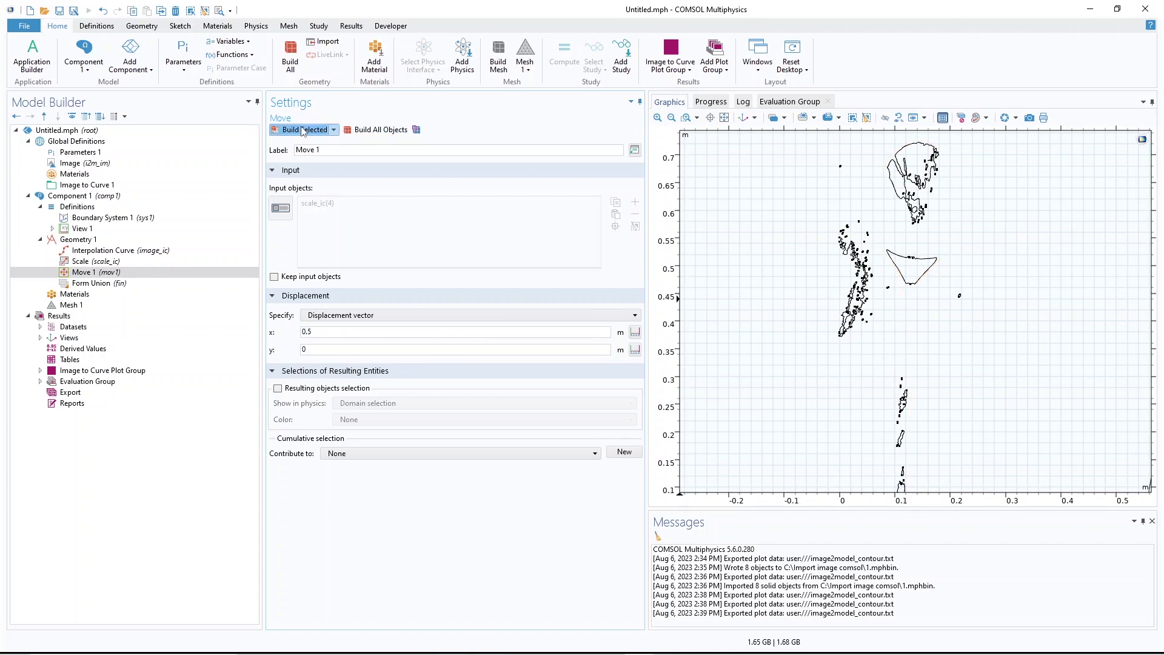
pyautogui.click(671, 118)
pyautogui.click(672, 118)
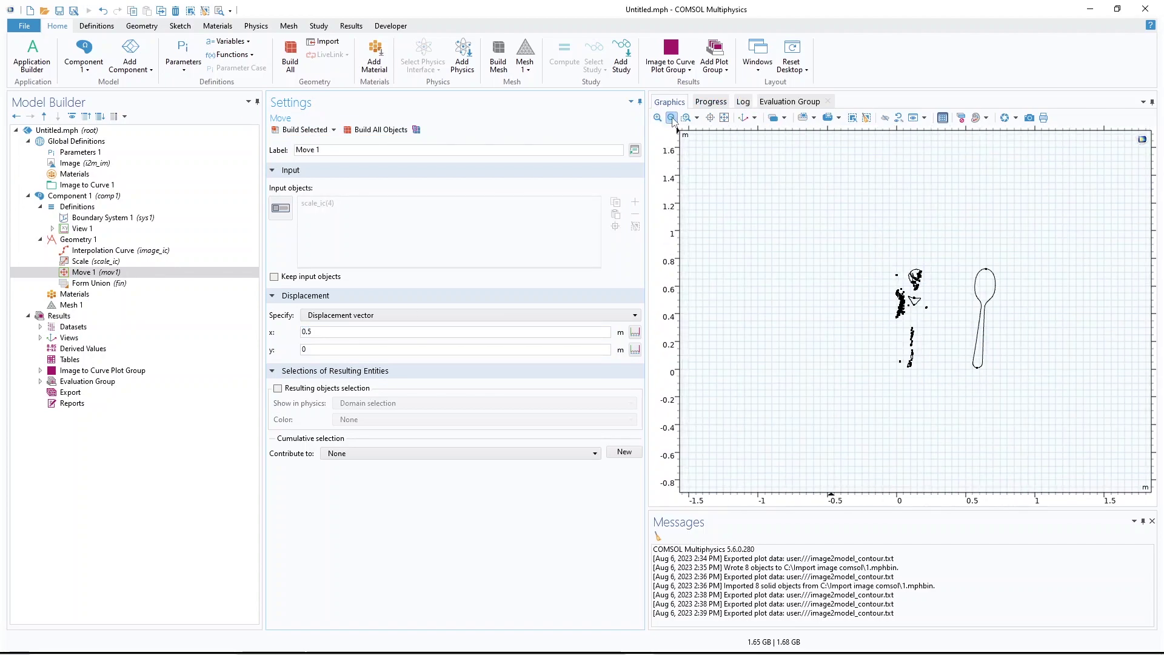
pyautogui.click(686, 117)
pyautogui.moveTo(947, 247); pyautogui.dragTo(1042, 386)
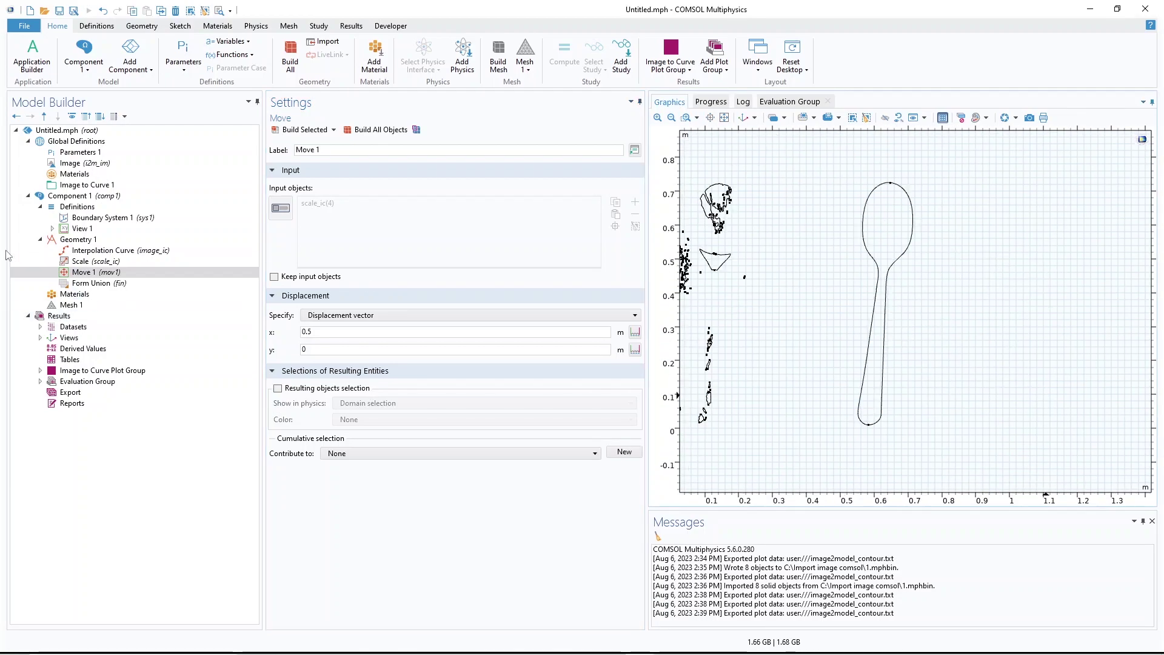
# Add a Delete Entities feature, select all boundaries of the stray curves beside the moved spoon outline, and build it
pyautogui.rightClick(85, 242)
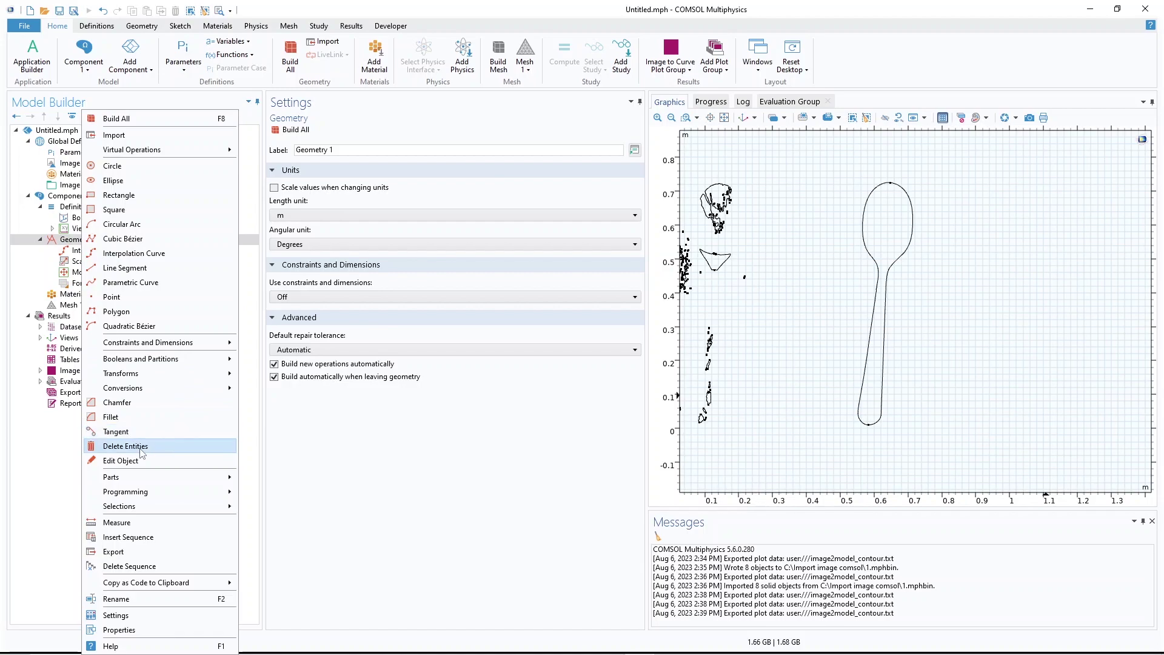
pyautogui.click(115, 445)
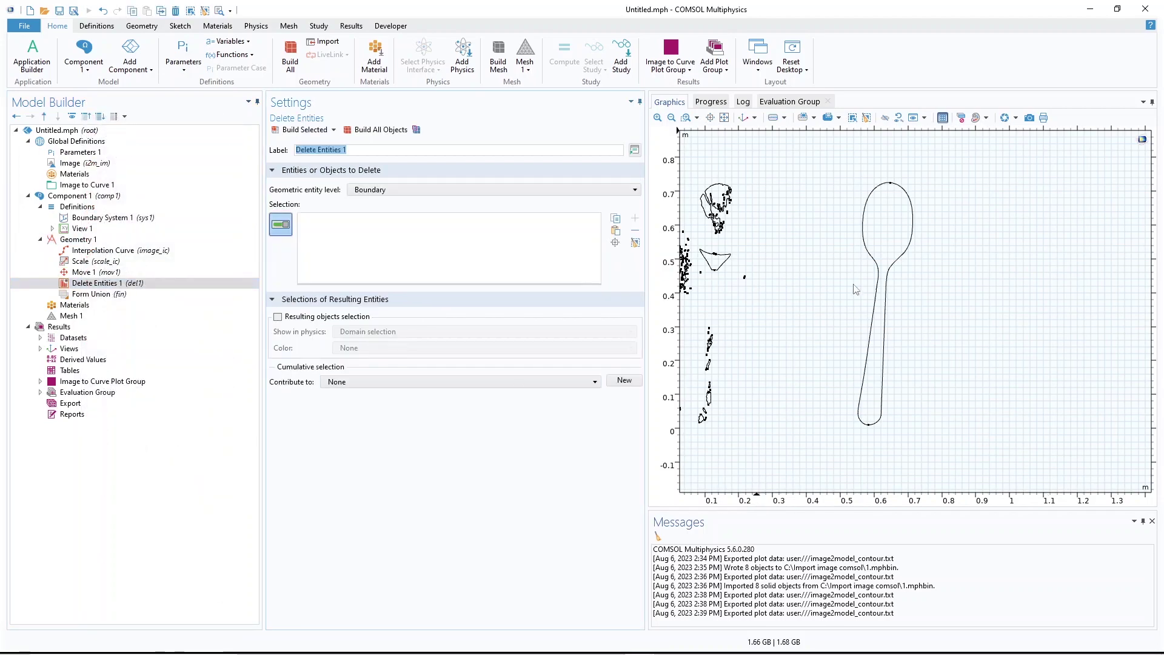
pyautogui.click(804, 118)
pyautogui.moveTo(787, 140); pyautogui.dragTo(679, 491)
pyautogui.click(306, 131)
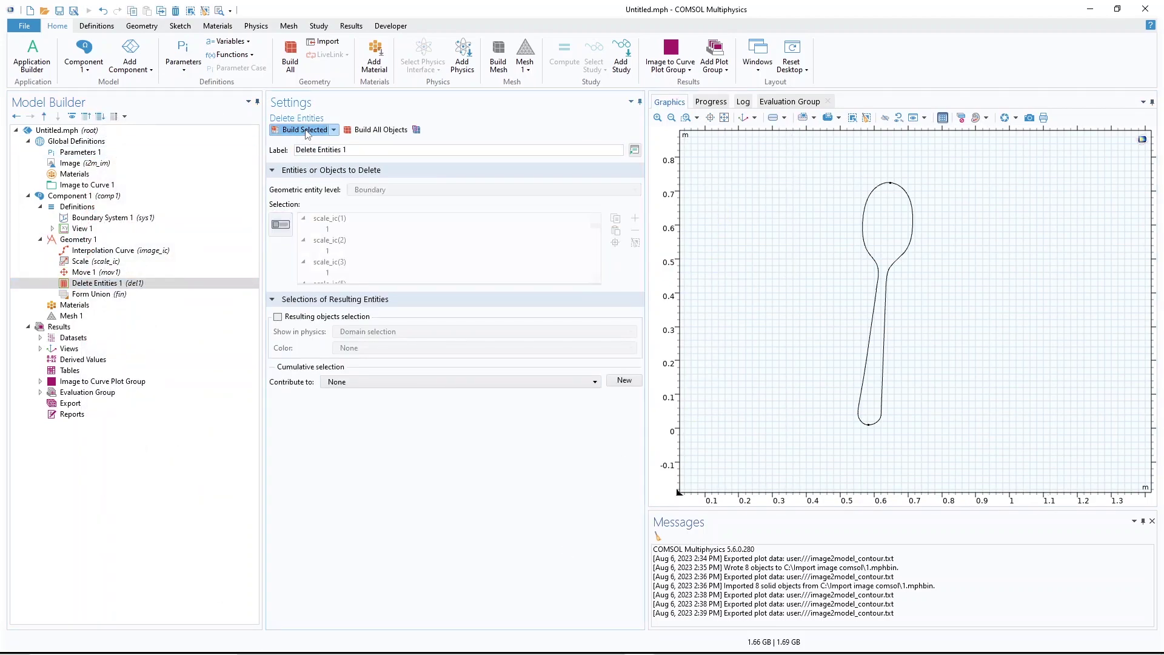
# Examine the handle edge of the isolated spoon outline just below the bowl
pyautogui.click(672, 117)
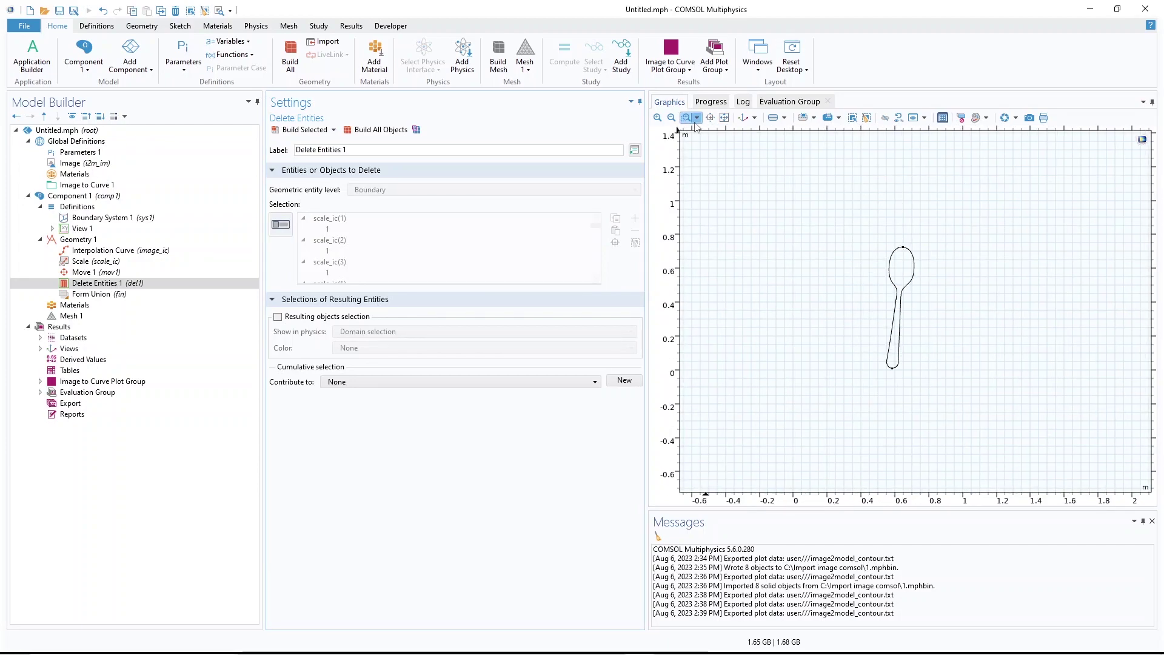
pyautogui.click(724, 118)
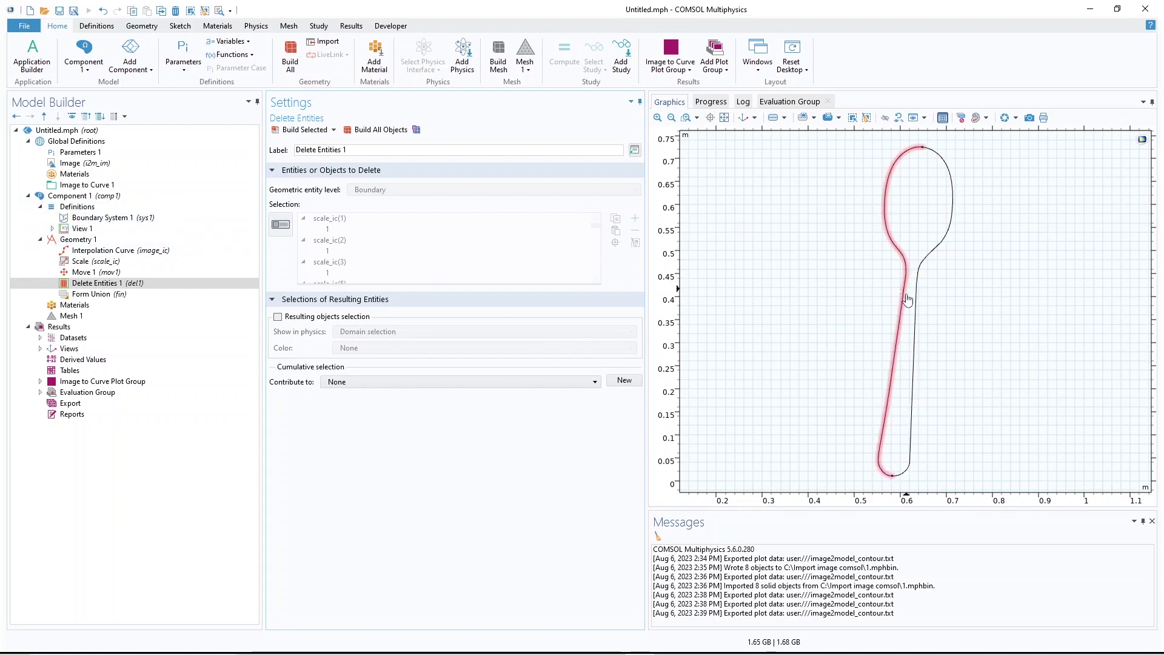
pyautogui.moveTo(889, 275); pyautogui.dragTo(937, 324)
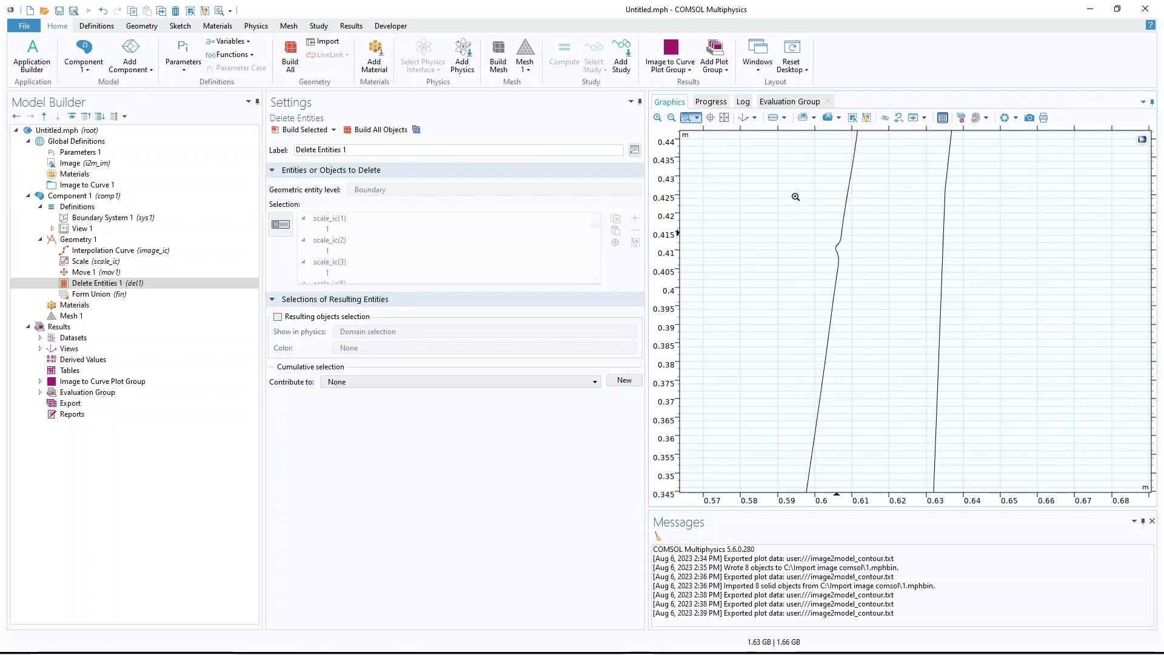
# Start a polygon with its first vertex on the spoon handle's edge just above the notch, at about (0.608, 0.420) m
pyautogui.moveTo(792, 195); pyautogui.dragTo(898, 294)
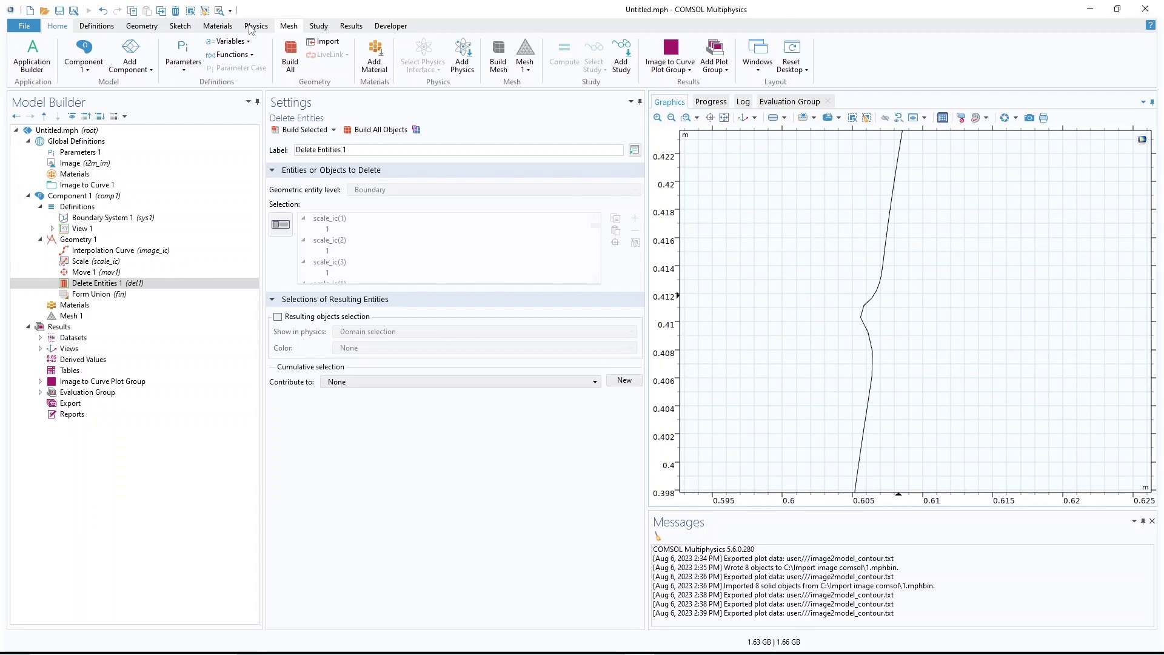
pyautogui.click(184, 29)
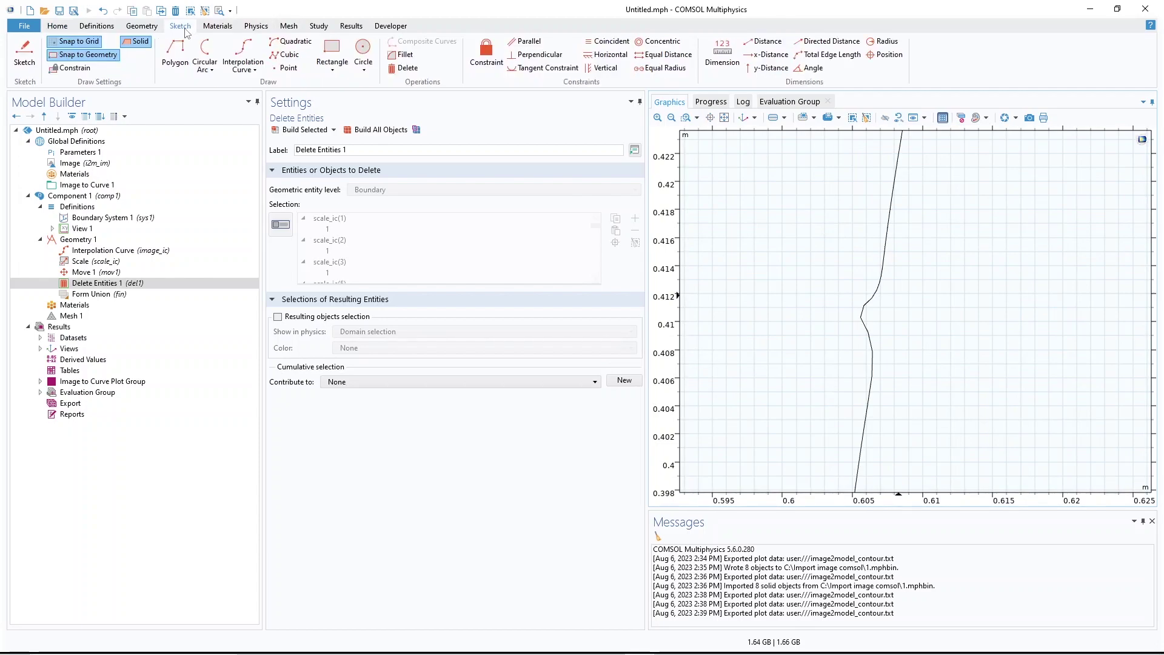
pyautogui.click(179, 58)
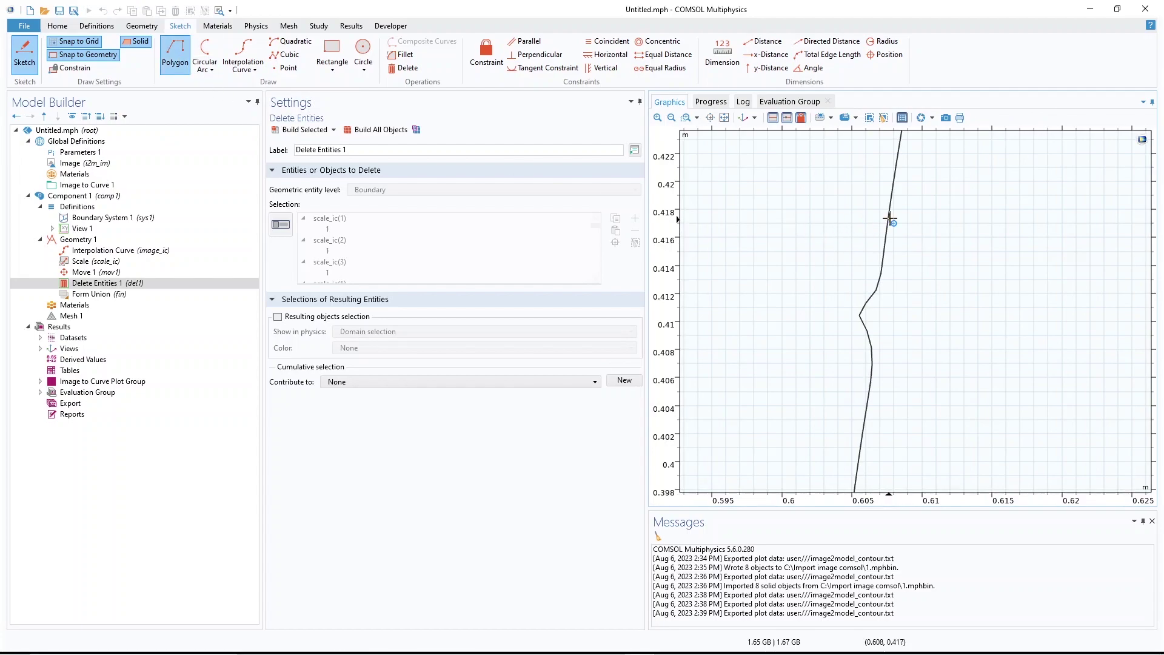
pyautogui.click(687, 117)
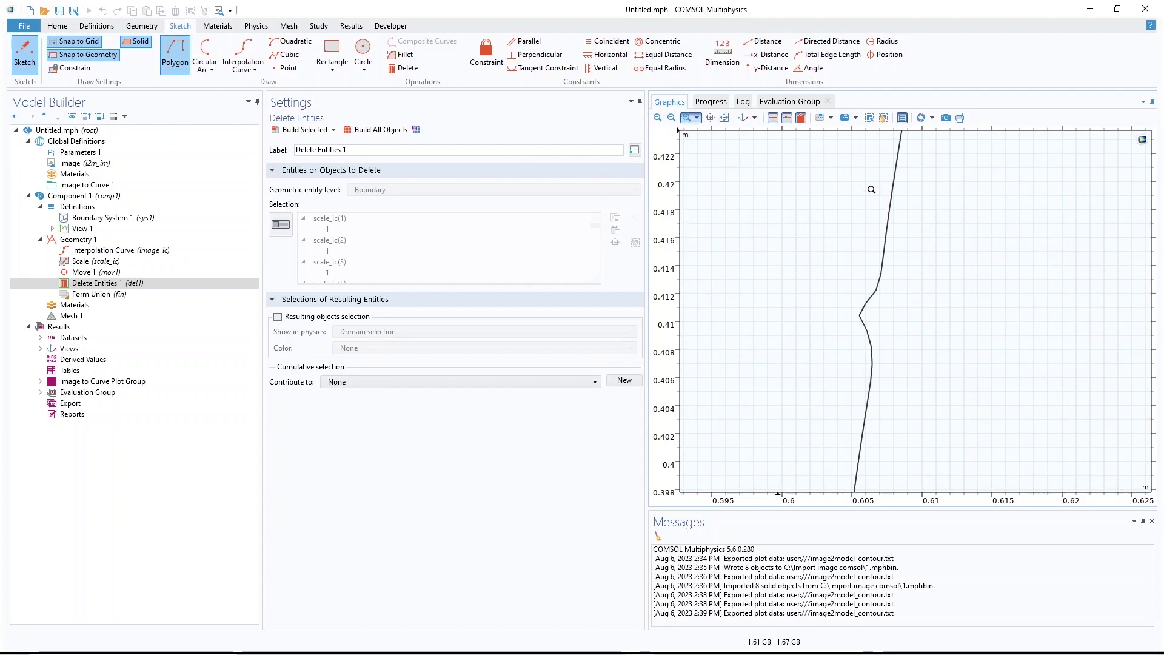
pyautogui.moveTo(916, 213); pyautogui.dragTo(834, 407)
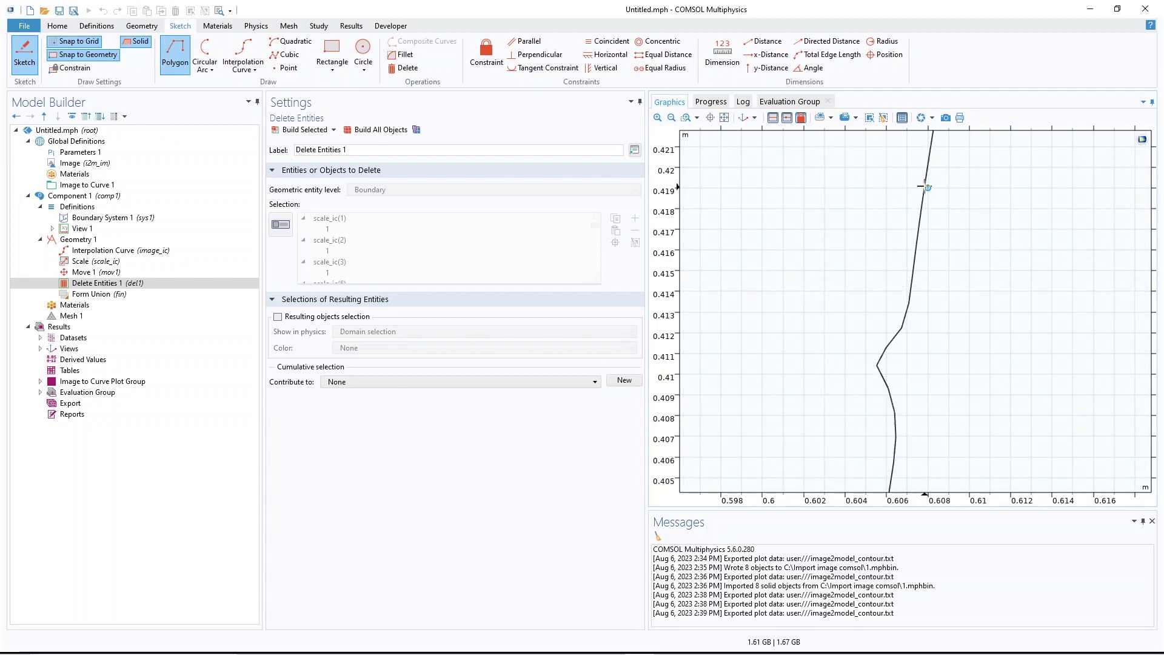
pyautogui.click(686, 118)
pyautogui.moveTo(965, 173); pyautogui.dragTo(908, 233)
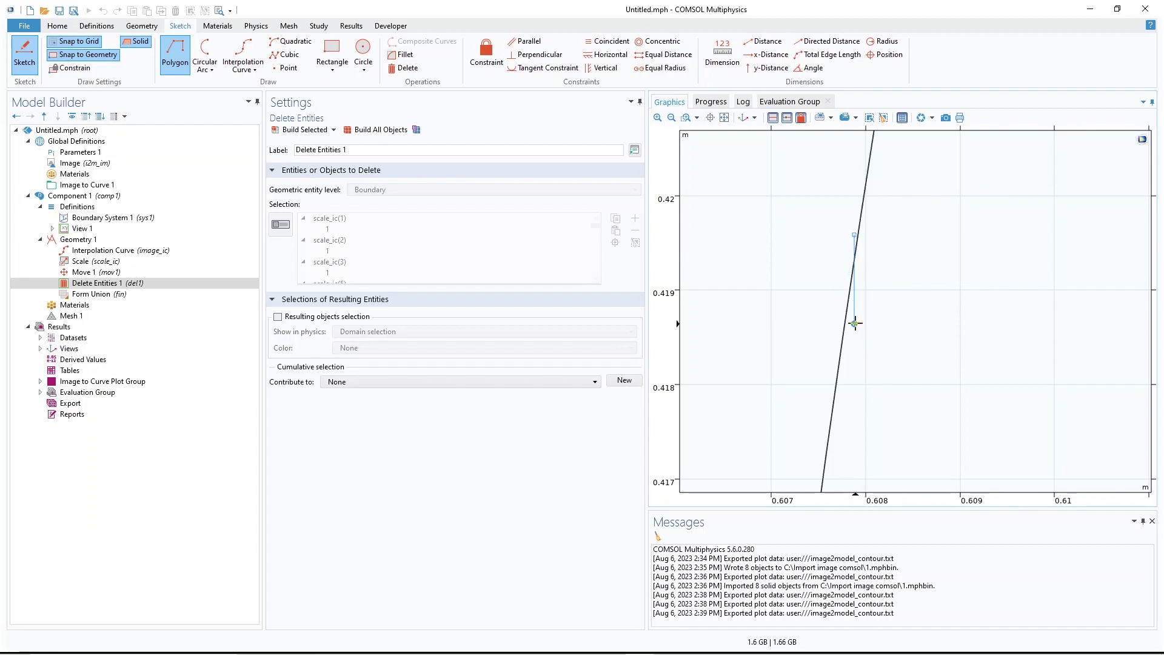
# Continue the polygon around the notch with vertices at (0.602, 0.411) and (0.606, 0.398) m and finish it as an open curve
pyautogui.click(671, 117)
pyautogui.click(671, 118)
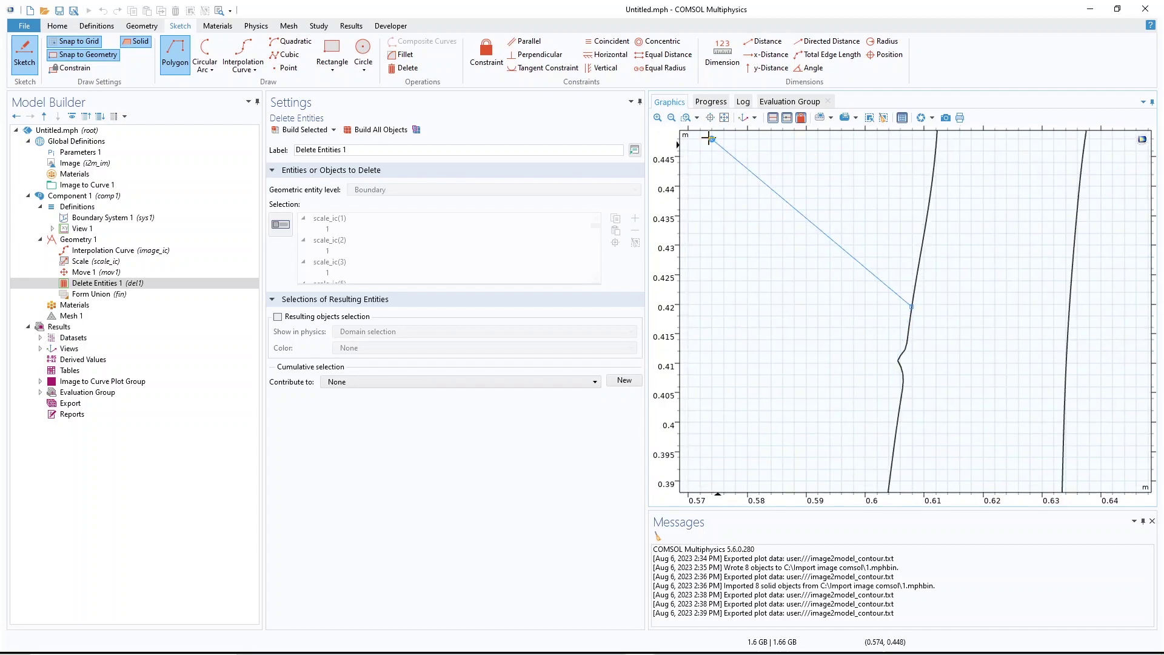
pyautogui.click(685, 118)
pyautogui.moveTo(929, 377); pyautogui.dragTo(884, 419)
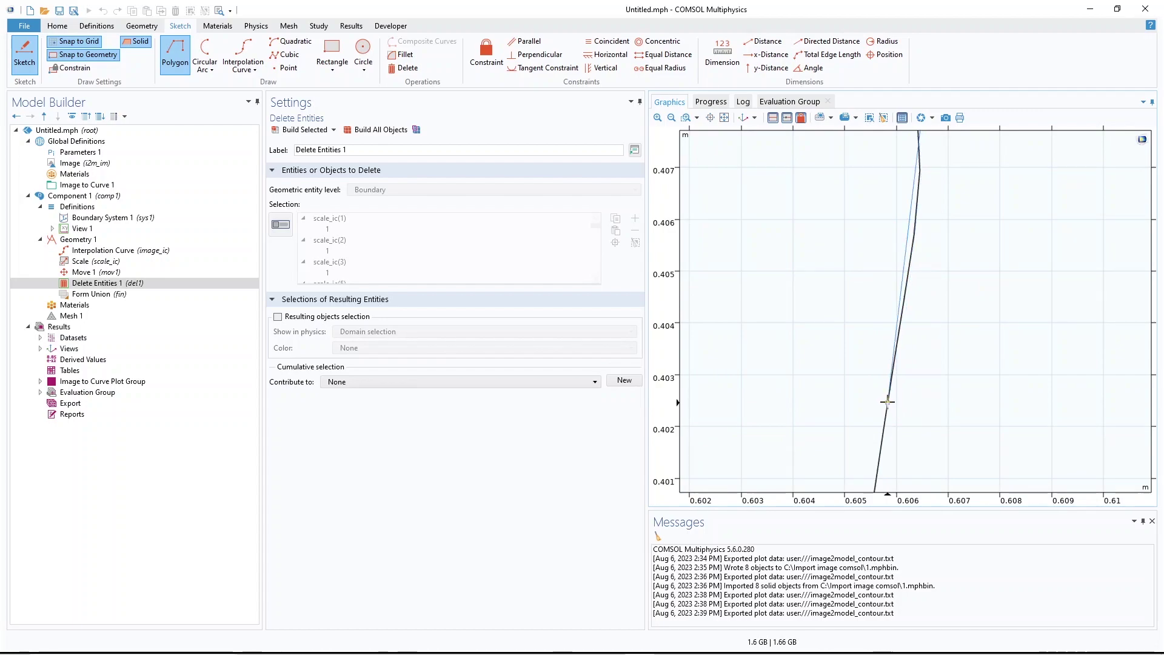
pyautogui.click(671, 118)
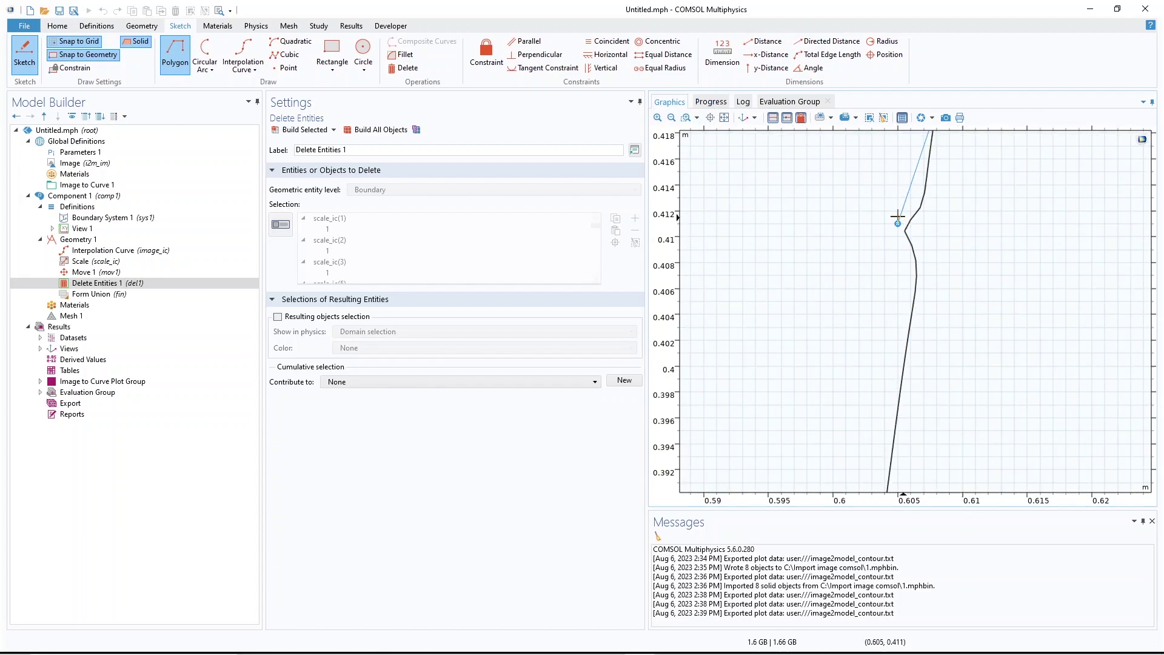
pyautogui.click(858, 224)
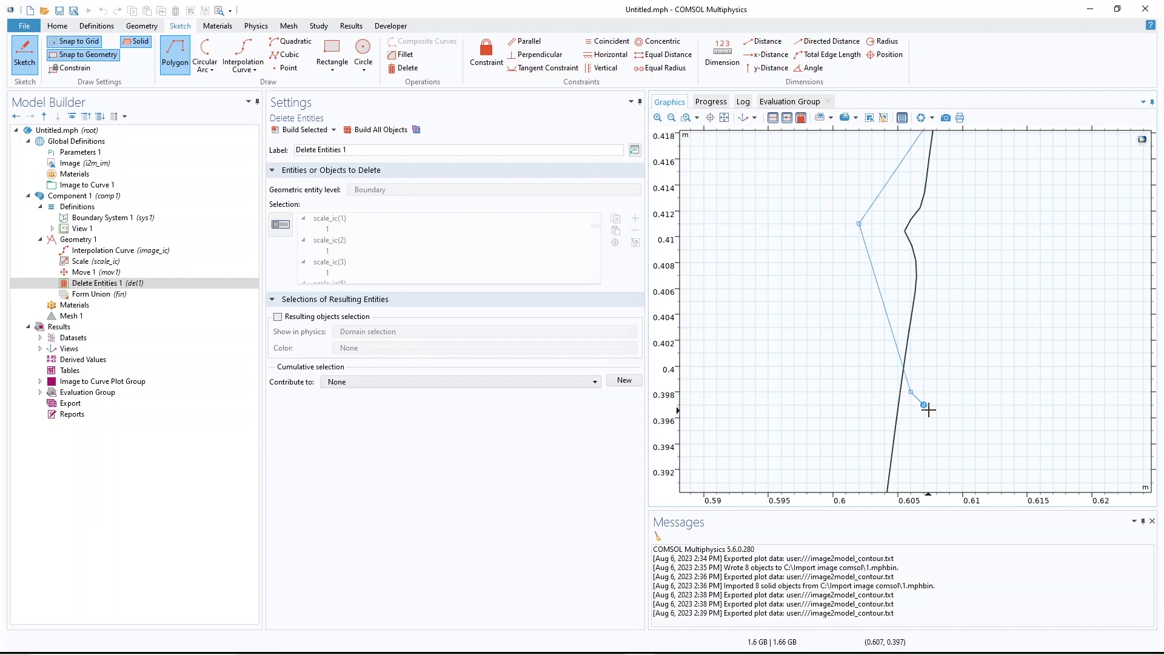
pyautogui.click(918, 398)
pyautogui.rightClick(918, 398)
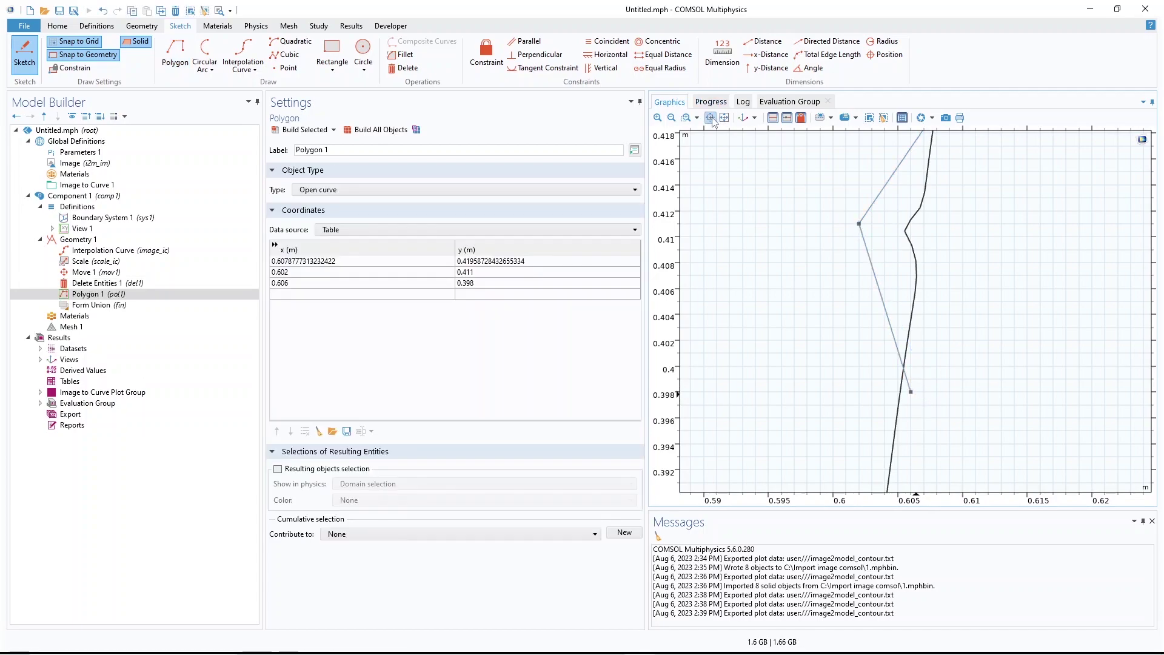
# Move the polygon's upper vertex to (0.609, 0.42) m so that the polygon crosses the handle edge
pyautogui.click(671, 118)
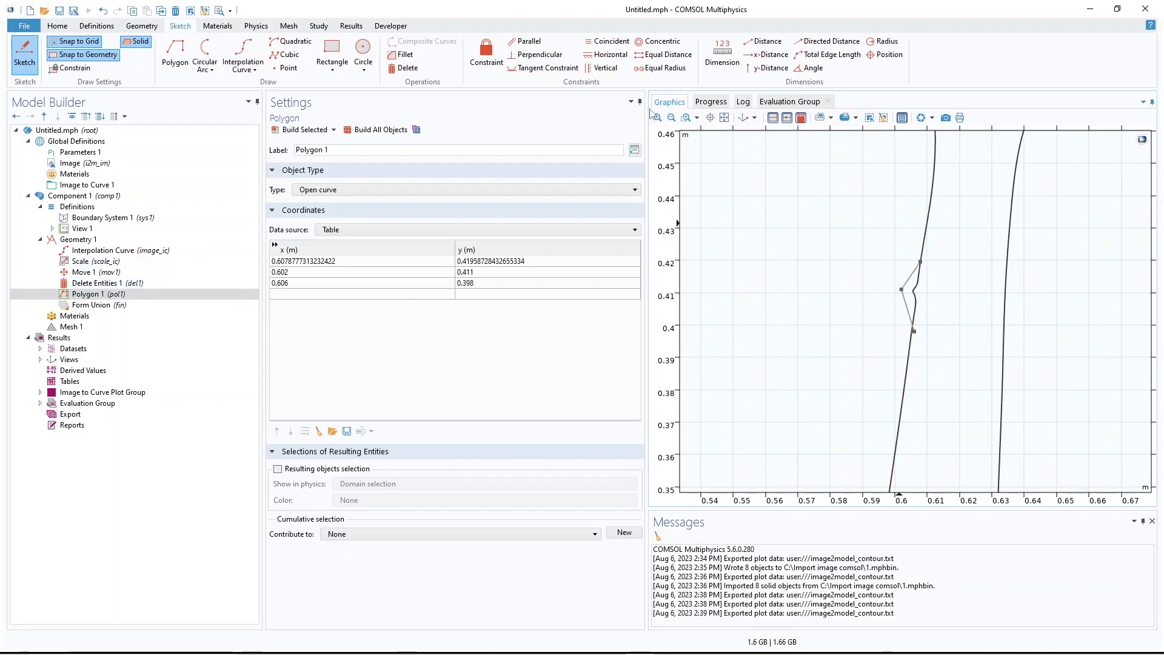
pyautogui.moveTo(954, 258); pyautogui.dragTo(900, 302)
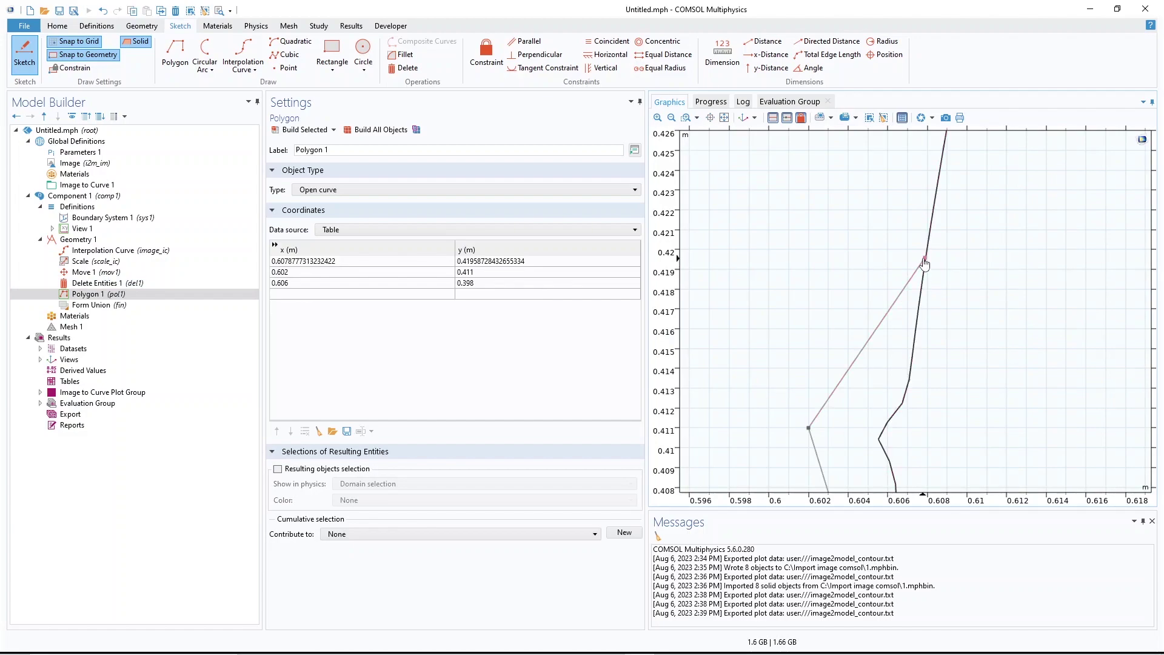
pyautogui.click(671, 117)
pyautogui.click(671, 117)
pyautogui.click(670, 117)
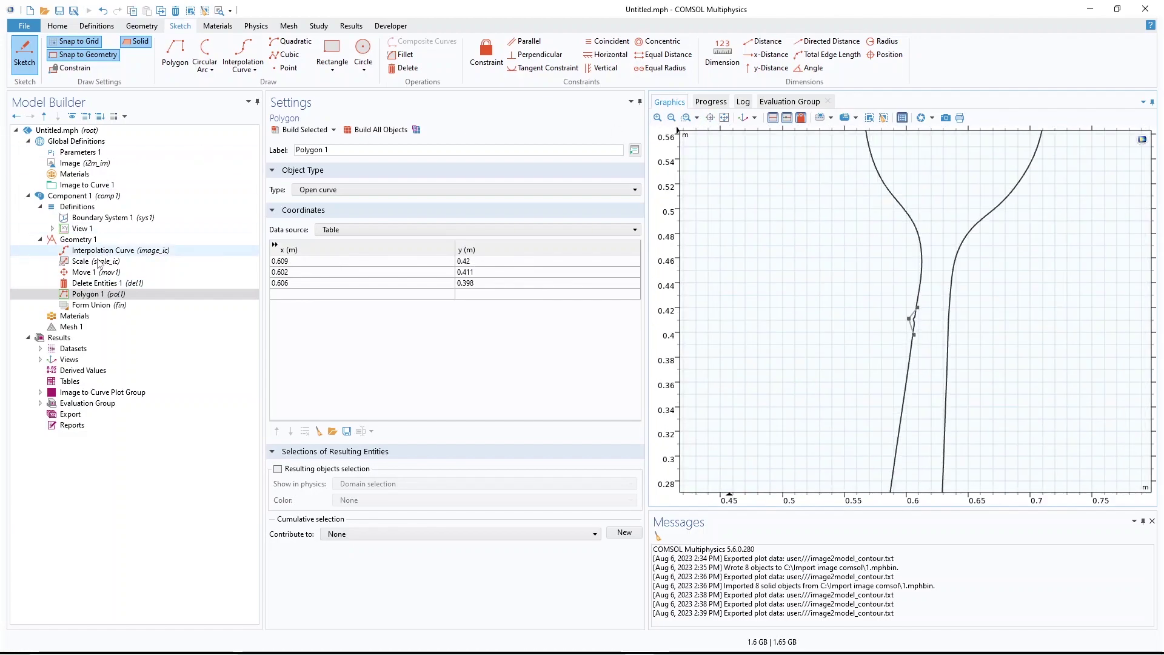
# Add a Partition Objects feature that partitions the spoon outline mov1 with the polygon pol1 as tool object, and build it
pyautogui.rightClick(79, 240)
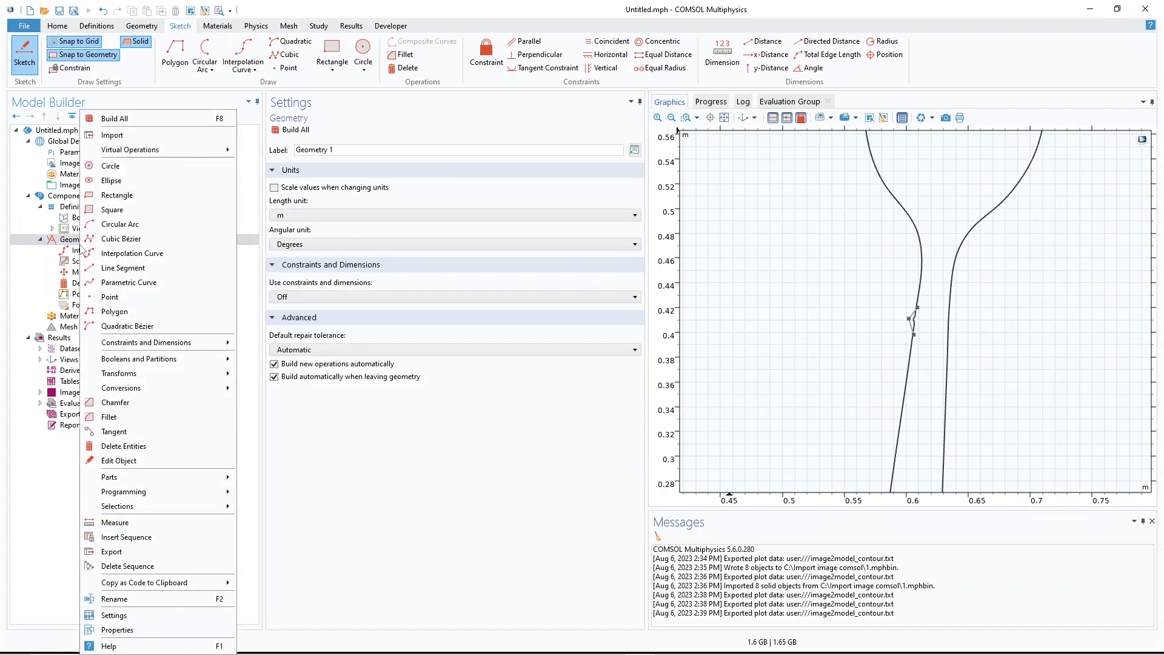
pyautogui.moveTo(200, 359)
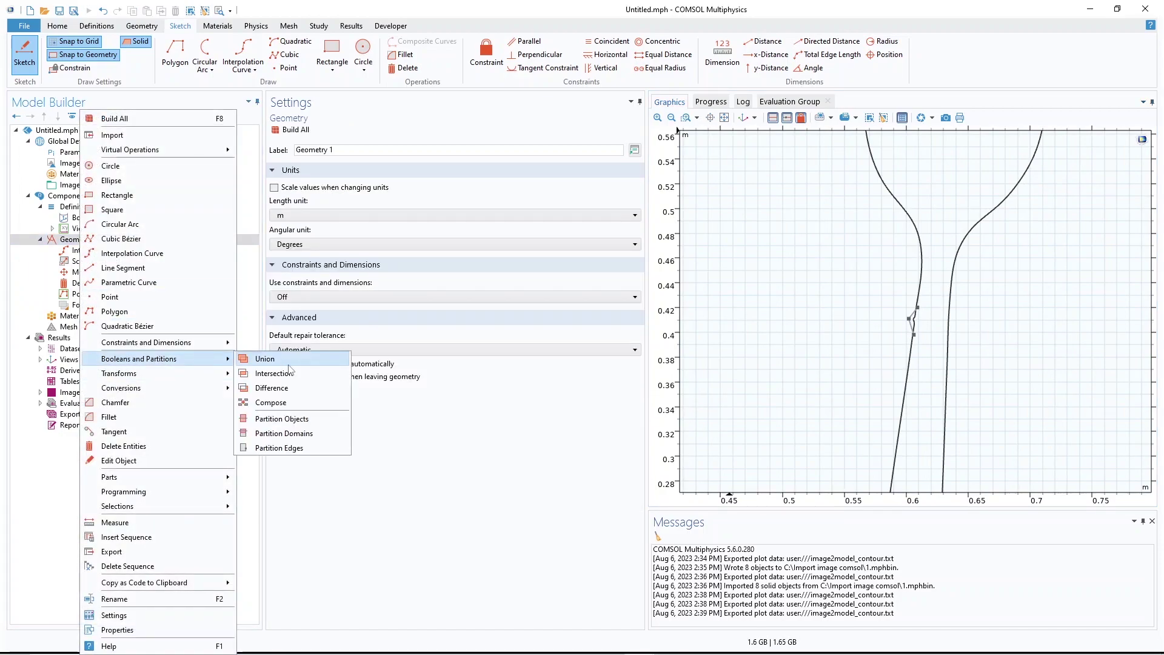
pyautogui.click(298, 419)
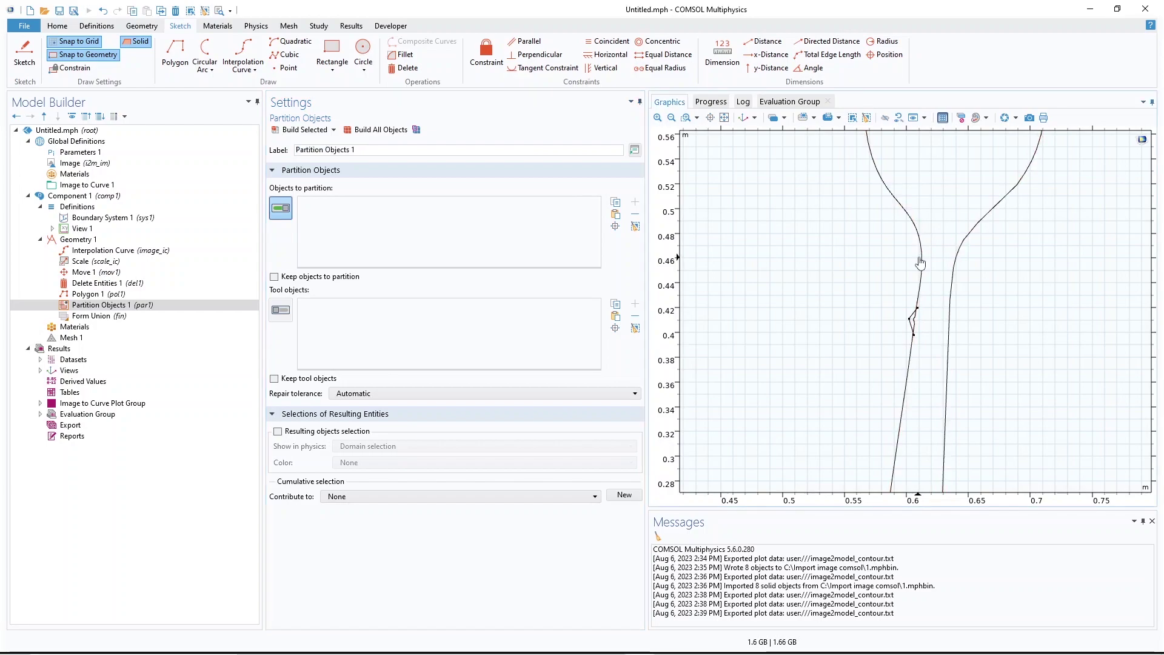
pyautogui.click(280, 310)
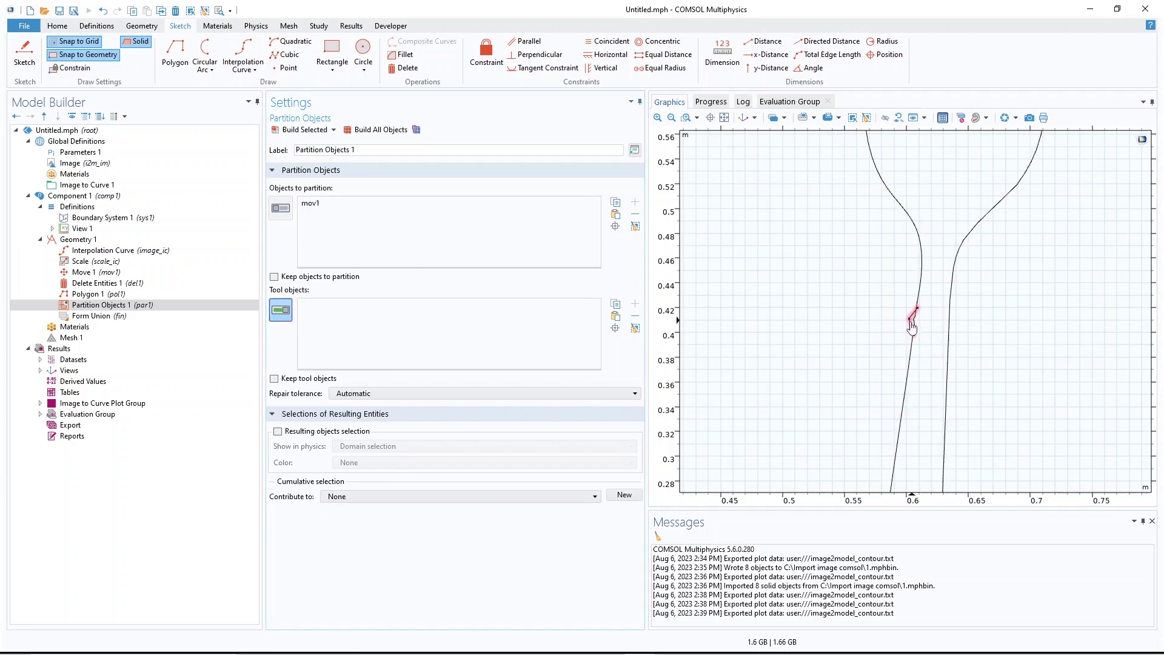
pyautogui.click(304, 130)
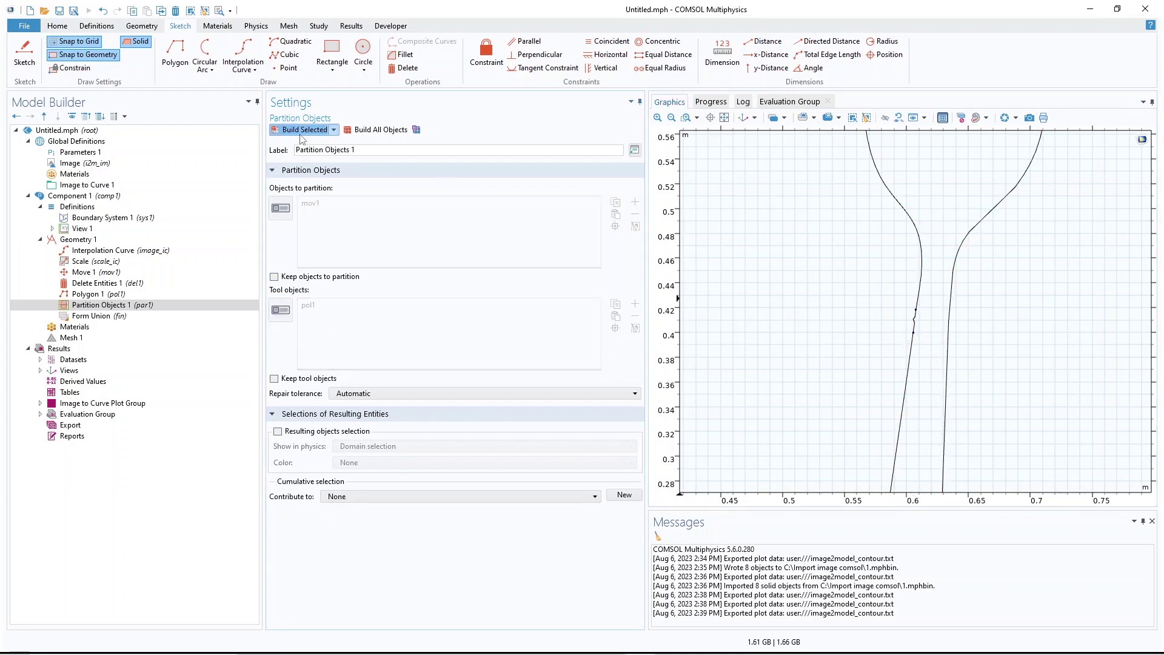
# Build a Split of the partitioned outline par1 and add a second Delete Entities feature to Geometry 1
pyautogui.rightClick(83, 240)
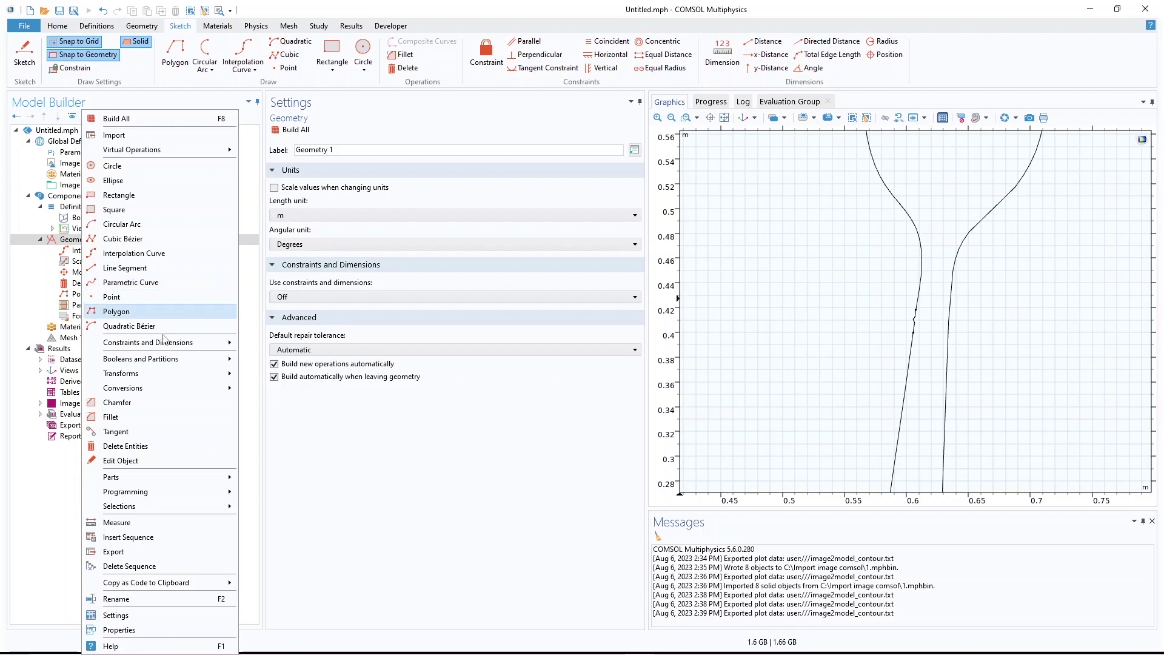
pyautogui.moveTo(196, 393)
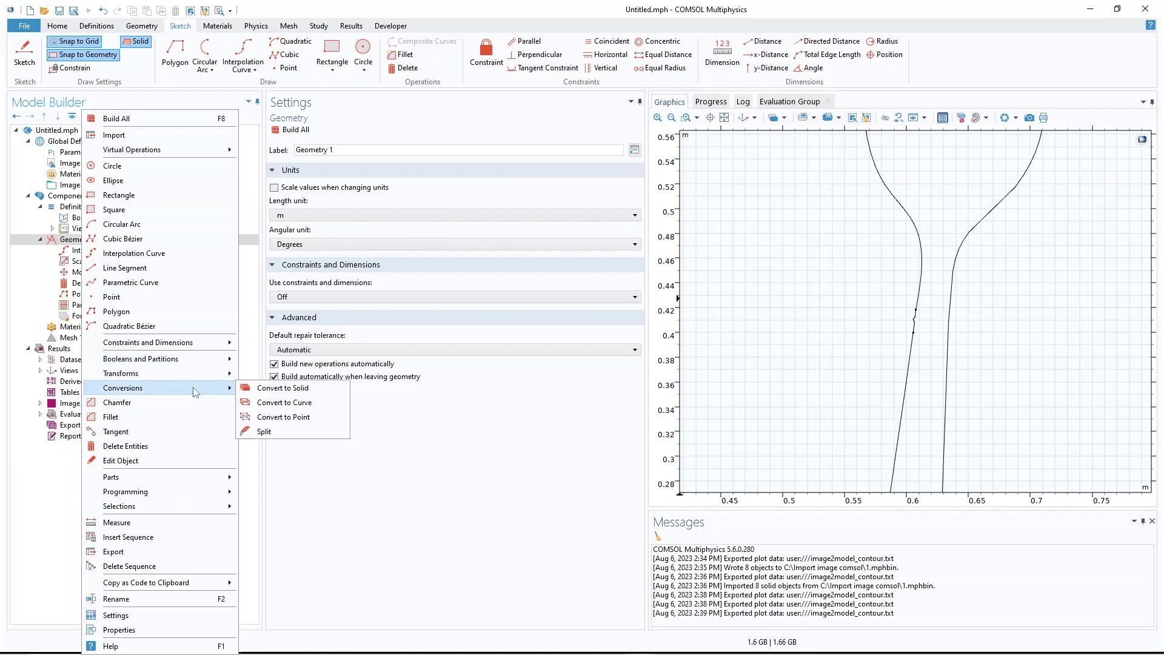
pyautogui.click(264, 431)
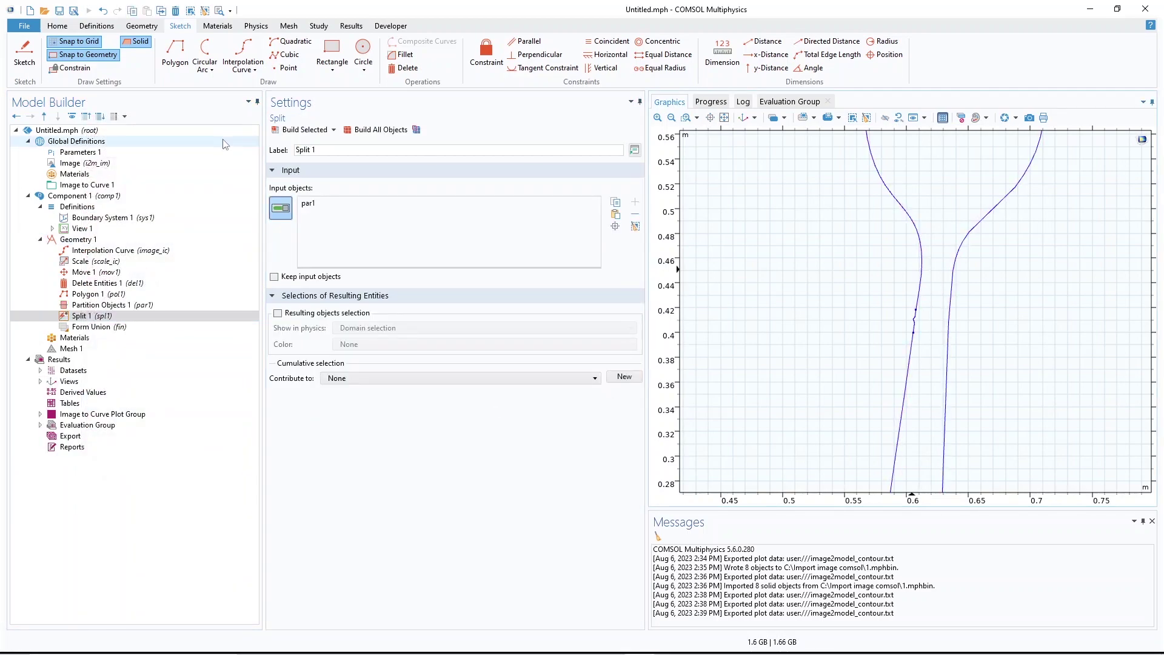
pyautogui.click(305, 130)
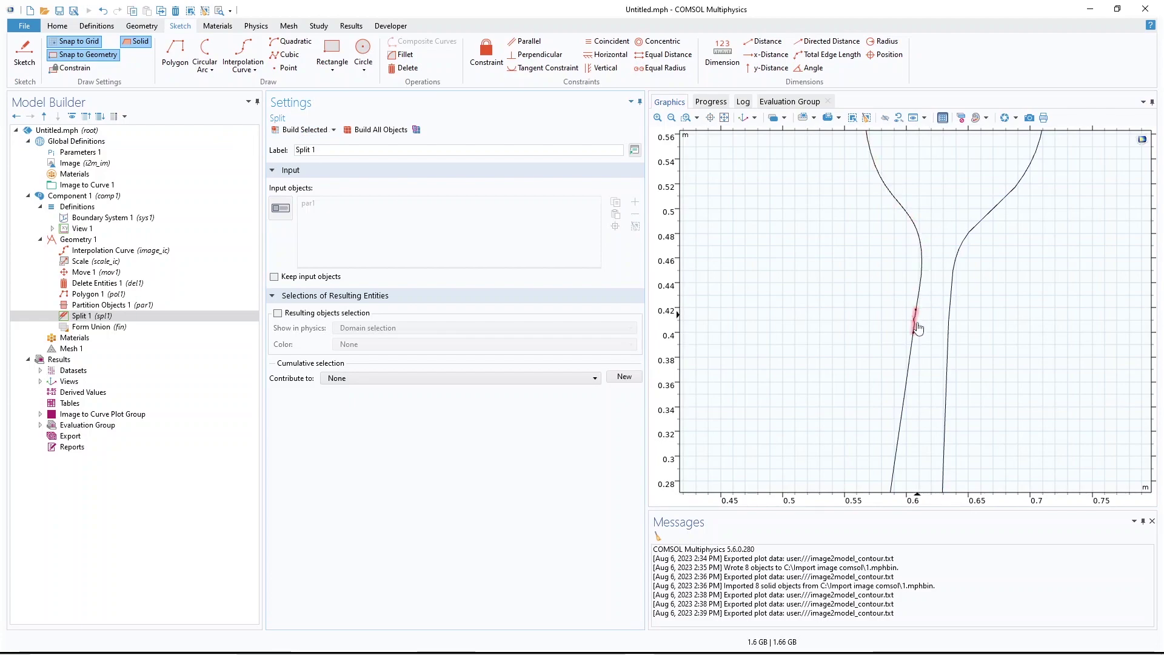
pyautogui.rightClick(89, 240)
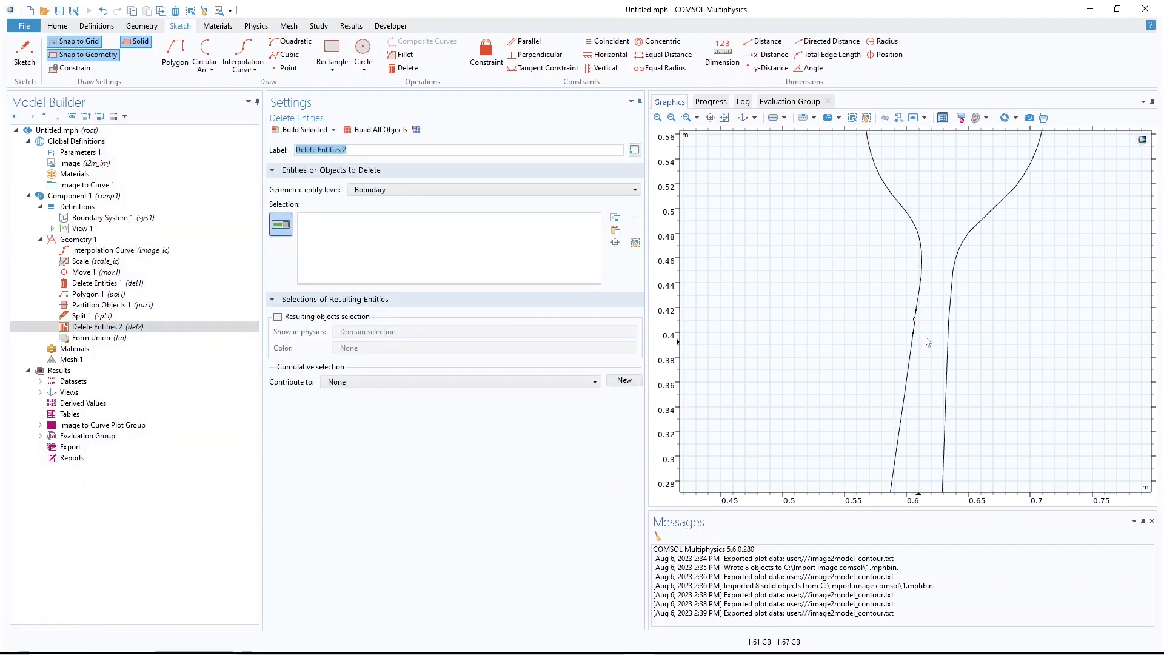
pyautogui.scroll(5, 924, 330)
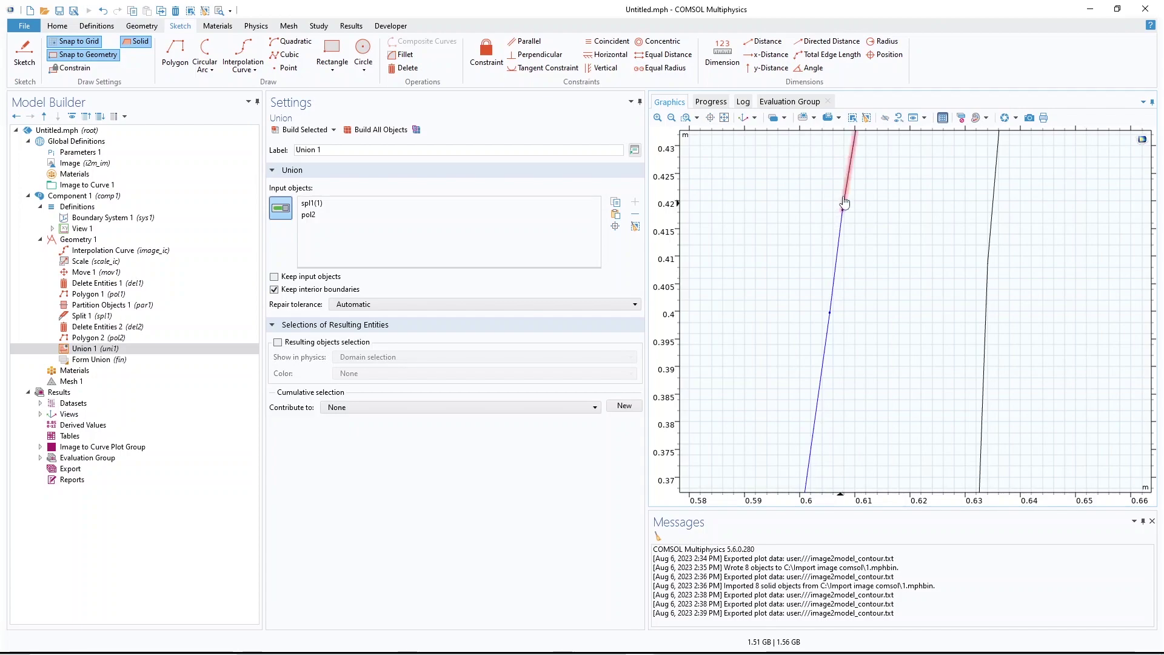
# Add the remaining outline curves spl1(2) and spl1(4) to the Union with spl1(1) and pol2, and build it
pyautogui.click(994, 226)
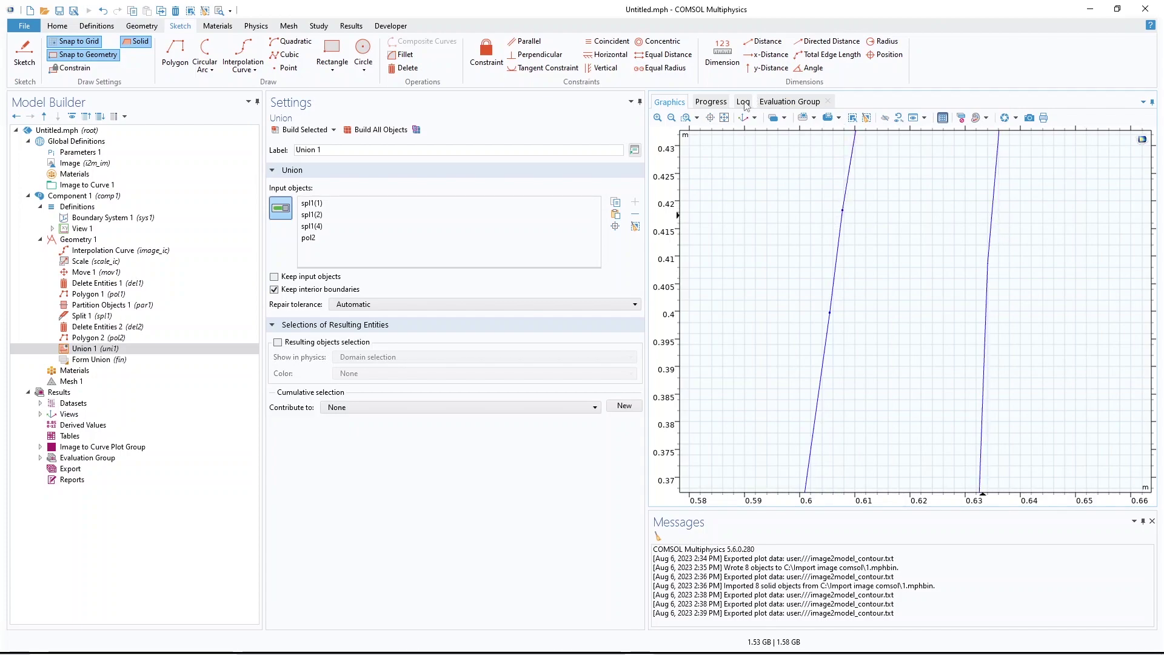
pyautogui.click(671, 118)
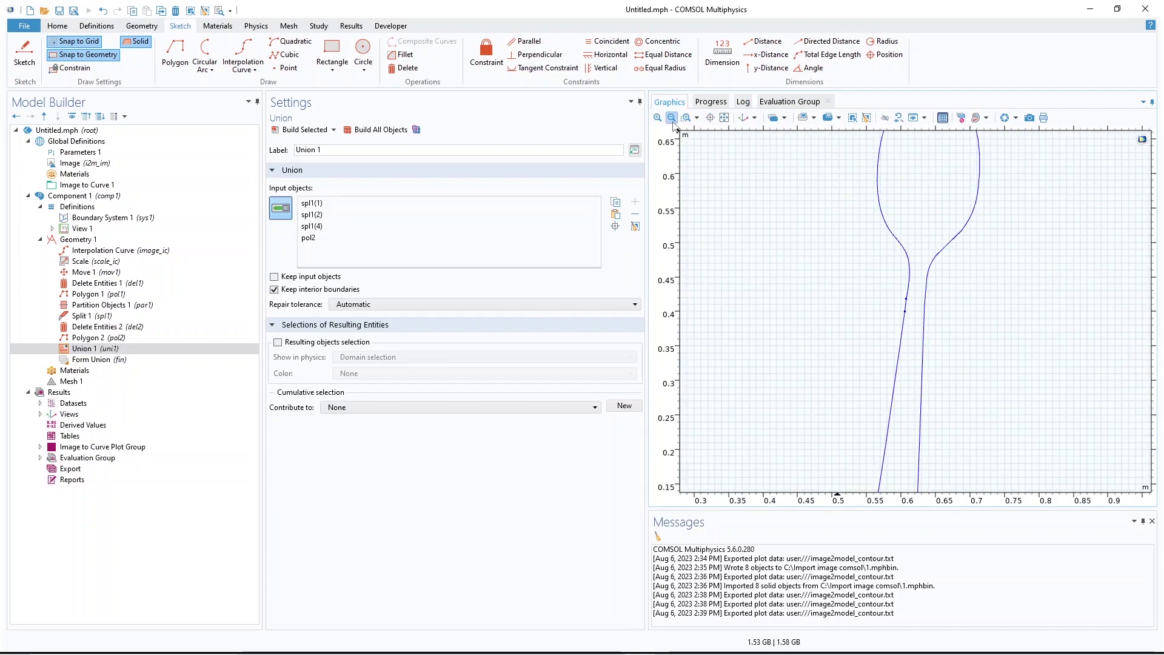
pyautogui.click(670, 118)
pyautogui.click(305, 130)
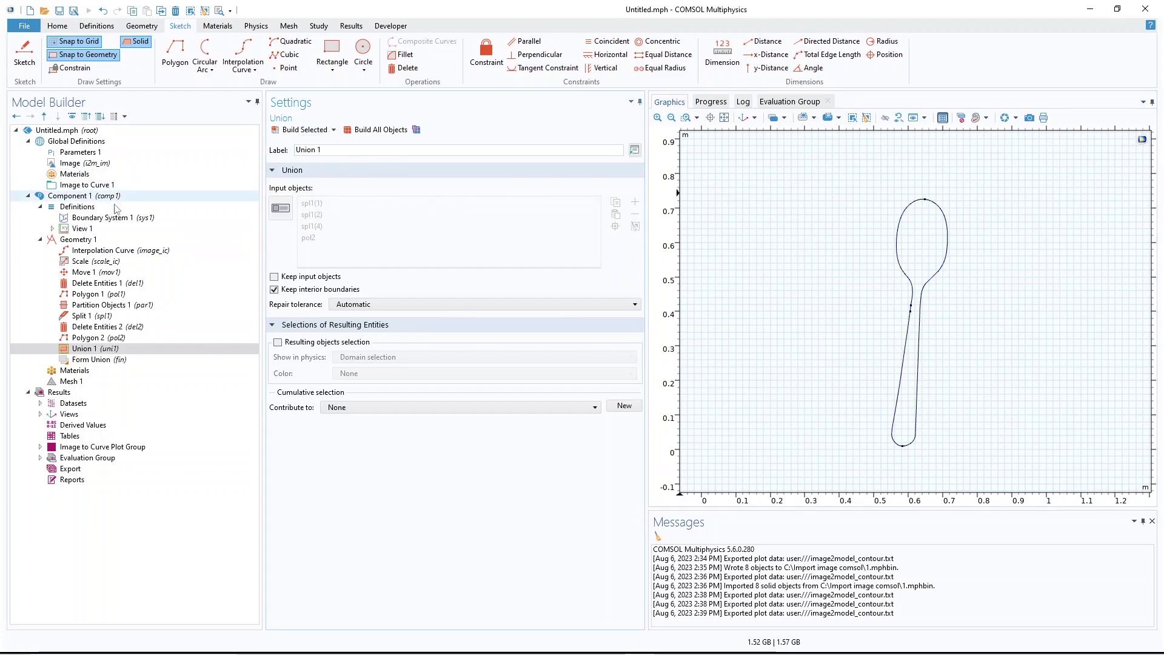
# Add a Convert to Solid feature with the united spoon outline uni1 as its input object, and build it
pyautogui.click(85, 240)
pyautogui.rightClick(84, 240)
pyautogui.moveTo(206, 360)
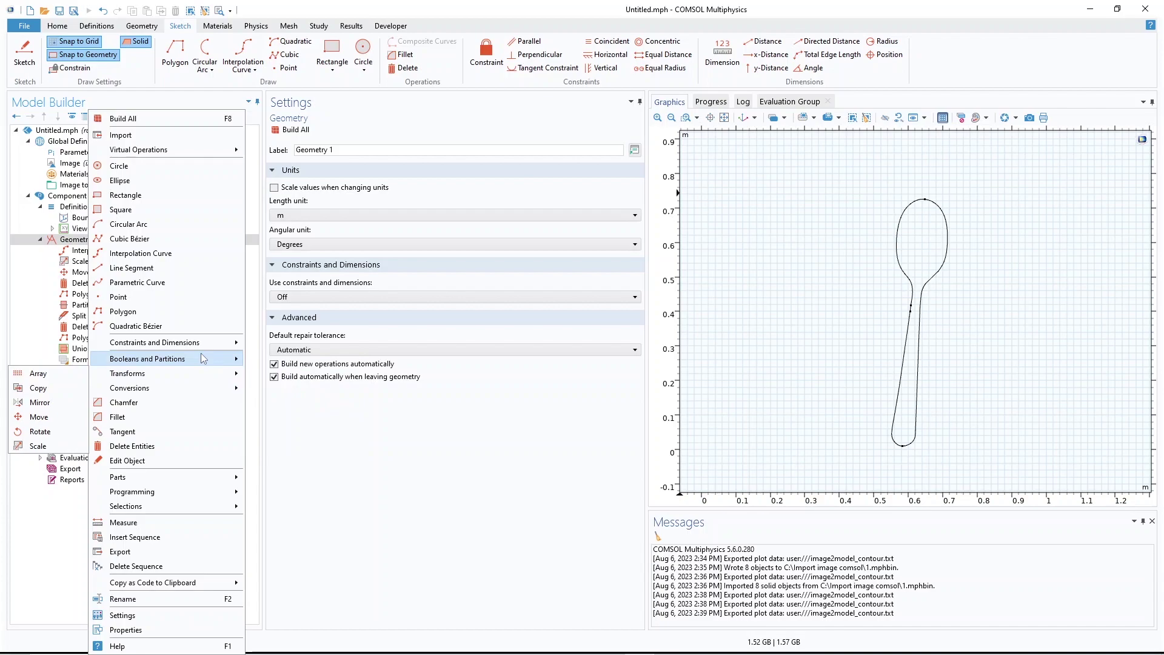
pyautogui.moveTo(220, 394)
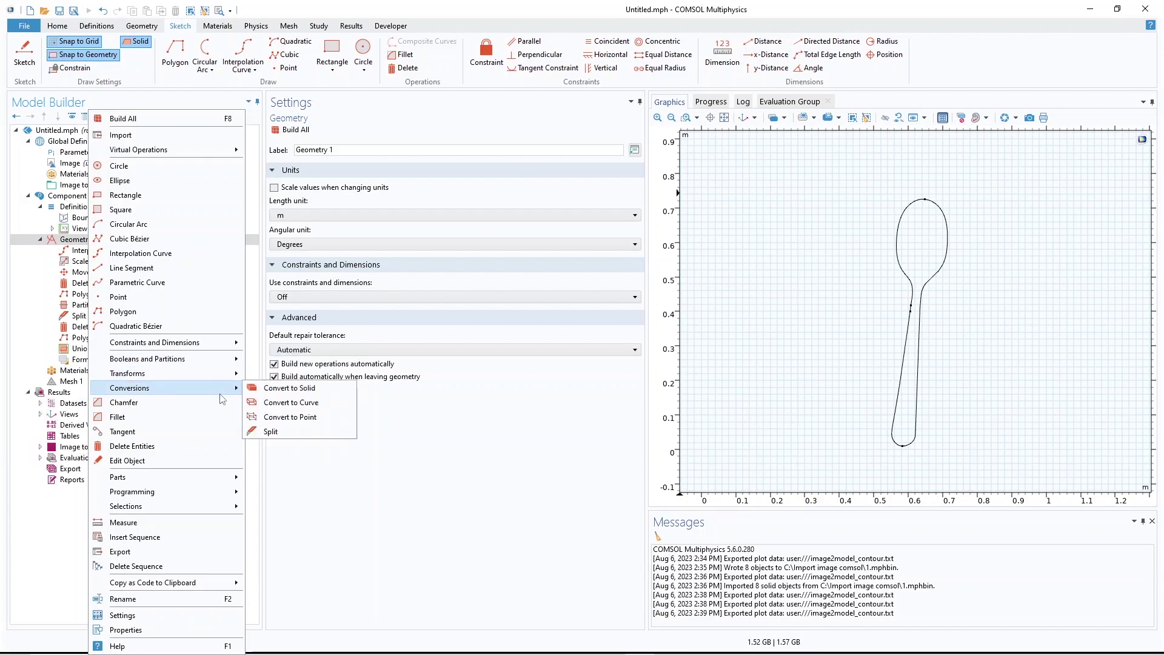
pyautogui.click(273, 388)
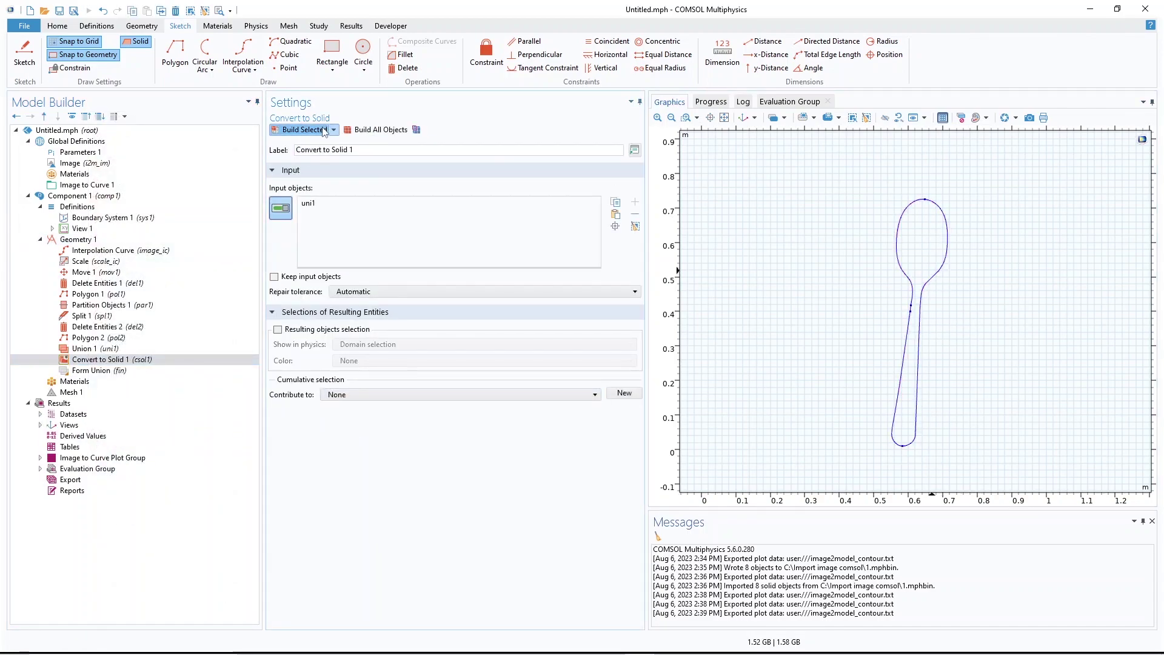
pyautogui.click(304, 129)
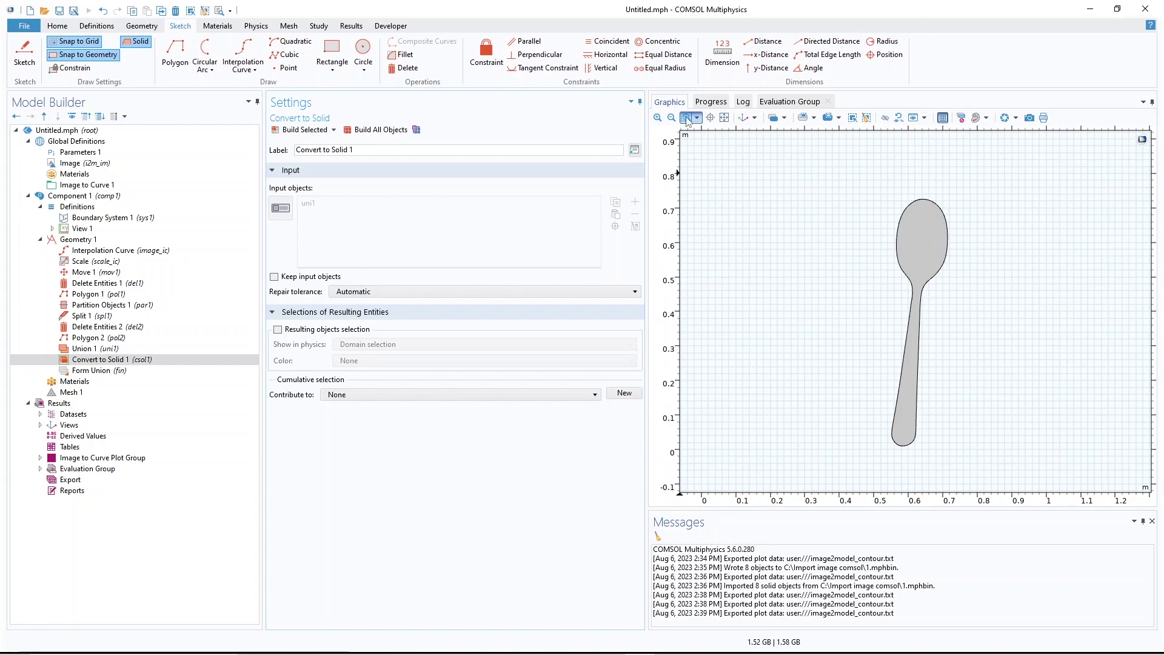
pyautogui.moveTo(995, 194); pyautogui.dragTo(899, 306)
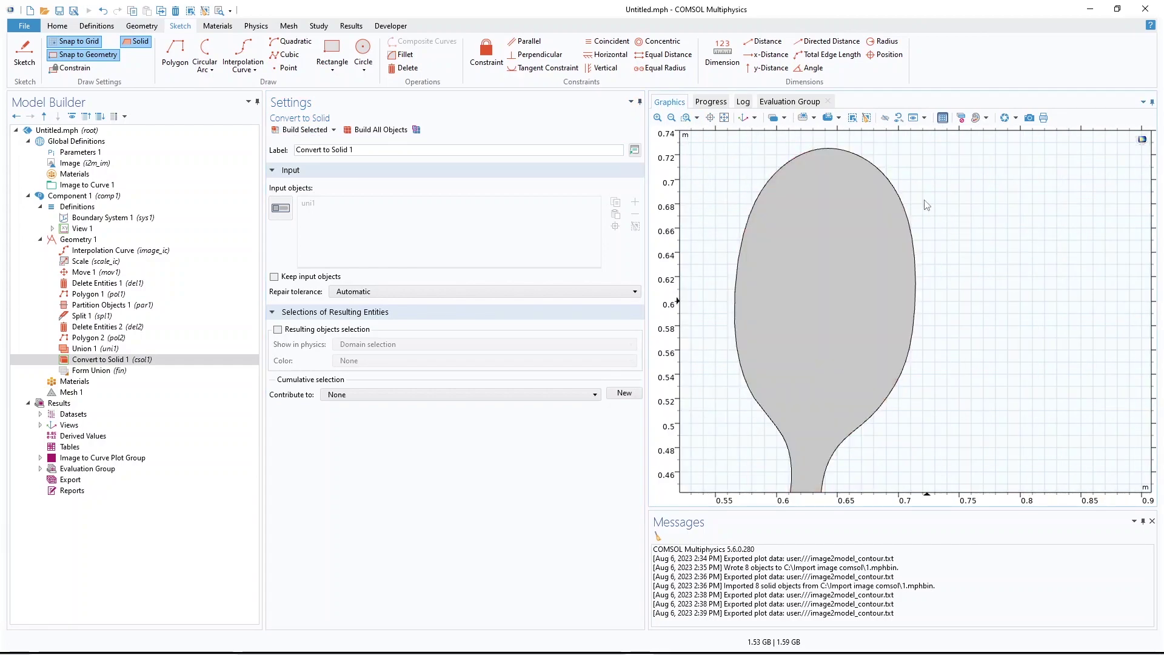
pyautogui.click(671, 118)
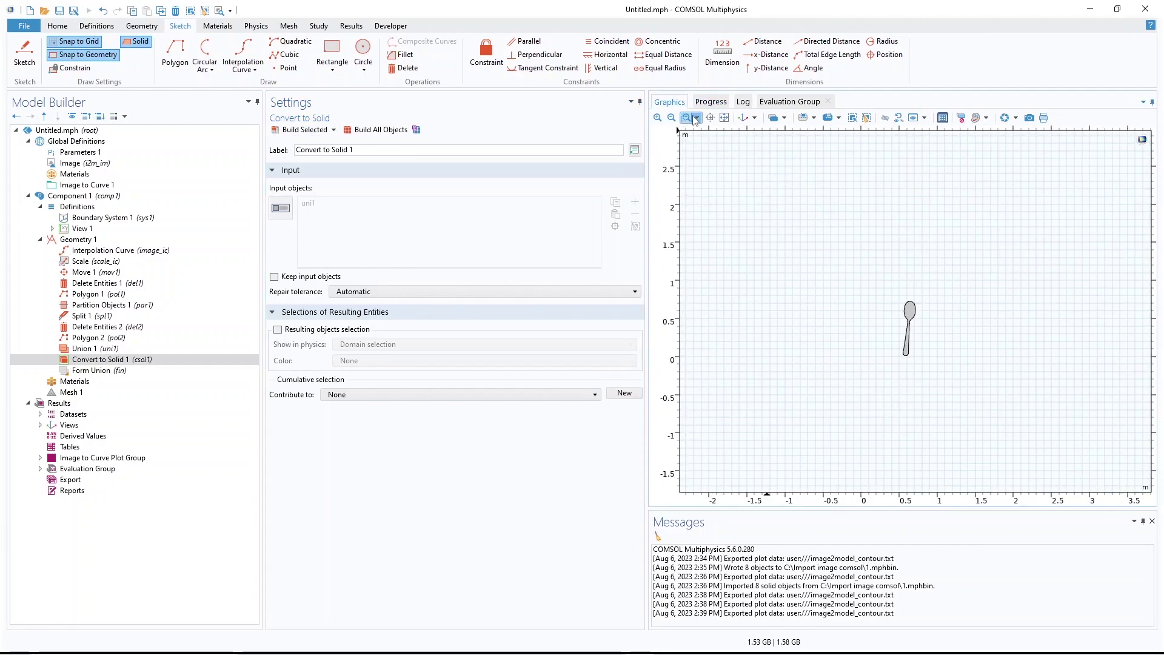
pyautogui.click(687, 118)
pyautogui.moveTo(975, 148); pyautogui.dragTo(847, 487)
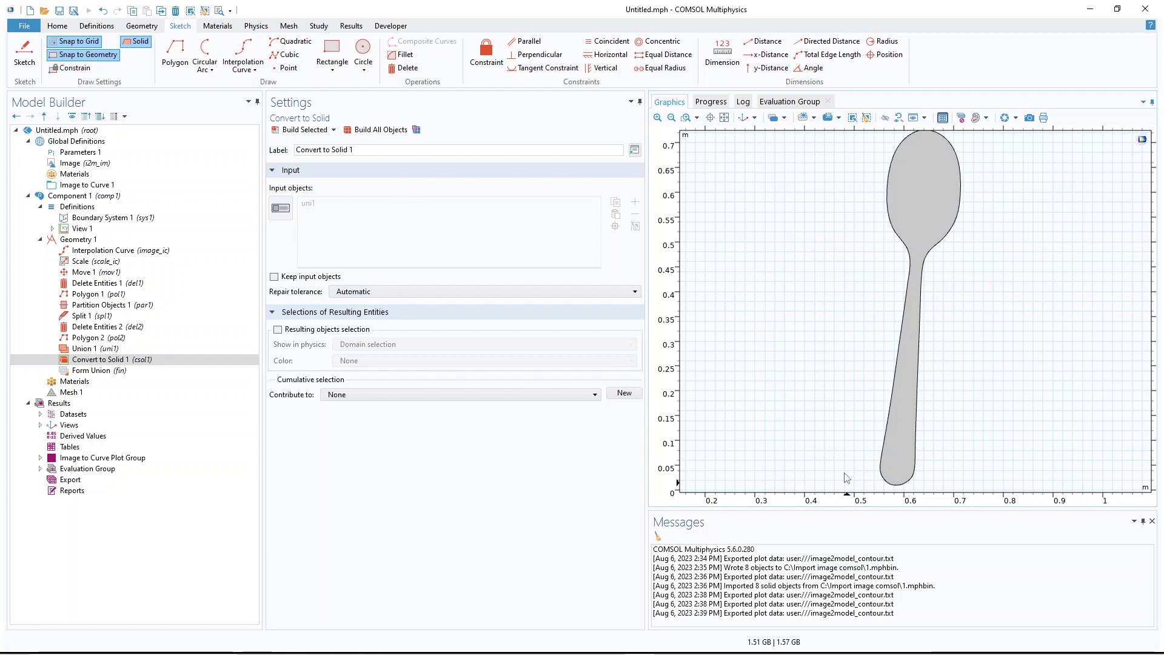
pyautogui.click(671, 117)
pyautogui.click(685, 117)
pyautogui.moveTo(883, 229); pyautogui.dragTo(952, 408)
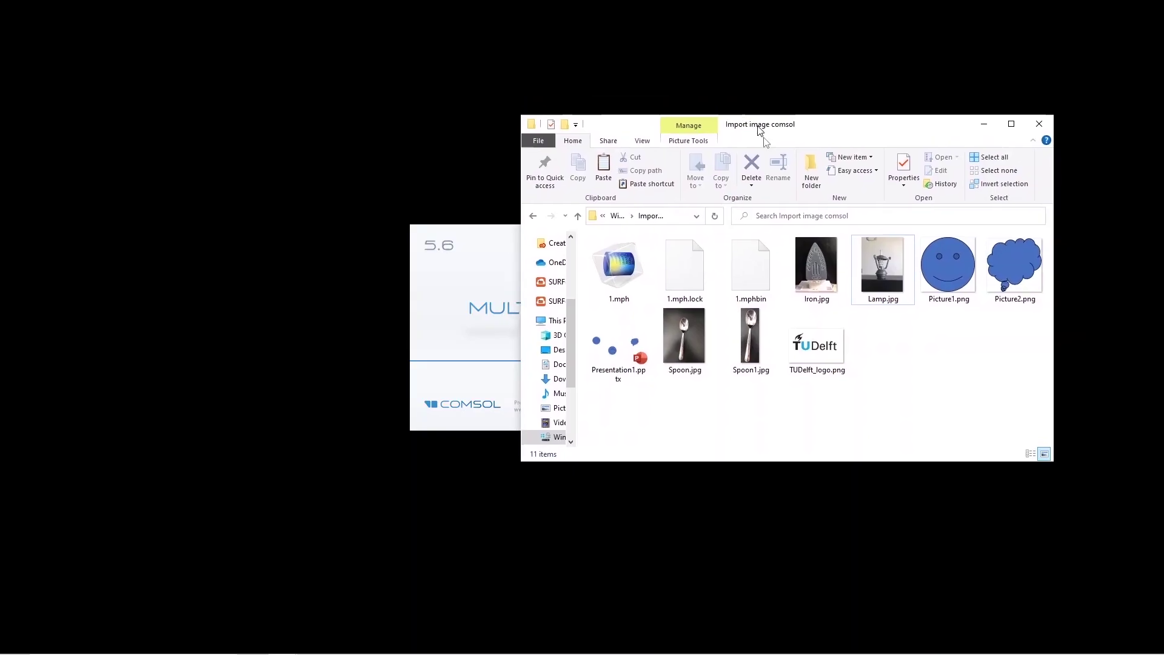
# Open the image Iron.jpg from the Import image comsol folder in Paint
pyautogui.moveTo(761, 129); pyautogui.dragTo(782, 101)
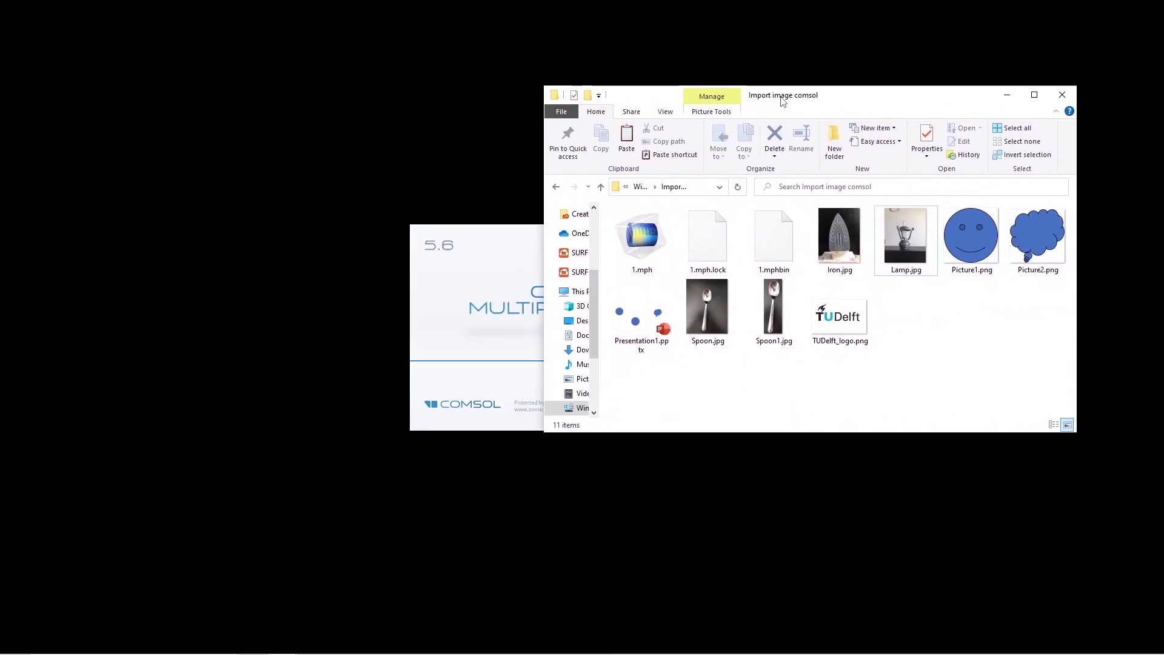
pyautogui.click(844, 251)
pyautogui.rightClick(844, 251)
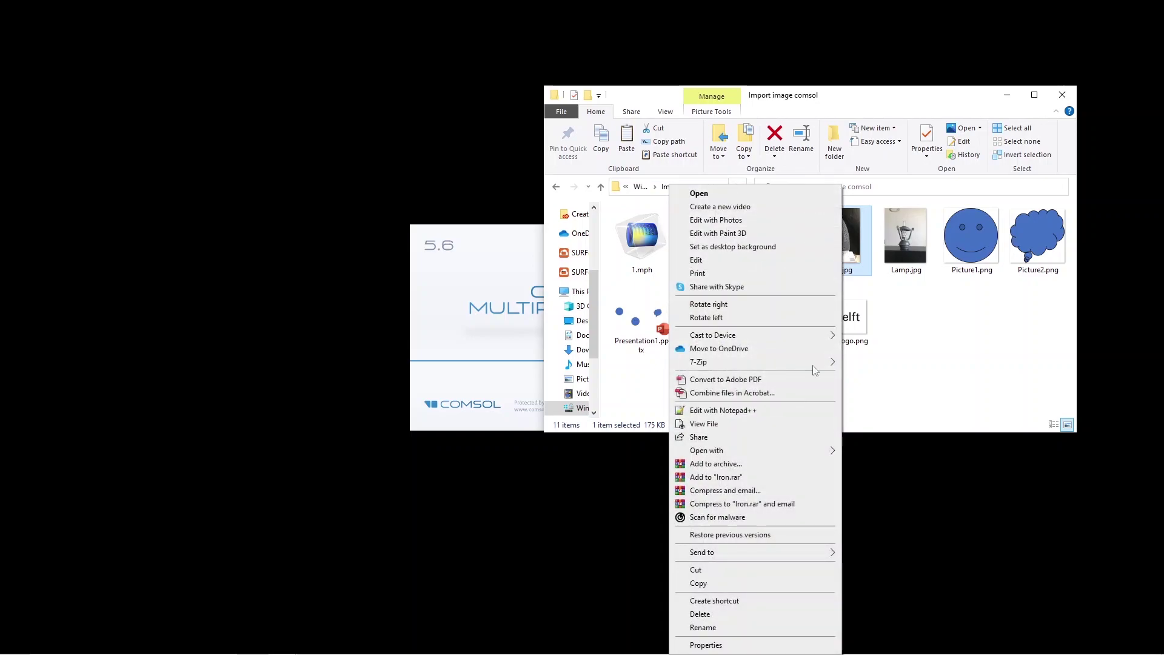
pyautogui.moveTo(794, 451)
pyautogui.click(868, 492)
# Crop the picture to the iron's soleplate and save the result as the JPEG file Iron1.jpg
pyautogui.moveTo(4, 88); pyautogui.dragTo(357, 477)
pyautogui.hotkey('ctrl', 'shift', 'x')
pyautogui.click(17, 21)
pyautogui.click(41, 125)
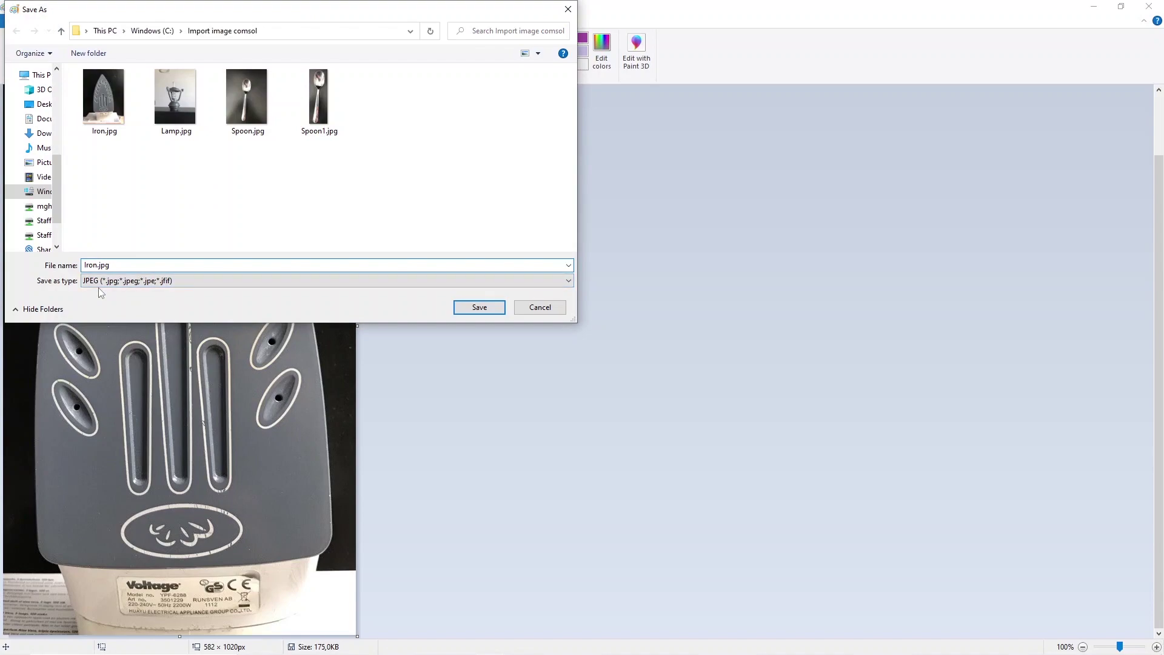
pyautogui.write('1')
pyautogui.press('Return')
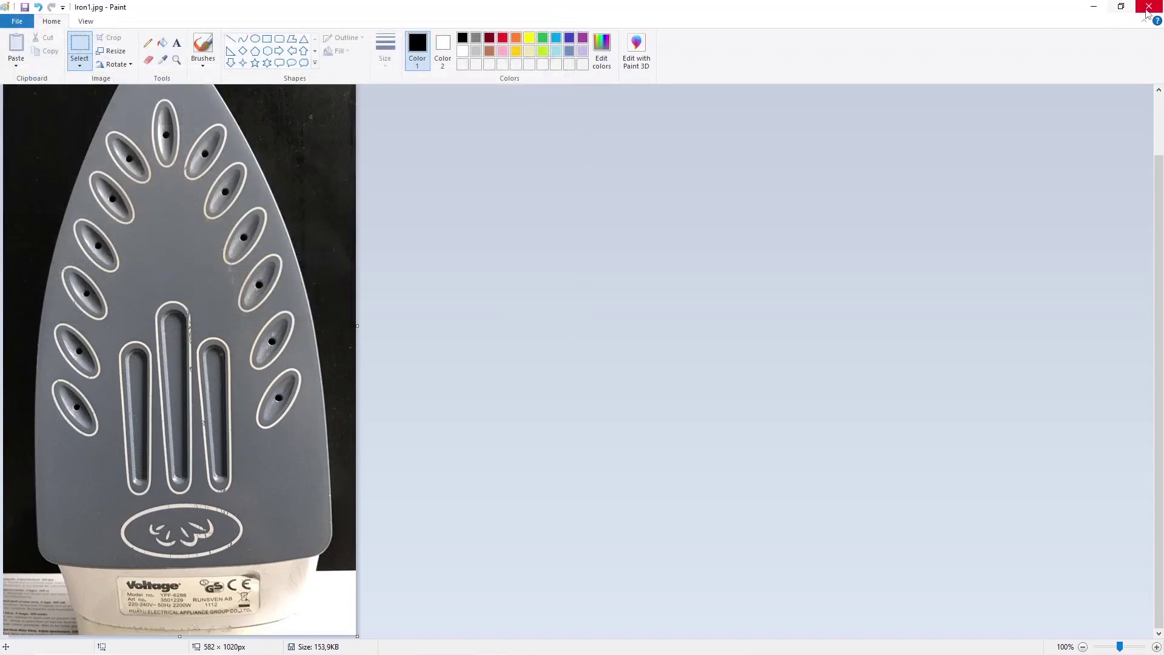
pyautogui.click(1097, 8)
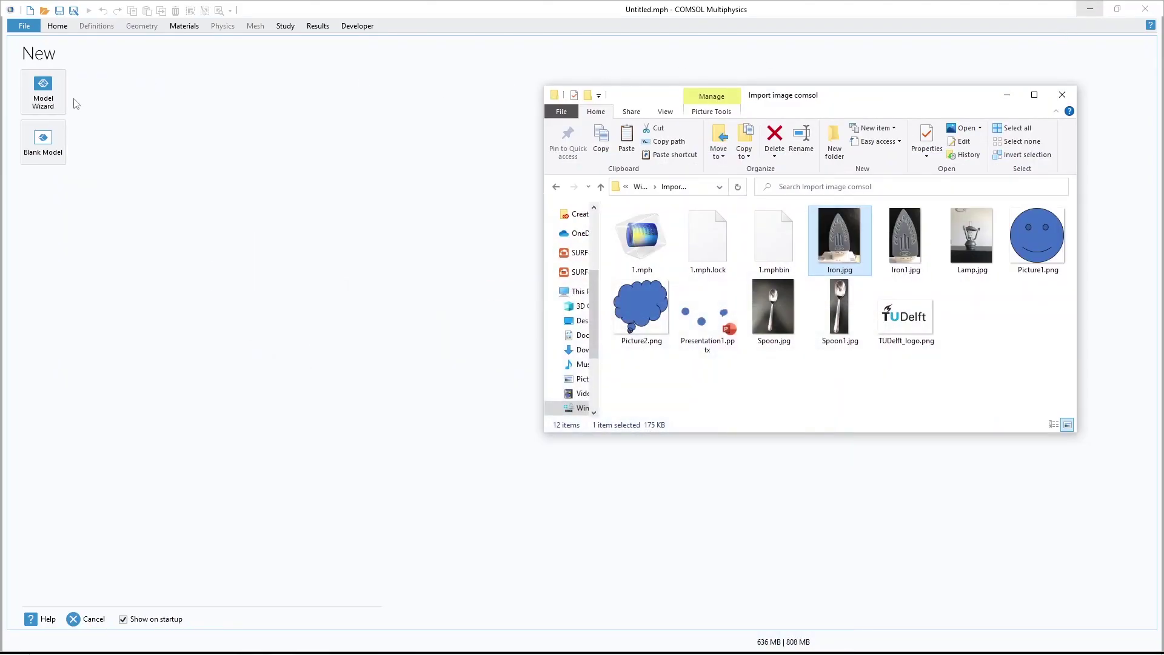
# Create a new 2D model with the Model Wizard in COMSOL and add the Image to Curve add-in to it
pyautogui.click(43, 93)
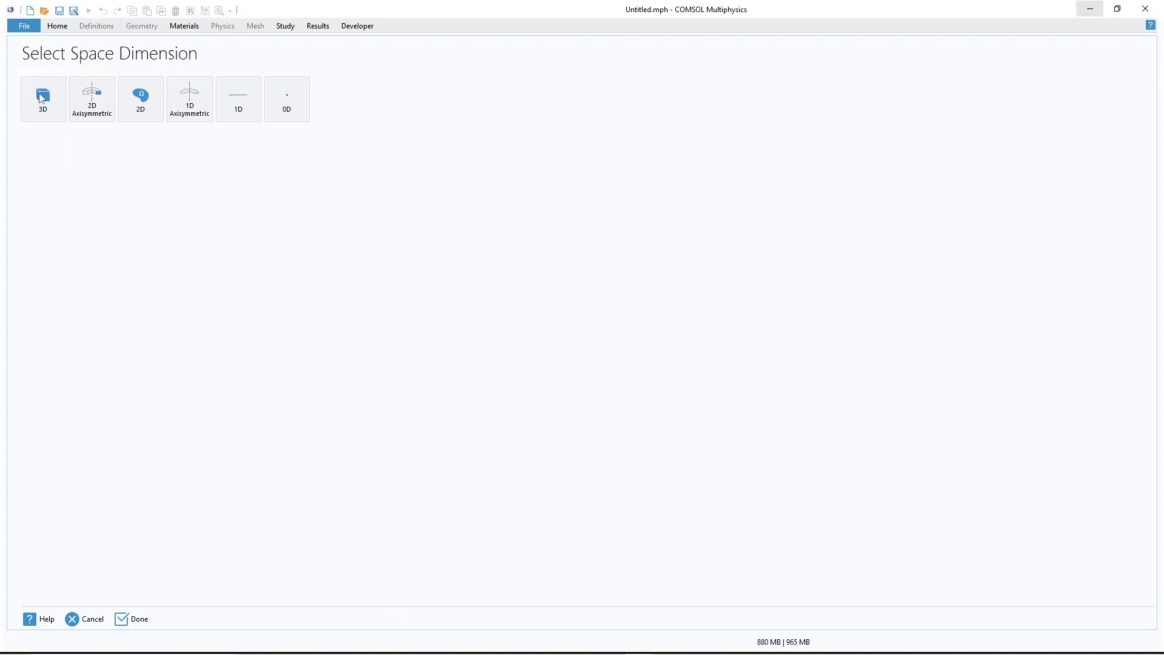
pyautogui.click(139, 111)
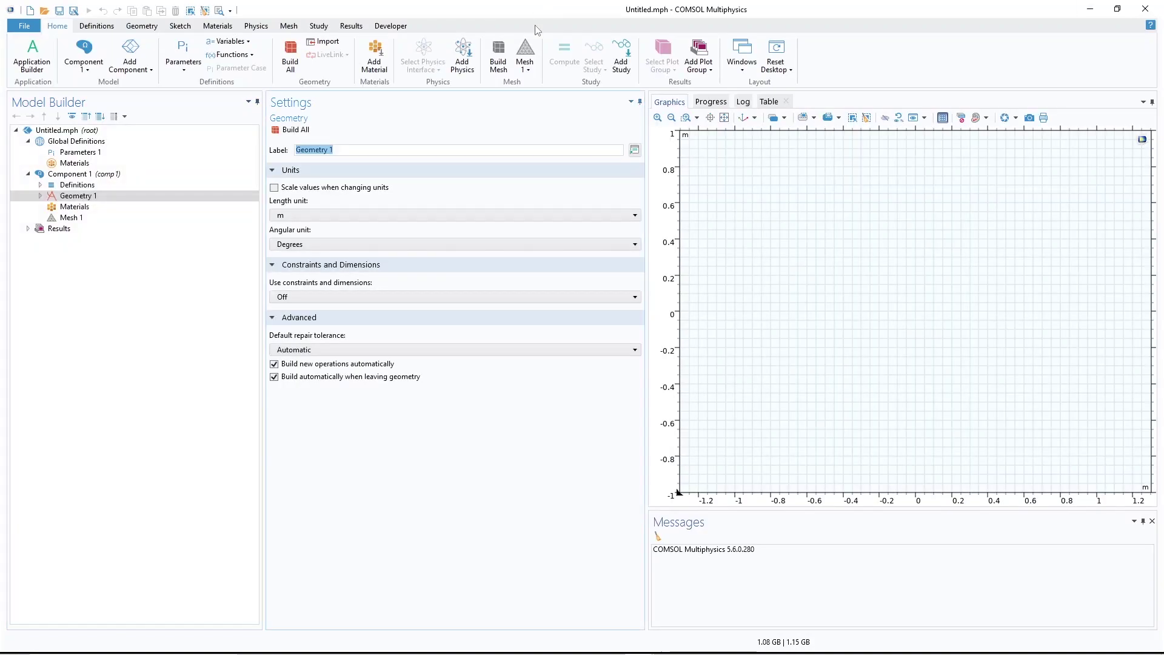
pyautogui.click(390, 26)
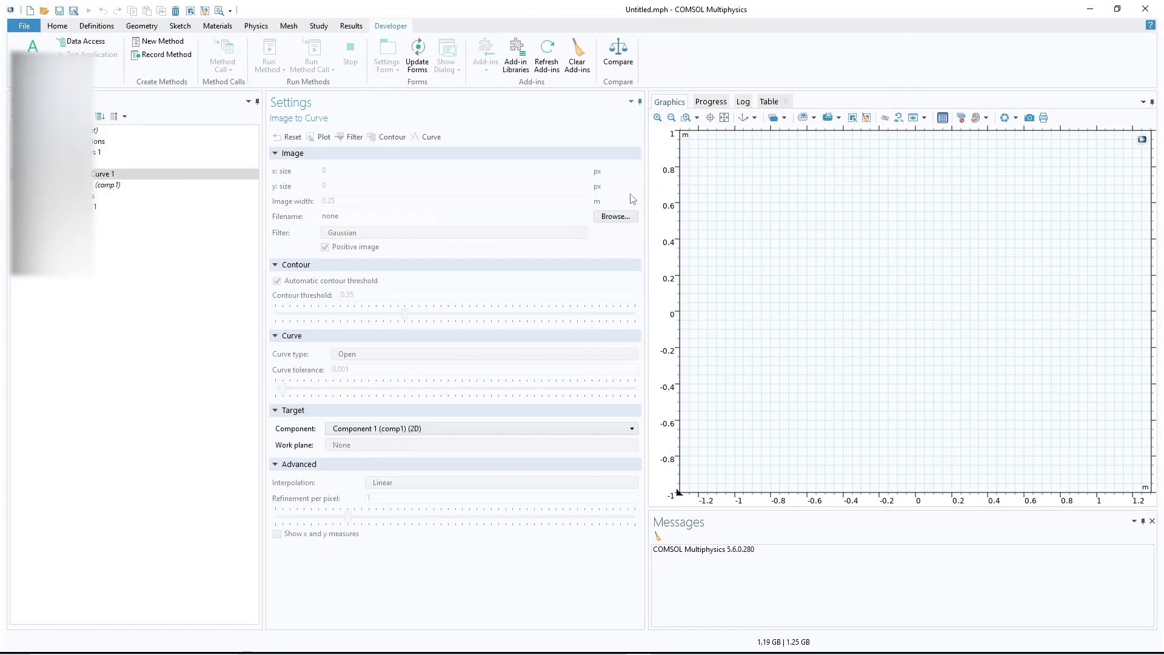
# Import Iron1.jpg into Image to Curve and generate its curve in the geometry of Component 1
pyautogui.click(624, 216)
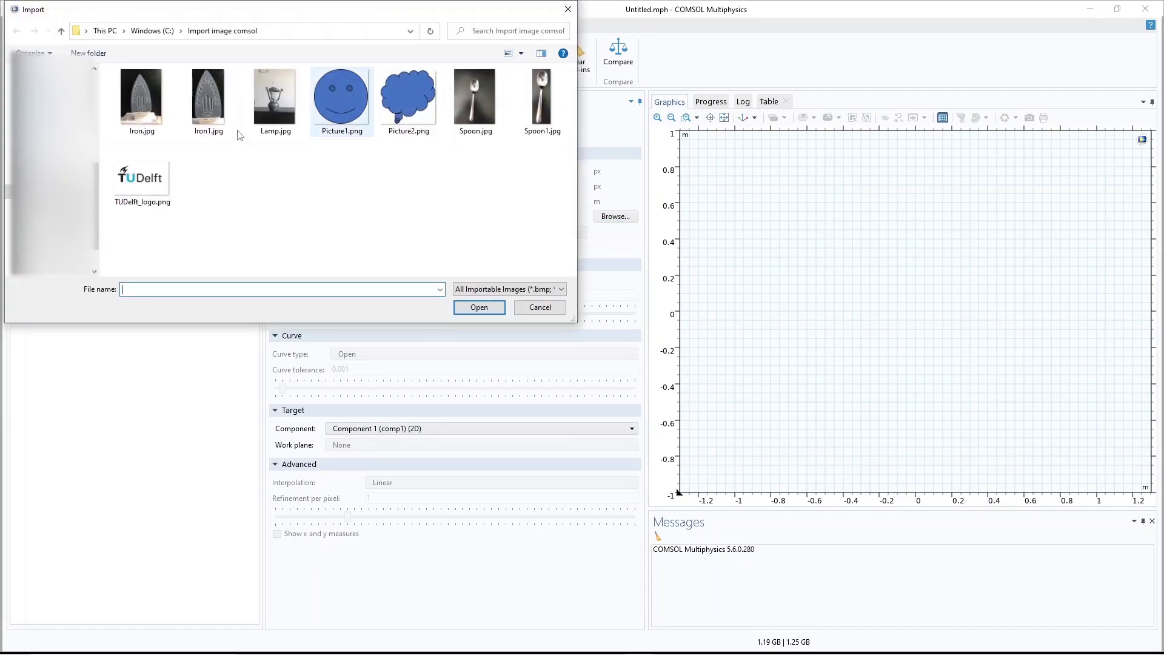
pyautogui.click(227, 111)
pyautogui.doubleClick(226, 111)
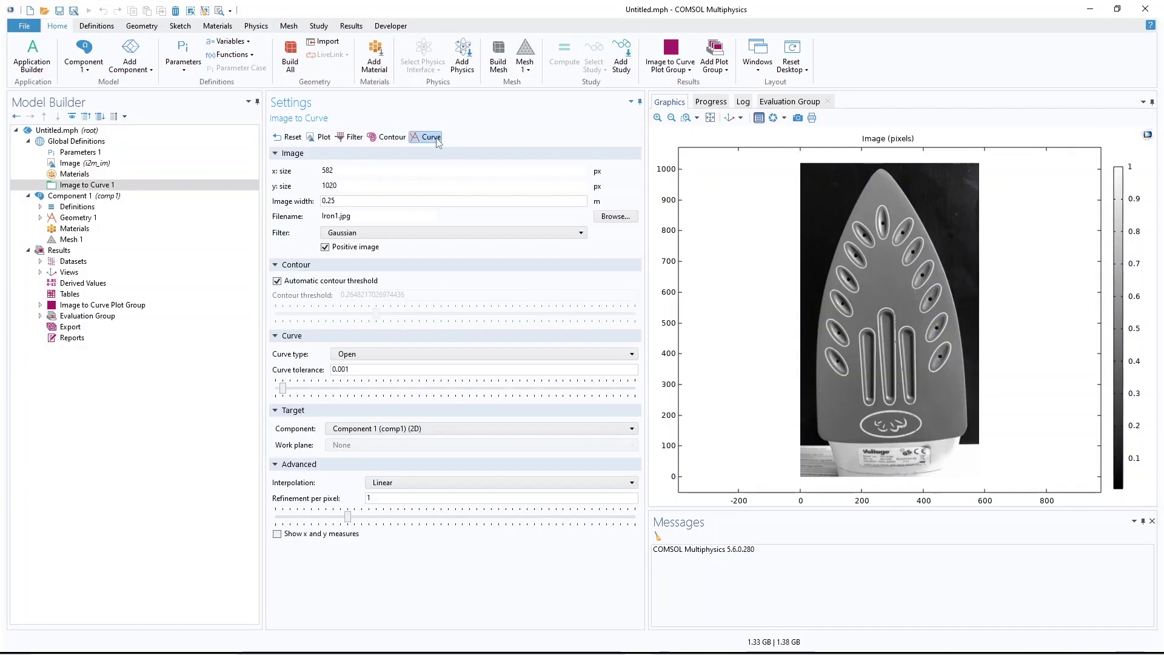
pyautogui.click(431, 138)
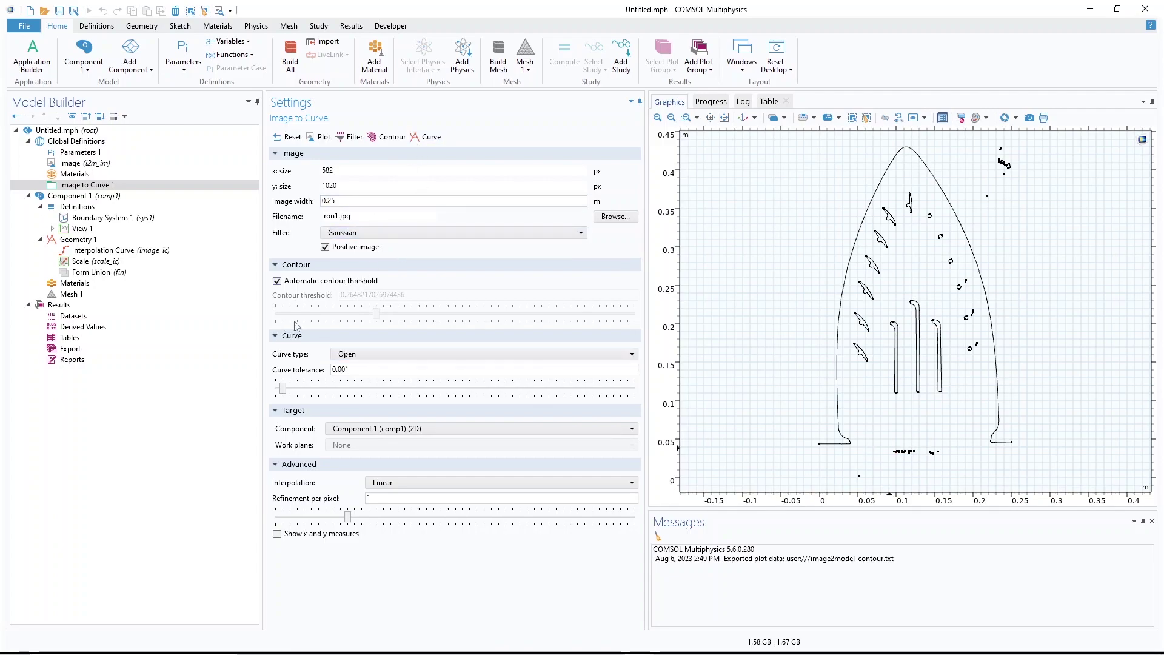
# Turn off the automatic contour threshold, plot the contour on the iron image and set the threshold to 0.38
pyautogui.click(316, 281)
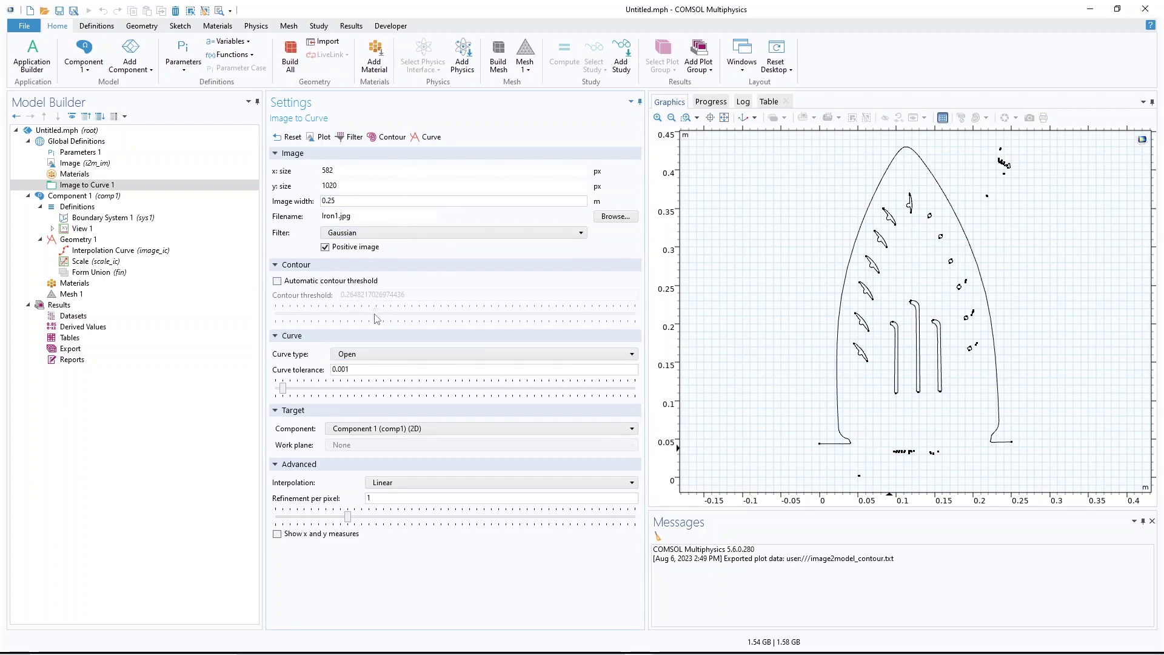
pyautogui.click(400, 139)
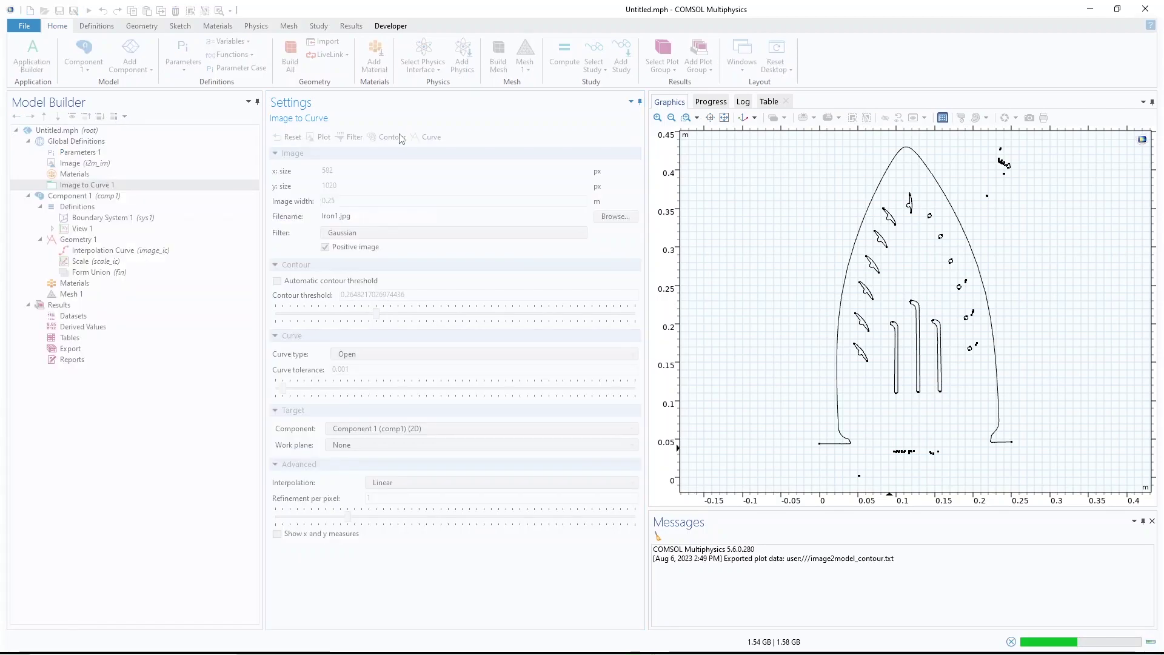
pyautogui.moveTo(376, 313); pyautogui.dragTo(418, 315)
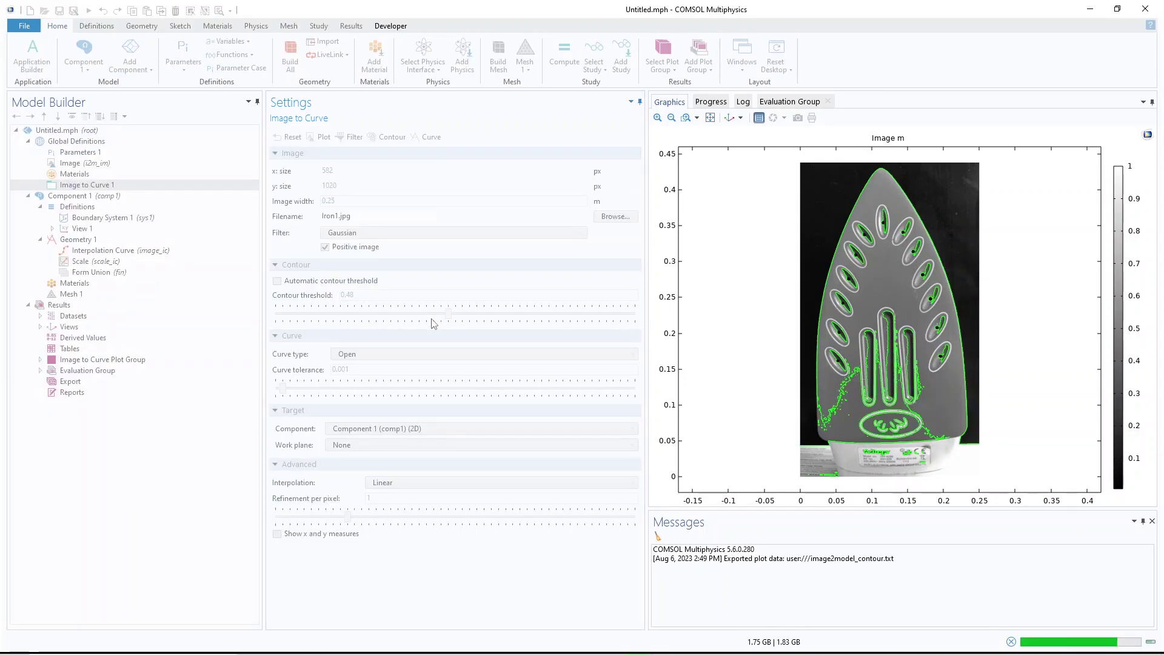
pyautogui.click(409, 315)
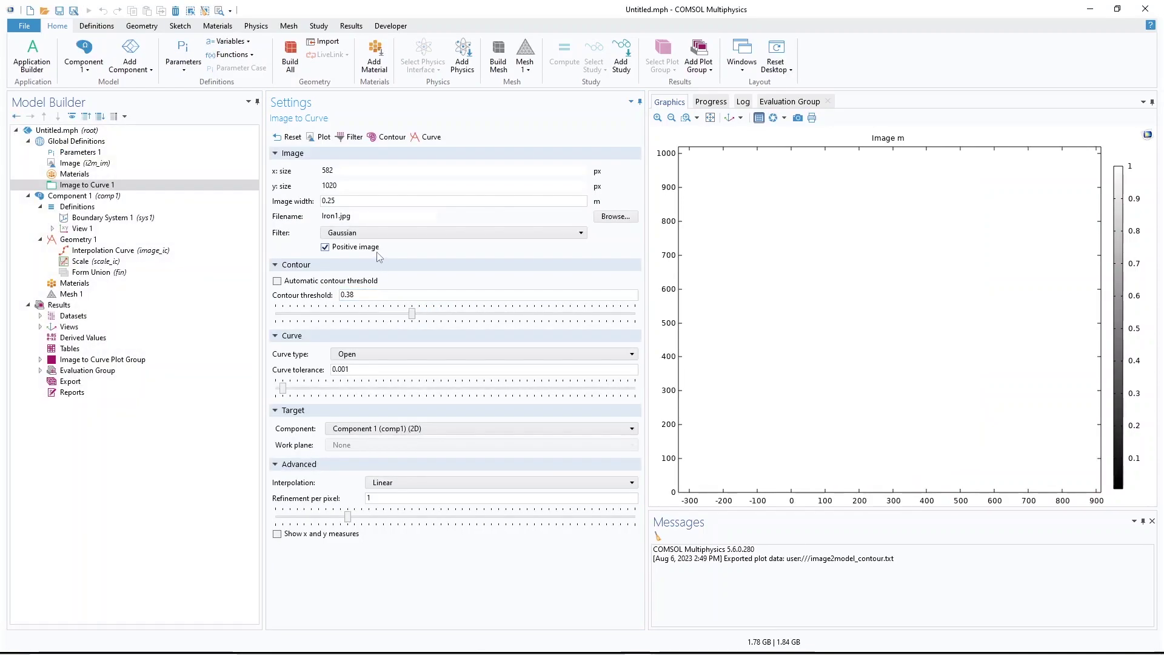
# Set the image filter to None, try a contour threshold of 0.28, and regenerate the iron's curve
pyautogui.click(377, 233)
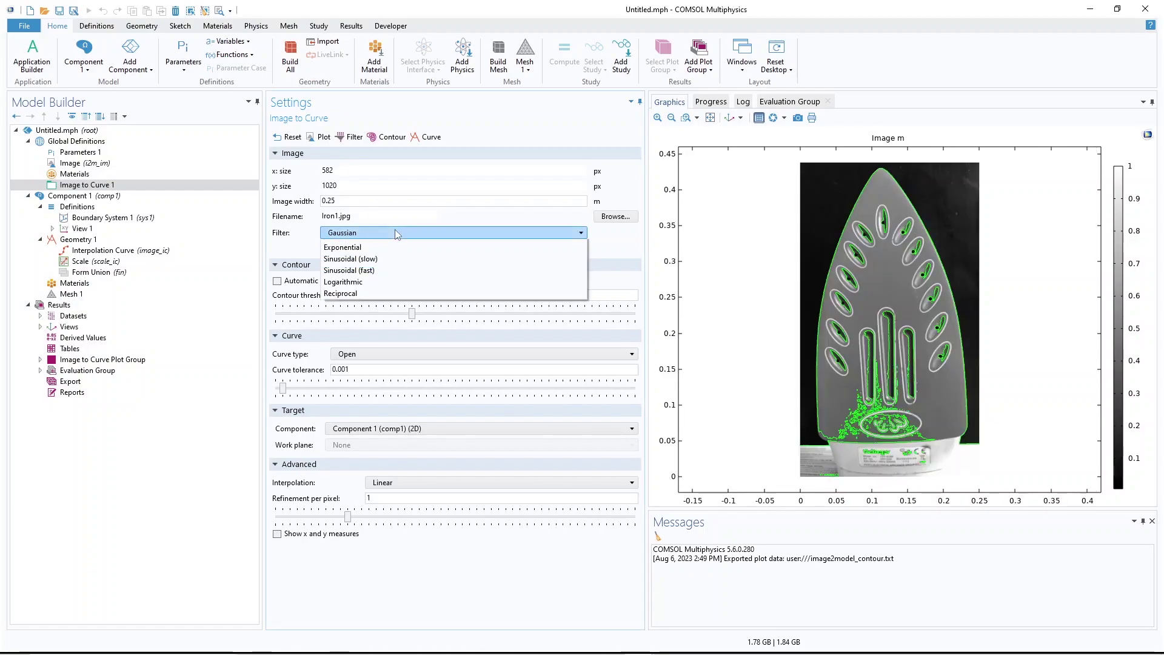
pyautogui.click(374, 245)
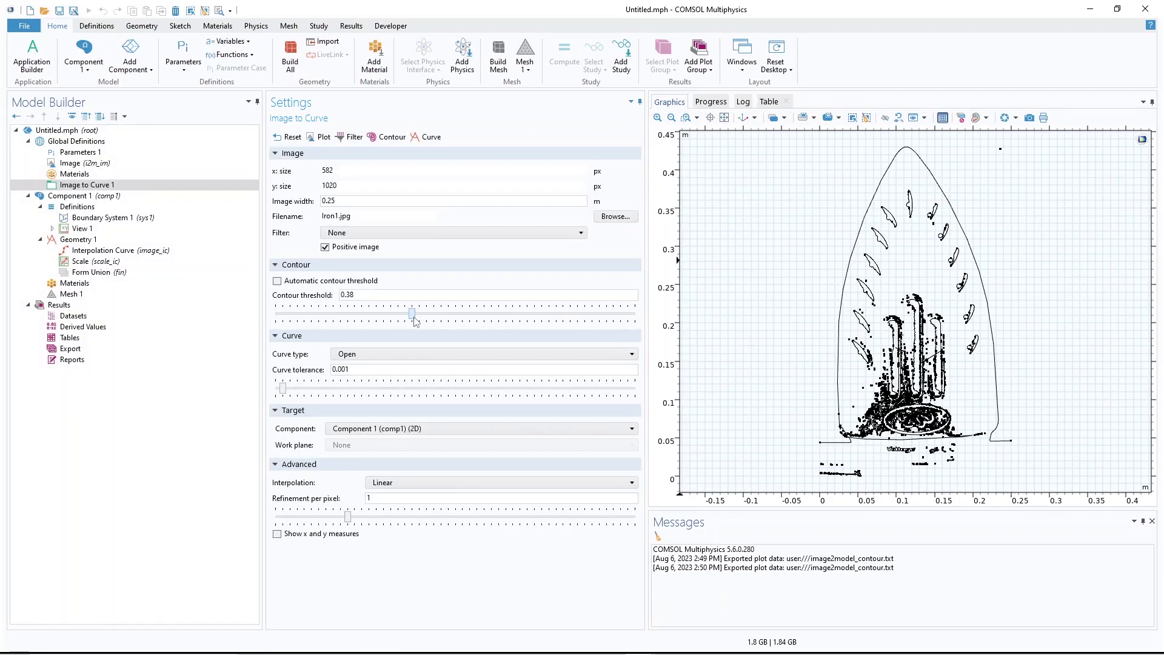
pyautogui.moveTo(412, 314); pyautogui.dragTo(376, 314)
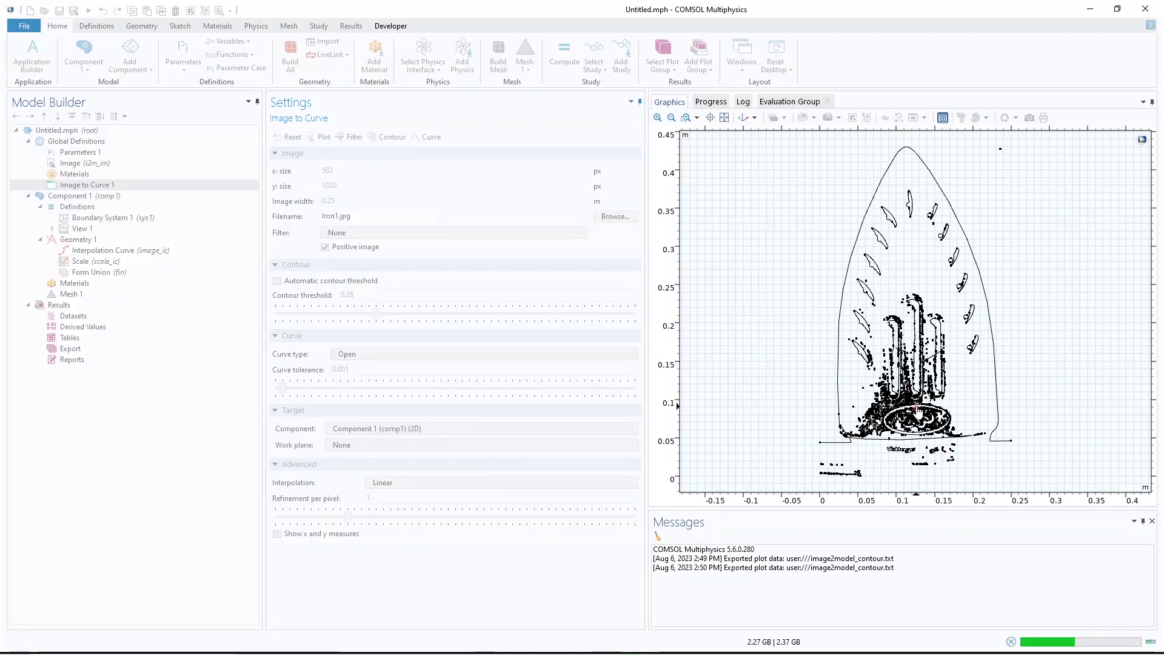
pyautogui.moveTo(376, 314); pyautogui.dragTo(412, 314)
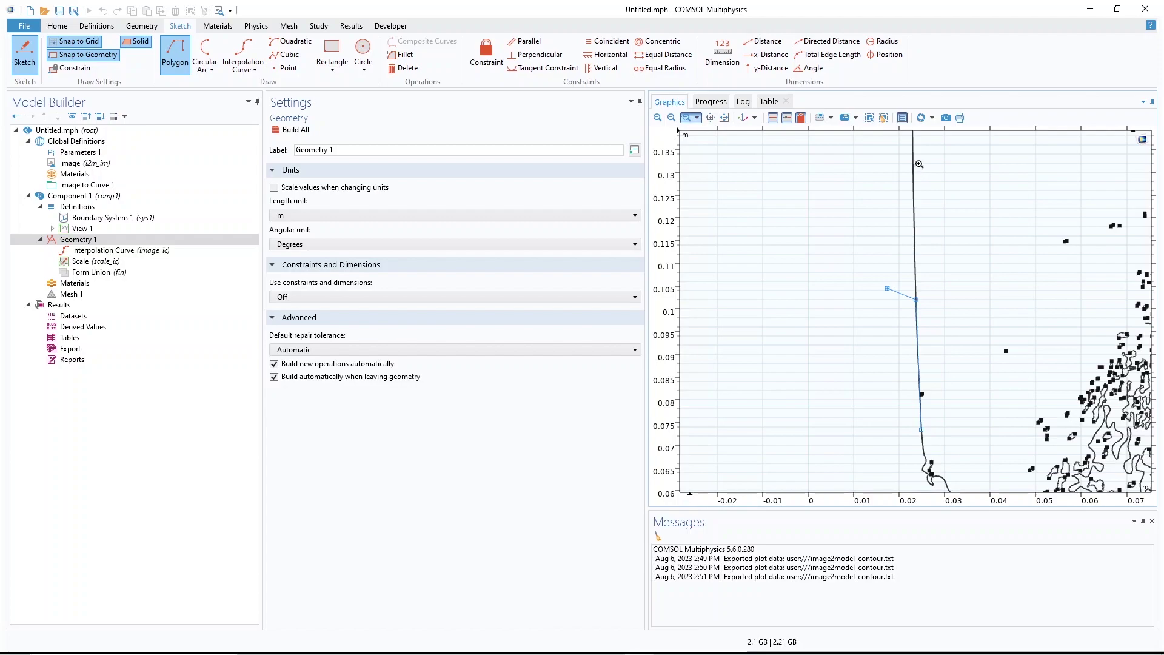
# Trace the iron's outer outline with a closed solid polygon, following both long sides, the rounded tip and the base edge
pyautogui.moveTo(927, 149); pyautogui.dragTo(912, 180)
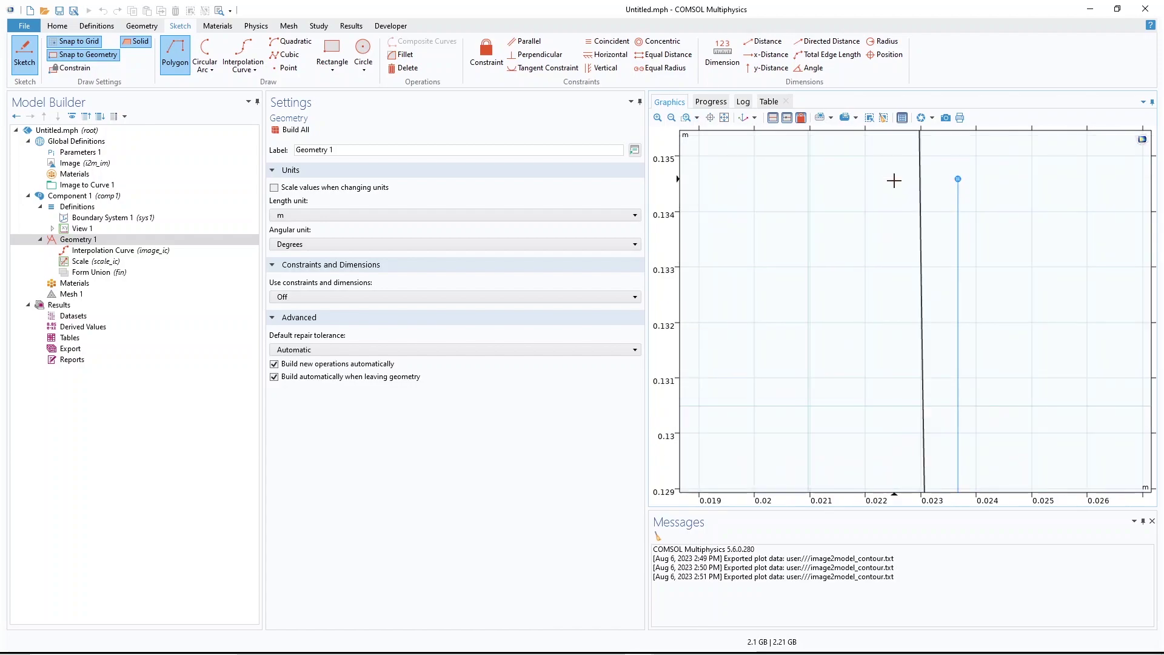
pyautogui.click(671, 118)
pyautogui.click(671, 118)
pyautogui.click(671, 118)
pyautogui.click(686, 118)
pyautogui.moveTo(931, 177); pyautogui.dragTo(905, 198)
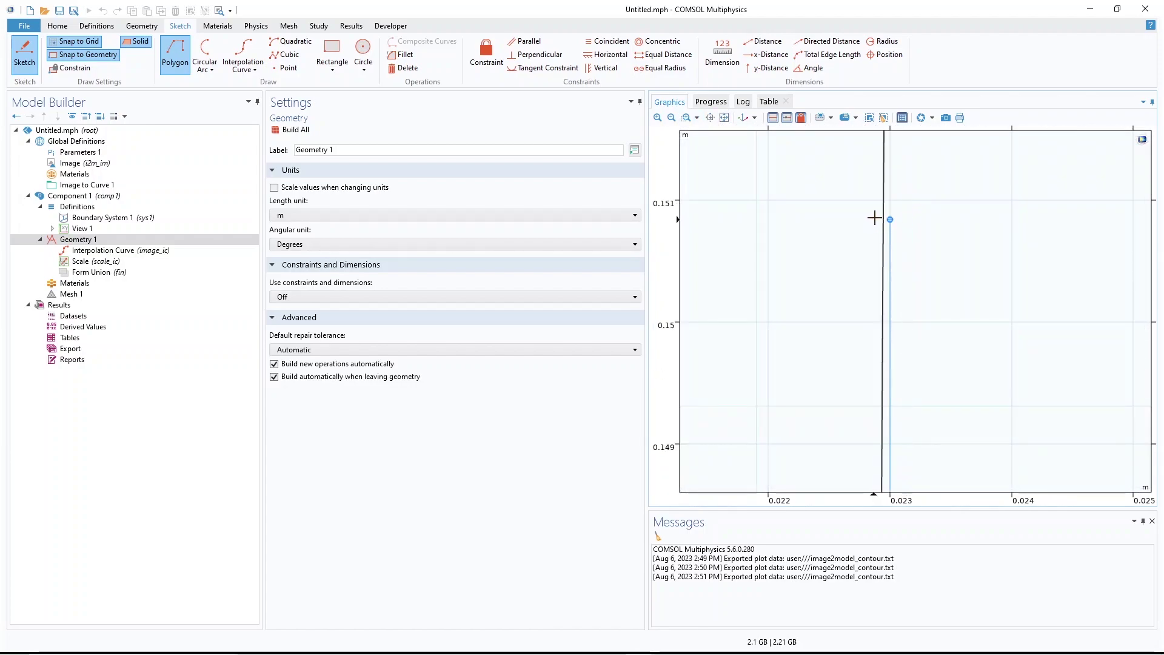
pyautogui.click(881, 198)
pyautogui.click(671, 118)
pyautogui.click(670, 118)
pyautogui.click(686, 119)
pyautogui.moveTo(935, 144); pyautogui.dragTo(913, 167)
pyautogui.click(671, 118)
pyautogui.click(686, 118)
pyautogui.click(819, 221)
pyautogui.click(671, 118)
pyautogui.click(686, 119)
pyautogui.click(896, 270)
pyautogui.click(671, 118)
pyautogui.click(911, 208)
pyautogui.click(671, 118)
pyautogui.click(687, 118)
pyautogui.click(1010, 297)
pyautogui.click(671, 118)
pyautogui.click(948, 271)
pyautogui.click(671, 118)
pyautogui.click(686, 118)
pyautogui.click(953, 304)
pyautogui.click(671, 119)
pyautogui.click(689, 119)
pyautogui.moveTo(970, 235); pyautogui.dragTo(1032, 285)
pyautogui.click(768, 293)
pyautogui.click(671, 119)
pyautogui.click(1021, 291)
pyautogui.click(671, 118)
pyautogui.click(954, 340)
pyautogui.click(686, 118)
pyautogui.click(881, 314)
pyautogui.click(970, 394)
pyautogui.click(671, 118)
pyautogui.click(789, 247)
pyautogui.click(671, 118)
pyautogui.click(687, 118)
pyautogui.click(855, 257)
pyautogui.click(671, 118)
pyautogui.click(686, 118)
pyautogui.click(671, 118)
pyautogui.click(686, 118)
pyautogui.click(902, 444)
pyautogui.click(671, 118)
pyautogui.click(686, 118)
pyautogui.click(899, 400)
pyautogui.click(671, 118)
pyautogui.click(843, 302)
pyautogui.click(671, 118)
pyautogui.click(938, 340)
pyautogui.click(671, 118)
pyautogui.click(686, 118)
pyautogui.moveTo(907, 346); pyautogui.dragTo(915, 353)
pyautogui.click(878, 309)
pyautogui.click(671, 118)
pyautogui.click(687, 118)
pyautogui.click(671, 119)
pyautogui.click(686, 118)
pyautogui.click(671, 118)
pyautogui.click(686, 118)
pyautogui.click(872, 307)
pyautogui.click(671, 118)
pyautogui.click(686, 118)
pyautogui.click(671, 118)
pyautogui.click(686, 118)
pyautogui.click(671, 119)
pyautogui.click(774, 293)
pyautogui.click(671, 119)
pyautogui.click(686, 118)
pyautogui.moveTo(988, 295); pyautogui.dragTo(747, 342)
pyautogui.click(671, 118)
pyautogui.click(686, 118)
pyautogui.moveTo(931, 189); pyautogui.dragTo(851, 269)
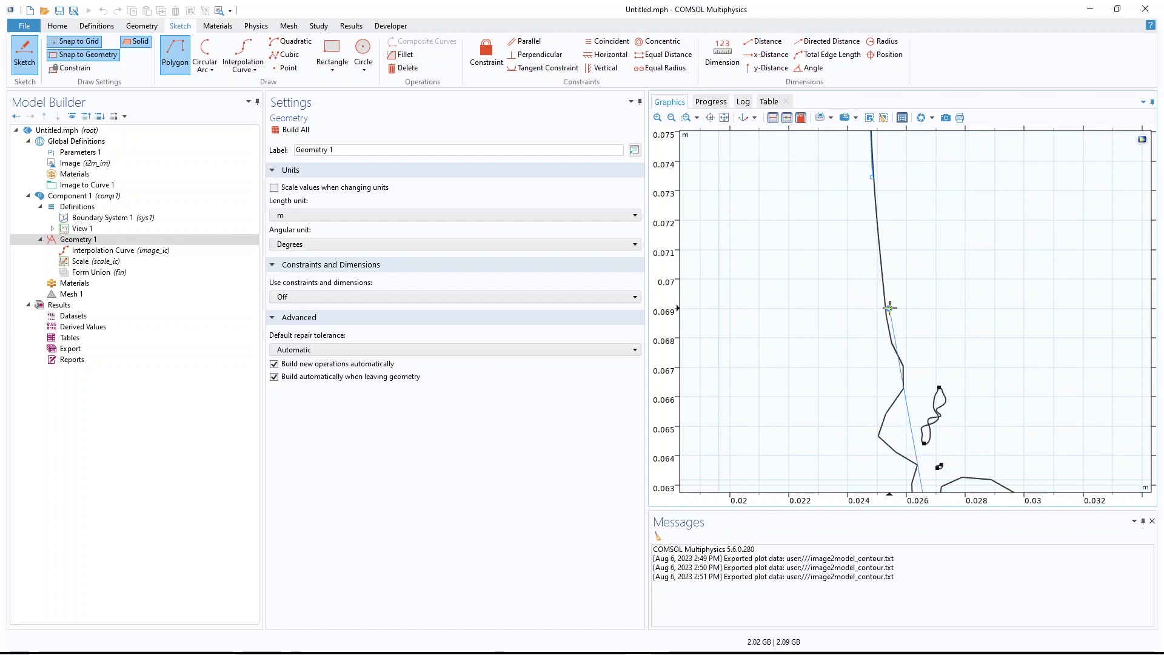
pyautogui.rightClick(873, 180)
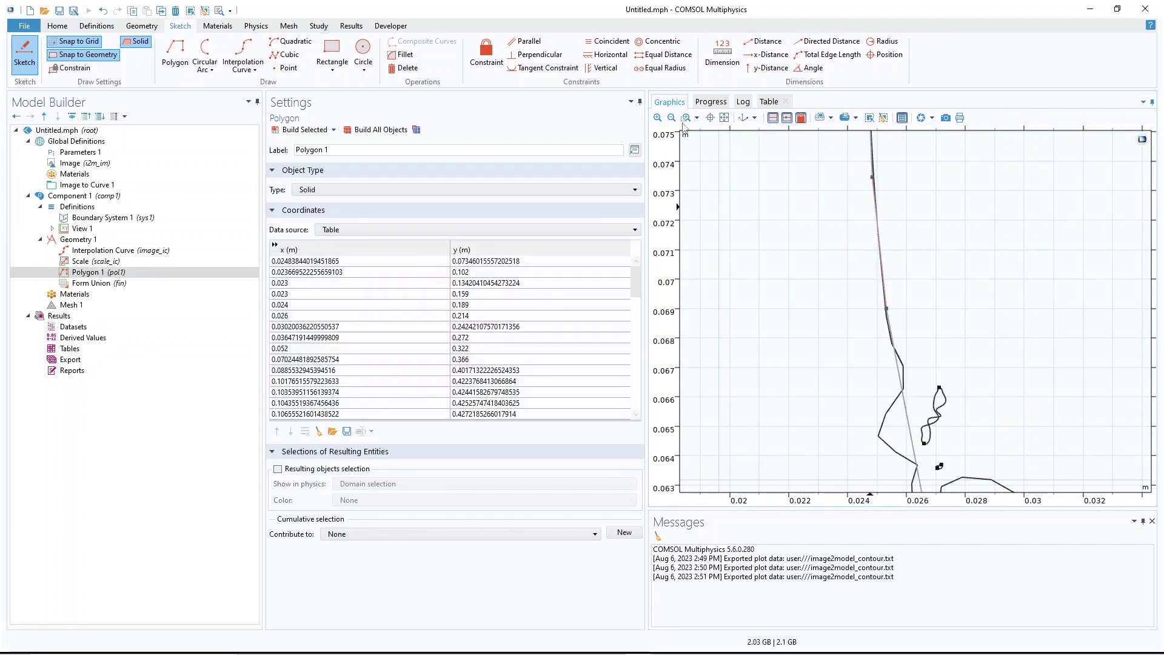
# Draw a circle of about 0.003 m radius, centred near (0.052, 0.16165), over the round hole in the lowest left slot
pyautogui.click(724, 118)
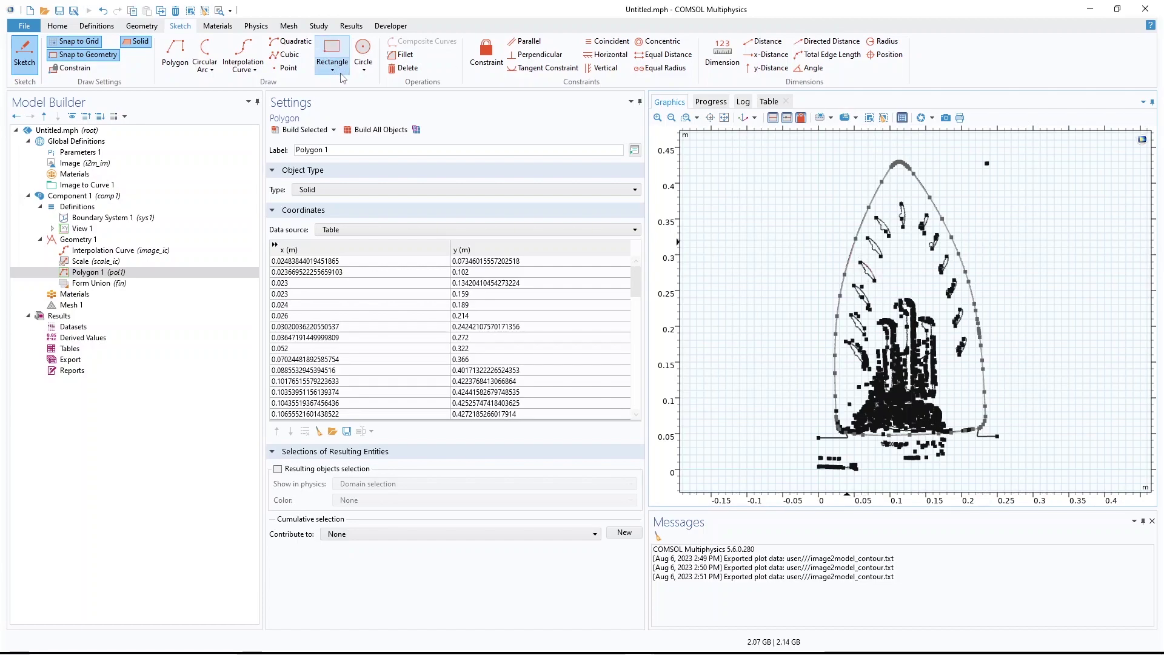
pyautogui.click(363, 53)
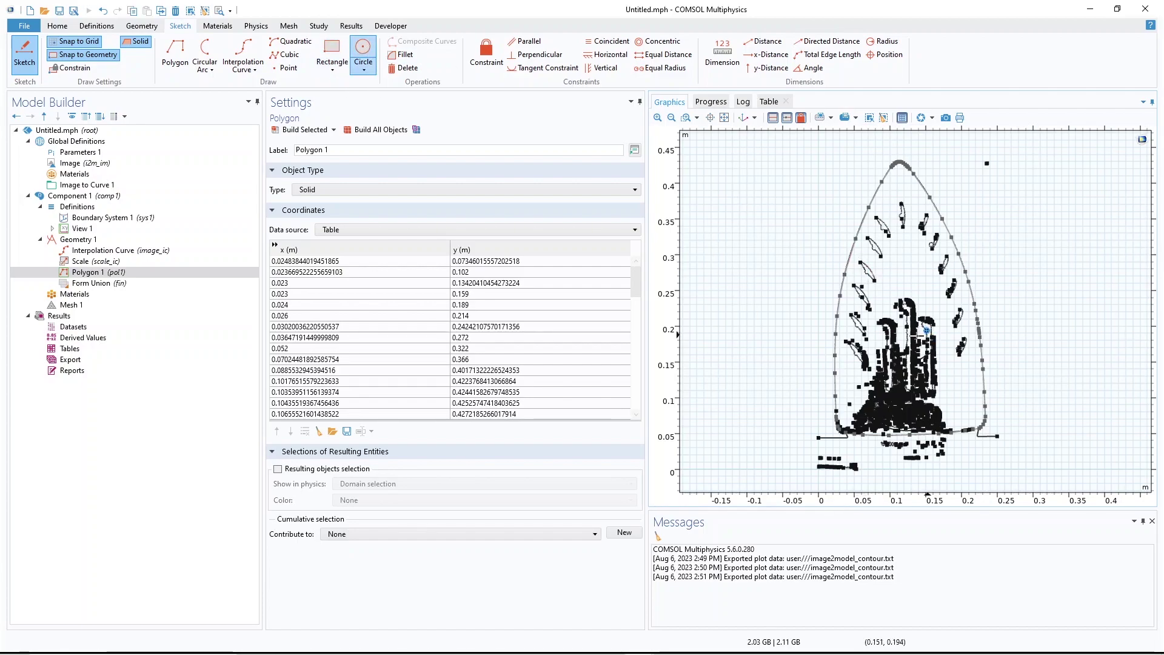
pyautogui.click(686, 118)
pyautogui.moveTo(839, 335); pyautogui.dragTo(891, 375)
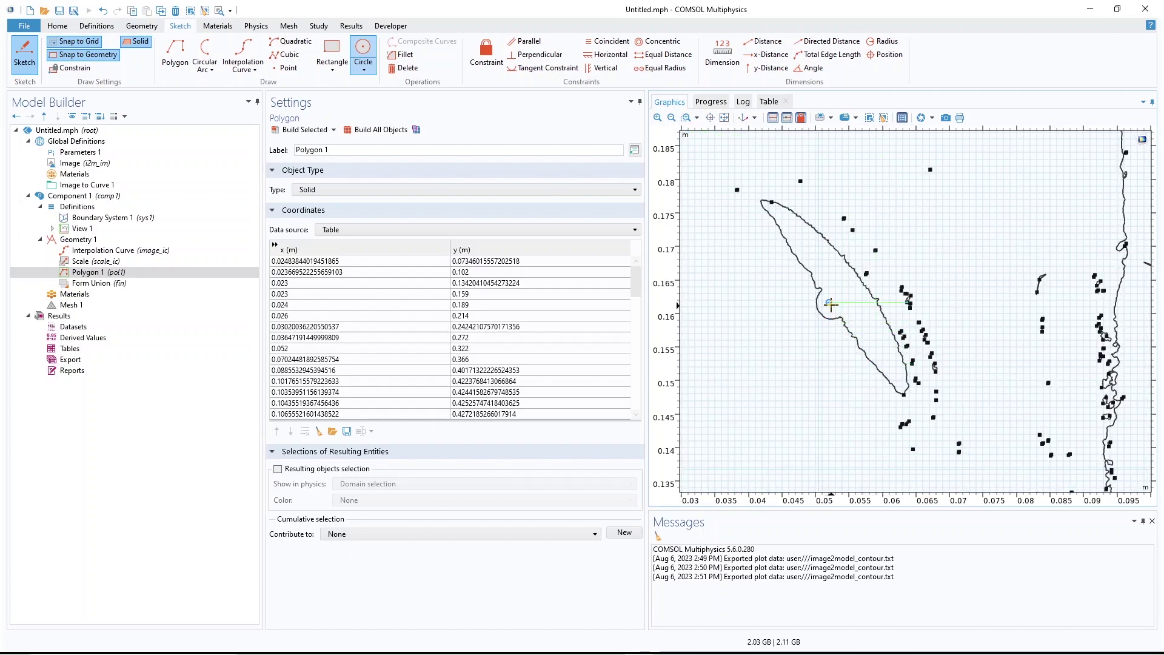
pyautogui.click(685, 118)
pyautogui.moveTo(914, 230); pyautogui.dragTo(768, 363)
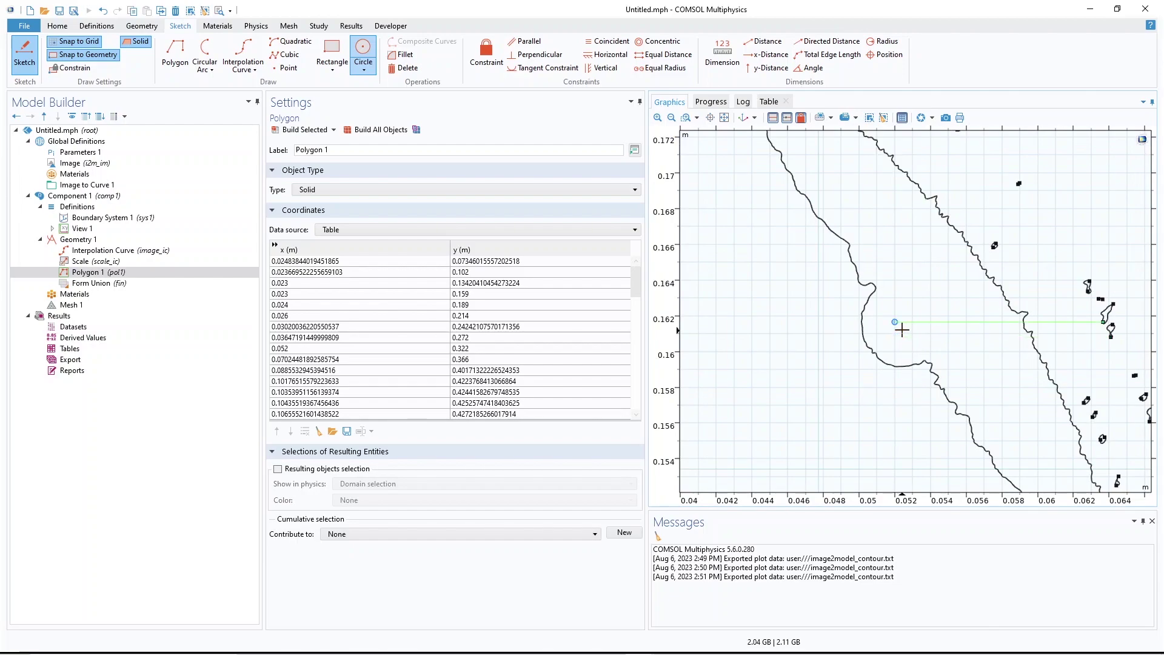
pyautogui.click(931, 357)
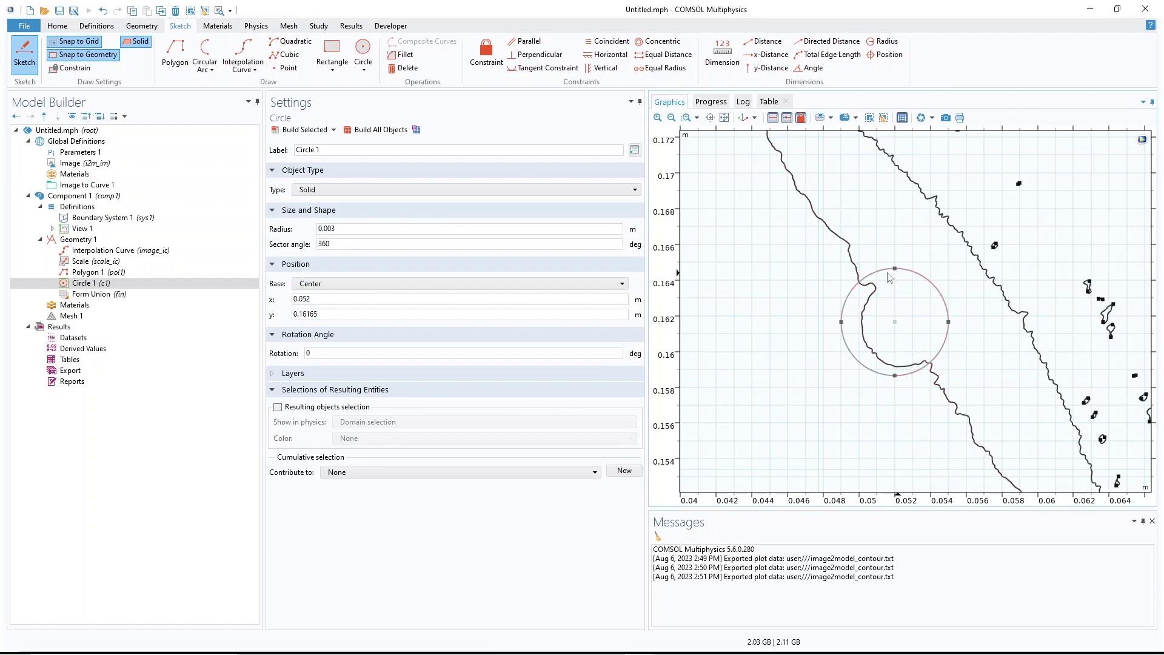
# Adjust the circle over the slot's round hole to a centre of (0.052, 0.16165) and a radius of 0.00225 m
pyautogui.moveTo(867, 276); pyautogui.dragTo(867, 279)
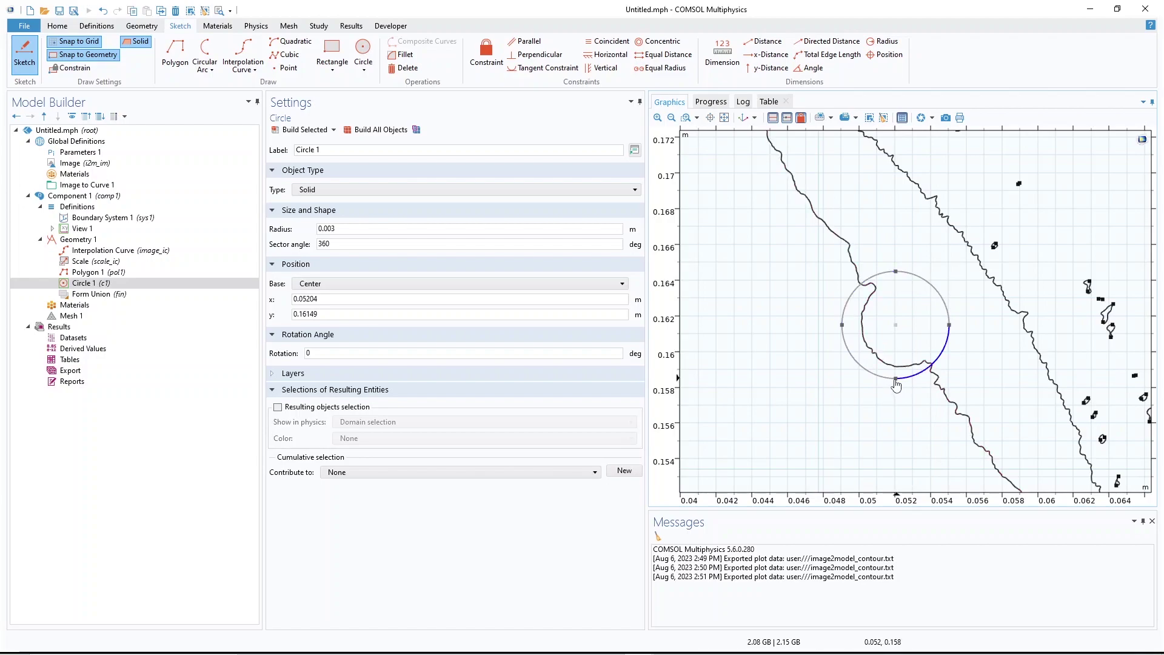
pyautogui.moveTo(897, 333); pyautogui.dragTo(901, 316)
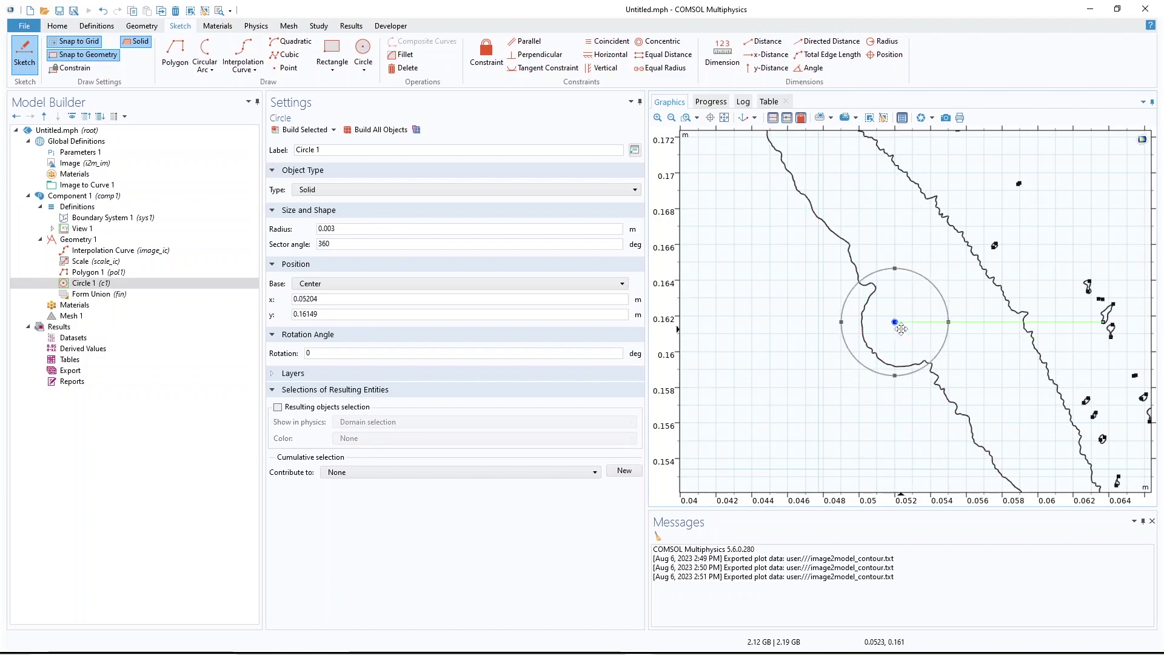
pyautogui.moveTo(896, 370); pyautogui.dragTo(897, 329)
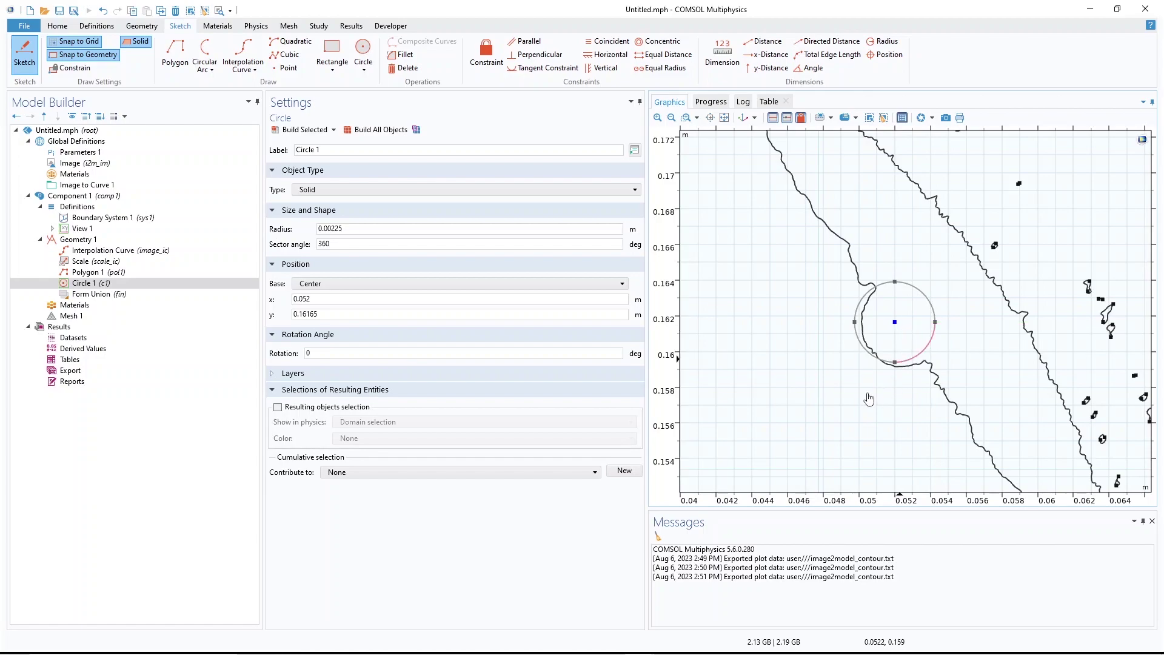
# Duplicate the circle Circle 1 that covers the round hole in the lowest left slot
pyautogui.click(671, 117)
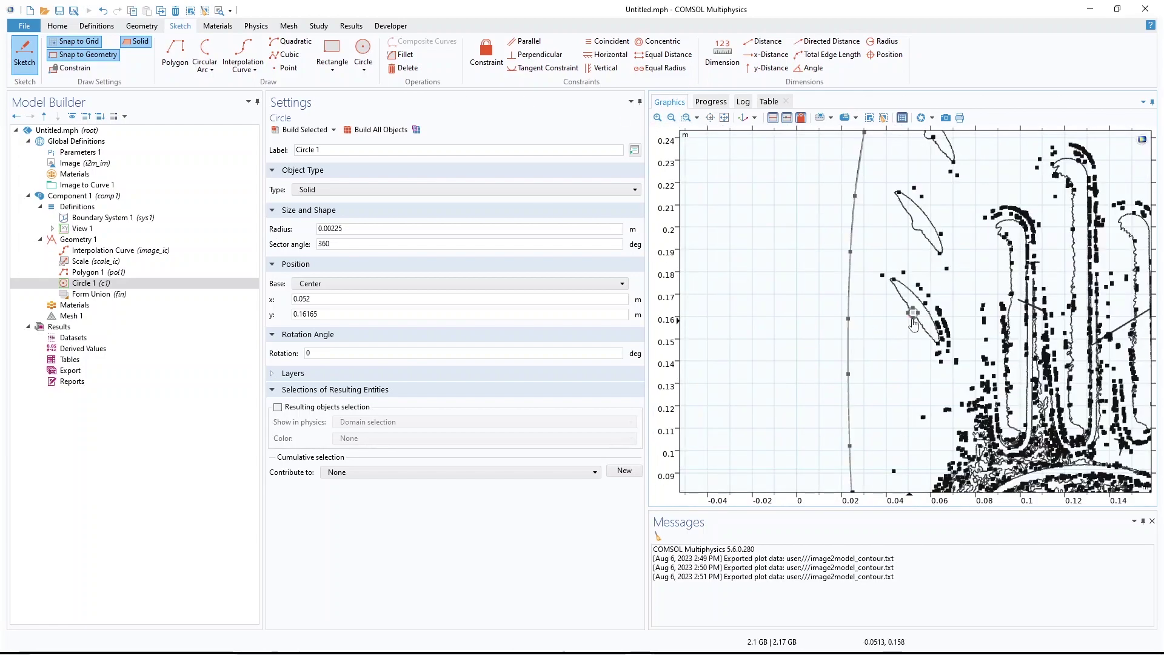
pyautogui.rightClick(109, 283)
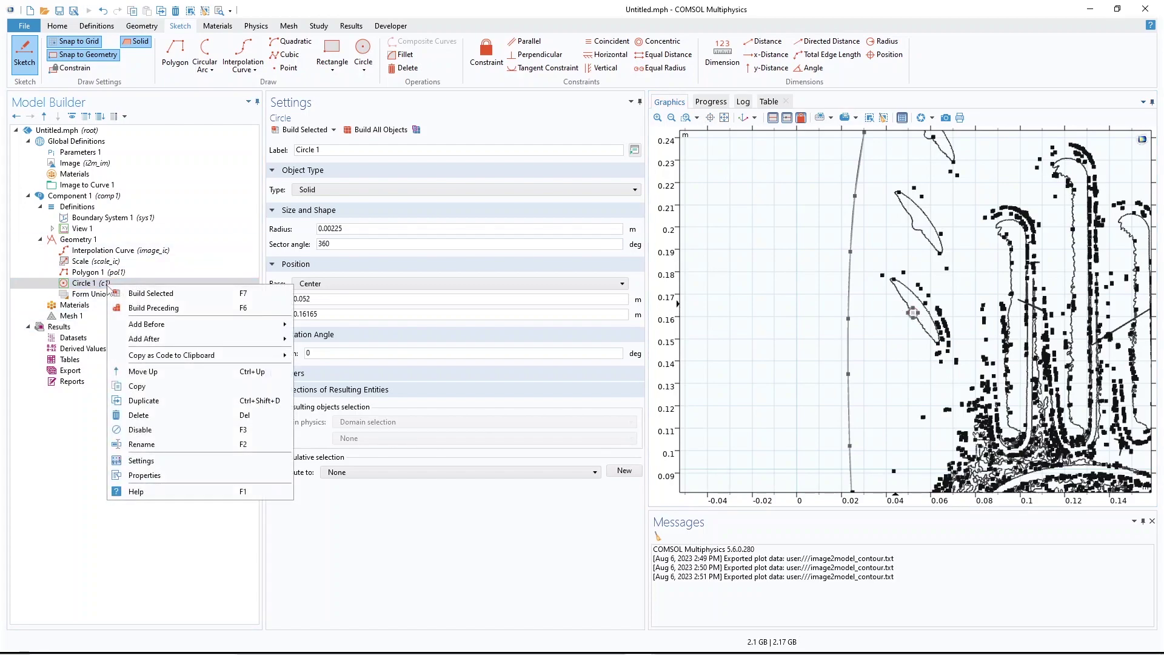
pyautogui.click(156, 400)
pyautogui.click(686, 118)
pyautogui.moveTo(960, 289); pyautogui.dragTo(900, 341)
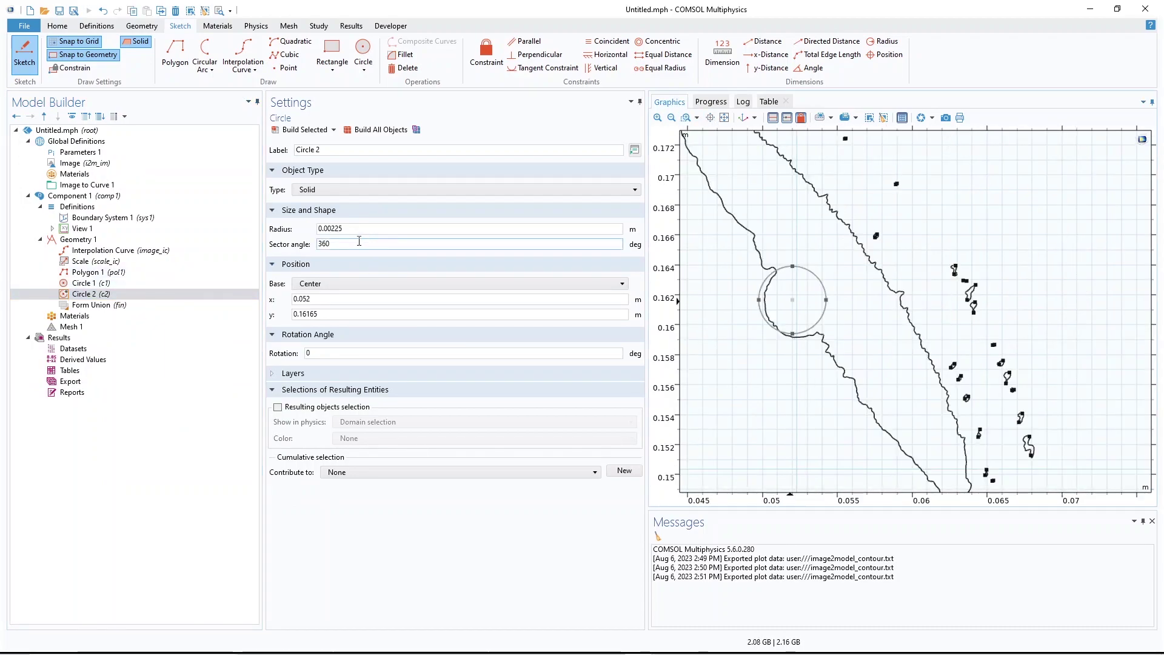
# Offset the duplicated circle from the original by setting its centre x to 0.058 m and build it
pyautogui.click(325, 299)
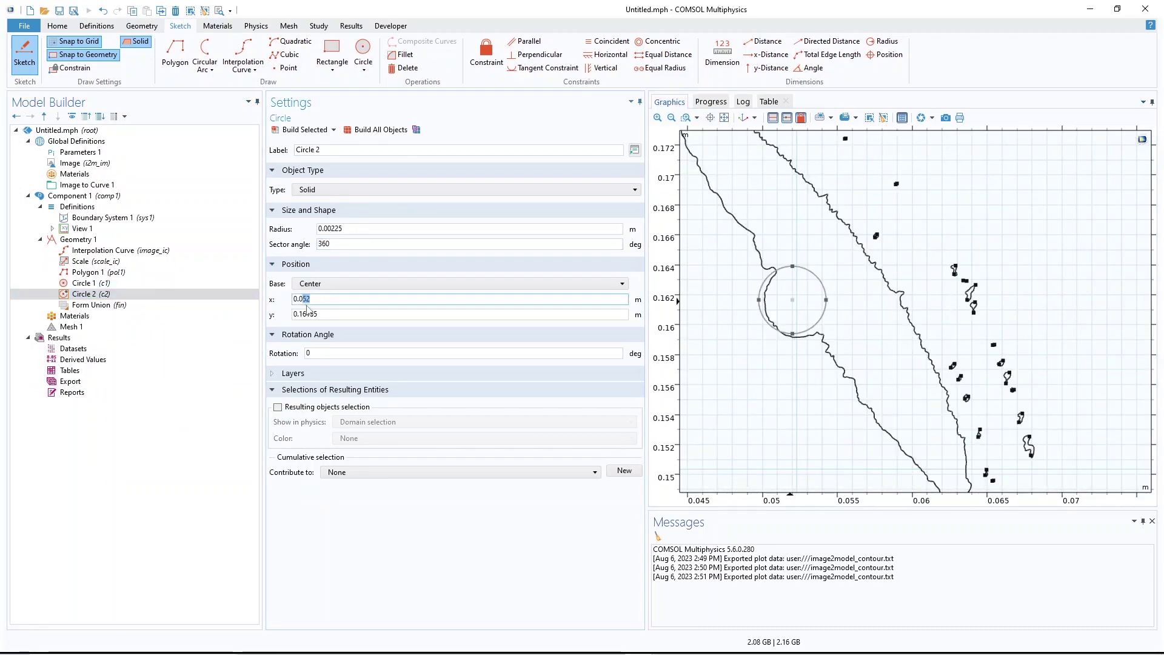
pyautogui.write('0.0555')
pyautogui.press('Tab')
pyautogui.write('0.16936')
pyautogui.click(305, 130)
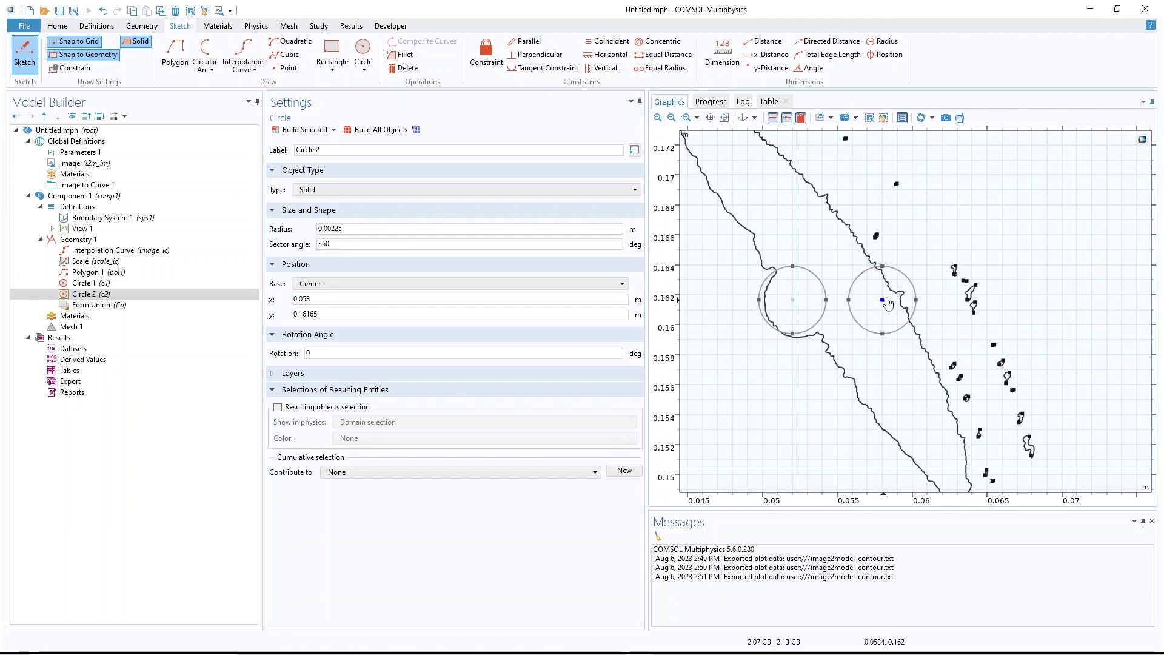
# Move the duplicated circle over the round hole of the second-lowest left slot, with its centre at (0.054, 0.2013)
pyautogui.click(671, 118)
pyautogui.click(671, 118)
pyautogui.click(671, 118)
pyautogui.click(685, 118)
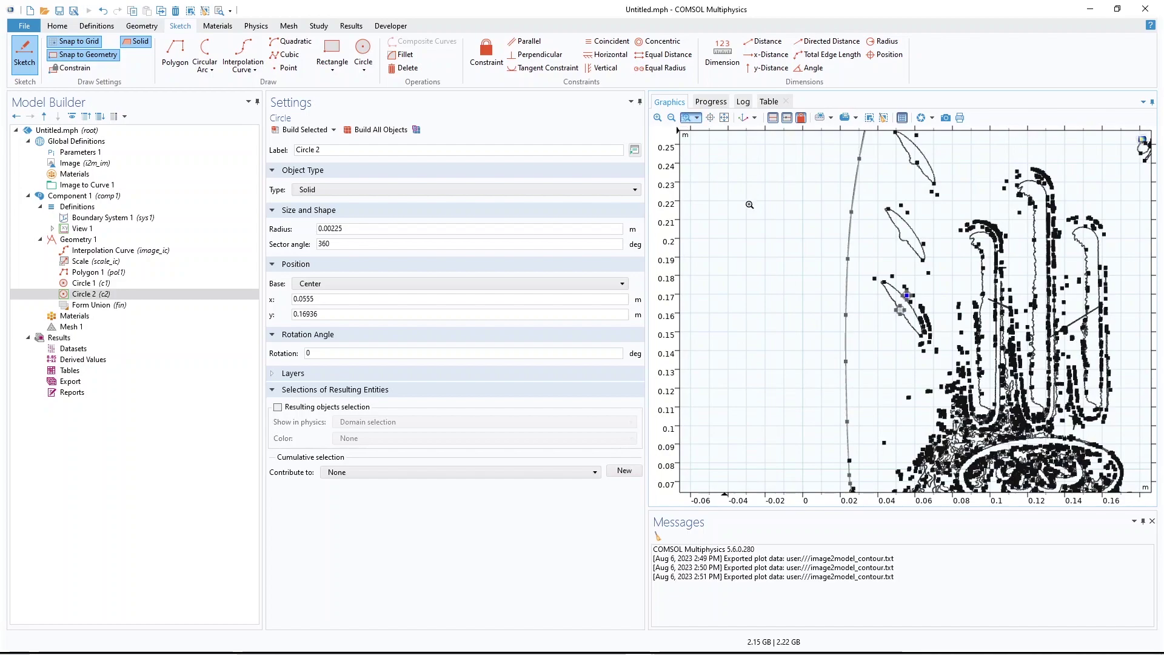
pyautogui.moveTo(946, 199); pyautogui.dragTo(891, 320)
pyautogui.moveTo(905, 431); pyautogui.dragTo(897, 244)
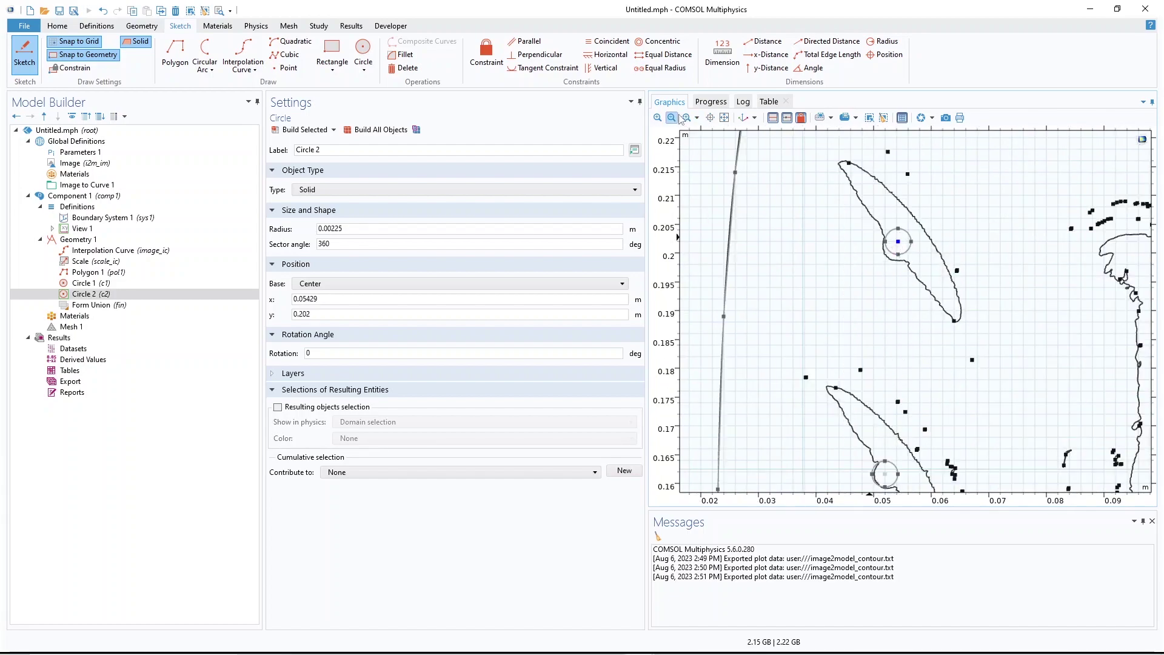
pyautogui.click(685, 118)
pyautogui.moveTo(876, 204); pyautogui.dragTo(967, 273)
pyautogui.moveTo(783, 338); pyautogui.dragTo(783, 347)
pyautogui.click(675, 117)
pyautogui.click(675, 117)
pyautogui.click(674, 117)
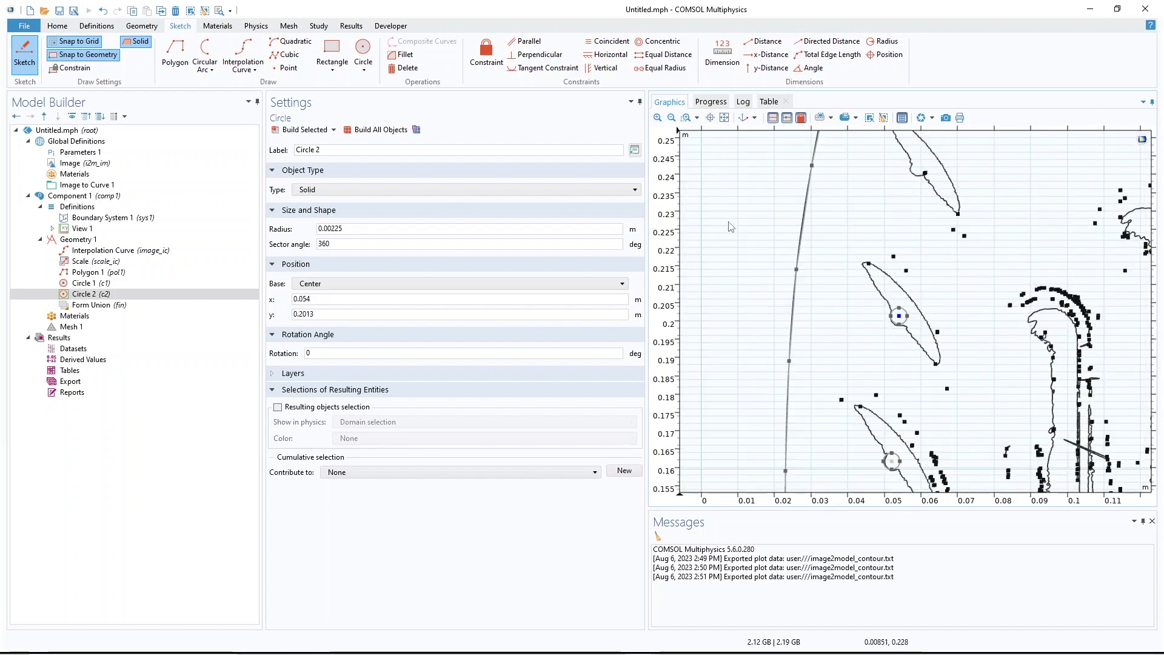
# Duplicate the circle and place the copy over the round hole of the third left slot from the base
pyautogui.hotkey('ctrl', 'shift', 'd')
pyautogui.click(307, 299)
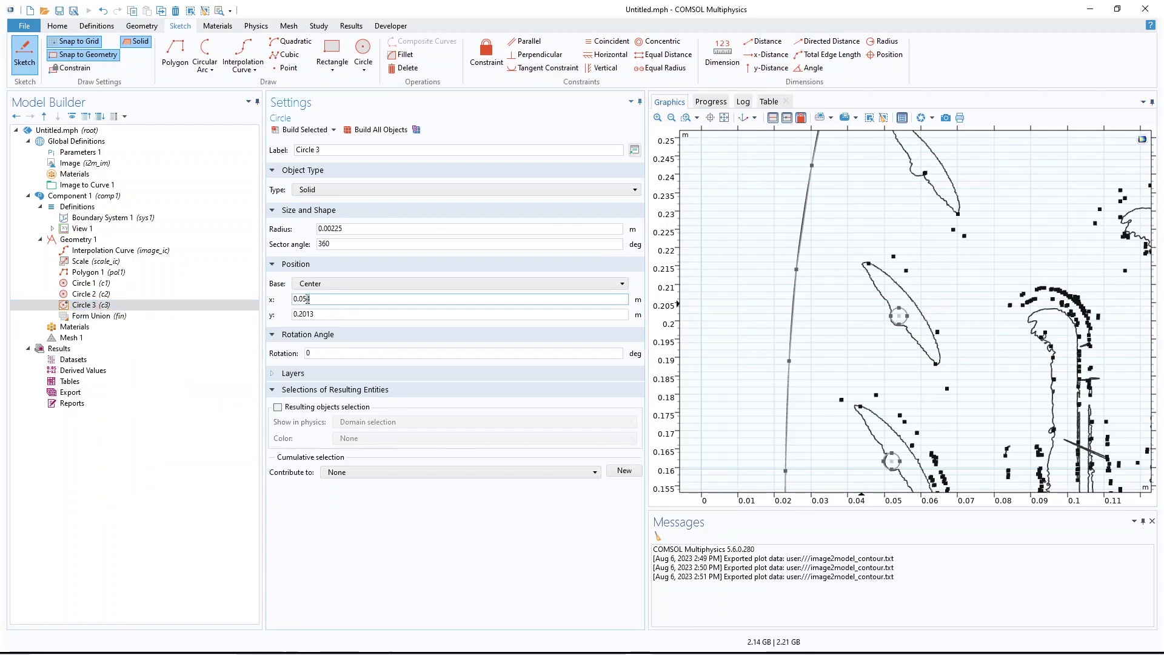
pyautogui.write('5')
pyautogui.click(685, 118)
pyautogui.moveTo(872, 278); pyautogui.dragTo(959, 344)
pyautogui.click(671, 118)
# Duplicate the third slot's circle and place the copy over the round hole of the fourth left slot
pyautogui.hotkey('ctrl', 'shift', 'd')
pyautogui.click(671, 117)
pyautogui.moveTo(879, 251); pyautogui.dragTo(970, 339)
pyautogui.press('BackSpace')
pyautogui.press('BackSpace')
pyautogui.press('BackSpace')
pyautogui.write('65')
pyautogui.click(304, 130)
pyautogui.click(671, 118)
pyautogui.moveTo(920, 280); pyautogui.dragTo(931, 164)
# Place two more duplicates of the circle over the round holes of the fifth and sixth left slots
pyautogui.hotkey('ctrl', 'shift', 'd')
pyautogui.write('8')
pyautogui.click(305, 130)
pyautogui.moveTo(838, 370); pyautogui.dragTo(836, 279)
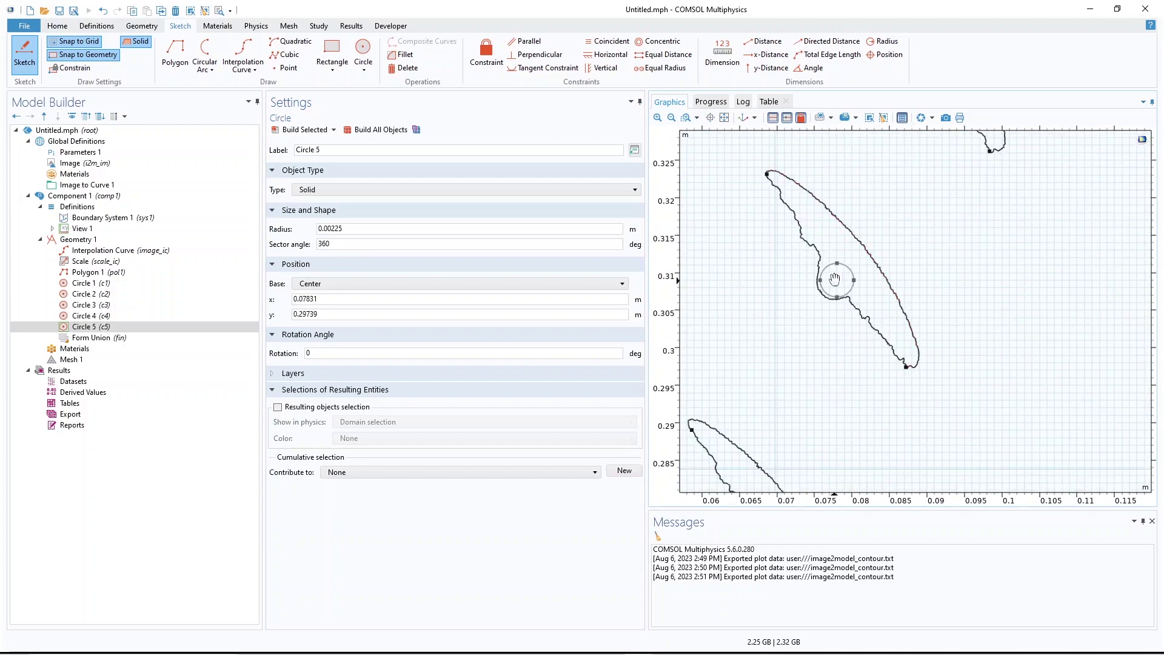
pyautogui.hotkey('ctrl', 'shift', 'd')
pyautogui.click(308, 299)
pyautogui.write('85')
pyautogui.click(305, 130)
pyautogui.moveTo(855, 417); pyautogui.dragTo(886, 212)
# Duplicate the circle and place the copy over the round hole of the central slot nearest the iron's tip
pyautogui.hotkey('ctrl', 'shift', 'd')
pyautogui.click(710, 117)
pyautogui.moveTo(934, 269); pyautogui.dragTo(906, 287)
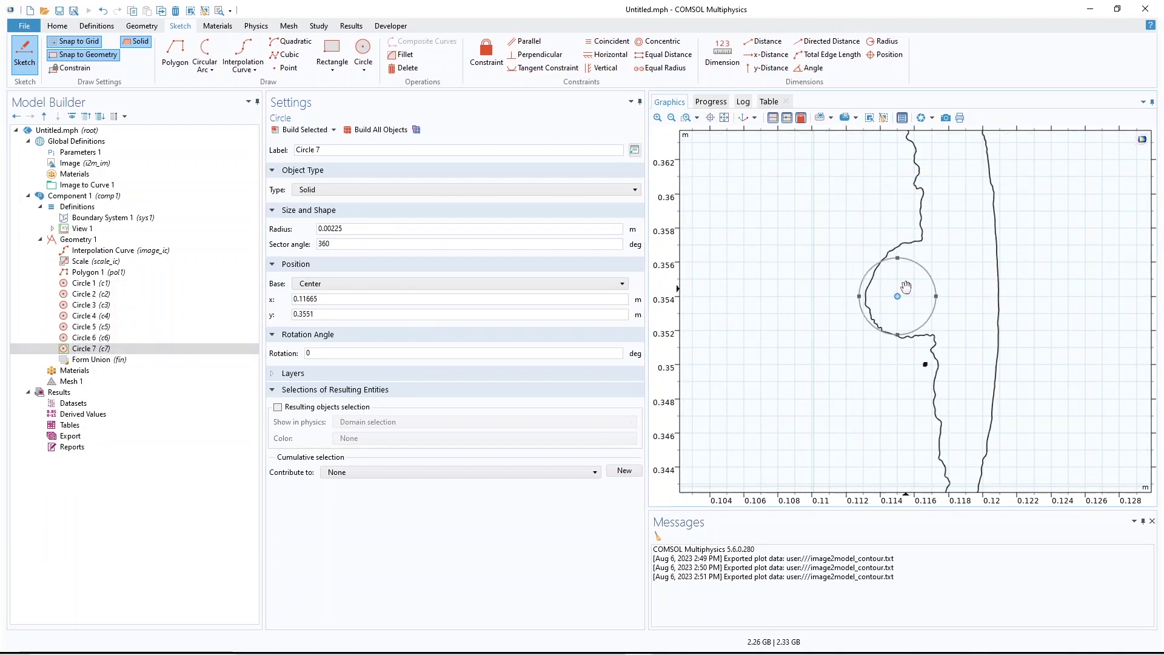
# Place two more duplicates of the circle over the round holes of the two uppermost right slots
pyautogui.rightClick(91, 348)
pyautogui.click(136, 465)
pyautogui.write('5')
pyautogui.moveTo(919, 202); pyautogui.dragTo(846, 317)
pyautogui.rightClick(92, 359)
pyautogui.click(135, 474)
pyautogui.write('8')
pyautogui.moveTo(1028, 314); pyautogui.dragTo(943, 416)
pyautogui.scroll(5, 945, 412)
# Place two more duplicates of the circle over the round holes of the third and fourth right slots from the tip
pyautogui.hotkey('ctrl', 'shift', 'd')
pyautogui.click(327, 313)
pyautogui.moveTo(854, 189); pyautogui.dragTo(855, 378)
pyautogui.scroll(-5, 855, 363)
pyautogui.hotkey('ctrl', 'shift', 'd')
pyautogui.write('8')
pyautogui.moveTo(880, 241); pyautogui.dragTo(890, 420)
# Place two more duplicates of the circle over the round holes of the two lowest right slots
pyautogui.hotkey('ctrl', 'shift', 'd')
pyautogui.moveTo(305, 299); pyautogui.dragTo(382, 300)
pyautogui.write('9')
pyautogui.moveTo(943, 208); pyautogui.dragTo(888, 418)
pyautogui.hotkey('ctrl', 'shift', 'd')
pyautogui.write('5')
pyautogui.moveTo(920, 207); pyautogui.dragTo(850, 293)
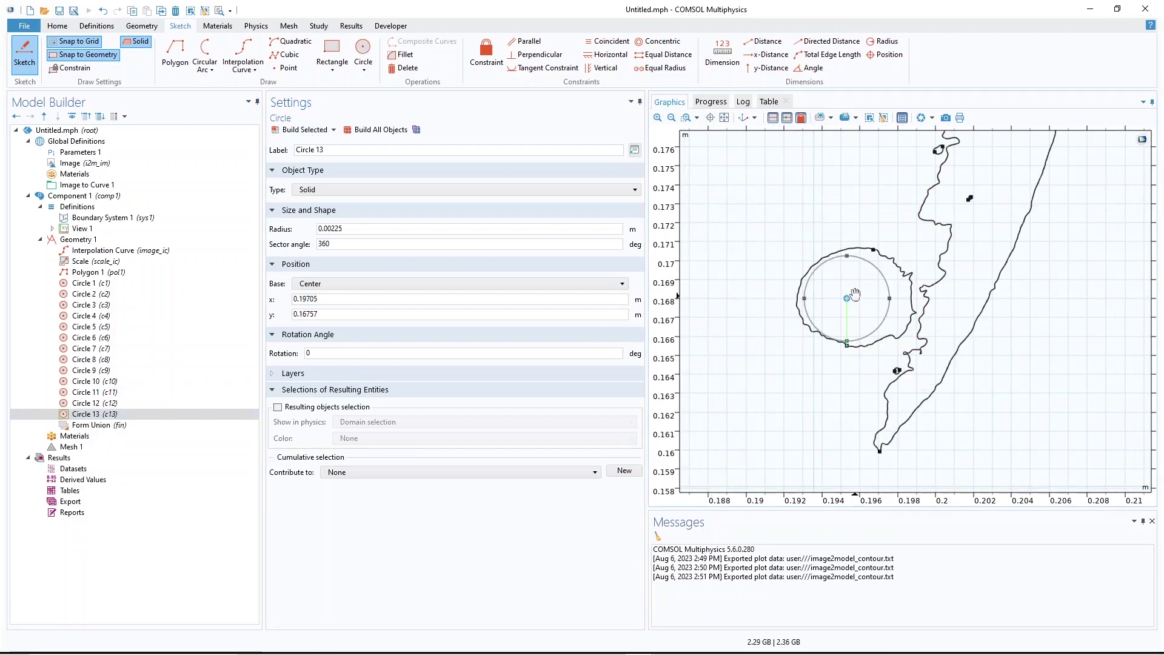
# Duplicate the lowest right circle once more, centre the copy at (0.2, 0.168) and disable it
pyautogui.hotkey('ctrl', 'shift', 'd')
pyautogui.scroll(-8, 850, 294)
pyautogui.click(672, 117)
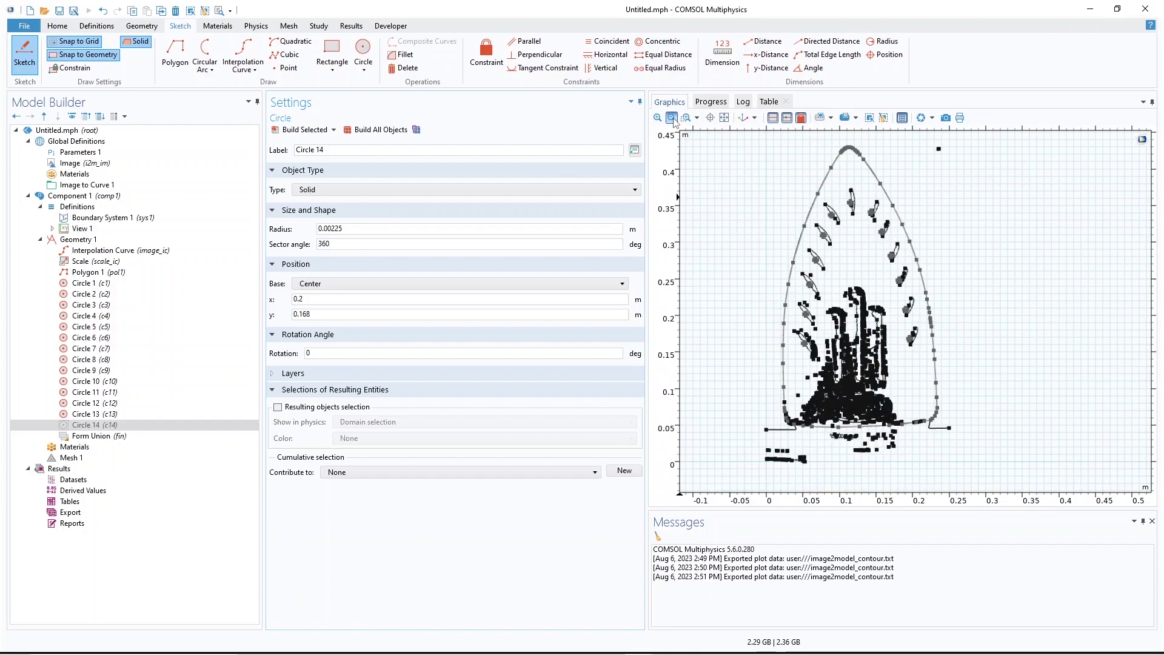
pyautogui.click(671, 118)
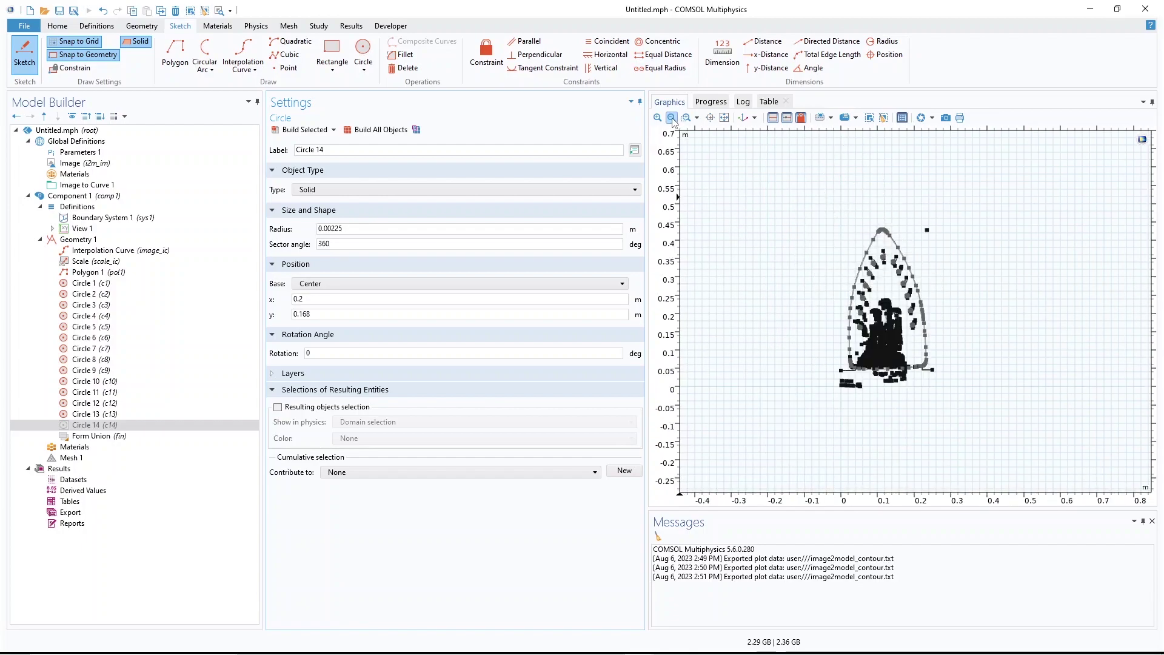
# Move the solid outline polygon together with all the hole circles 0.4 m in the x direction
pyautogui.rightClick(95, 239)
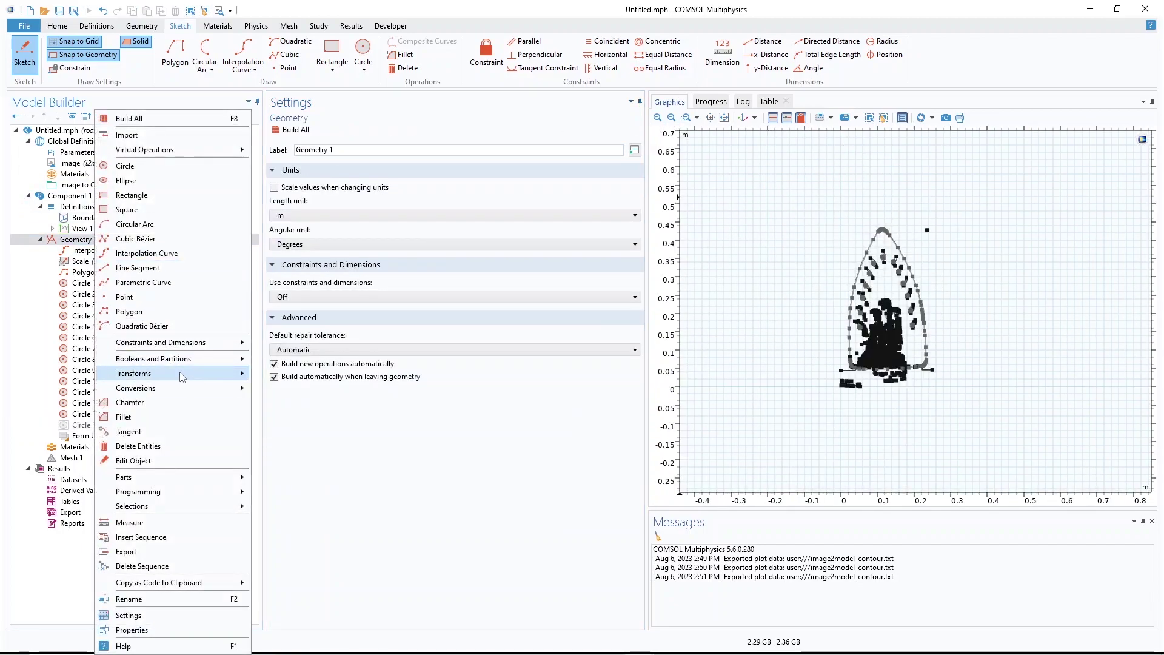
pyautogui.moveTo(182, 378)
pyautogui.click(272, 417)
pyautogui.scroll(8, 876, 257)
pyautogui.click(865, 325)
pyautogui.scroll(-3, 927, 340)
pyautogui.click(927, 428)
pyautogui.scroll(3, 928, 266)
pyautogui.click(903, 301)
pyautogui.click(315, 332)
pyautogui.write('.4')
pyautogui.click(304, 130)
# Examine the moved soleplate with its holes and compare it with the original image curves
pyautogui.click(671, 118)
pyautogui.click(672, 118)
pyautogui.click(671, 119)
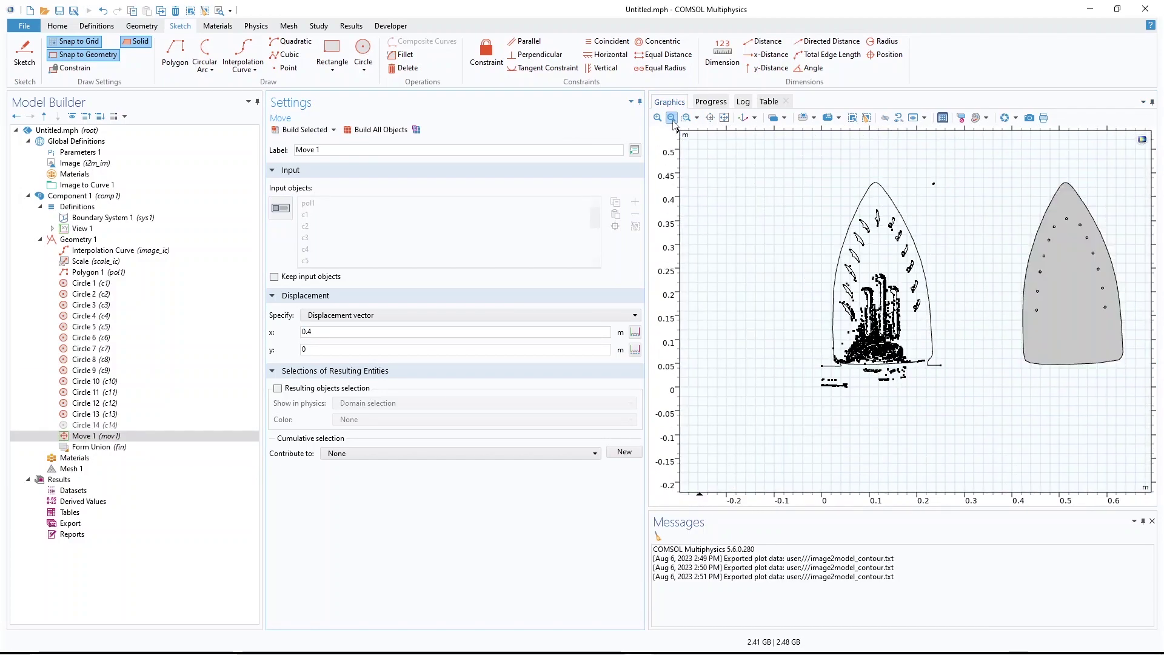
pyautogui.click(671, 118)
pyautogui.click(686, 118)
pyautogui.moveTo(1054, 233); pyautogui.dragTo(952, 353)
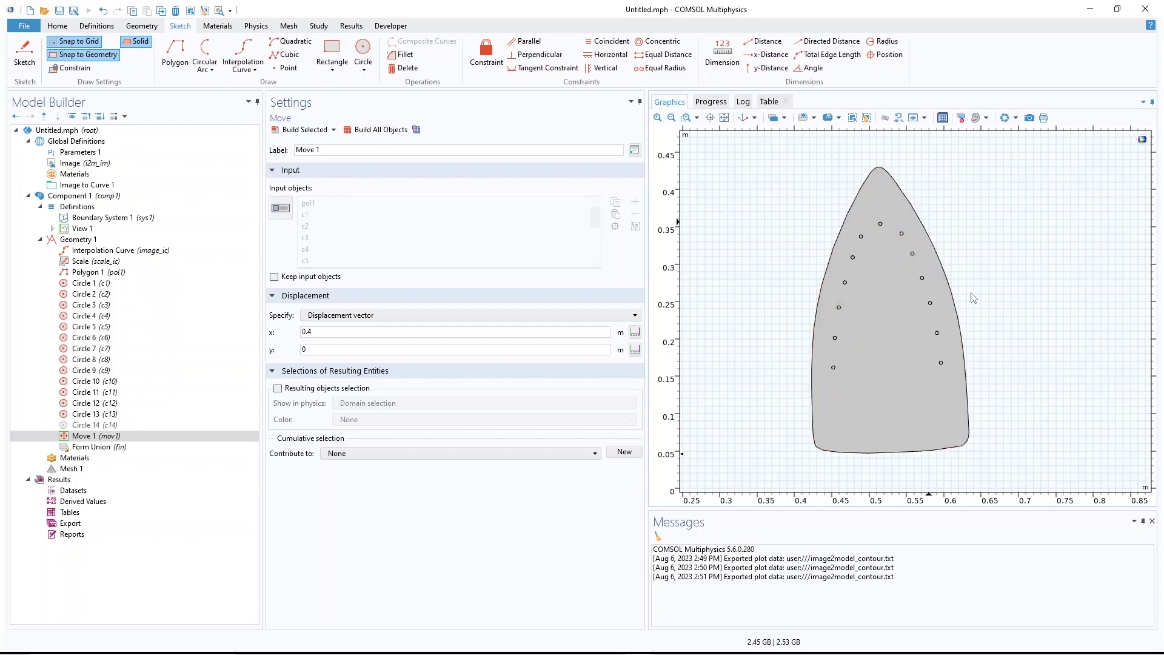
pyautogui.click(725, 117)
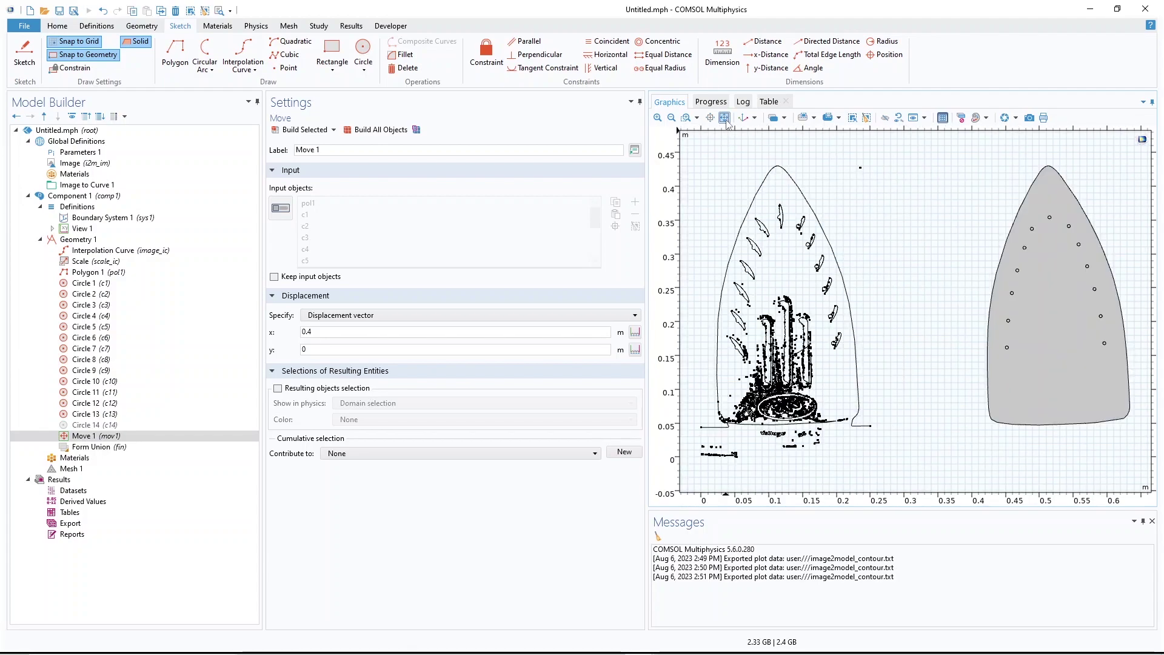
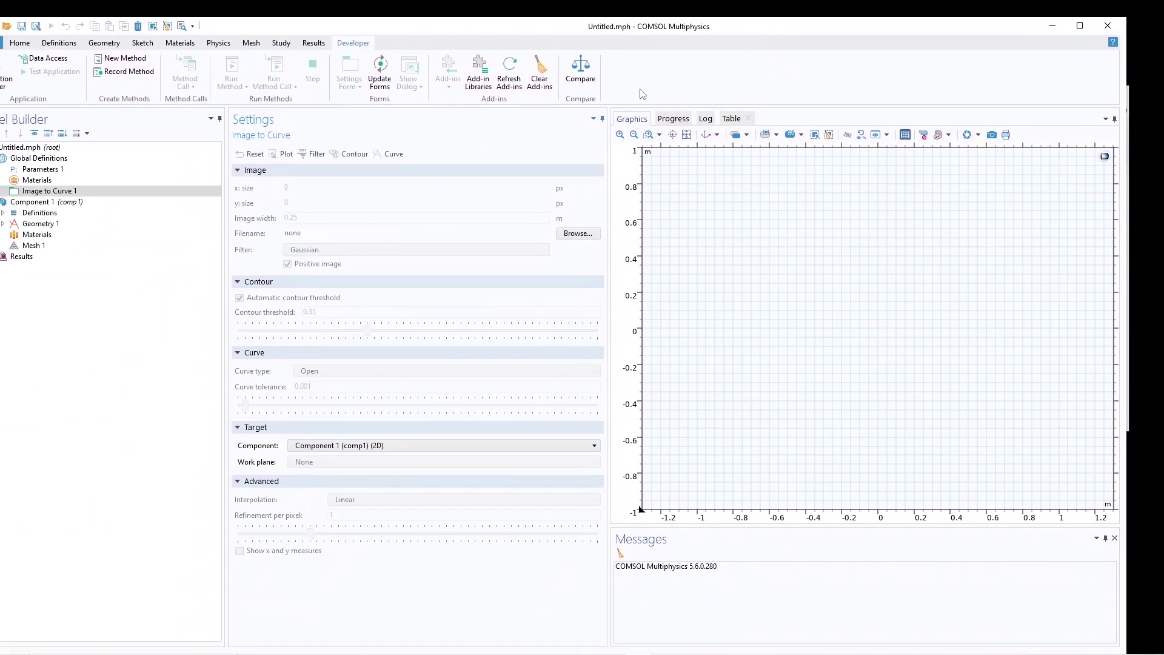
# Load Lamp1.jpg into Image to Curve and generate the curve with the Gaussian filter and automatic contour threshold
pyautogui.click(585, 234)
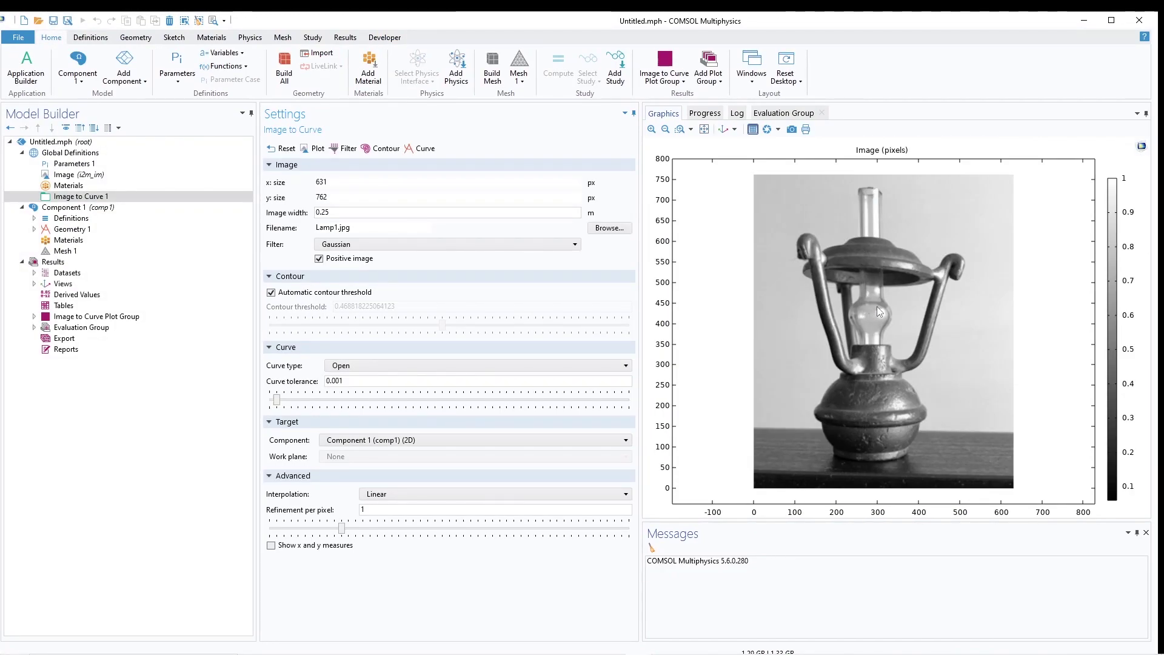
pyautogui.click(419, 148)
pyautogui.click(419, 151)
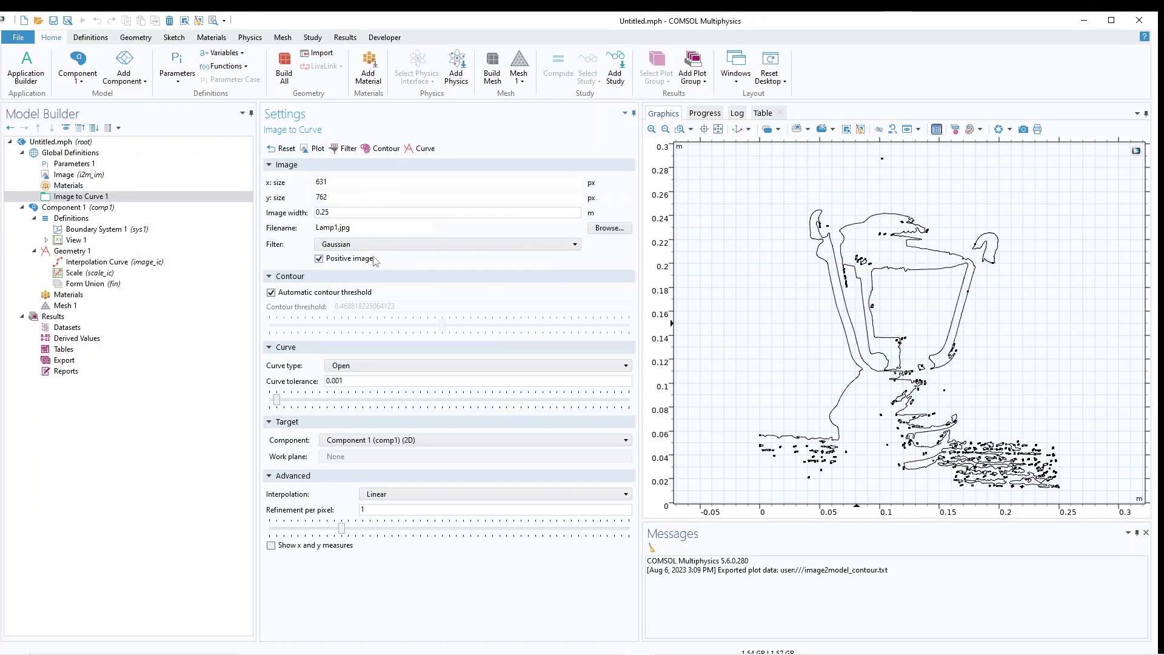
# Turn off the automatic contour threshold for the lamp image and set the threshold to 0.56
pyautogui.click(272, 293)
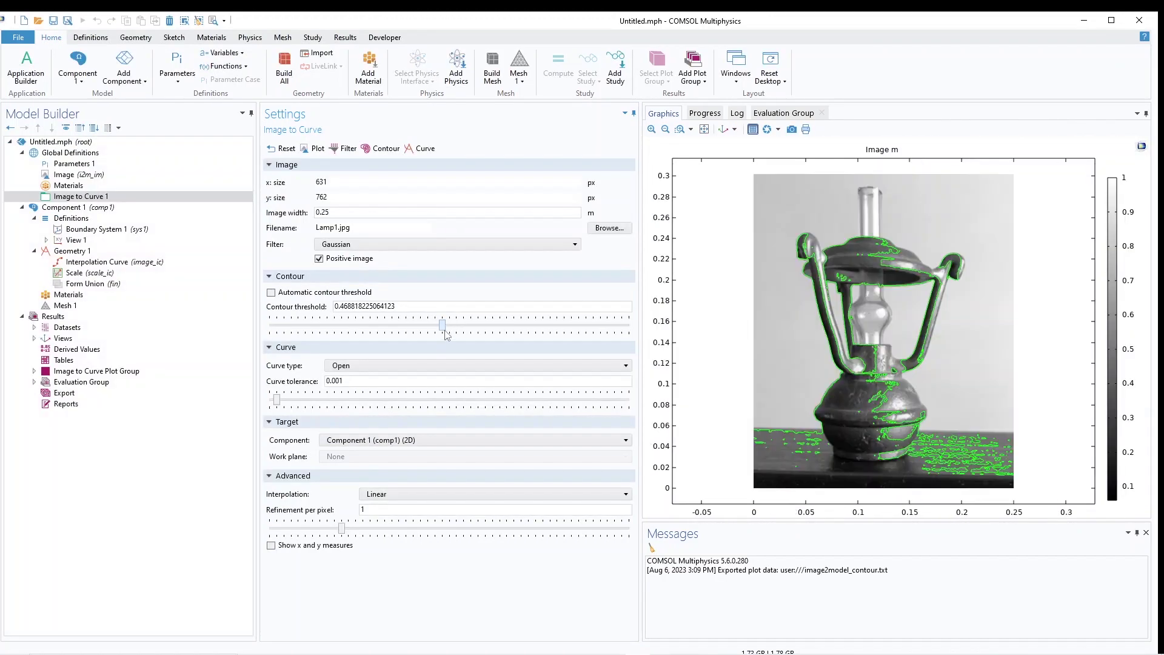
pyautogui.moveTo(455, 330); pyautogui.dragTo(480, 329)
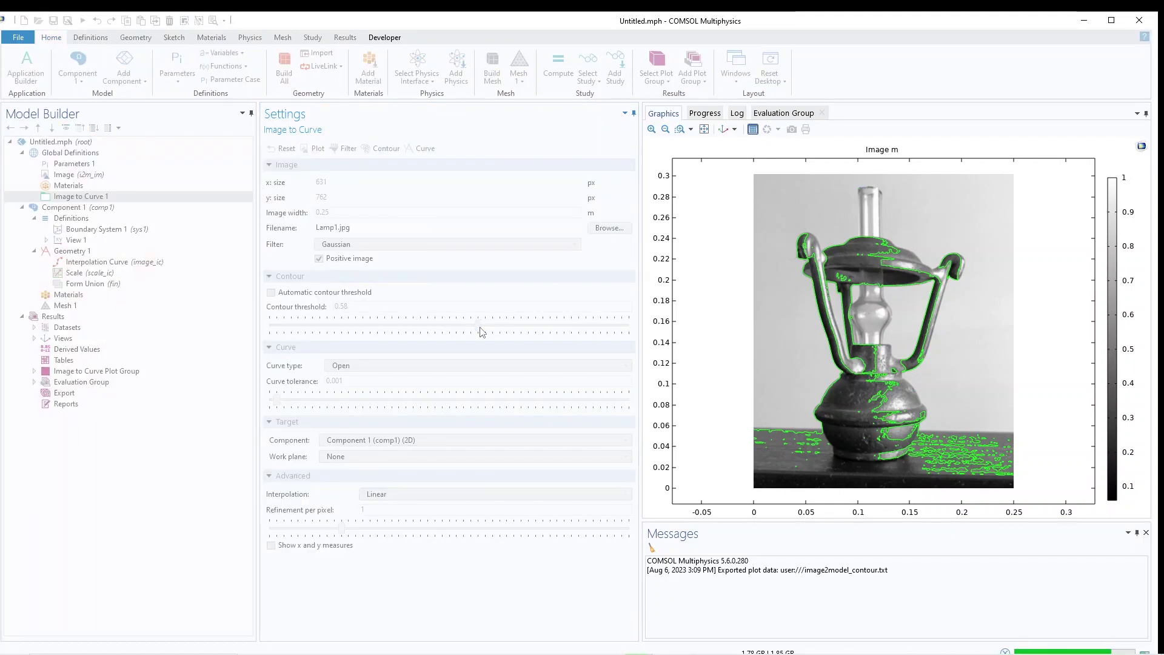
pyautogui.moveTo(480, 327); pyautogui.dragTo(572, 328)
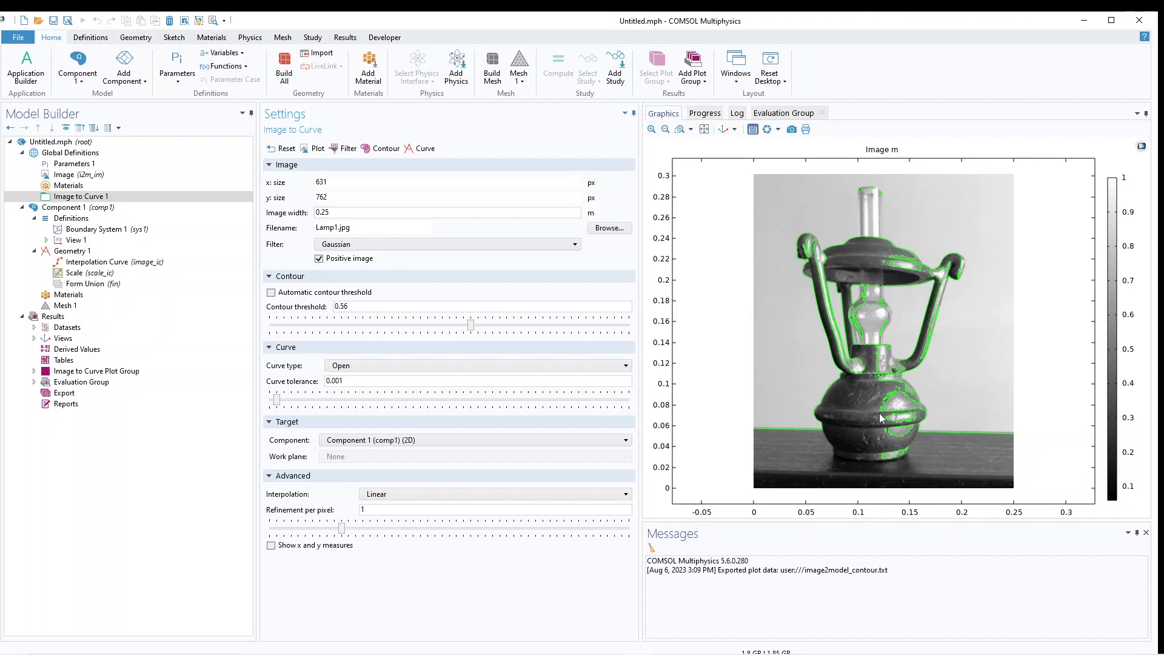
# Apply the Laplace filter to the lamp image and generate the curve with a contour threshold of 0.62
pyautogui.click(391, 247)
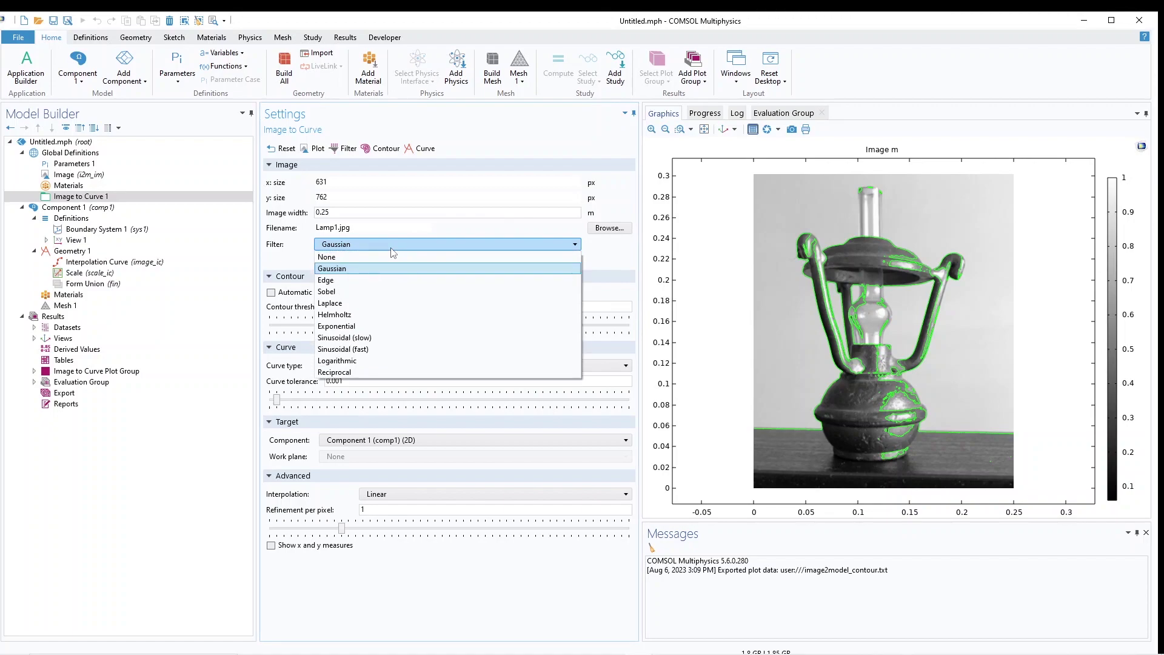
pyautogui.click(363, 303)
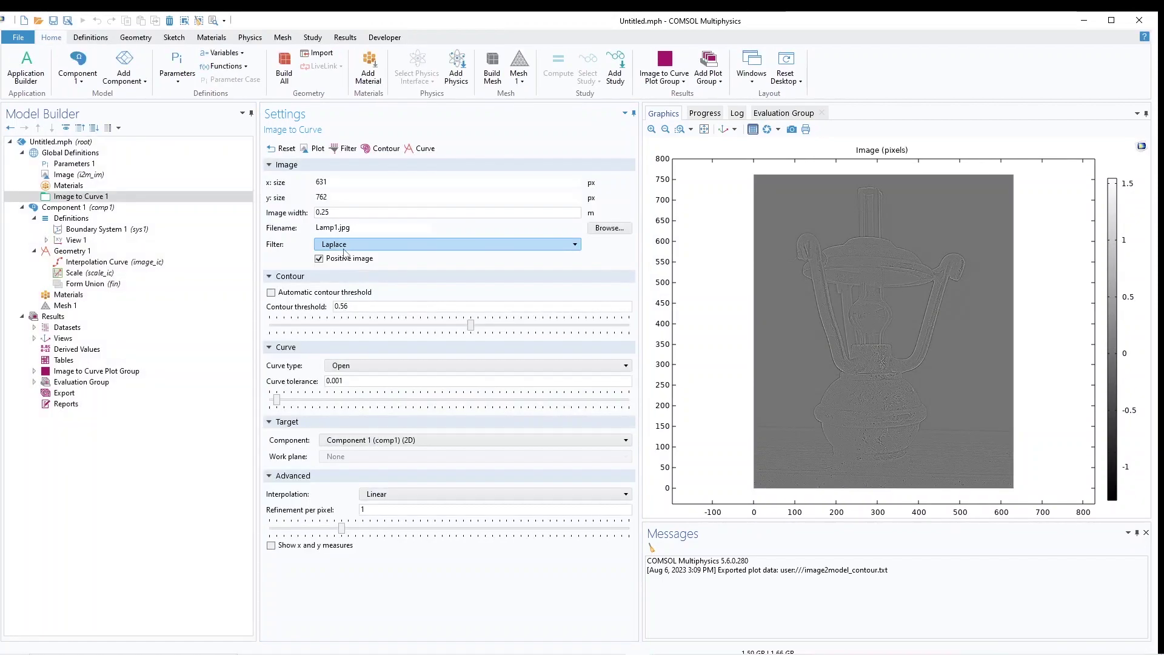
pyautogui.click(492, 327)
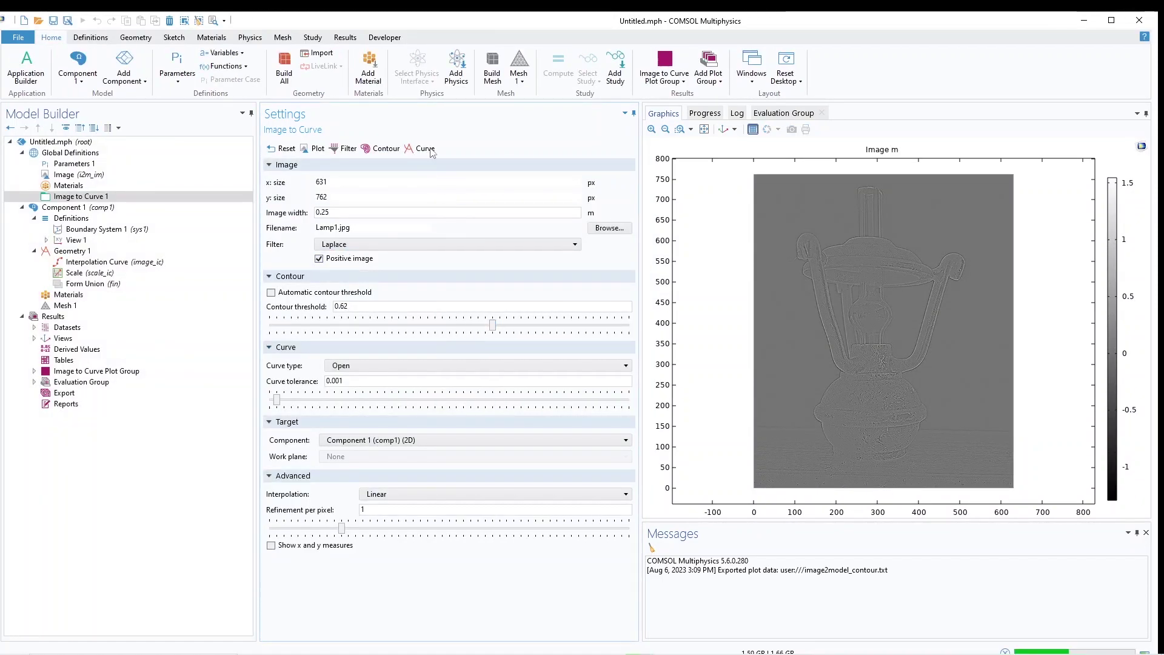
pyautogui.click(431, 151)
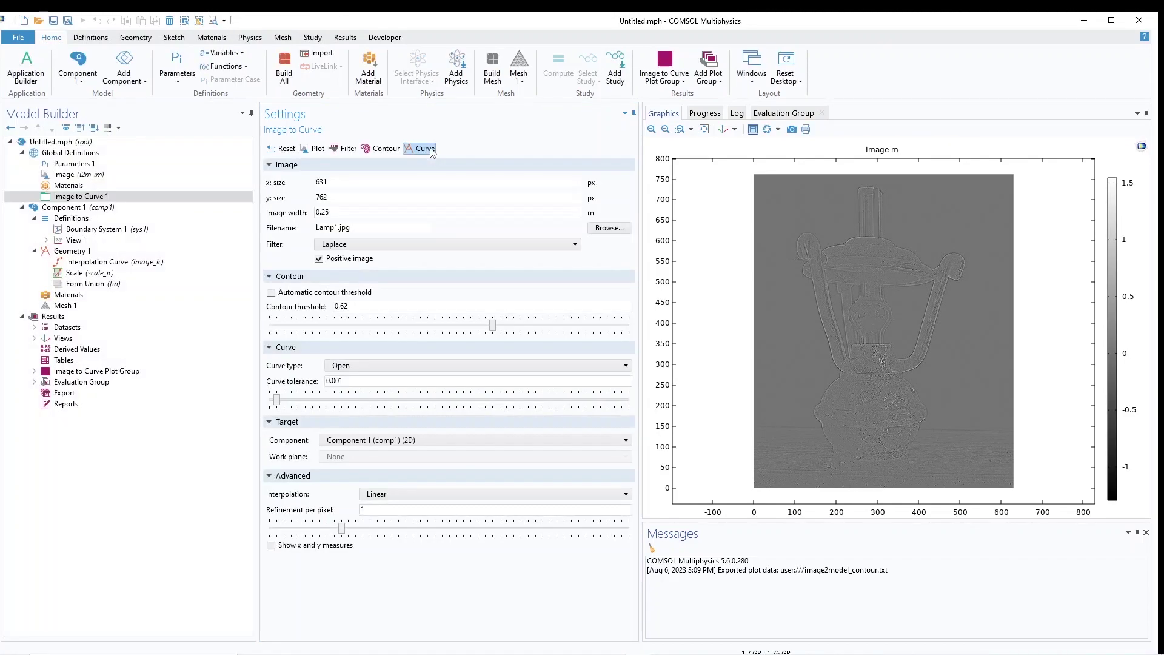
# Lower the contour threshold to 0.1 and generate the curve geometry from the Laplace-filtered lamp image
pyautogui.moveTo(495, 326); pyautogui.dragTo(371, 330)
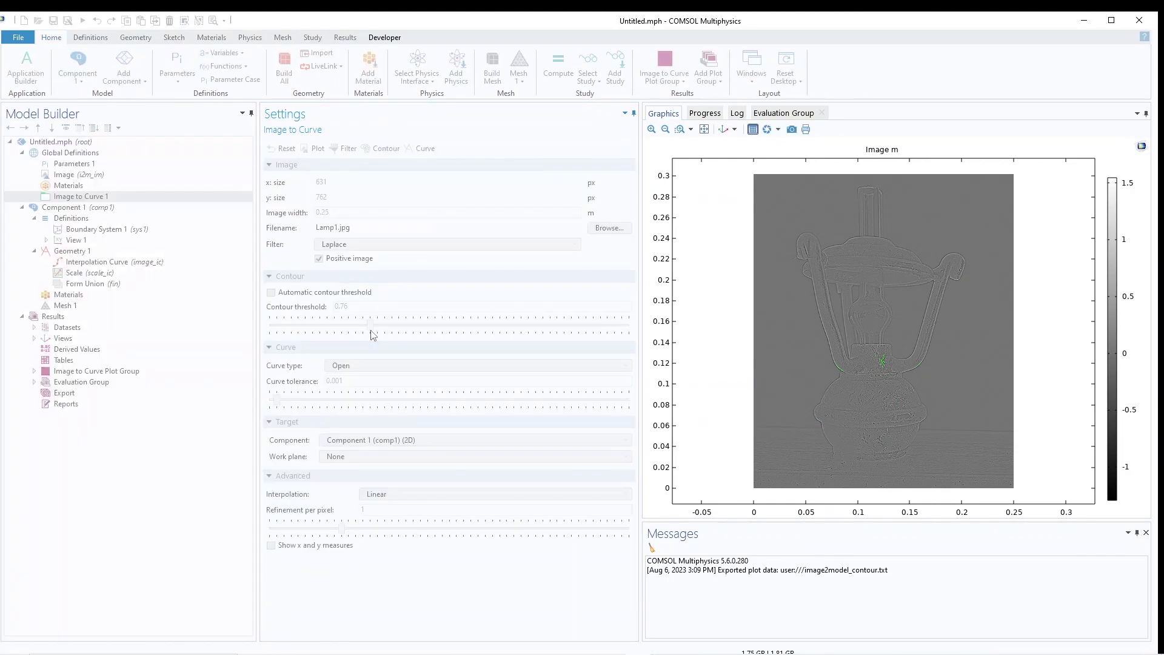
pyautogui.moveTo(372, 333); pyautogui.dragTo(310, 331)
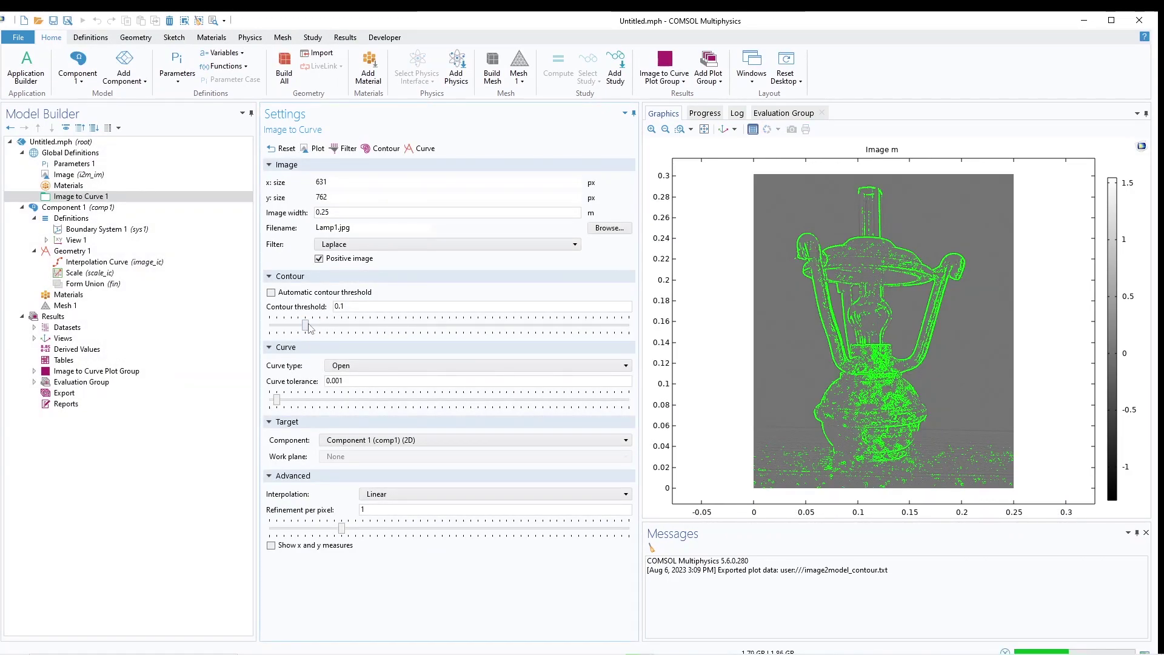
pyautogui.click(424, 149)
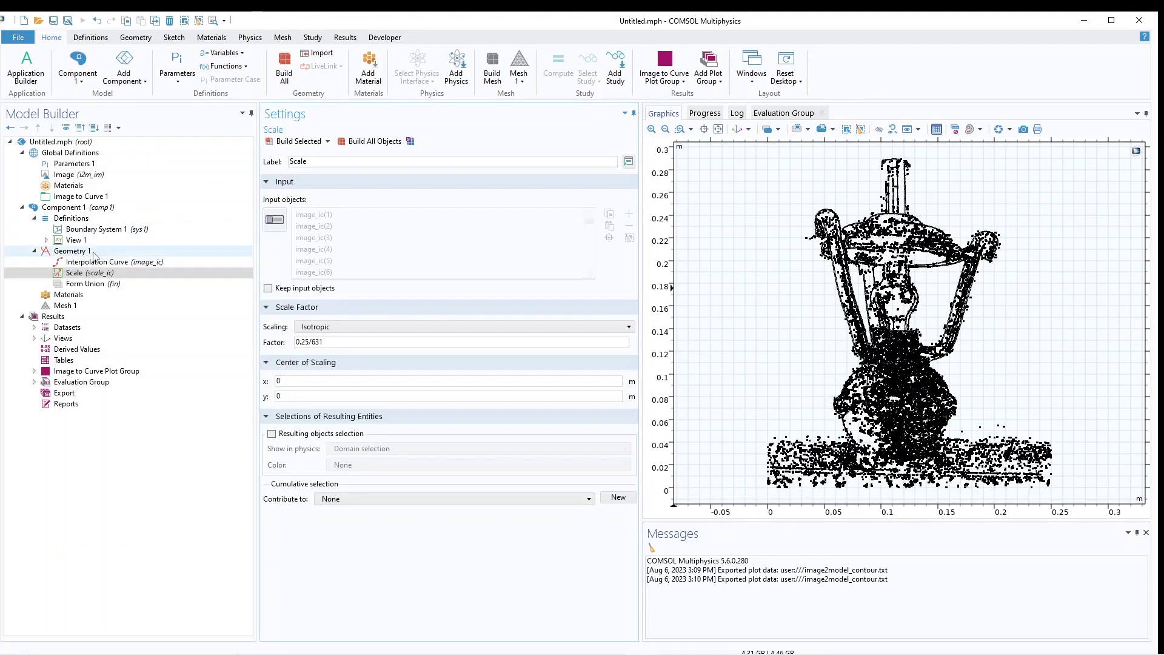
# Add a Delete Entities operation and box-select the stray table curves on both sides of the lamp's base
pyautogui.rightClick(92, 251)
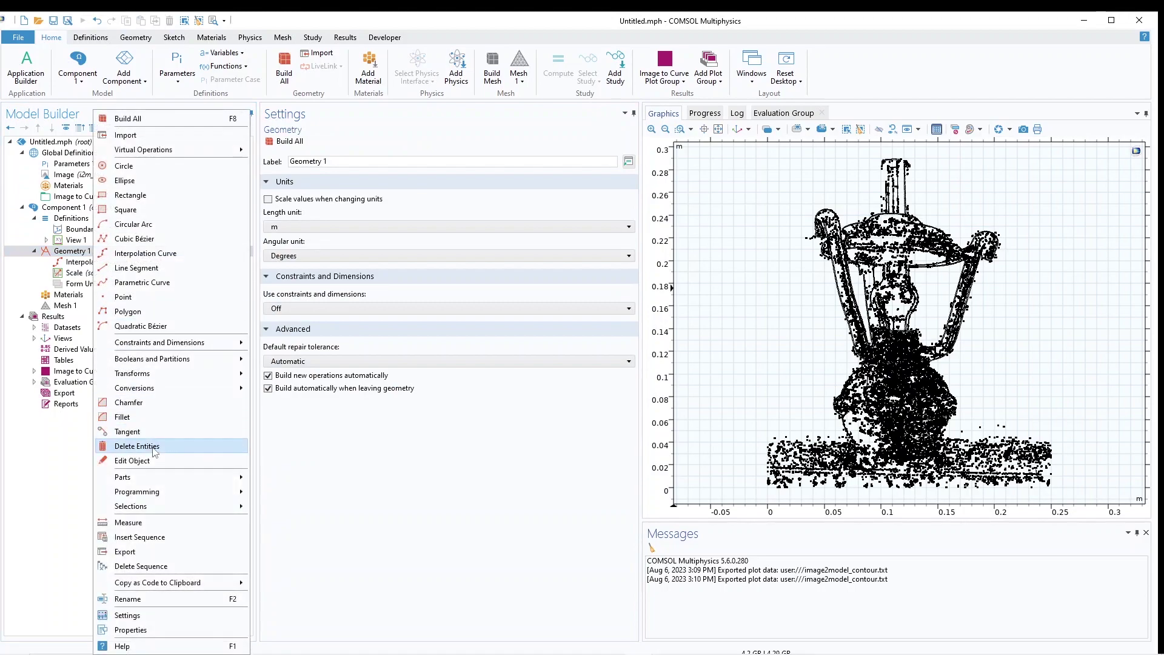
pyautogui.click(137, 446)
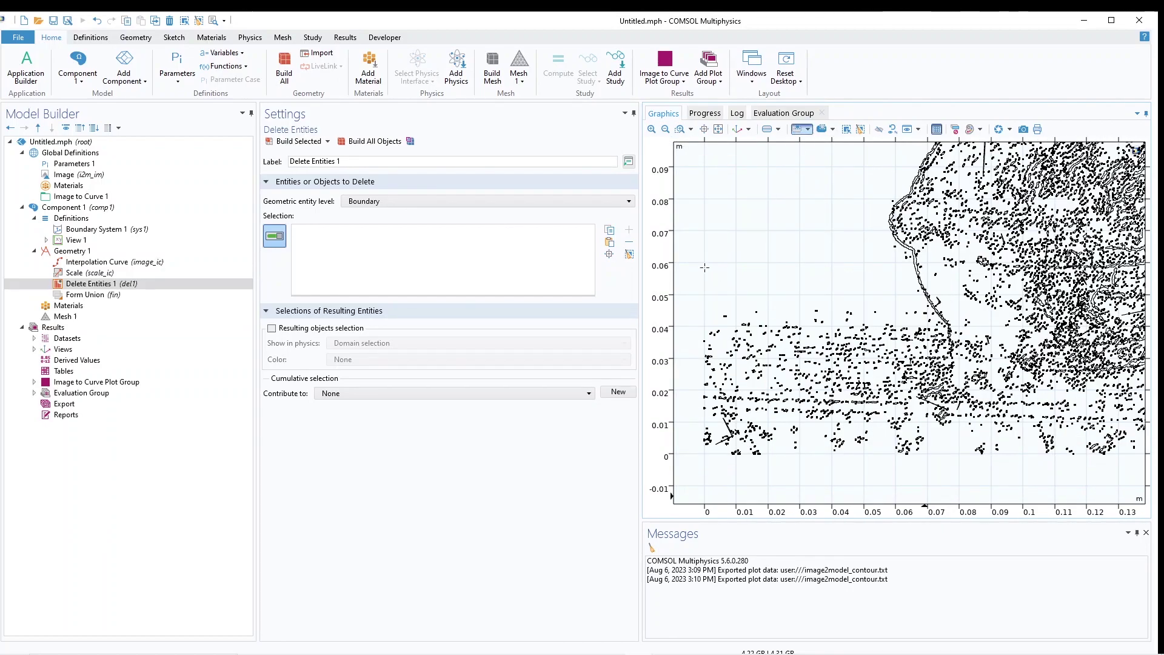
pyautogui.moveTo(703, 265); pyautogui.dragTo(911, 468)
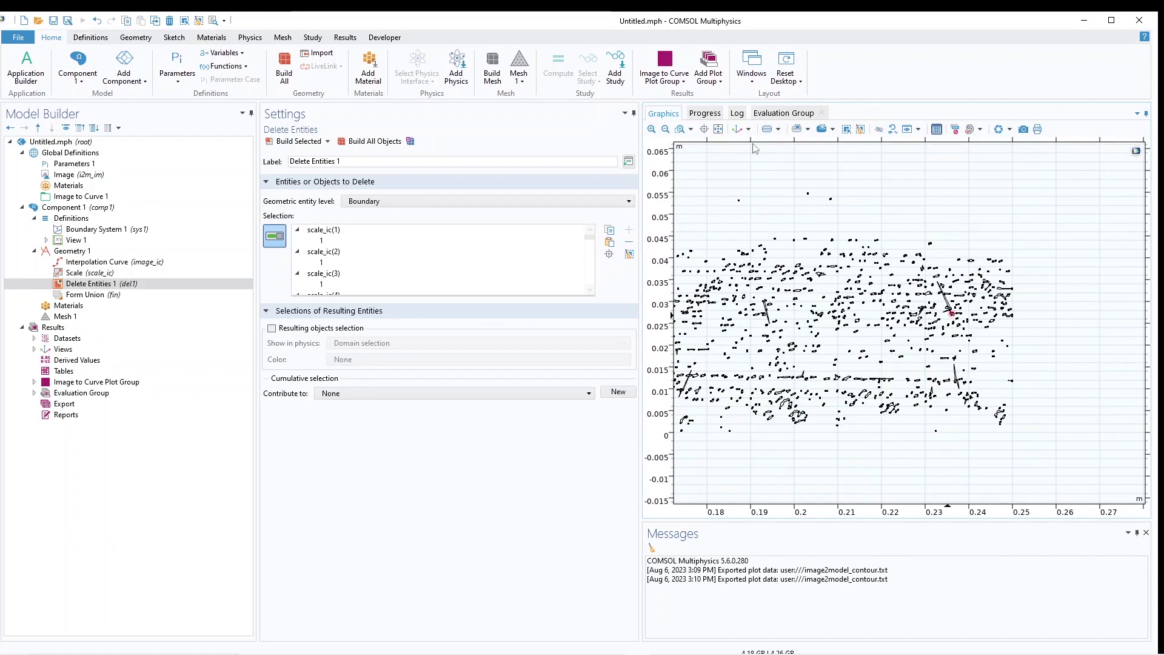
pyautogui.click(797, 129)
pyautogui.moveTo(700, 227); pyautogui.dragTo(1031, 452)
pyautogui.moveTo(788, 273); pyautogui.dragTo(1018, 285, button='right')
pyautogui.moveTo(867, 260); pyautogui.dragTo(946, 469)
pyautogui.click(797, 129)
pyautogui.moveTo(802, 320); pyautogui.dragTo(911, 473)
# Complete the selection with the remaining table curves around and below the lamp's base and delete them
pyautogui.scroll(5, 818, 267)
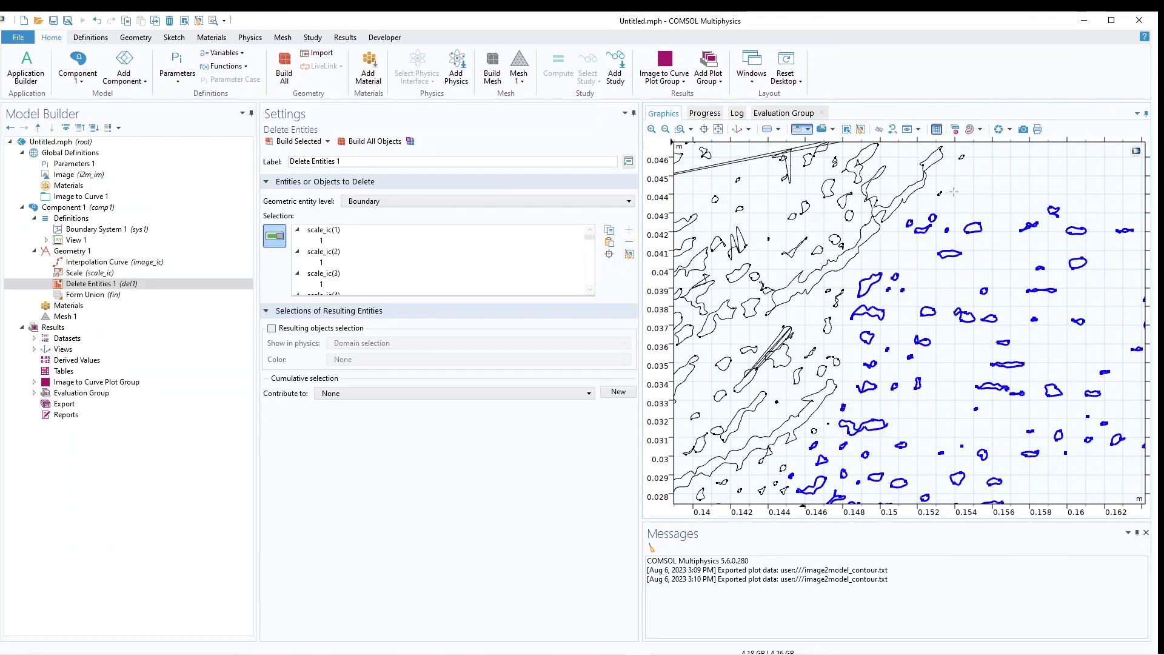
pyautogui.scroll(-5, 849, 364)
pyautogui.scroll(5, 887, 390)
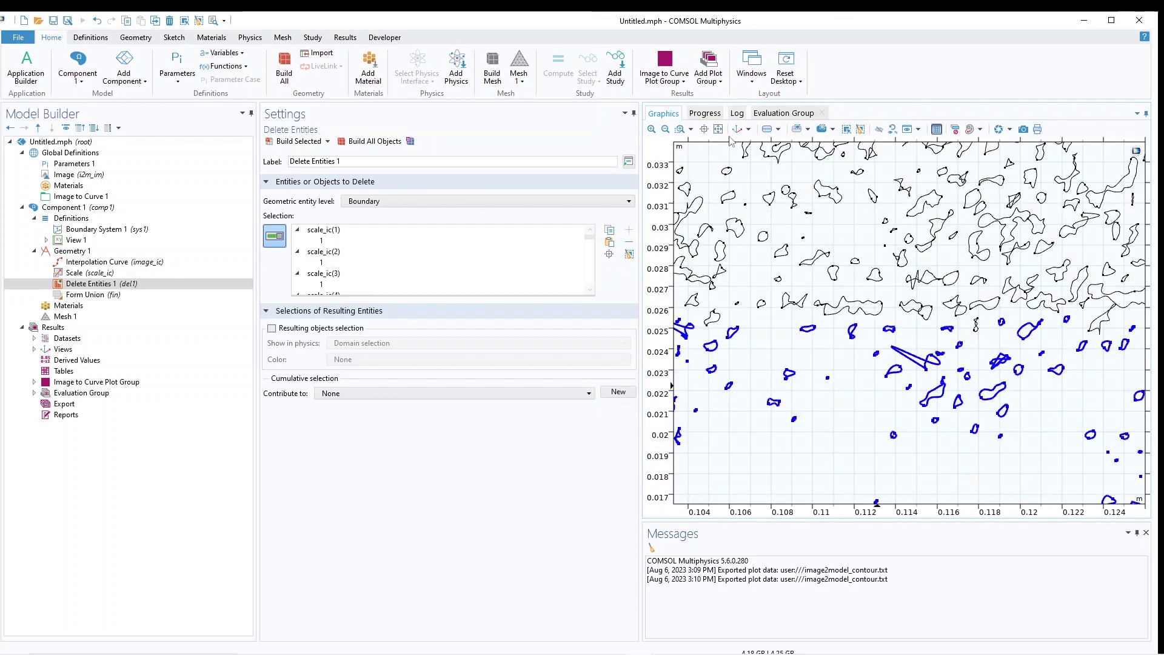
pyautogui.scroll(-3, 887, 389)
pyautogui.click(665, 129)
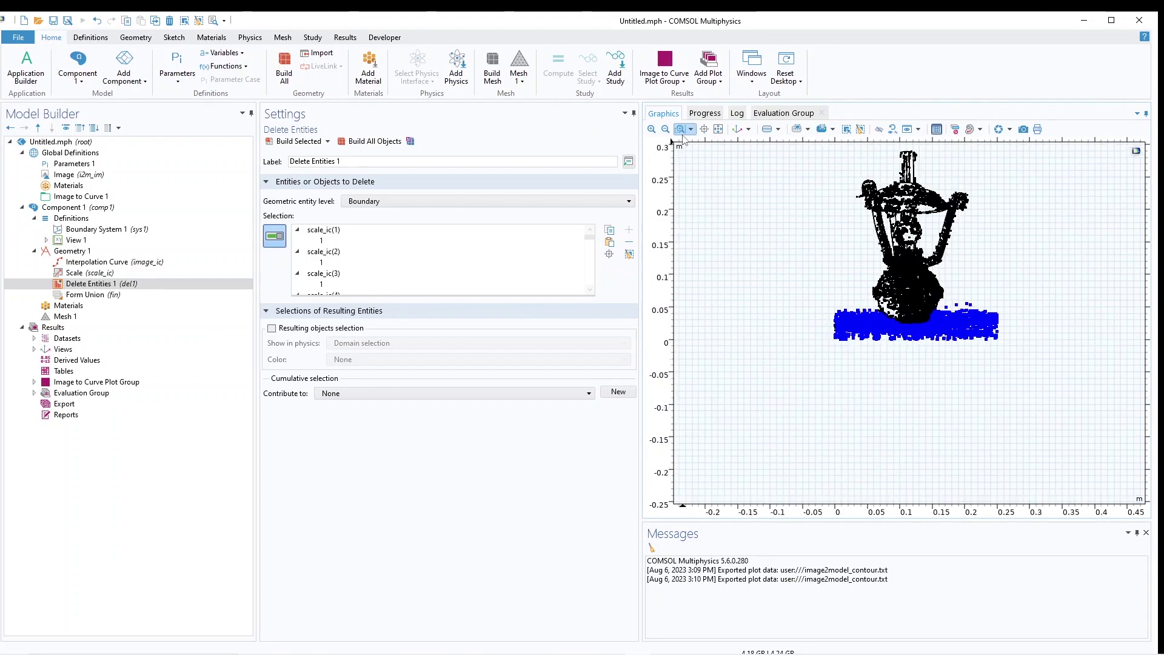
pyautogui.scroll(5, 871, 180)
pyautogui.click(797, 129)
pyautogui.click(717, 129)
pyautogui.click(298, 142)
# Add a second Delete Entities operation, box-select further stray curves around the lamp and delete them
pyautogui.rightClick(72, 251)
pyautogui.click(115, 478)
pyautogui.click(797, 129)
pyautogui.moveTo(745, 425); pyautogui.dragTo(794, 509)
pyautogui.moveTo(903, 154); pyautogui.dragTo(917, 208)
pyautogui.moveTo(872, 164); pyautogui.dragTo(920, 249)
pyautogui.click(679, 129)
pyautogui.click(717, 129)
pyautogui.click(298, 141)
# Add a Convert to Solid operation covering all the remaining lamp curves and build it
pyautogui.rightClick(70, 251)
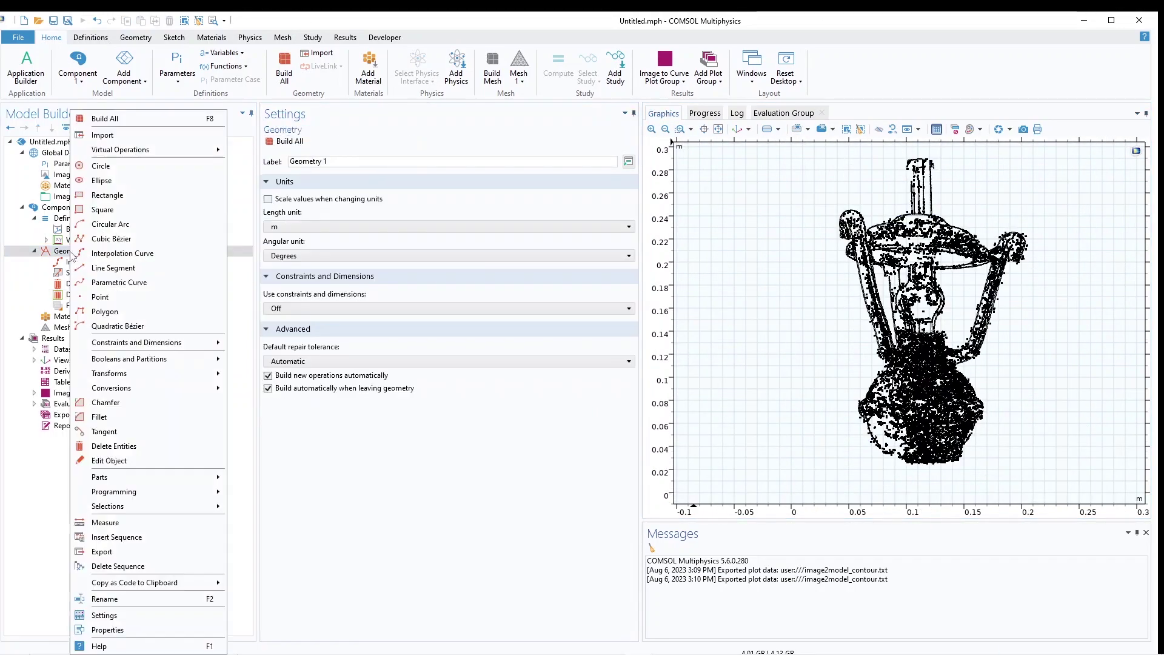
pyautogui.click(267, 389)
pyautogui.moveTo(782, 151); pyautogui.dragTo(1098, 494)
pyautogui.click(297, 141)
# Add an Explicit selection under Definitions covering all of the lamp's domains and assign it a theme colour
pyautogui.click(71, 218)
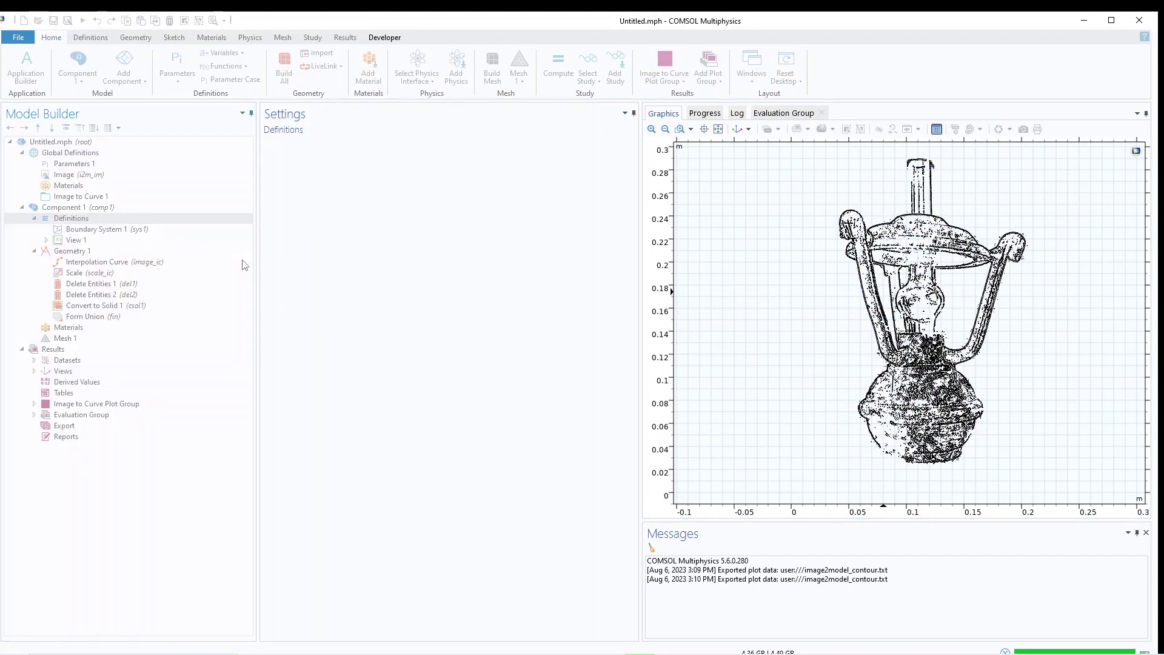
pyautogui.rightClick(71, 219)
pyautogui.click(267, 285)
pyautogui.click(628, 356)
pyautogui.click(586, 416)
pyautogui.moveTo(779, 150); pyautogui.dragTo(1043, 477)
pyautogui.click(628, 357)
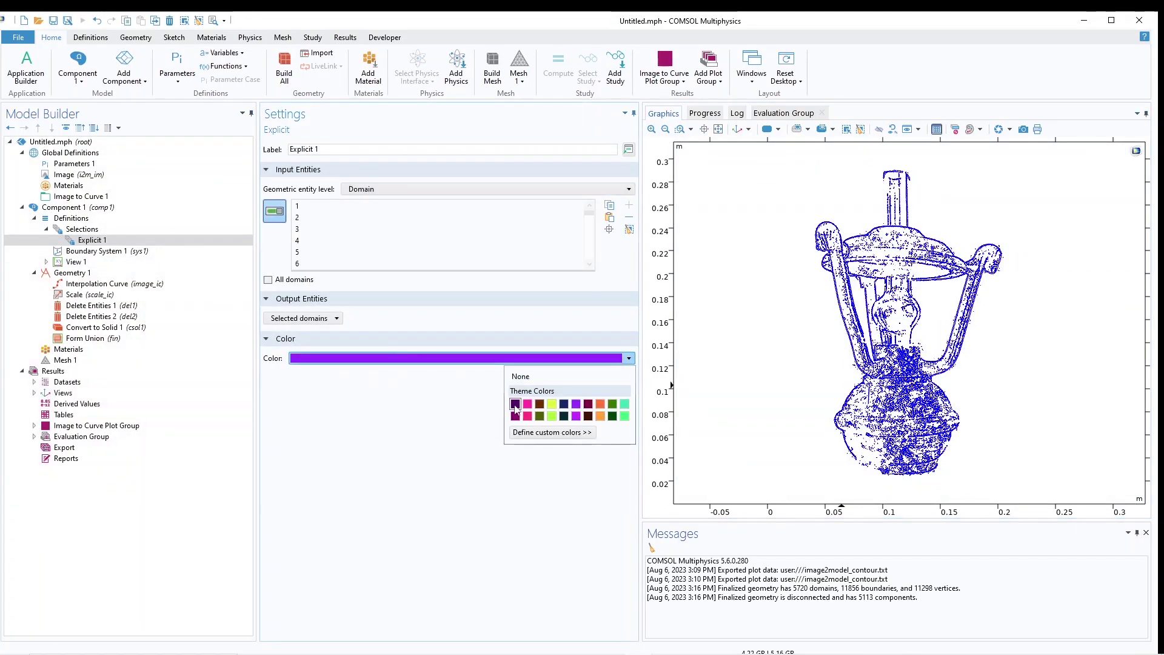
pyautogui.click(558, 403)
# Adjust the Explicit selection's output entities and try different theme colours for displaying the lamp
pyautogui.click(321, 316)
pyautogui.click(320, 330)
pyautogui.click(82, 229)
pyautogui.click(92, 240)
pyautogui.click(628, 356)
pyautogui.click(82, 229)
pyautogui.click(92, 240)
pyautogui.click(539, 401)
pyautogui.click(629, 356)
pyautogui.click(526, 414)
pyautogui.click(82, 229)
# Delete the stray curves beside the top of the lamp's chimney with the second Delete Entities operation
pyautogui.click(297, 141)
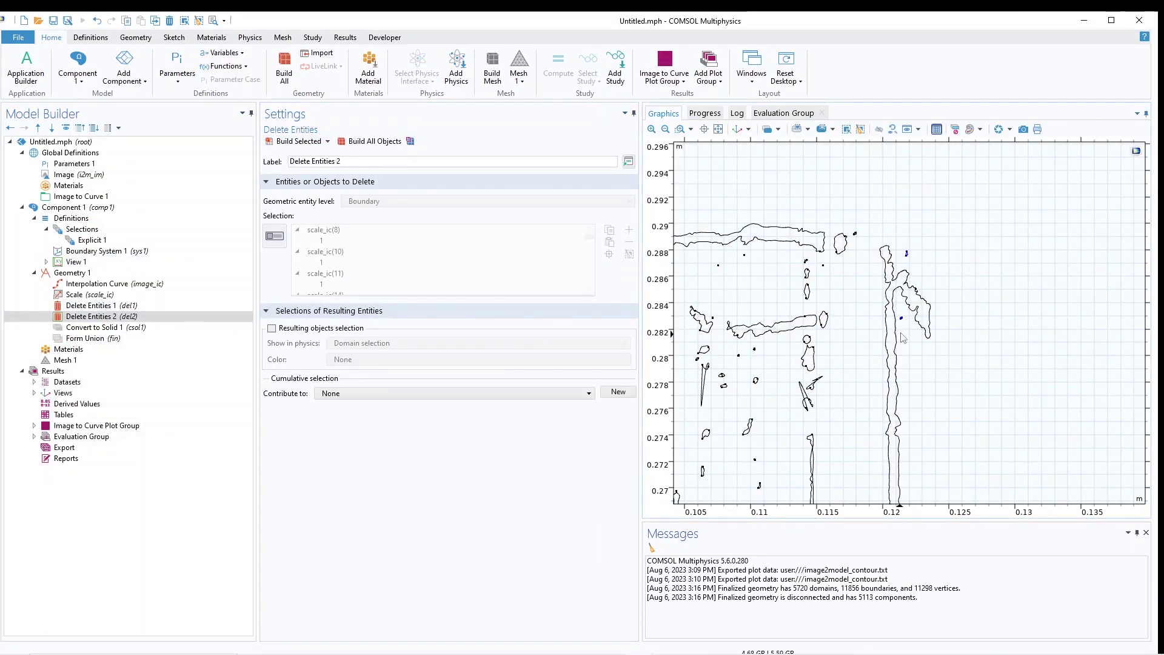
pyautogui.scroll(-10, 909, 323)
pyautogui.click(83, 229)
# Open the export settings for Geometry 1 and choose DXF file (*.dxf) as the file type
pyautogui.rightClick(72, 273)
pyautogui.click(106, 303)
pyautogui.click(423, 189)
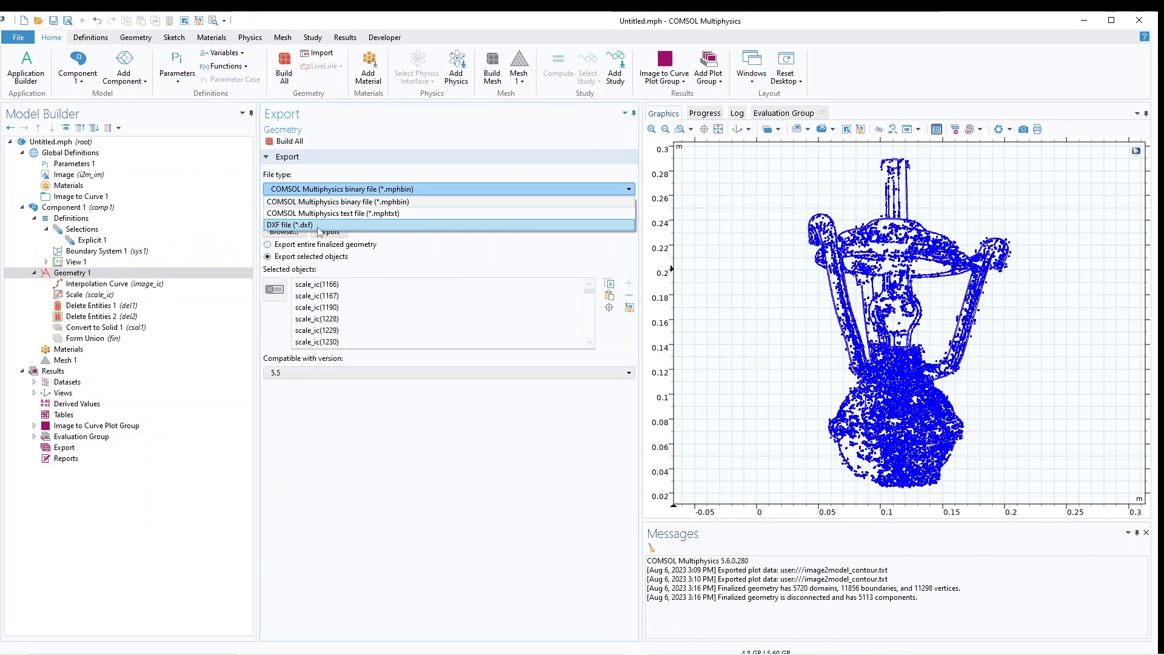
pyautogui.click(321, 225)
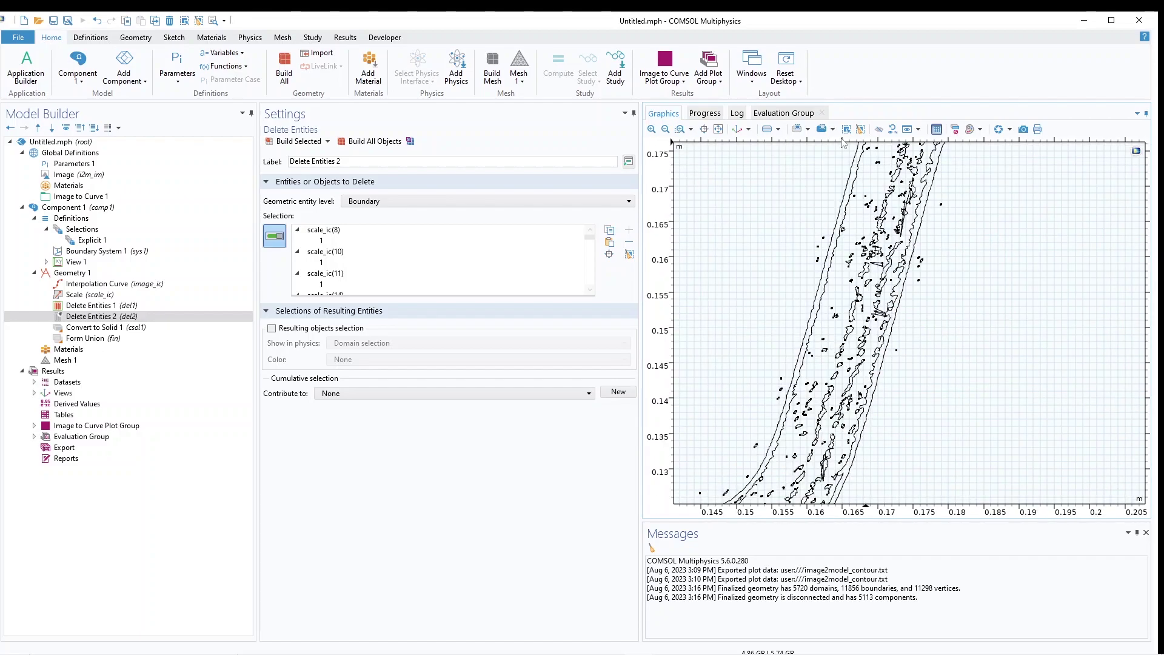
# Add the stray curves on both sides of the lamp's right arm to the second Delete Entities operation and rebuild it
pyautogui.click(796, 129)
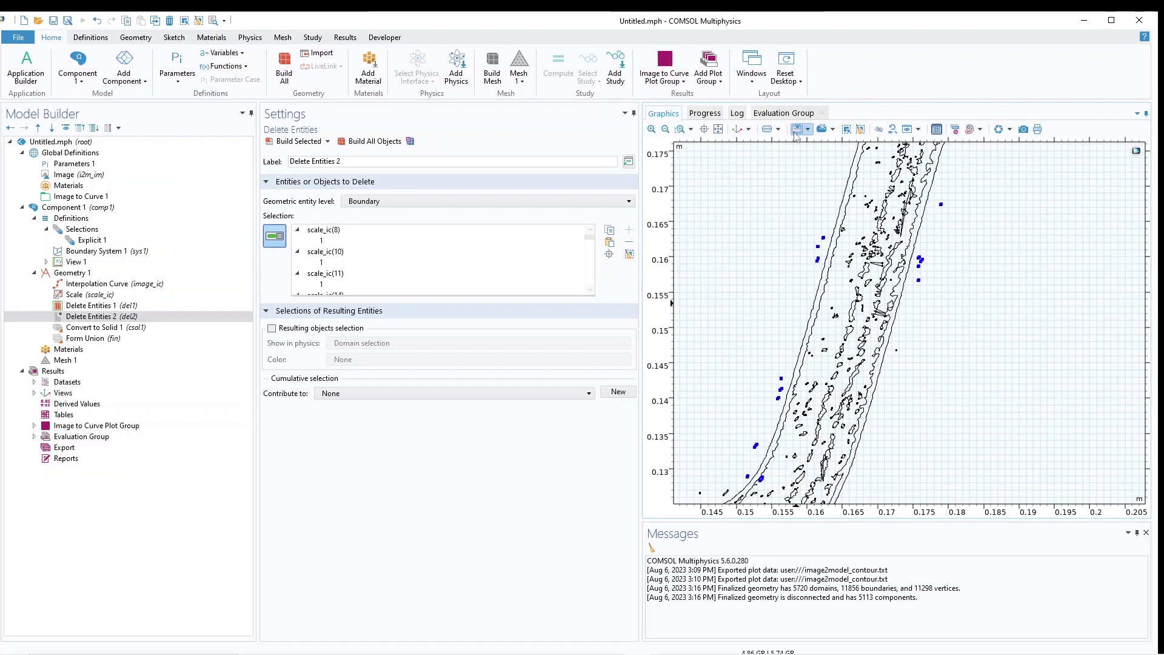
pyautogui.moveTo(854, 263); pyautogui.dragTo(976, 380)
pyautogui.click(808, 130)
pyautogui.scroll(-3, 926, 397)
pyautogui.scroll(5, 841, 431)
pyautogui.moveTo(873, 365); pyautogui.dragTo(988, 447)
pyautogui.click(298, 141)
# Export the selected geometry objects as a DXF file to C:\Import image comsol\lamp.dxf
pyautogui.click(73, 272)
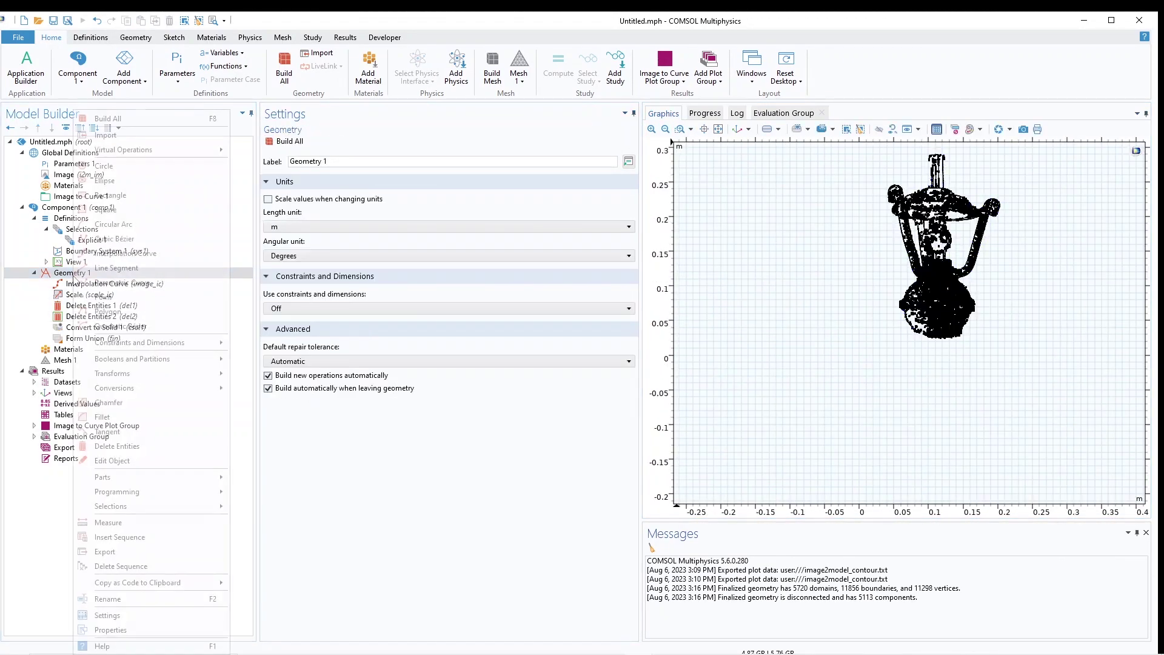
pyautogui.rightClick(74, 272)
pyautogui.click(165, 554)
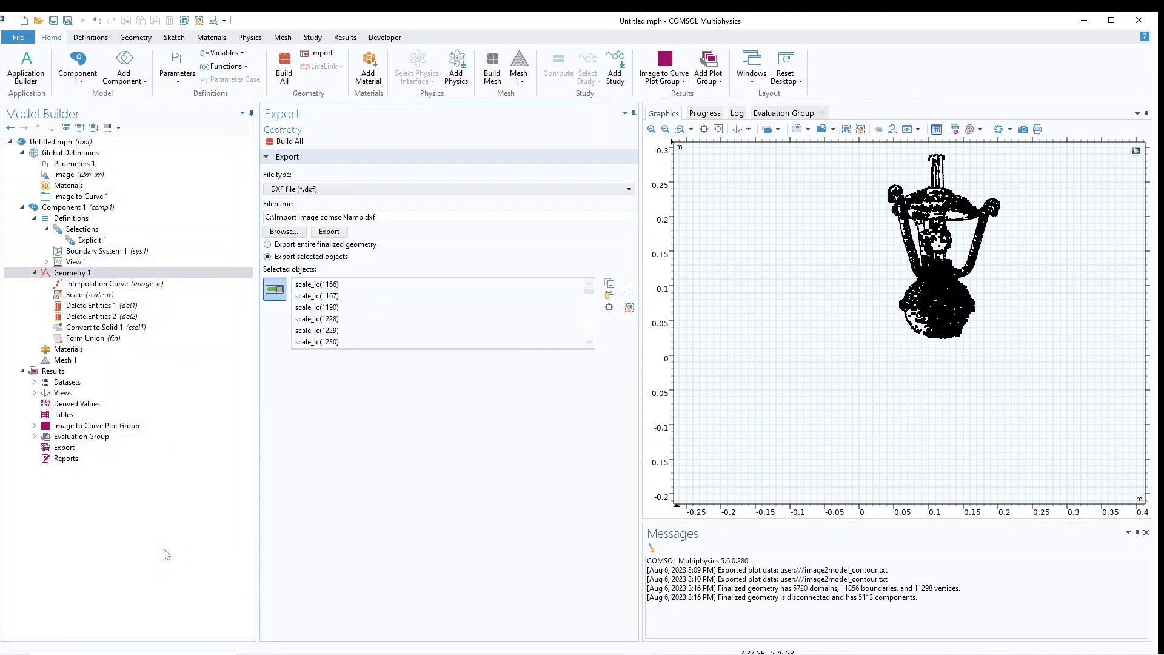
pyautogui.click(329, 232)
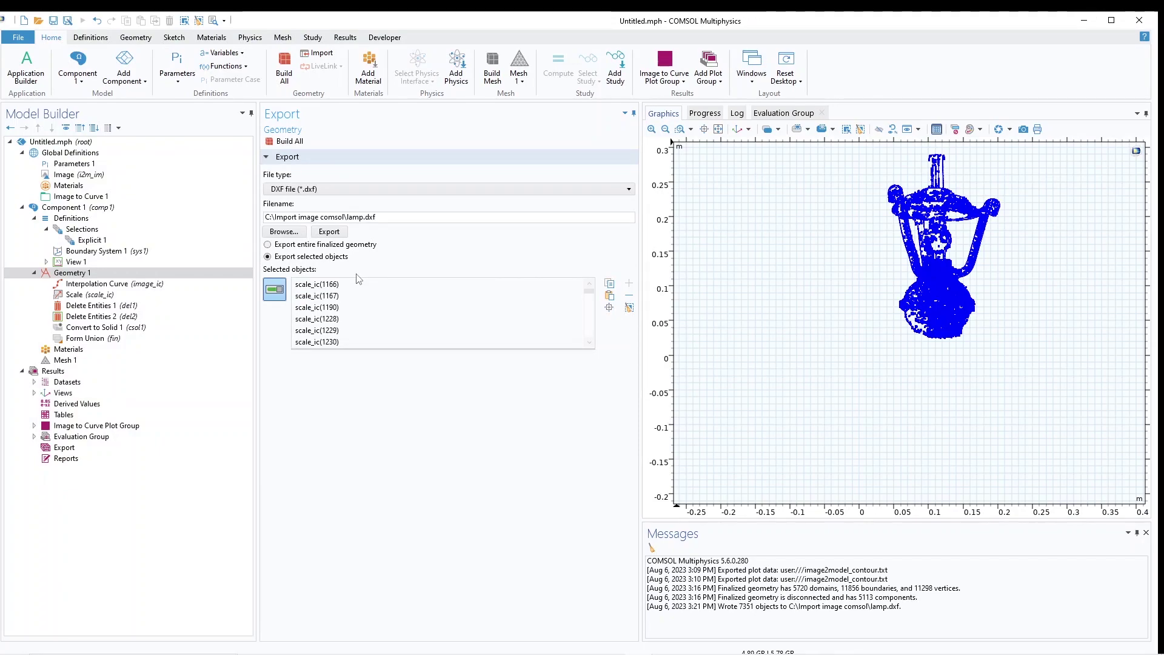
# Switch to the Import image comsol folder in File Explorer and locate the exported lamp.dxf
pyautogui.moveTo(297, 644)
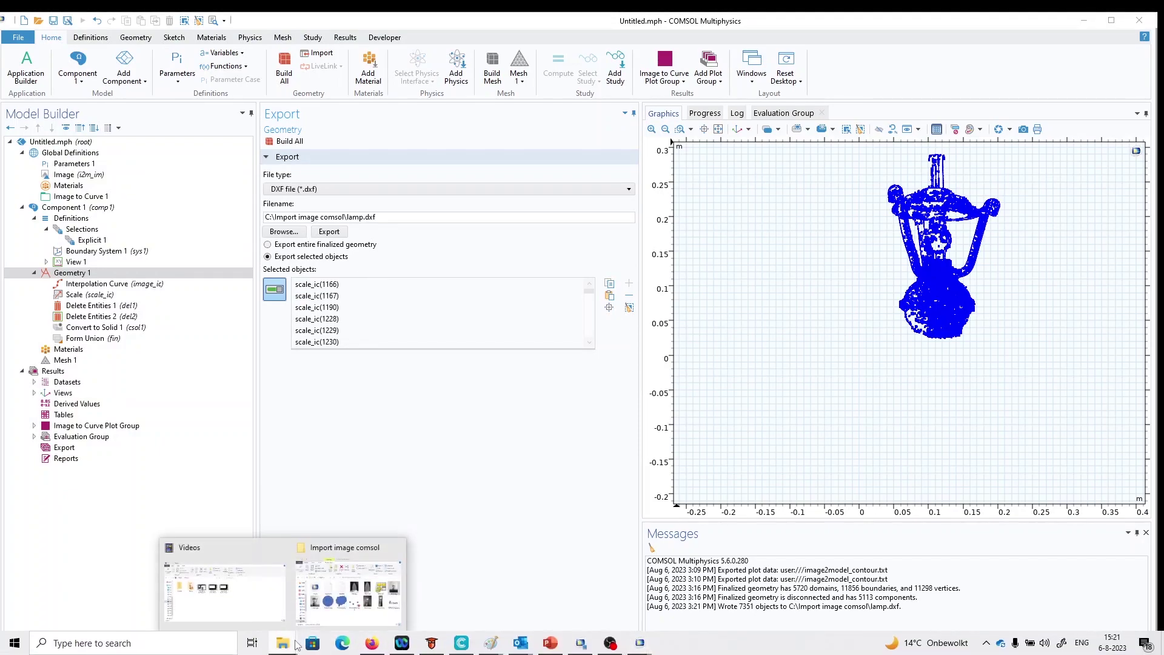
pyautogui.click(360, 617)
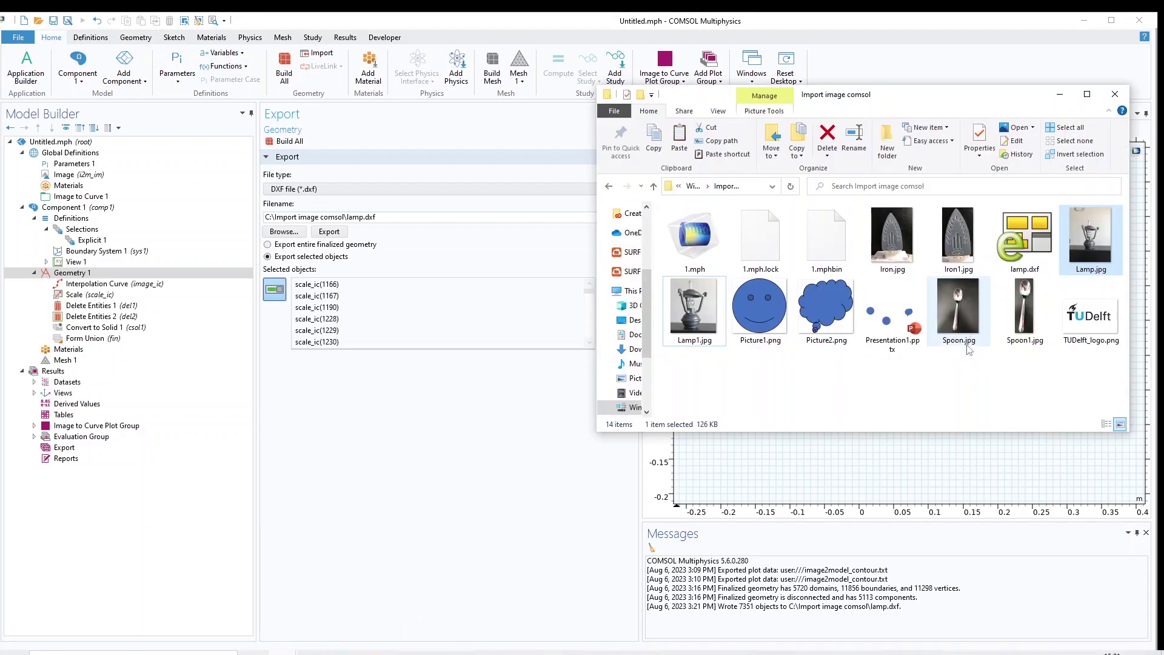
pyautogui.click(1024, 242)
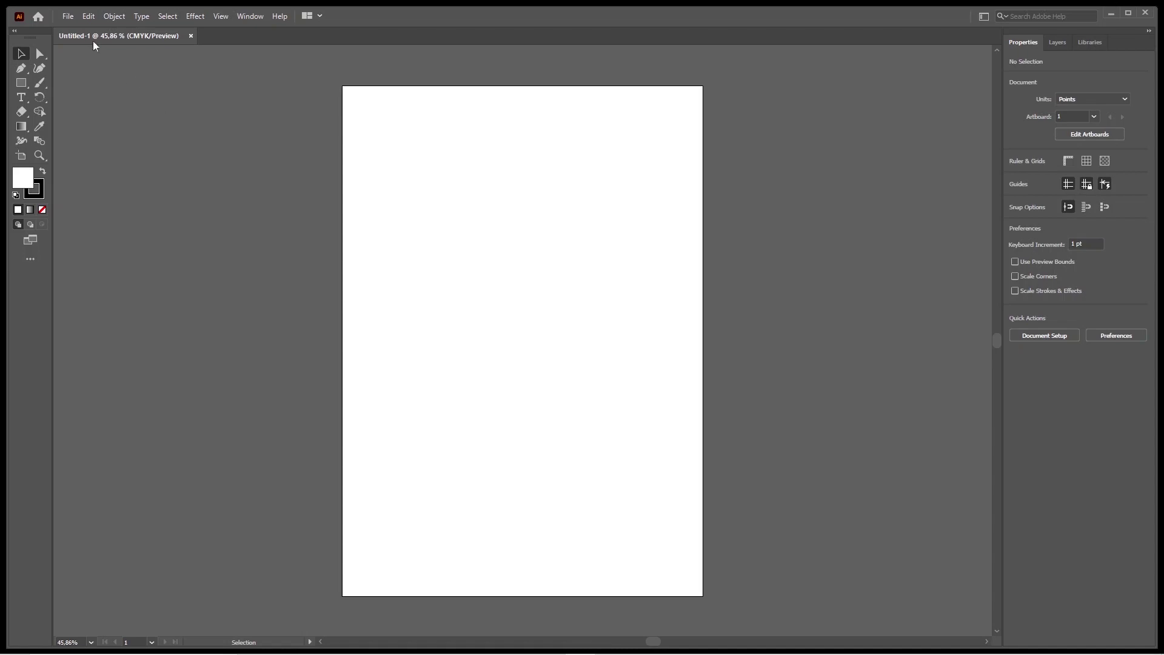
# Switch to Adobe Illustrator and open lamp.dxf, accepting the import options
pyautogui.click(74, 18)
pyautogui.click(97, 57)
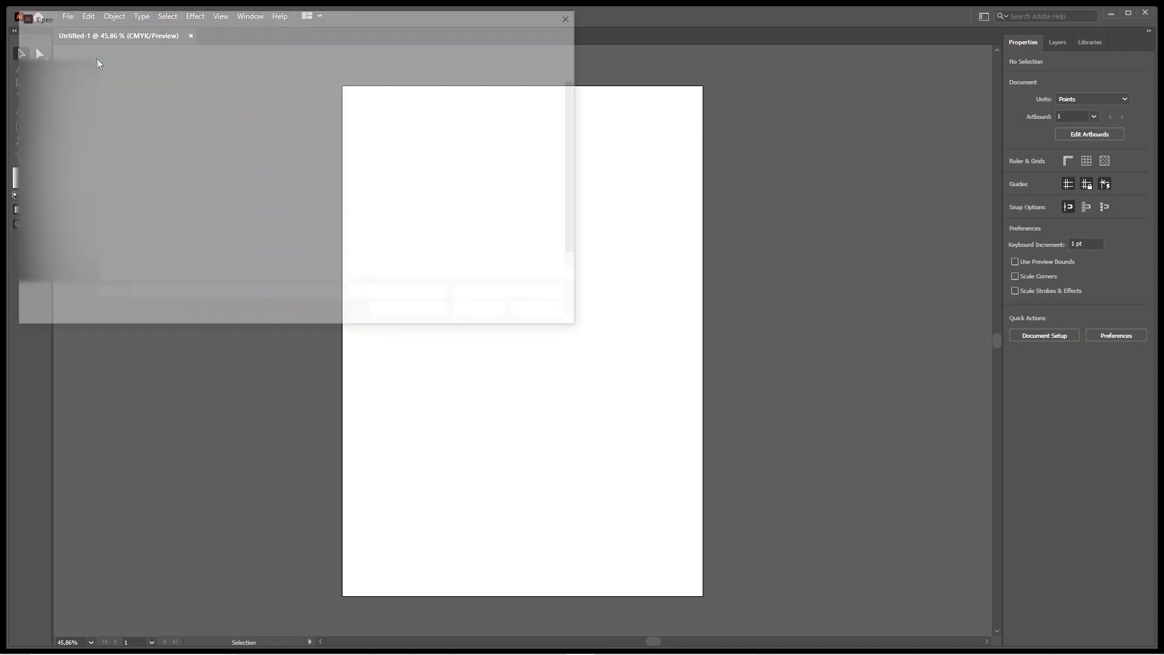
pyautogui.doubleClick(538, 111)
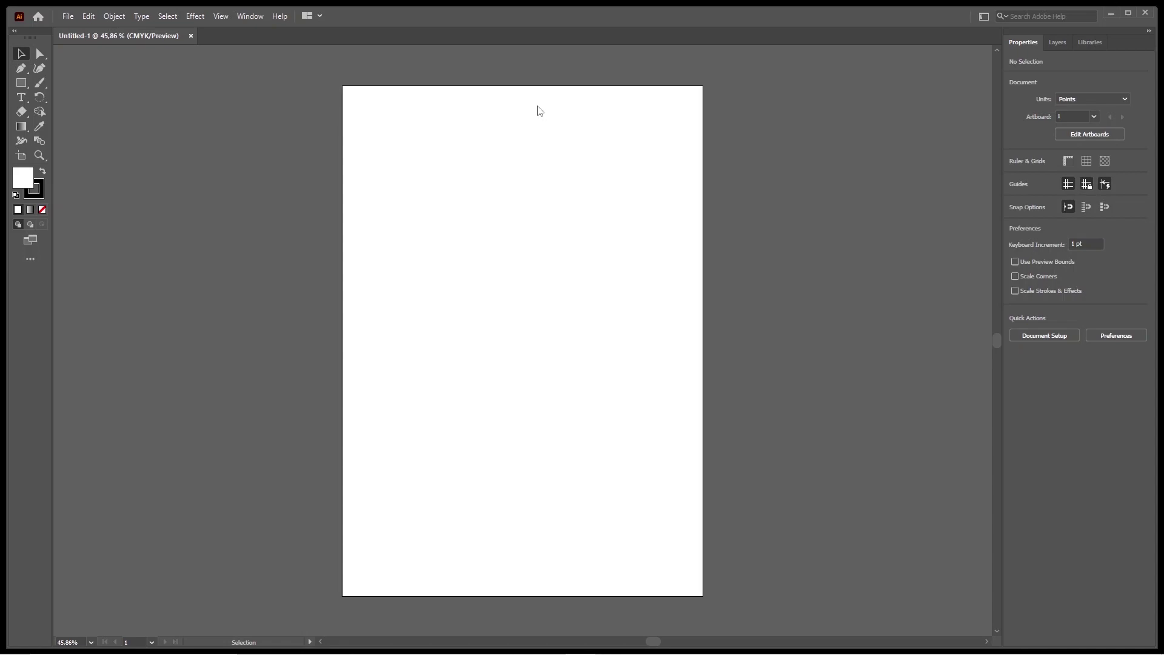
pyautogui.click(609, 424)
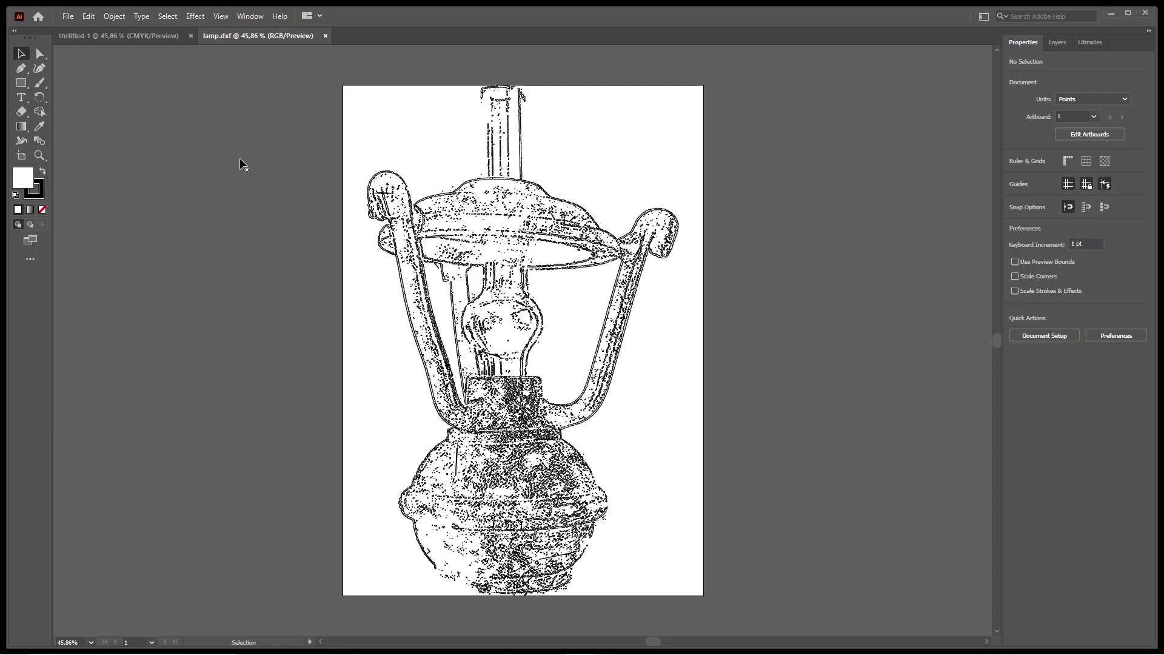
# Select the outlines of the long narrow shape on the lamp's hood and the small shapes around it with Direct Selection
pyautogui.click(39, 155)
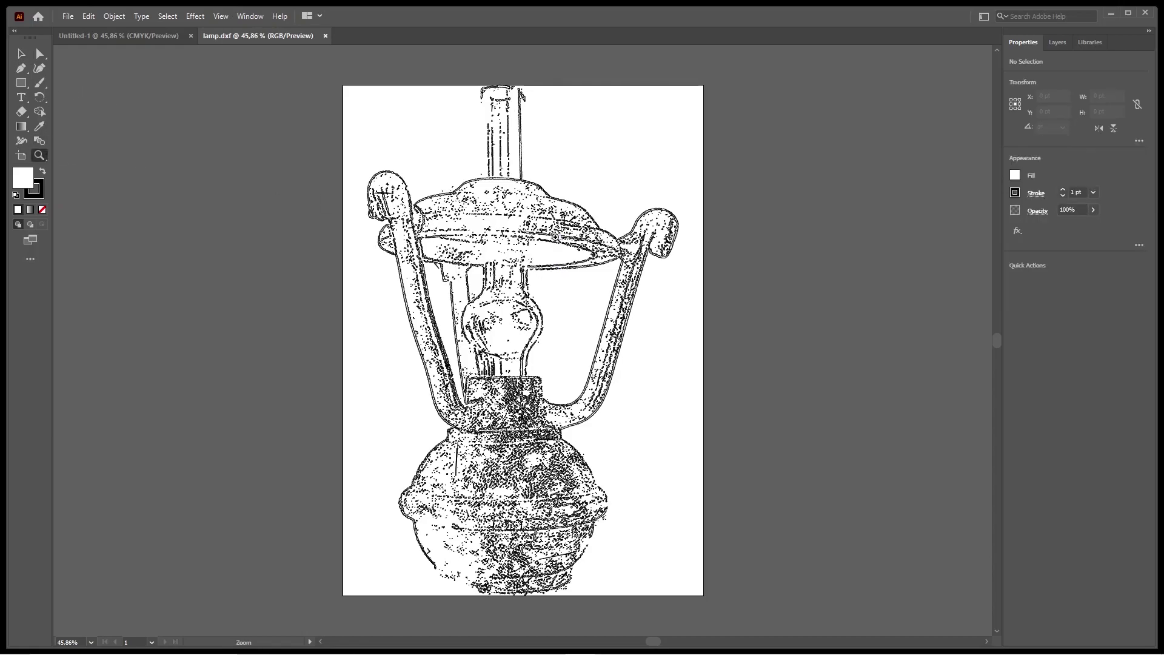
pyautogui.moveTo(568, 246); pyautogui.dragTo(510, 250)
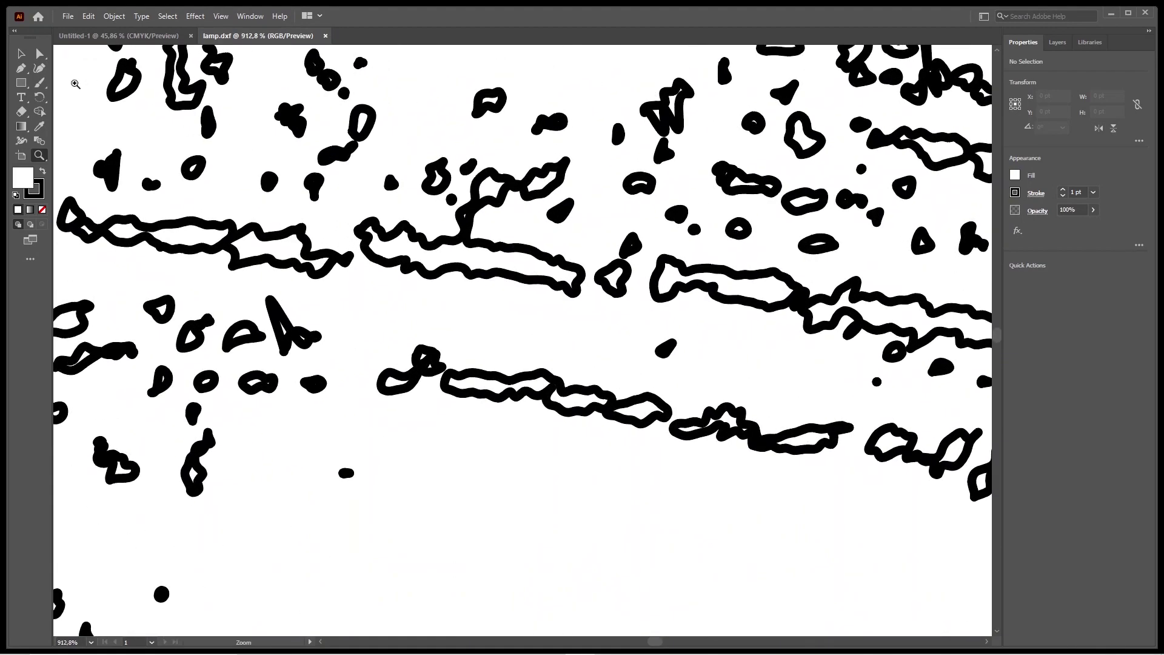
pyautogui.click(21, 53)
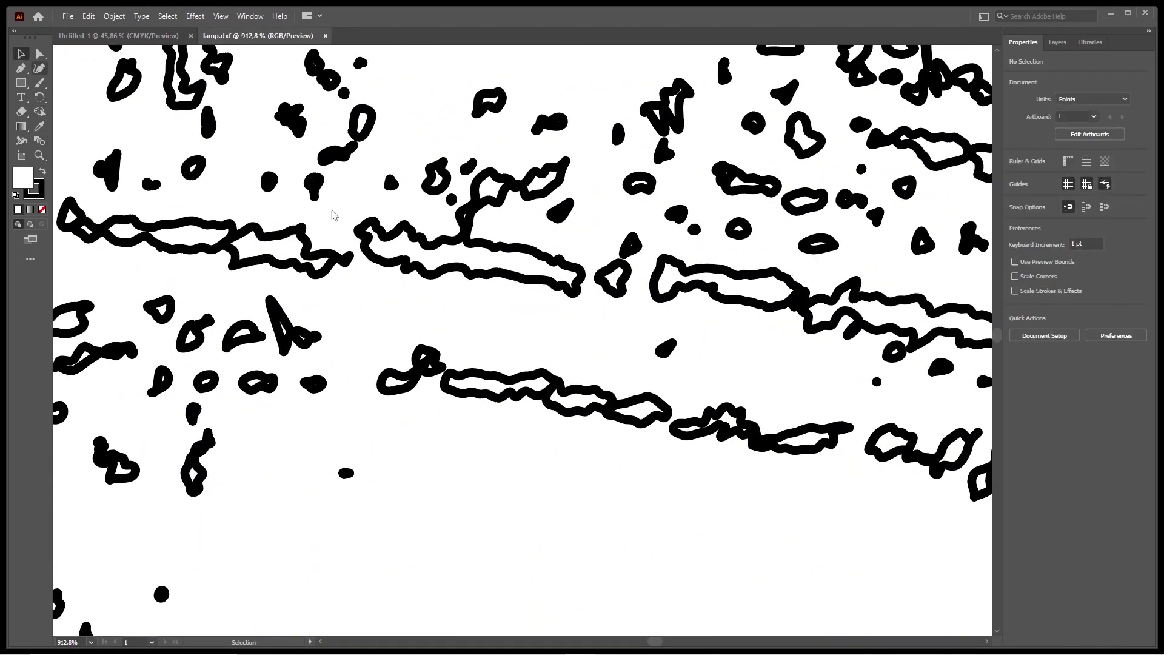
pyautogui.click(526, 280)
pyautogui.moveTo(521, 284); pyautogui.dragTo(447, 275)
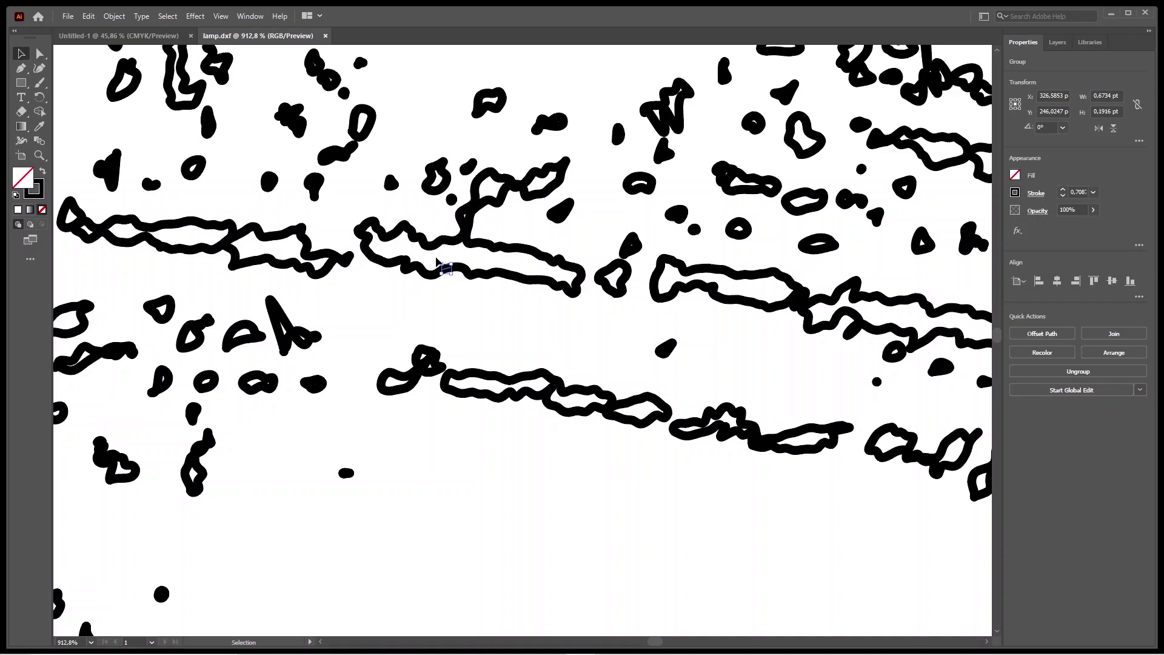
pyautogui.click(39, 97)
pyautogui.click(40, 54)
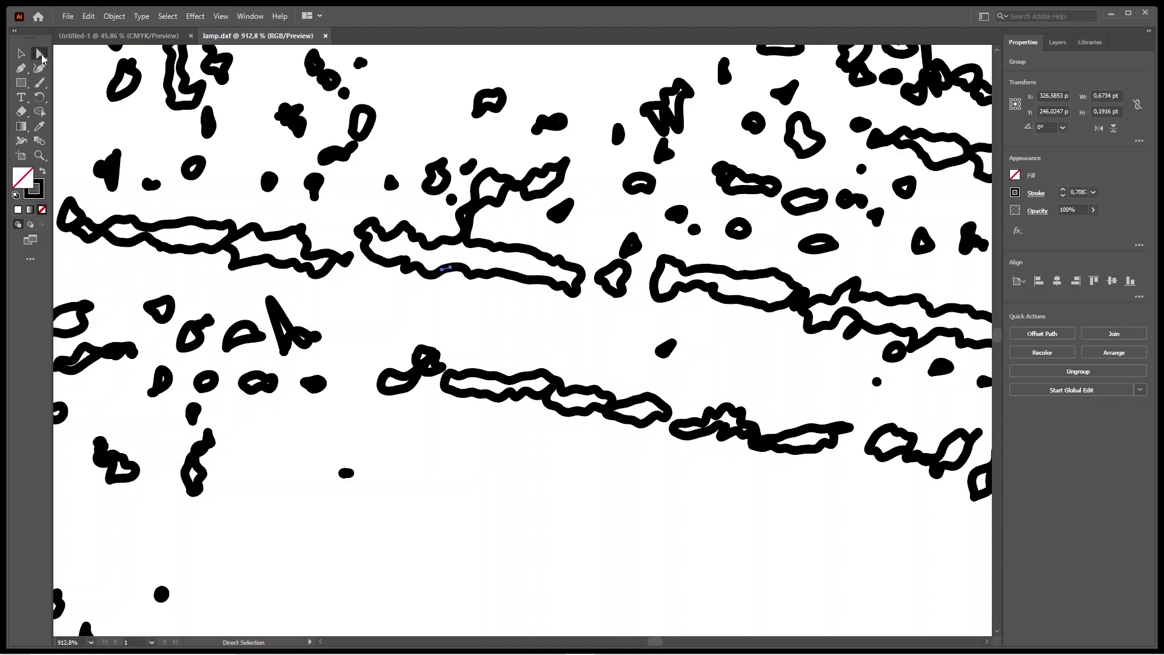
pyautogui.moveTo(331, 118); pyautogui.dragTo(638, 327)
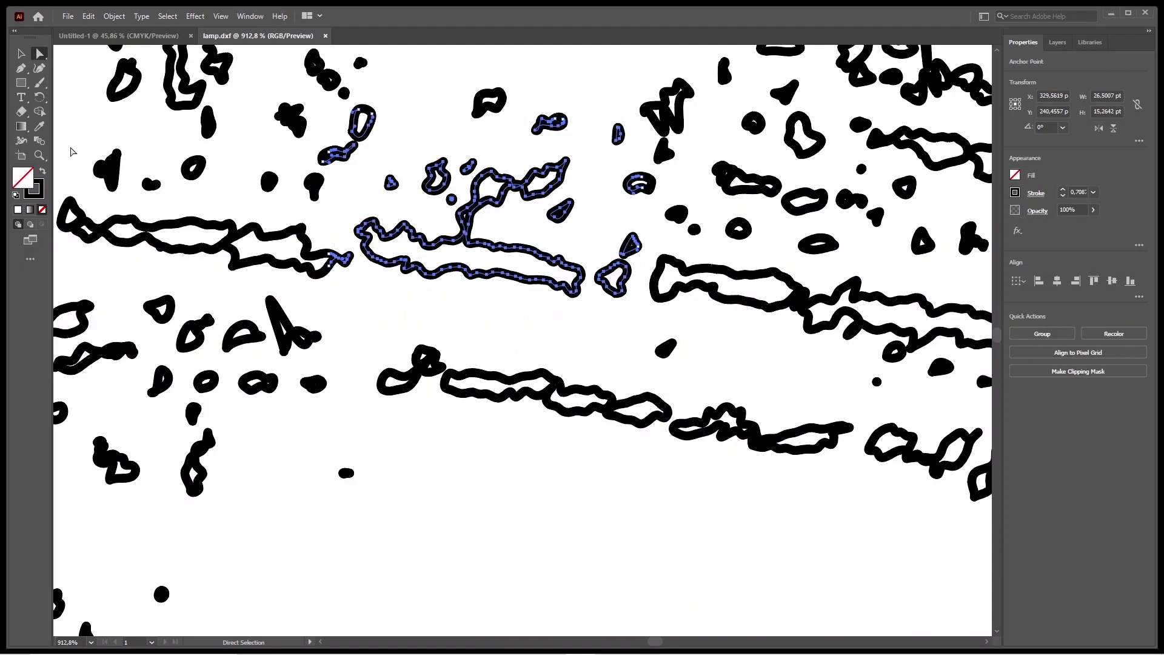
# Activate the Shape Builder tool for the selected outlines and set the fill colour to red
pyautogui.click(39, 113)
pyautogui.moveTo(377, 296)
pyautogui.mouseDown()
pyautogui.moveTo(546, 175)
pyautogui.moveTo(564, 229)
pyautogui.moveTo(630, 277)
pyautogui.moveTo(648, 185)
pyautogui.moveTo(633, 144)
pyautogui.moveTo(470, 155)
pyautogui.moveTo(468, 172)
pyautogui.moveTo(350, 124)
pyautogui.moveTo(375, 118)
pyautogui.moveTo(353, 124)
pyautogui.moveTo(356, 138)
pyautogui.mouseUp()
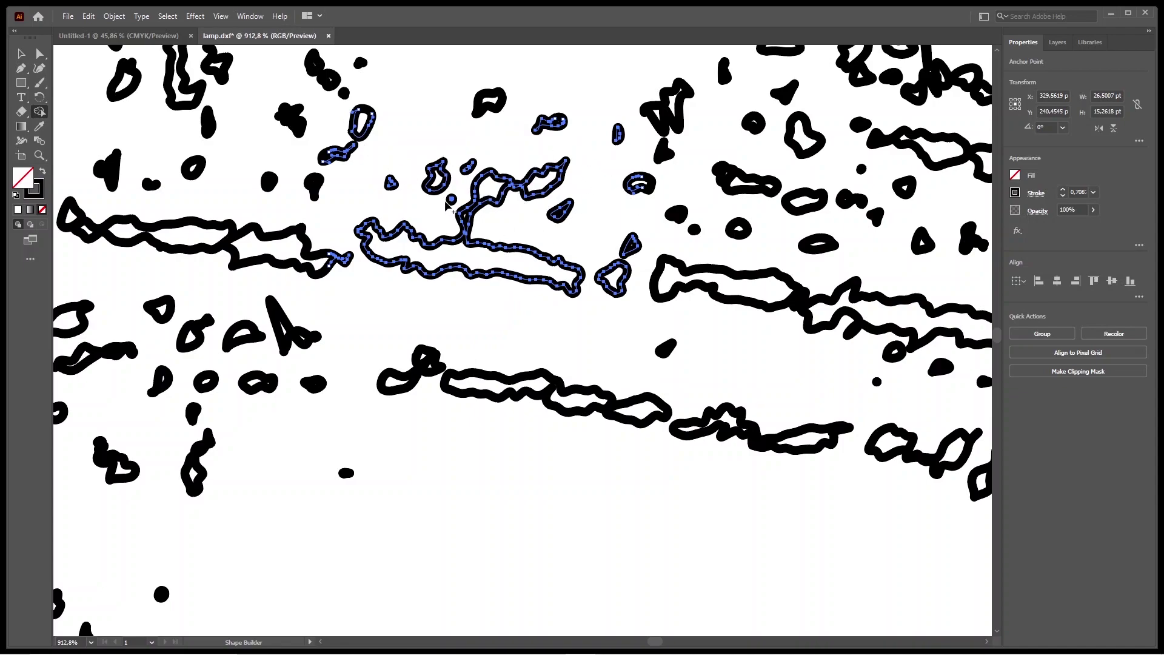
pyautogui.click(18, 209)
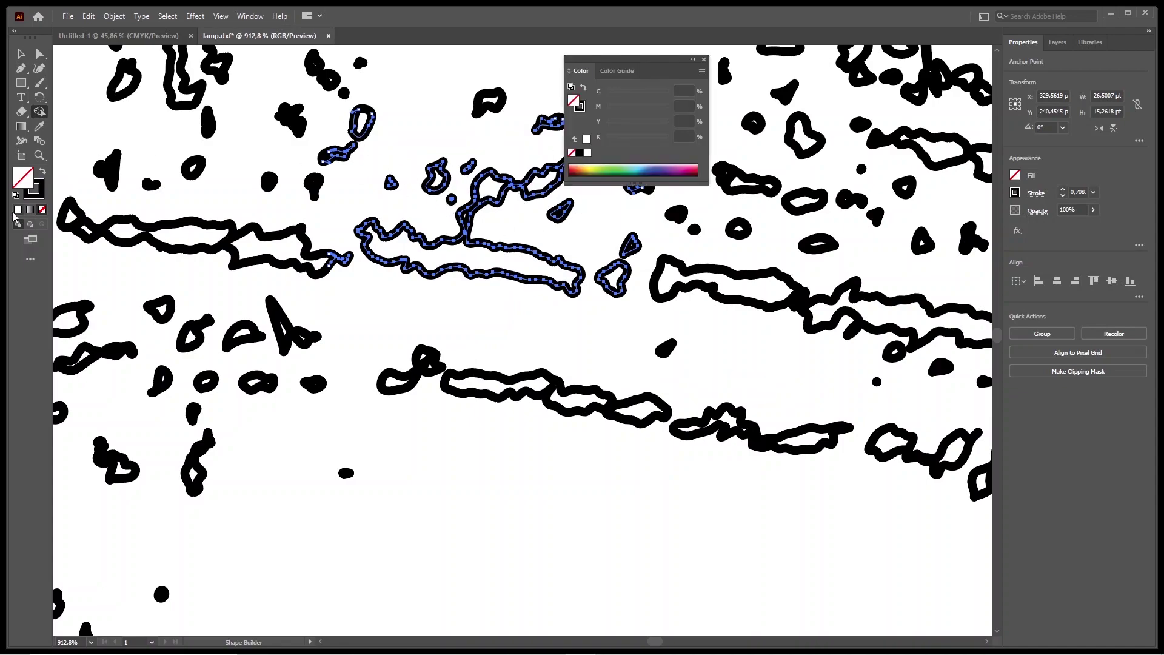
pyautogui.click(697, 168)
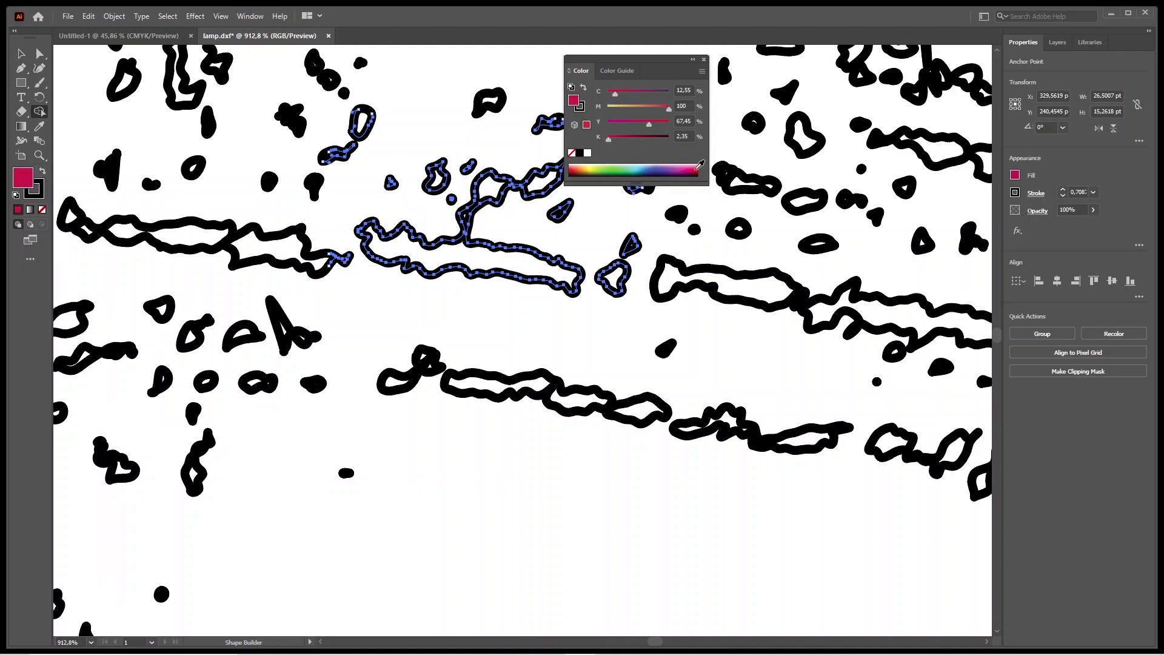
pyautogui.click(697, 166)
pyautogui.click(696, 168)
pyautogui.click(705, 59)
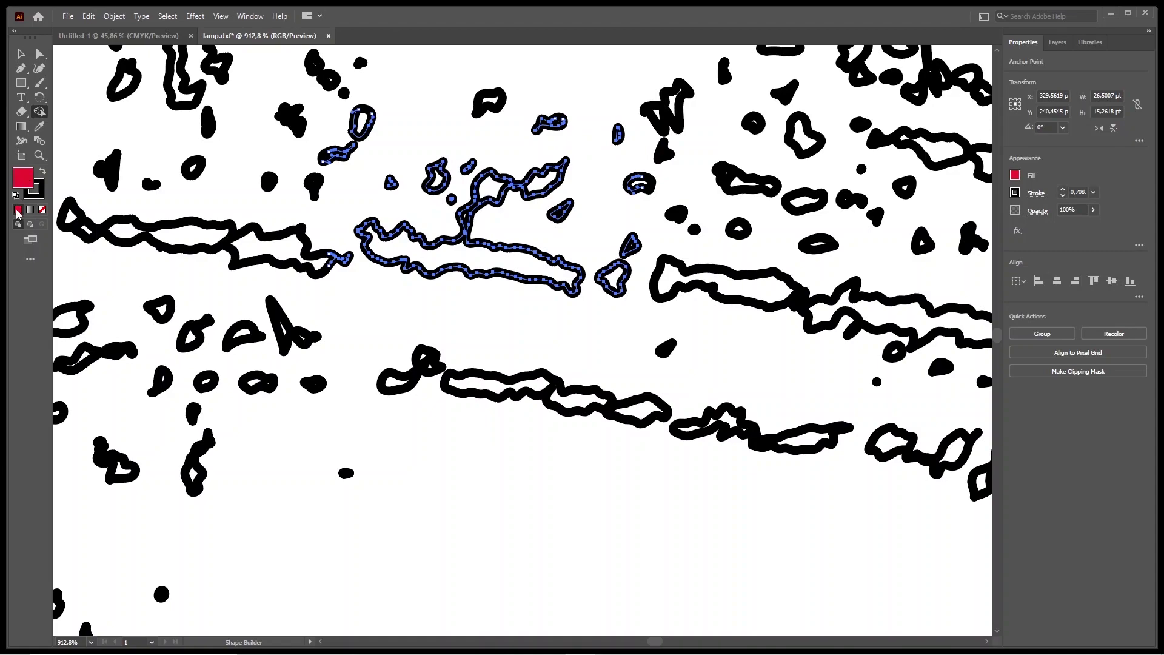
# Fill the long narrow shape and its larger closed neighbours red with Shape Builder, and clear the selection
pyautogui.click(529, 296)
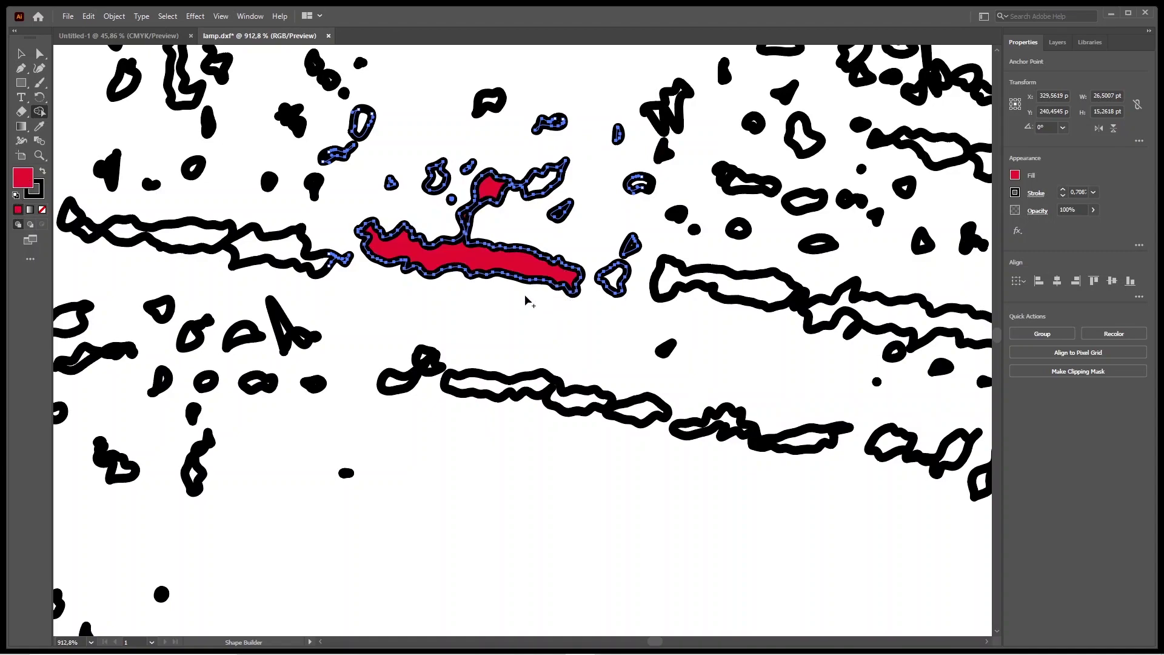
pyautogui.click(542, 185)
pyautogui.click(615, 278)
pyautogui.click(437, 180)
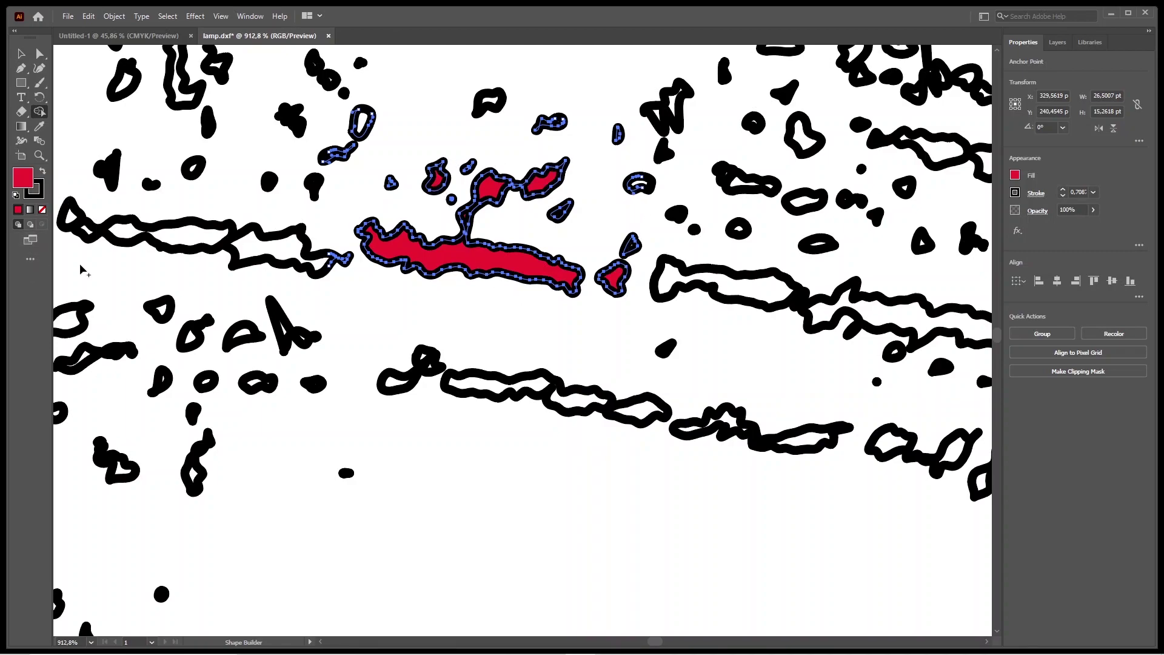
pyautogui.click(22, 55)
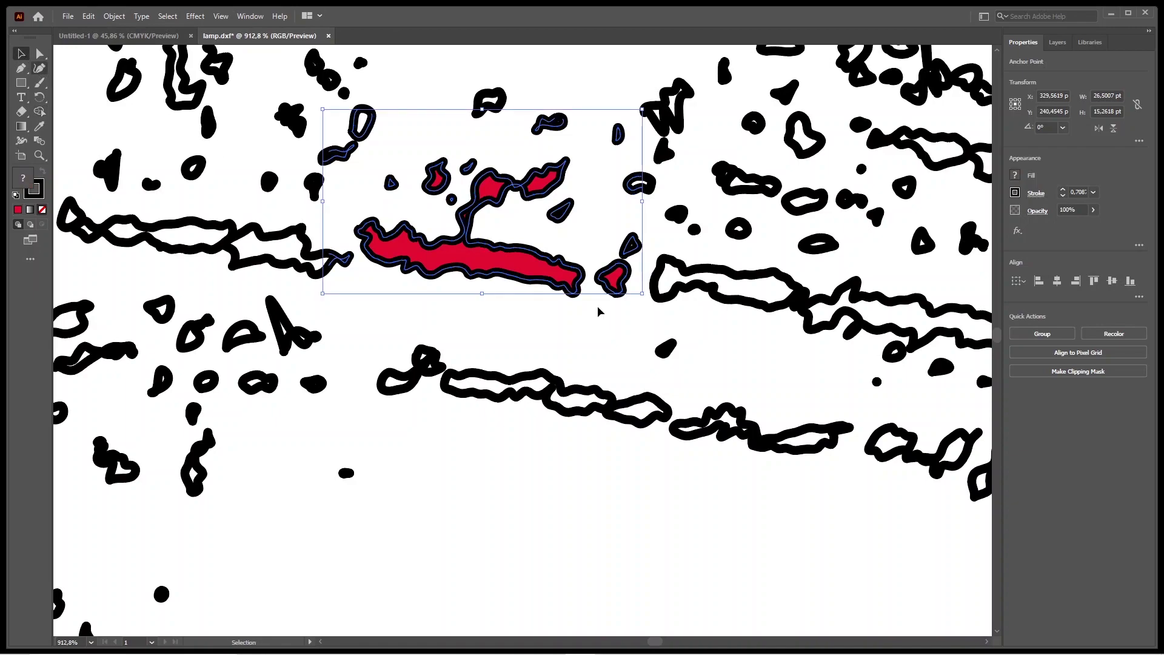
pyautogui.click(556, 323)
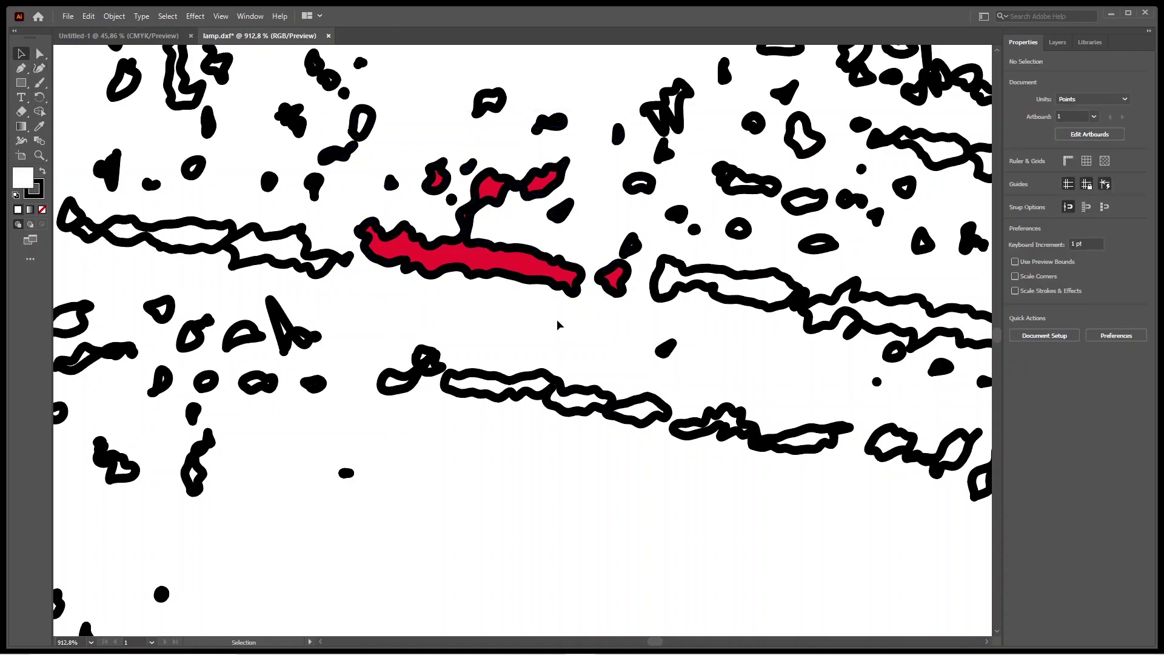
# Select the outlines of the vertical tube at the top of the lamp with Direct Selection
pyautogui.click(39, 155)
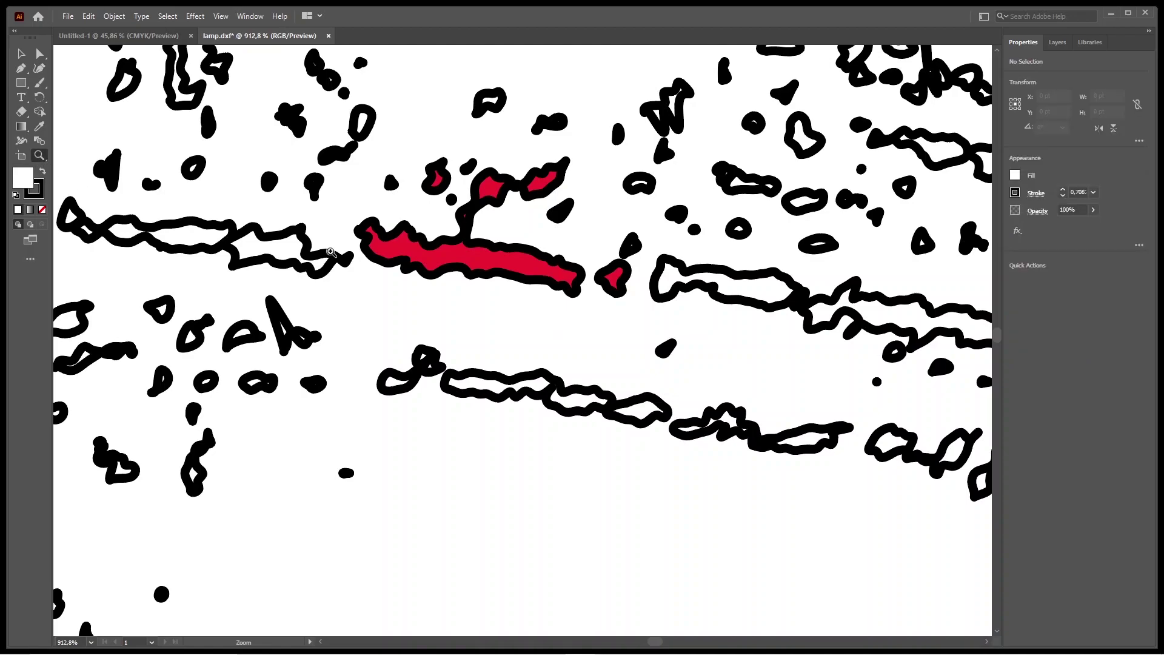
pyautogui.click(466, 306)
pyautogui.keyDown('alt'); pyautogui.scroll(-5, 517, 338); pyautogui.keyUp('alt')
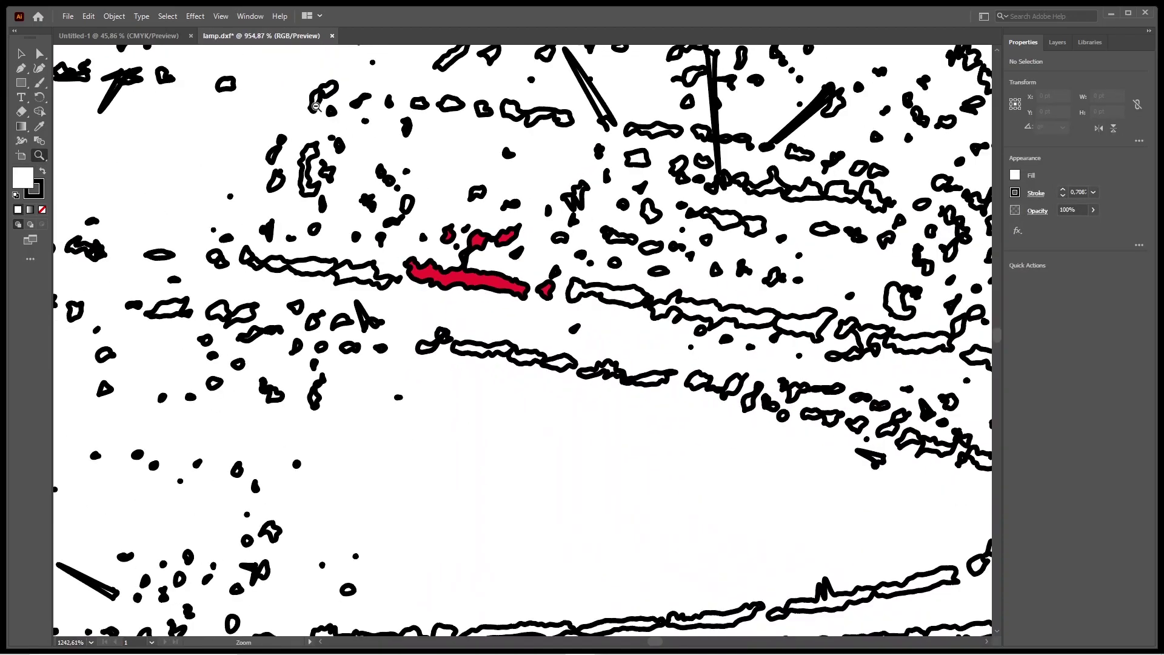
pyautogui.keyDown('alt'); pyautogui.scroll(-8, 542, 362); pyautogui.keyUp('alt')
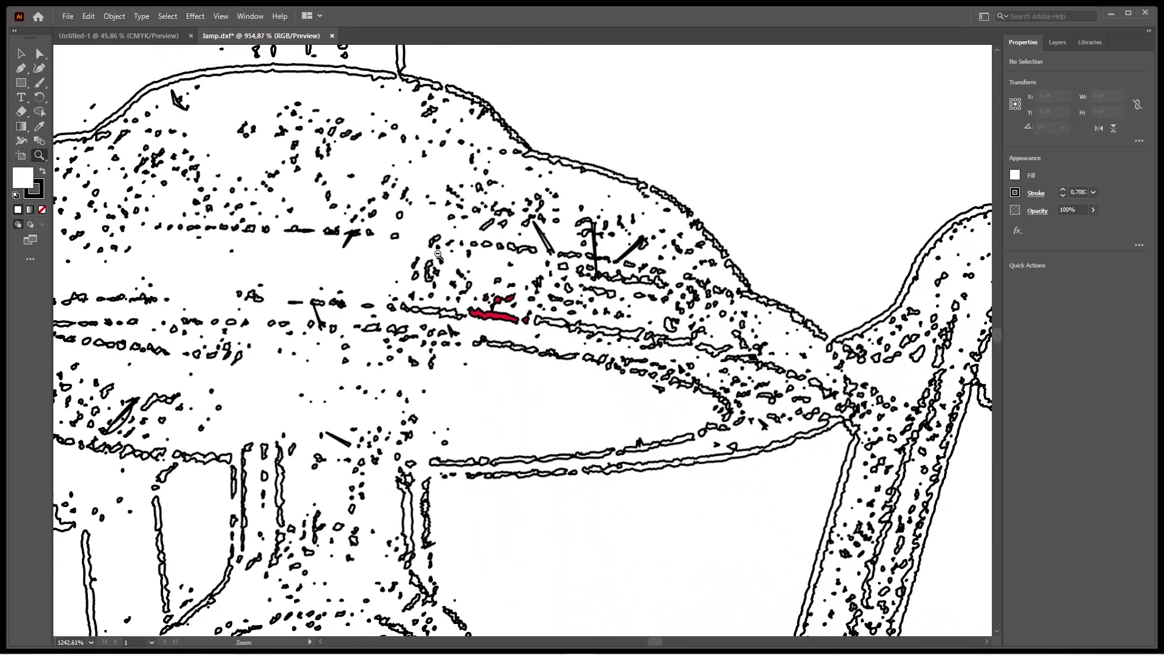
pyautogui.keyDown('alt'); pyautogui.scroll(-4, 350, 192); pyautogui.keyUp('alt')
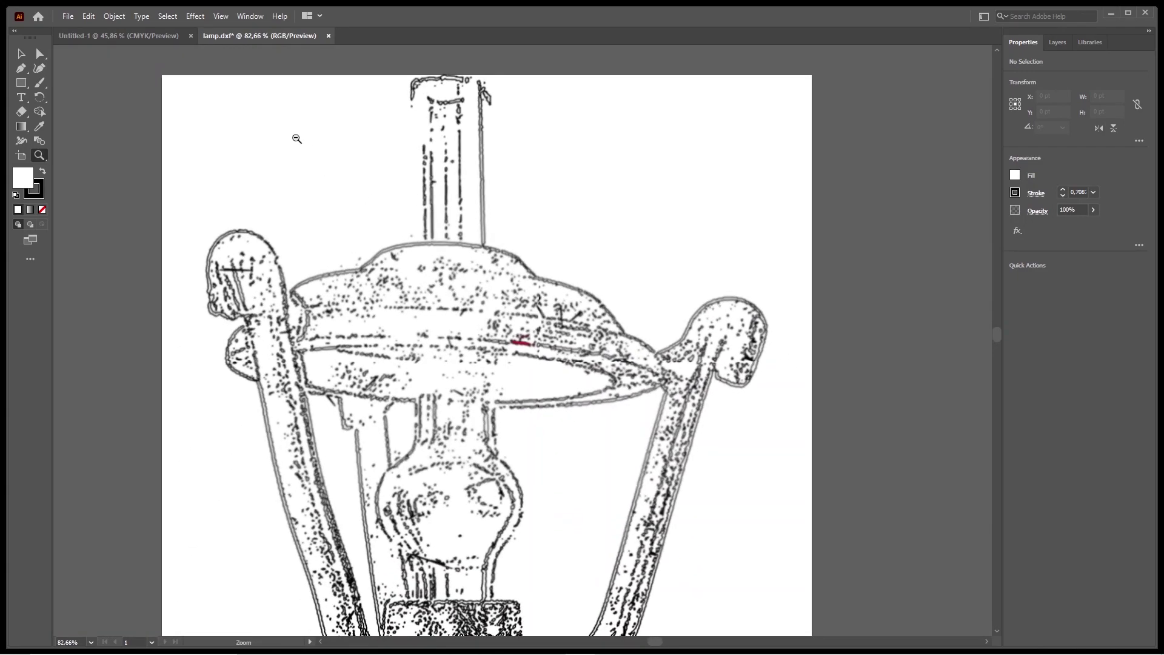
pyautogui.click(40, 53)
pyautogui.moveTo(449, 143); pyautogui.dragTo(527, 256)
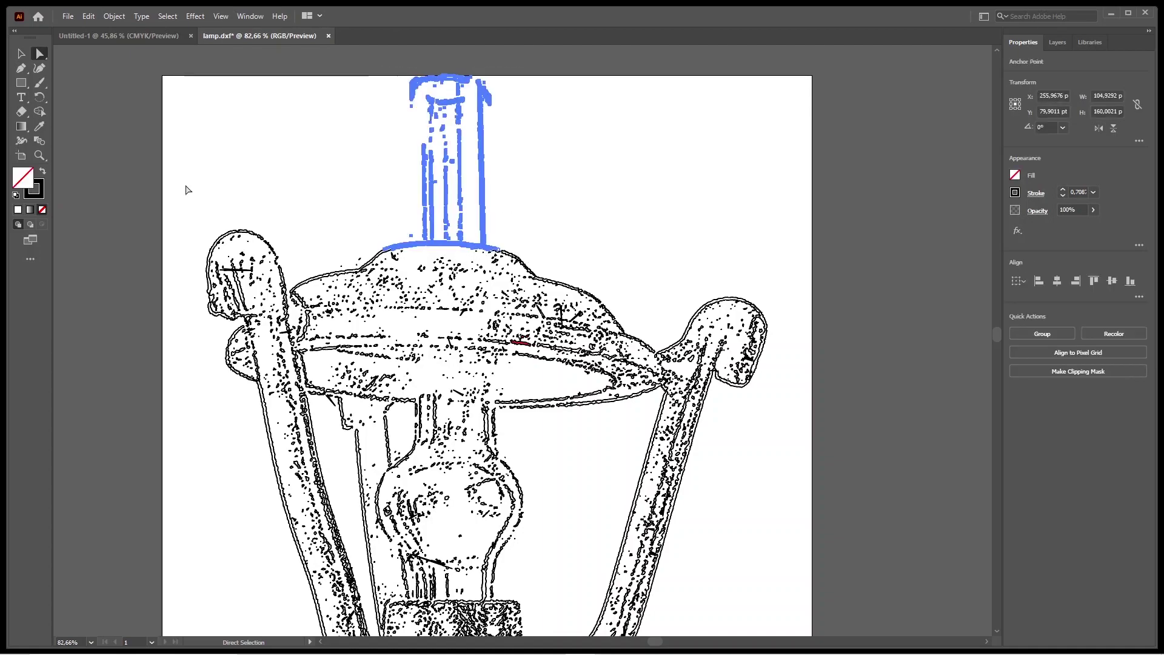
# Build the selected tube outlines with Shape Builder, fill them red, and clear the selection
pyautogui.click(40, 111)
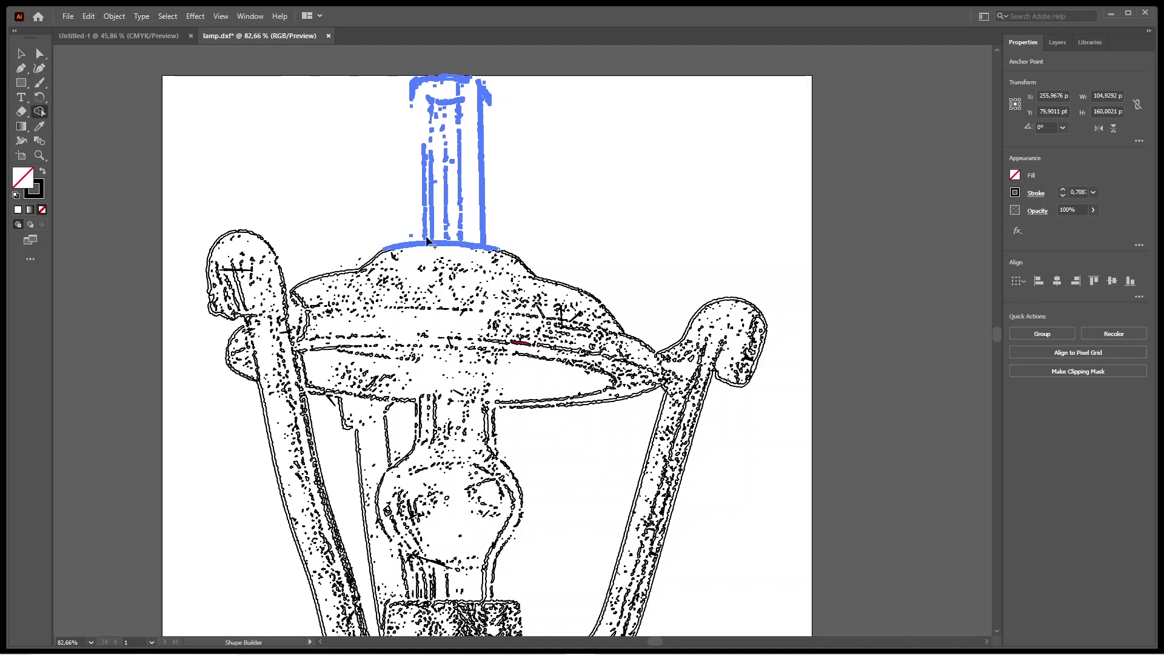
pyautogui.moveTo(449, 232); pyautogui.dragTo(503, 227)
pyautogui.moveTo(410, 150); pyautogui.dragTo(493, 132)
pyautogui.moveTo(451, 83); pyautogui.dragTo(451, 213)
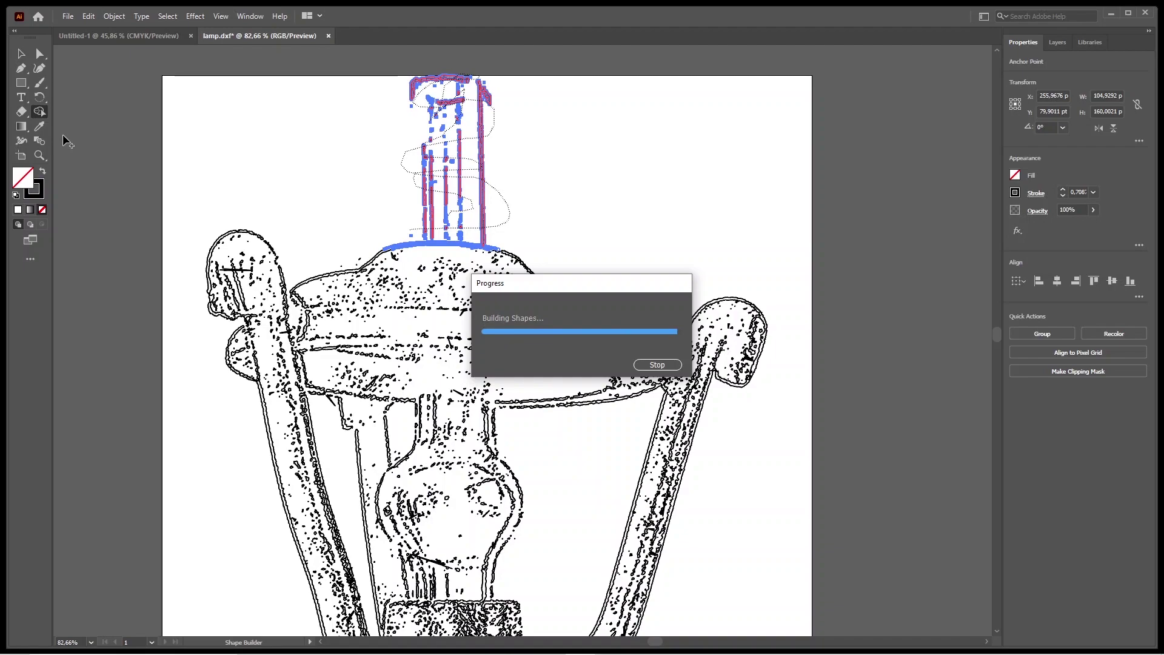
pyautogui.click(20, 54)
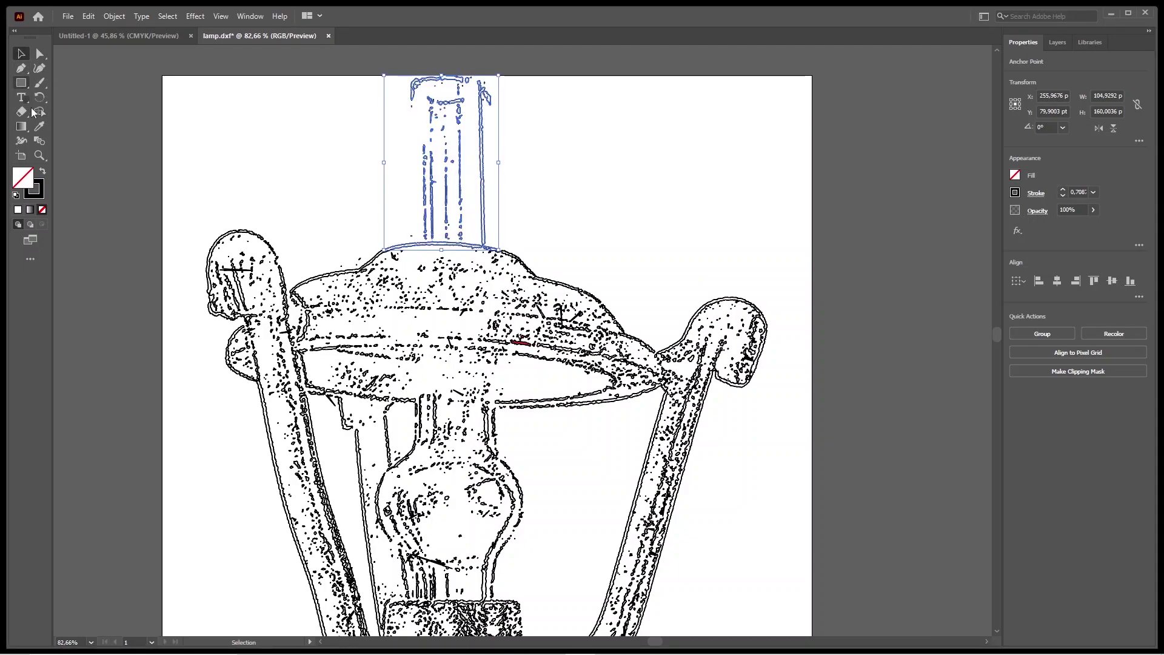
pyautogui.click(18, 210)
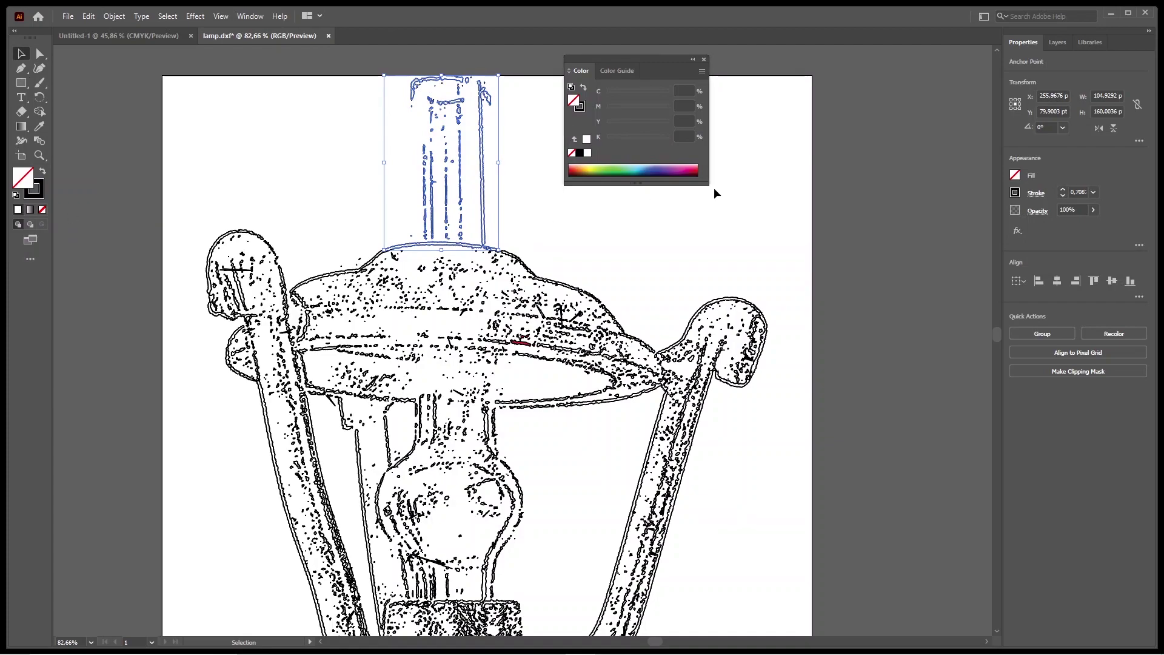
pyautogui.click(697, 169)
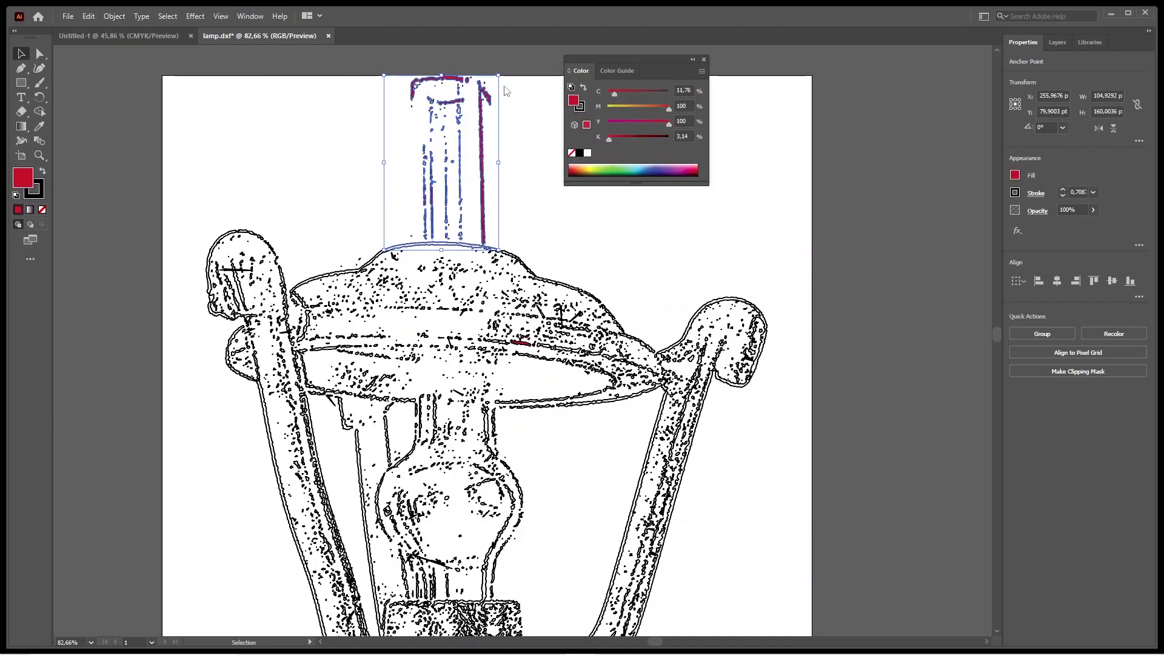
pyautogui.click(703, 59)
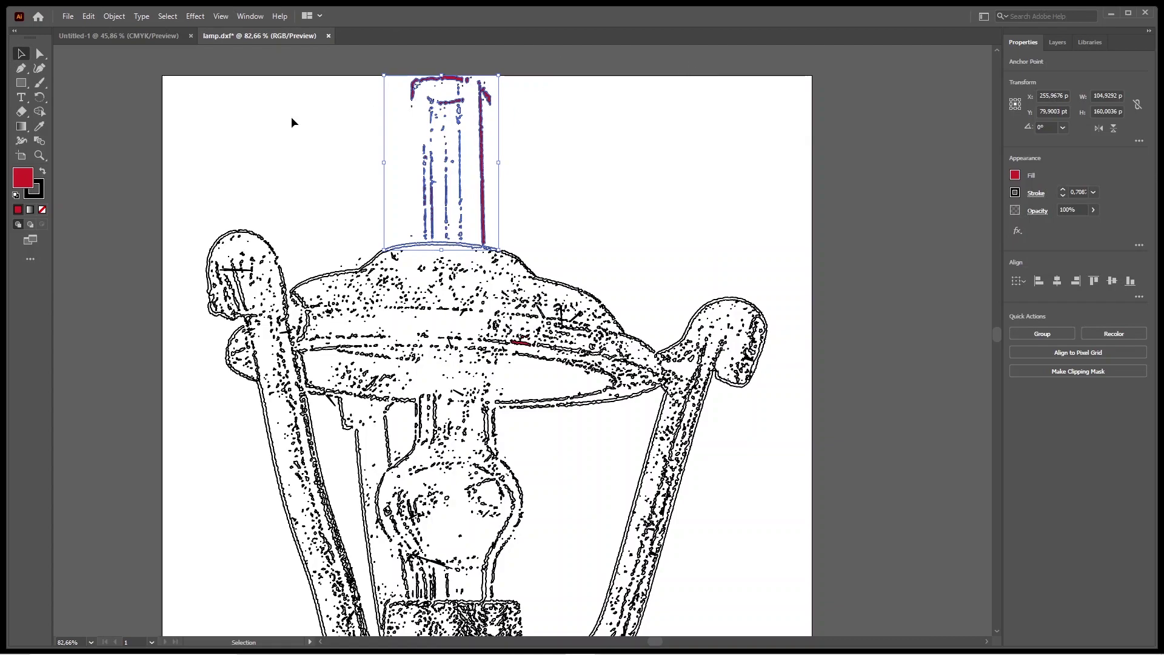
pyautogui.click(359, 158)
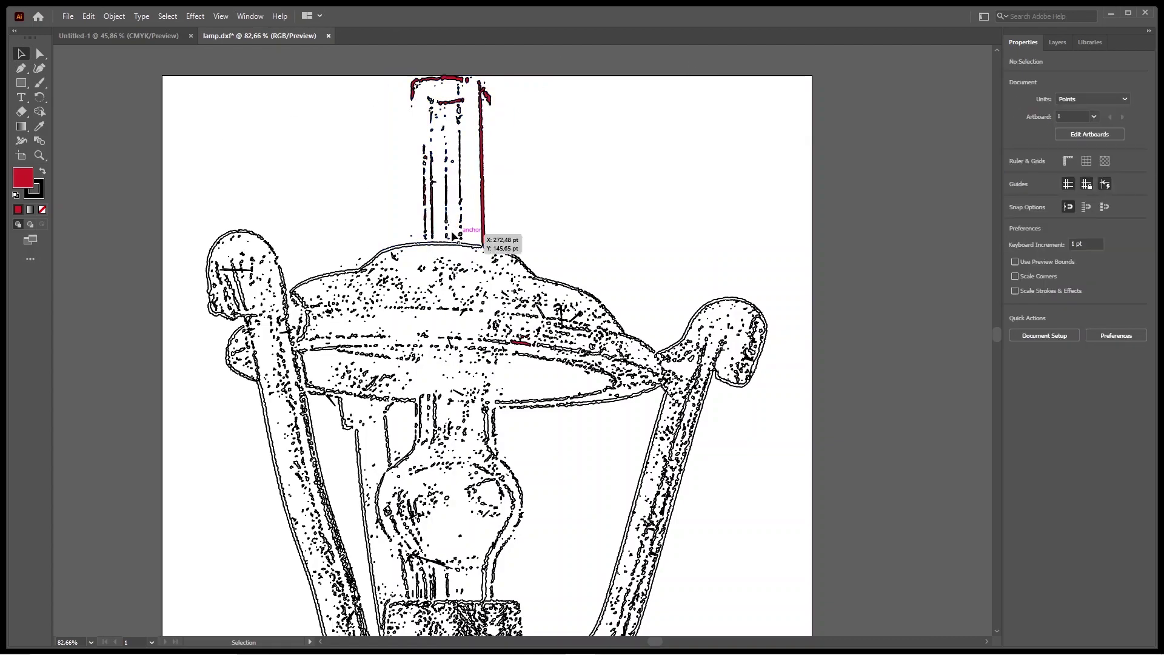
# Build the shapes in the curled upper end of the lamp's left arm with Shape Builder and fill them red
pyautogui.click(40, 53)
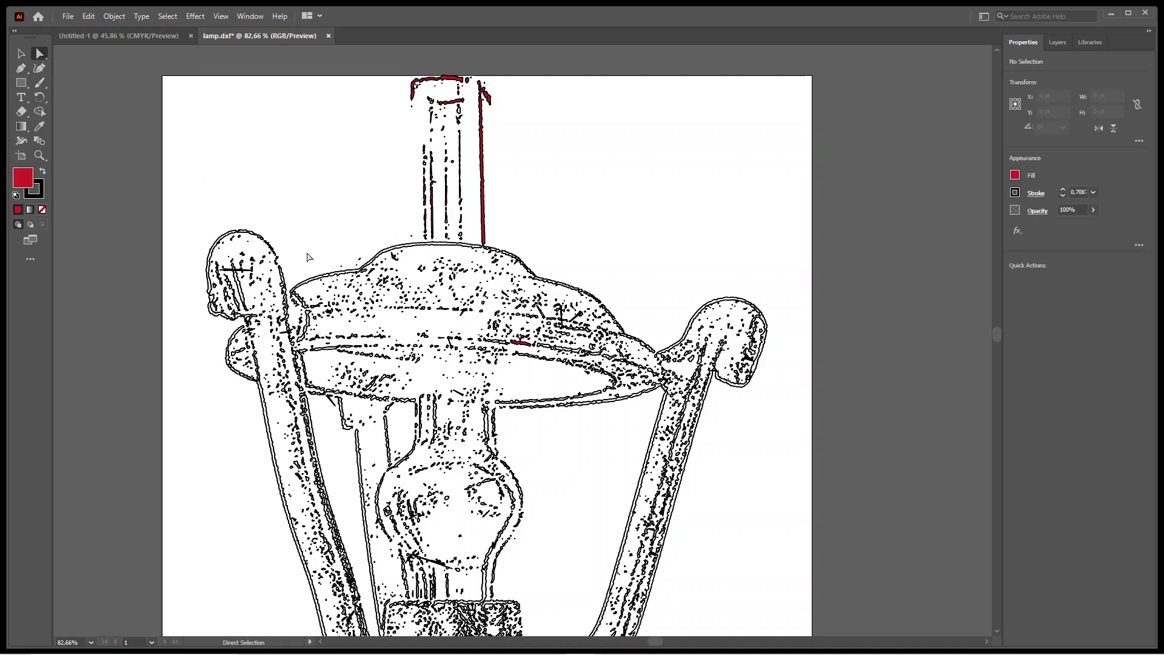
pyautogui.moveTo(192, 211); pyautogui.dragTo(325, 435)
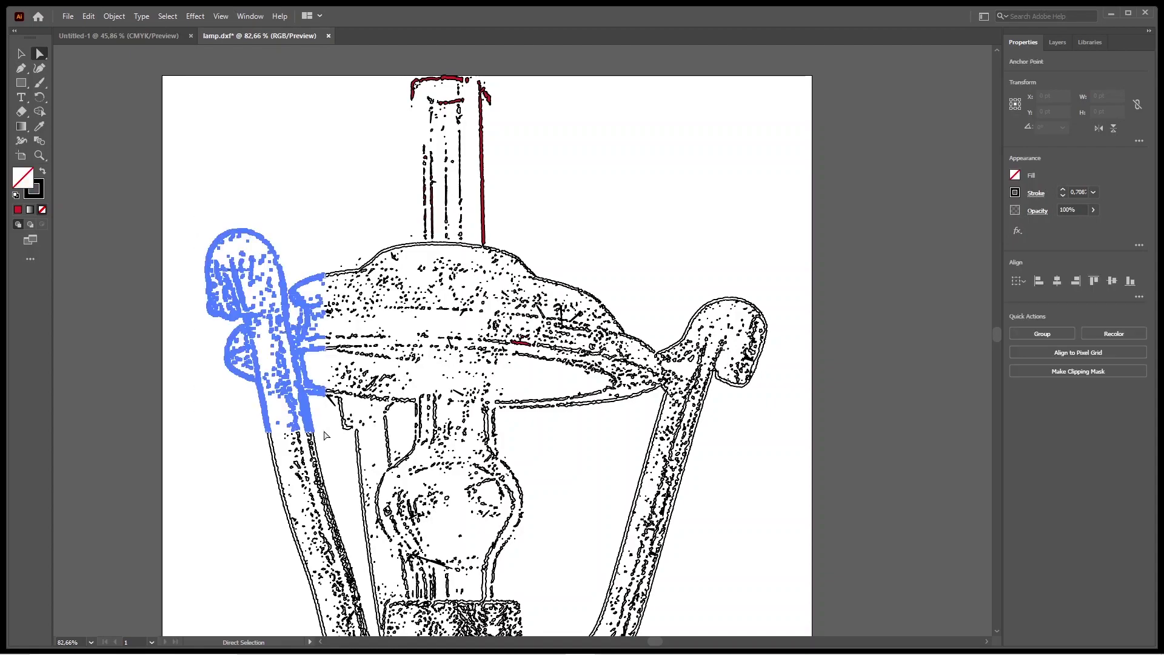
pyautogui.click(40, 113)
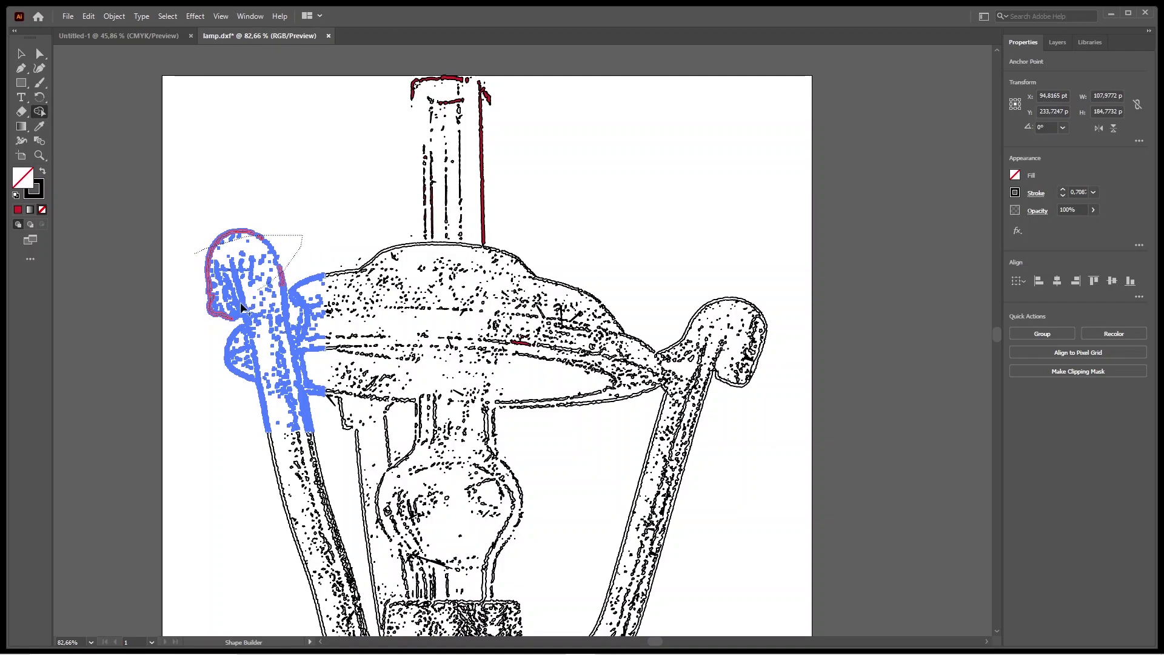
pyautogui.moveTo(263, 348)
pyautogui.mouseDown()
pyautogui.moveTo(323, 267)
pyautogui.moveTo(304, 382)
pyautogui.moveTo(253, 421)
pyautogui.moveTo(319, 394)
pyautogui.moveTo(254, 382)
pyautogui.mouseUp()
pyautogui.moveTo(332, 383)
pyautogui.mouseDown()
pyautogui.moveTo(321, 412)
pyautogui.moveTo(257, 418)
pyautogui.mouseUp()
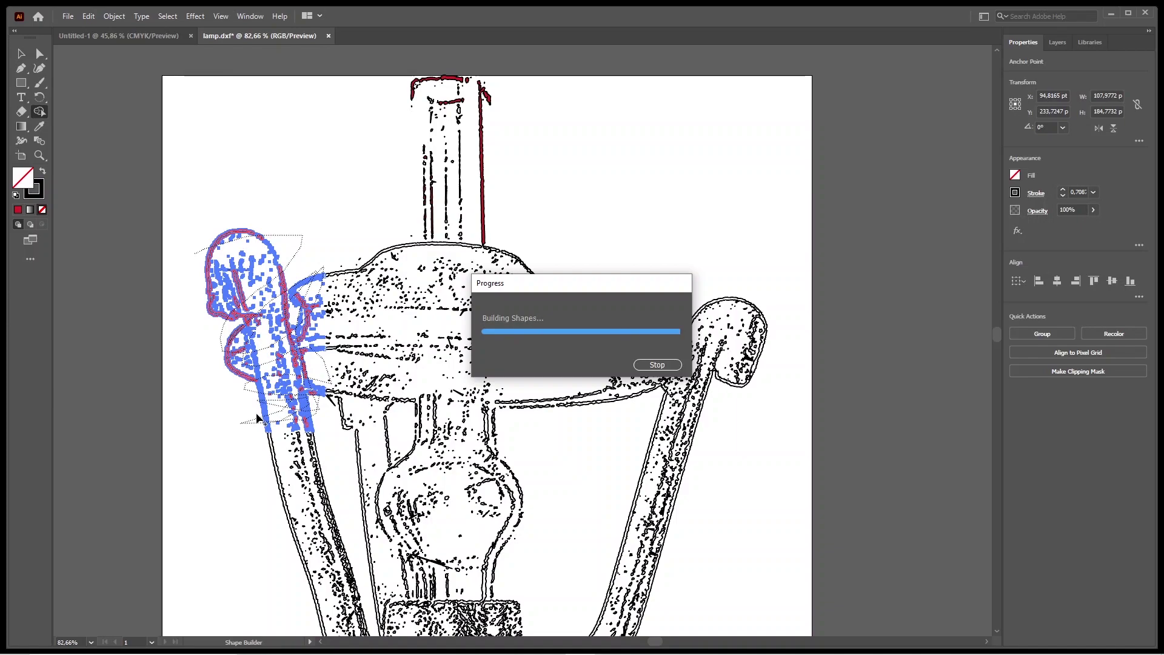
pyautogui.click(40, 54)
pyautogui.click(18, 209)
pyautogui.click(195, 220)
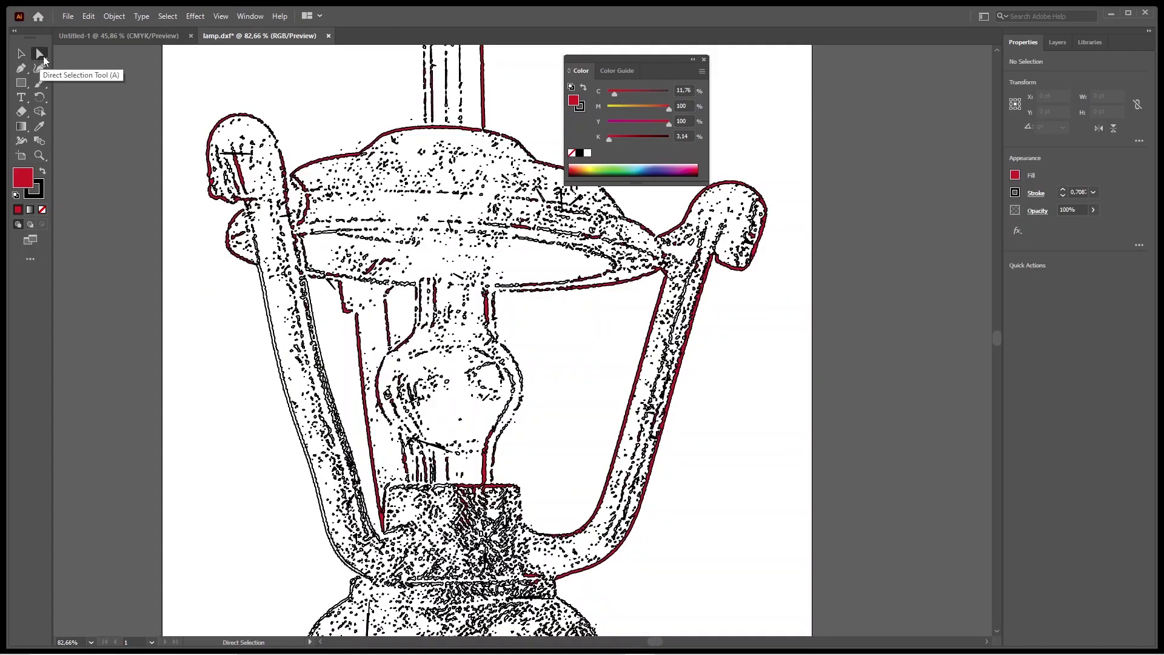
# Lasso the outer edge of the lamp's left arm and build it with Shape Builder as a red-filled shape
pyautogui.click(43, 57)
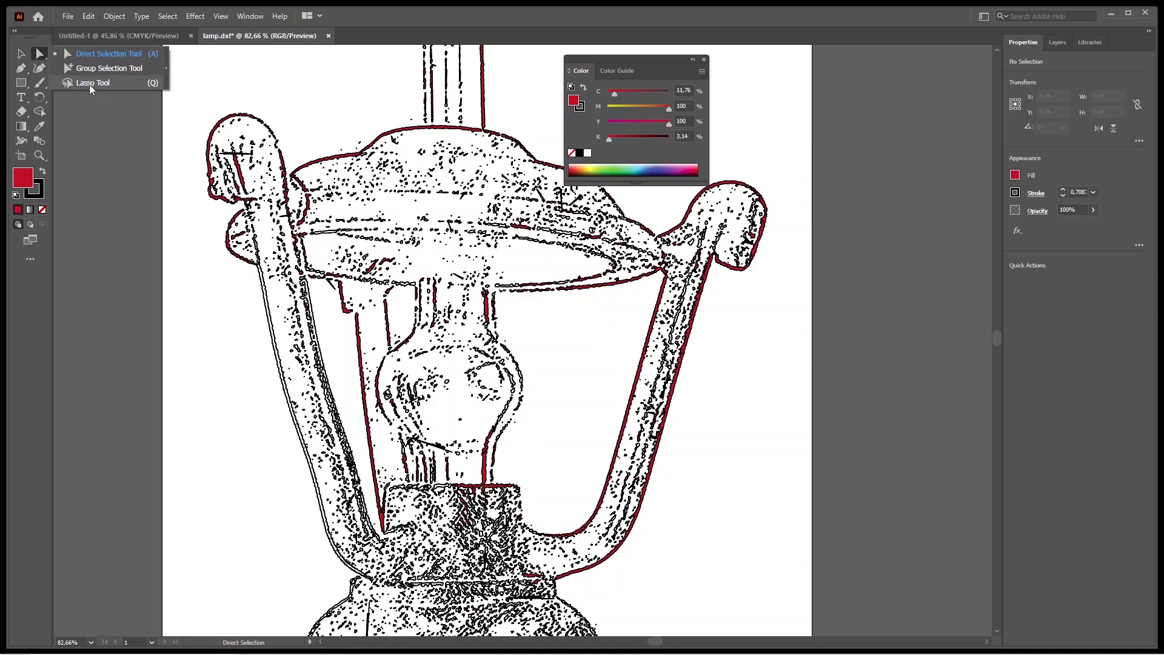
pyautogui.click(89, 83)
pyautogui.moveTo(238, 287)
pyautogui.mouseDown()
pyautogui.moveTo(247, 260)
pyautogui.moveTo(270, 257)
pyautogui.moveTo(326, 467)
pyautogui.moveTo(392, 588)
pyautogui.moveTo(316, 573)
pyautogui.moveTo(220, 316)
pyautogui.moveTo(240, 282)
pyautogui.mouseUp()
pyautogui.click(39, 113)
pyautogui.moveTo(277, 301)
pyautogui.mouseDown()
pyautogui.moveTo(268, 360)
pyautogui.moveTo(356, 483)
pyautogui.mouseUp()
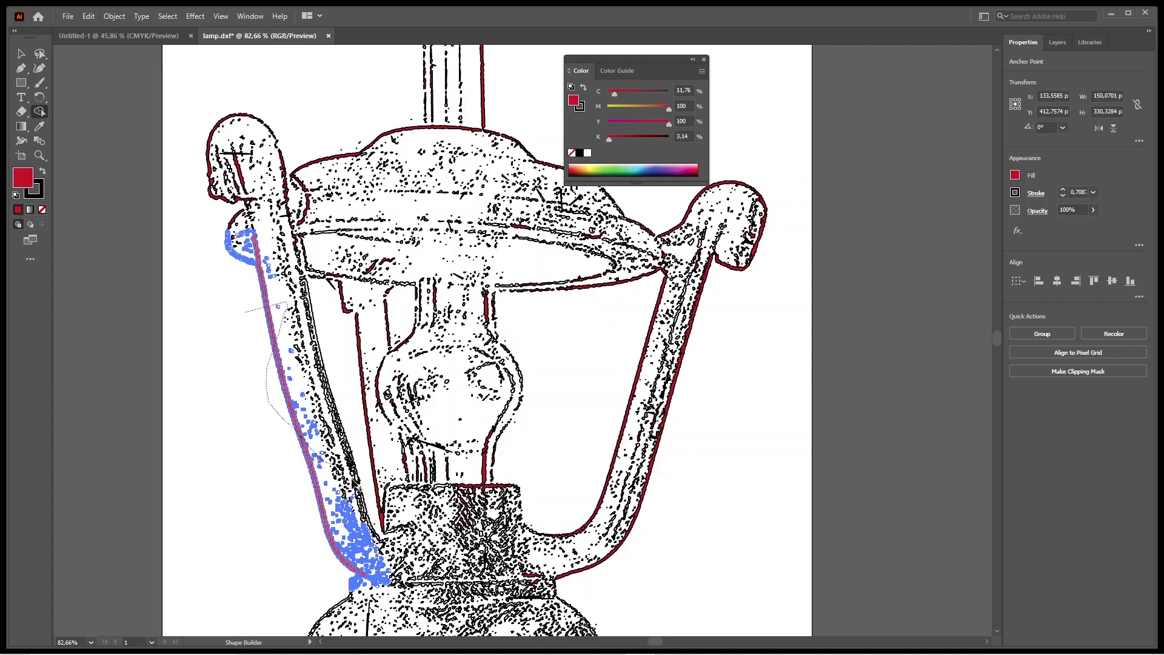
pyautogui.moveTo(381, 570); pyautogui.dragTo(359, 569)
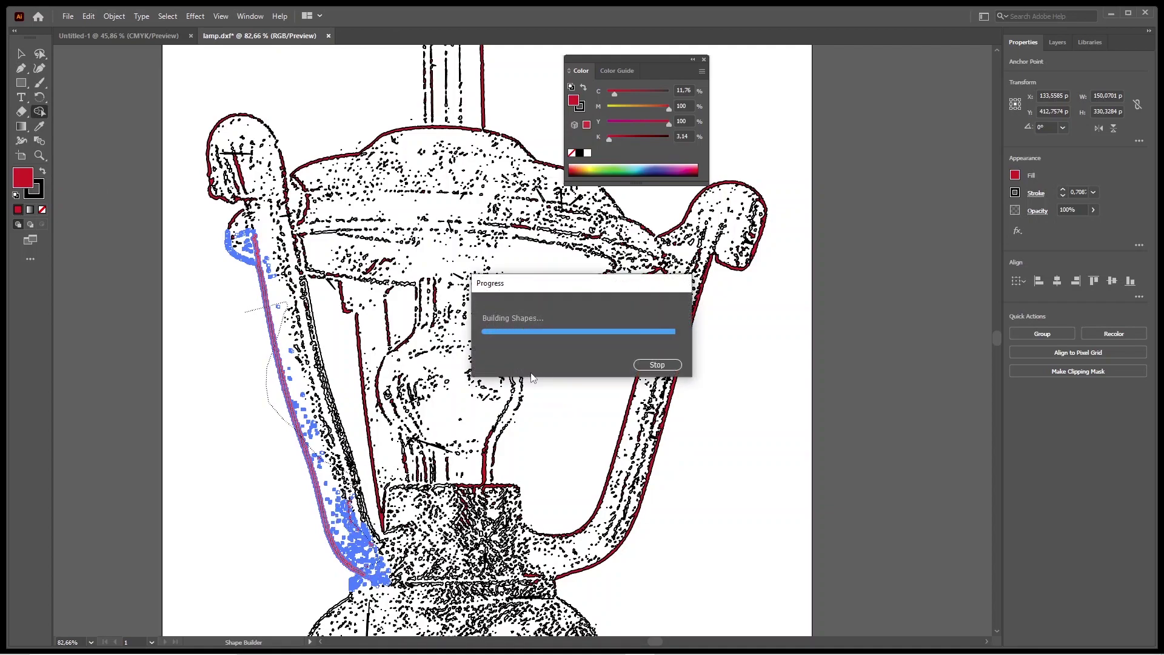
pyautogui.click(39, 53)
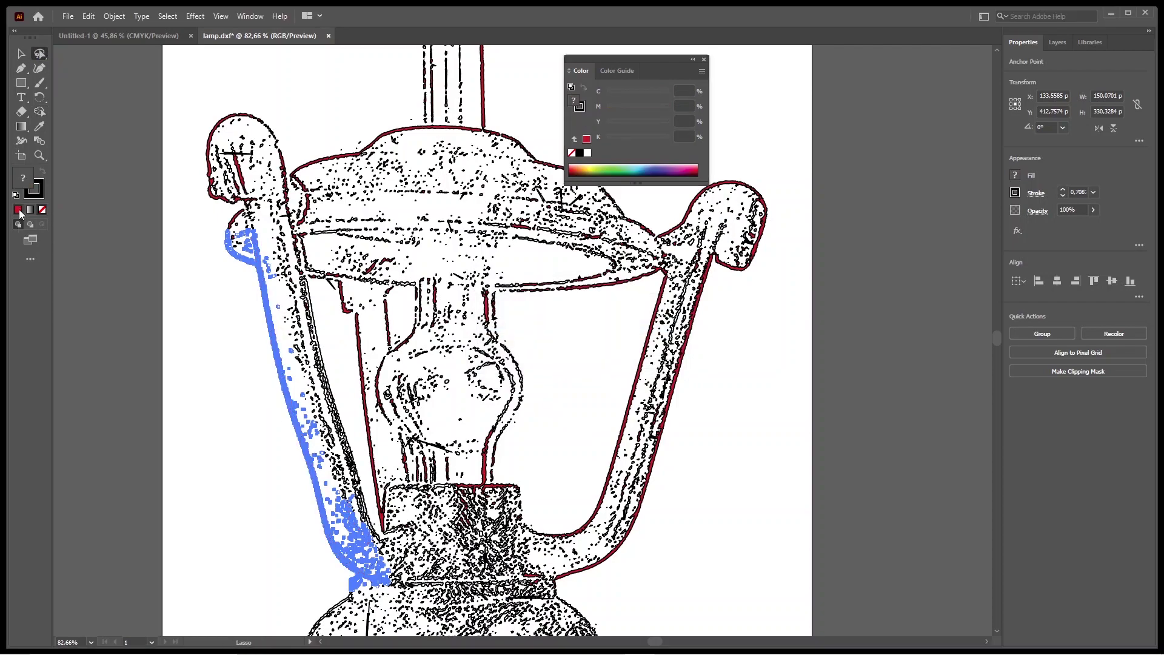
pyautogui.click(582, 462)
# Change the fill of the entire lamp drawing to green and clear the selection
pyautogui.scroll(-1, 582, 462)
pyautogui.scroll(-3, 582, 462)
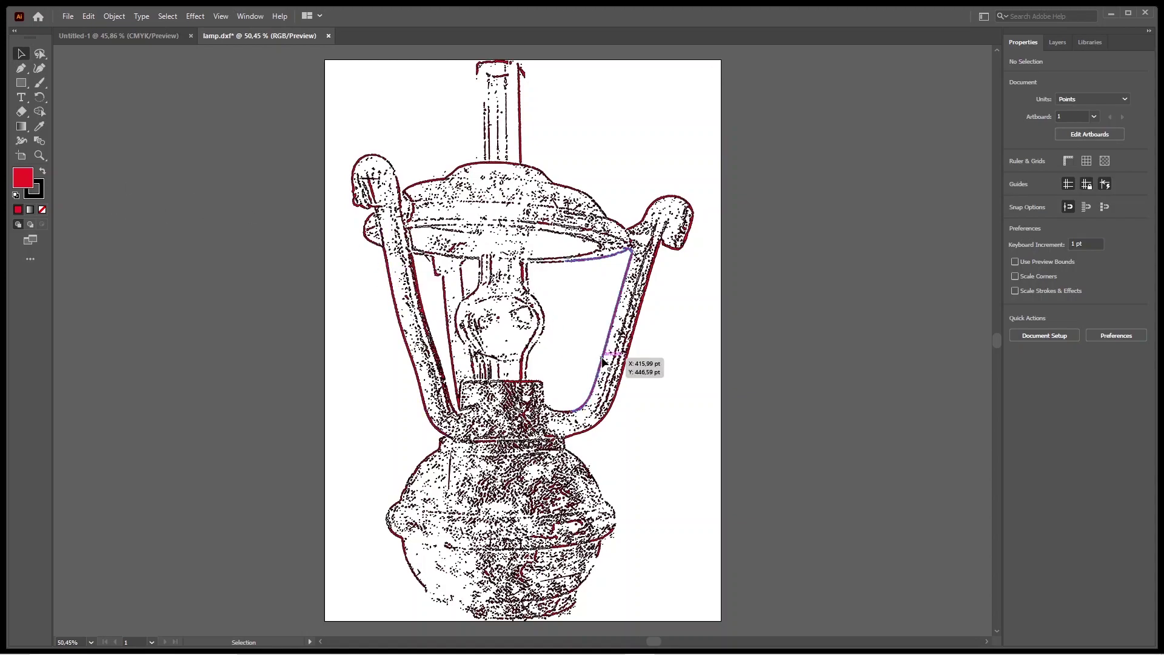
pyautogui.hotkey('ctrl', 'a')
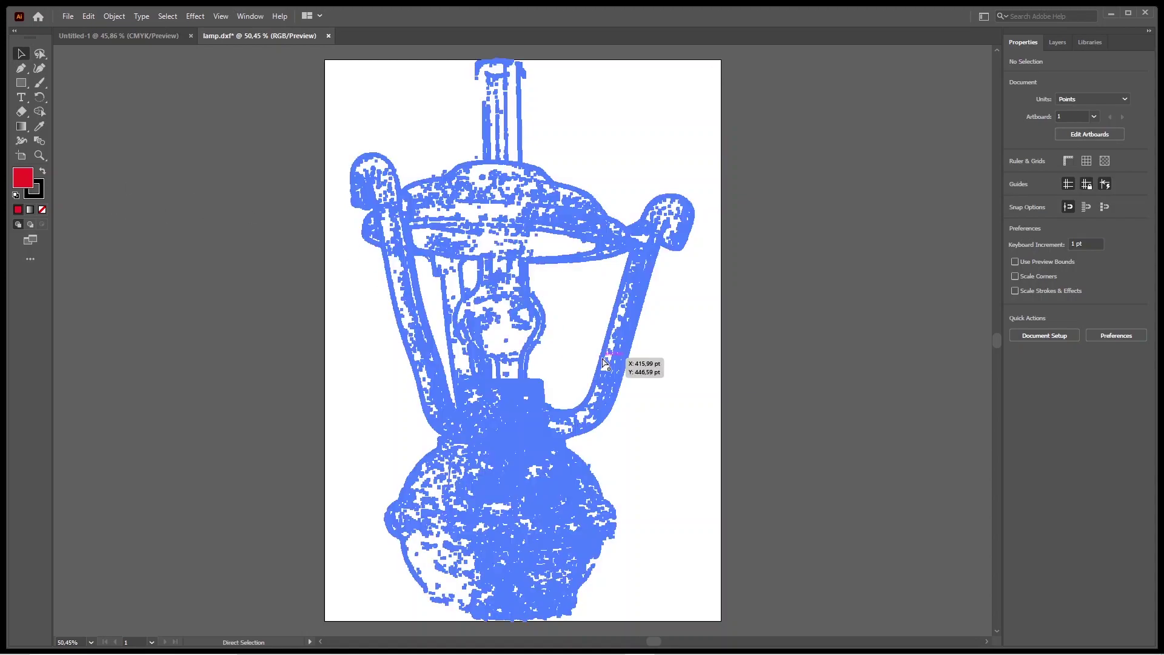
pyautogui.press('v')
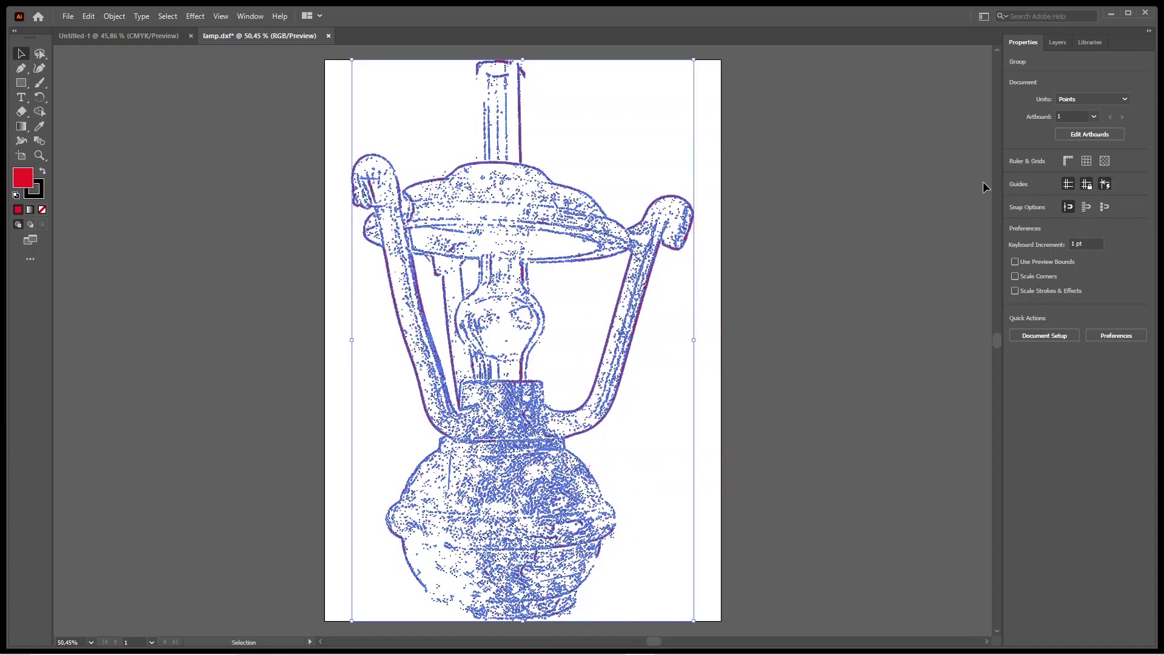
pyautogui.click(1015, 175)
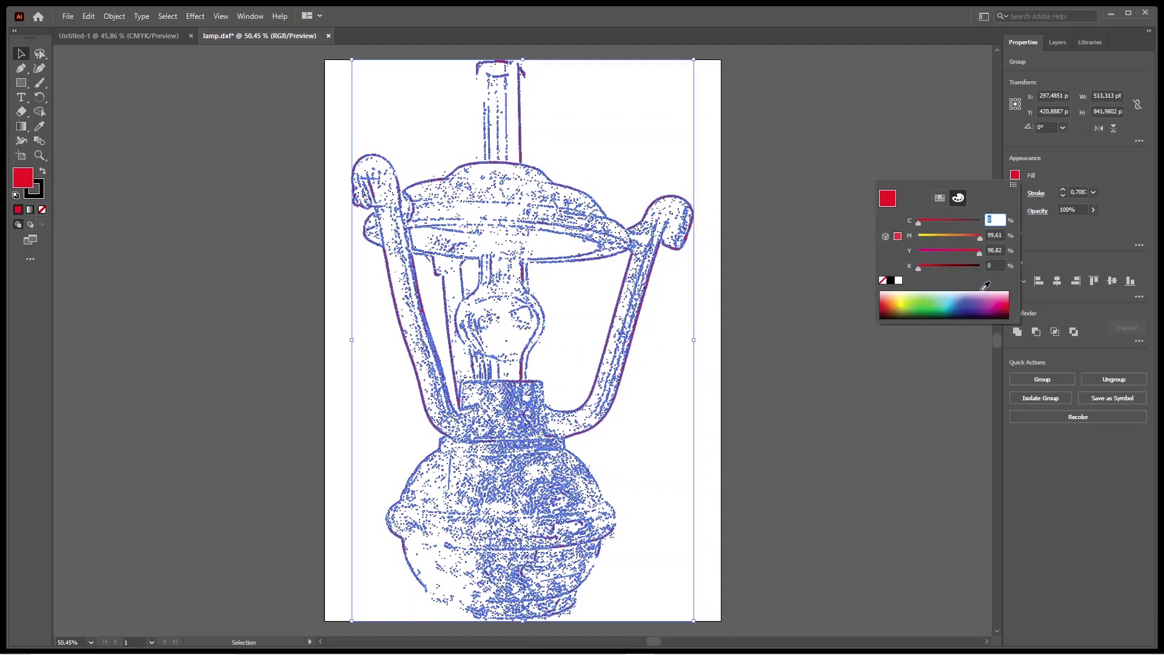
pyautogui.click(930, 306)
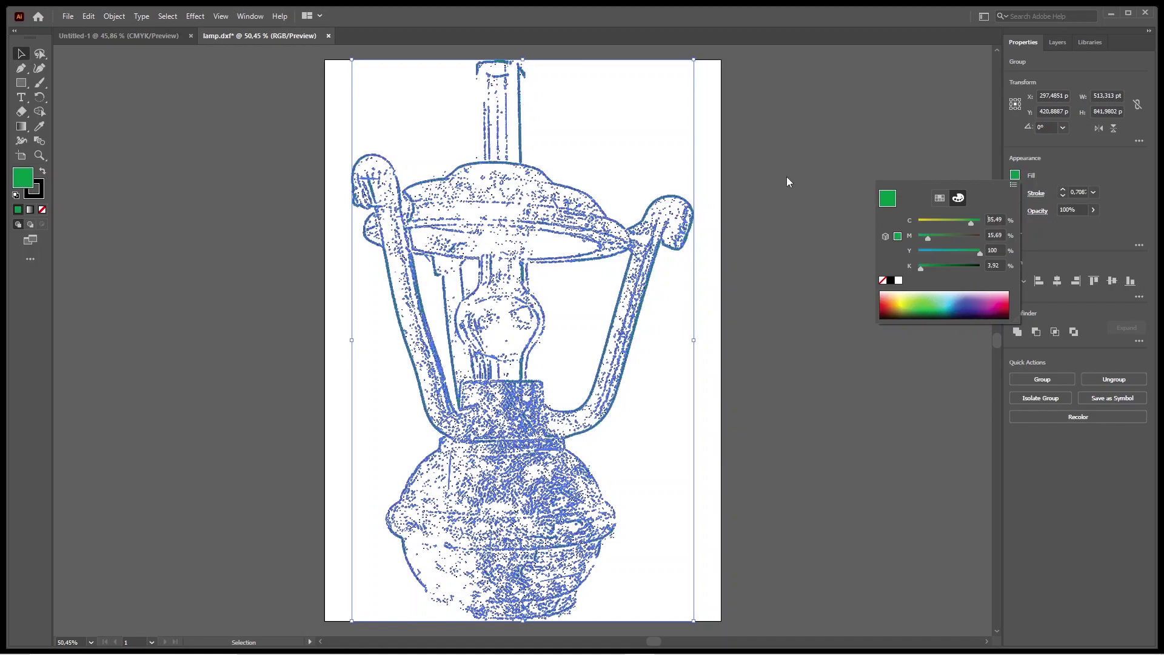
pyautogui.click(788, 180)
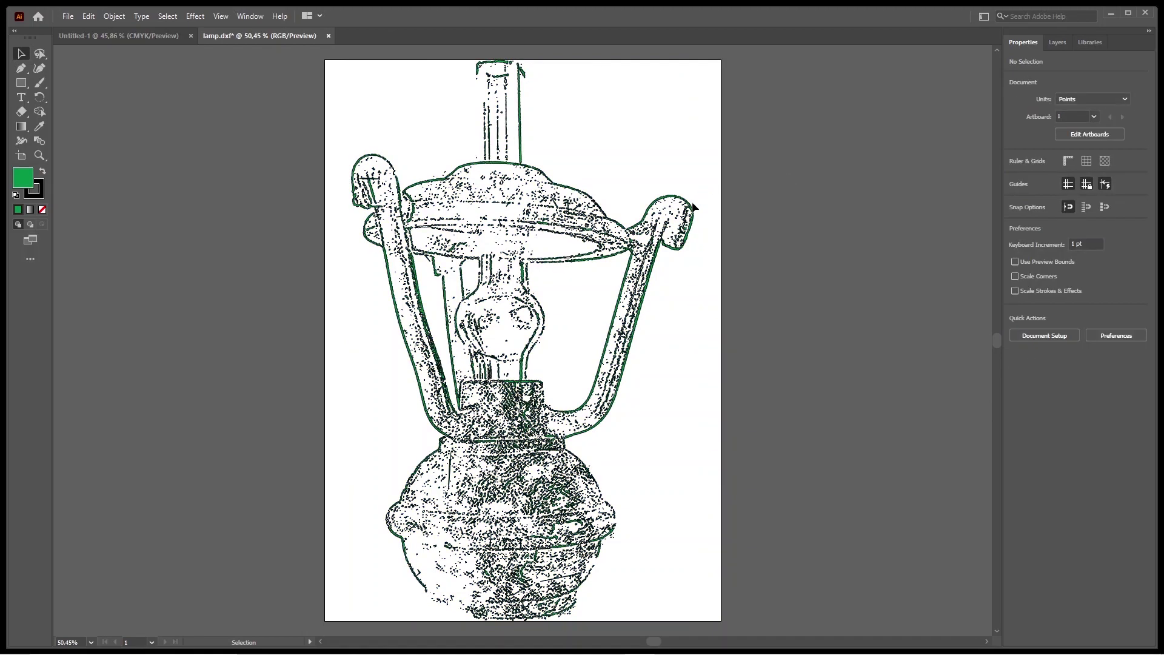
# Export the drawing as lamp.svg in the Import image comsol folder, keeping the offered SVG options
pyautogui.click(70, 17)
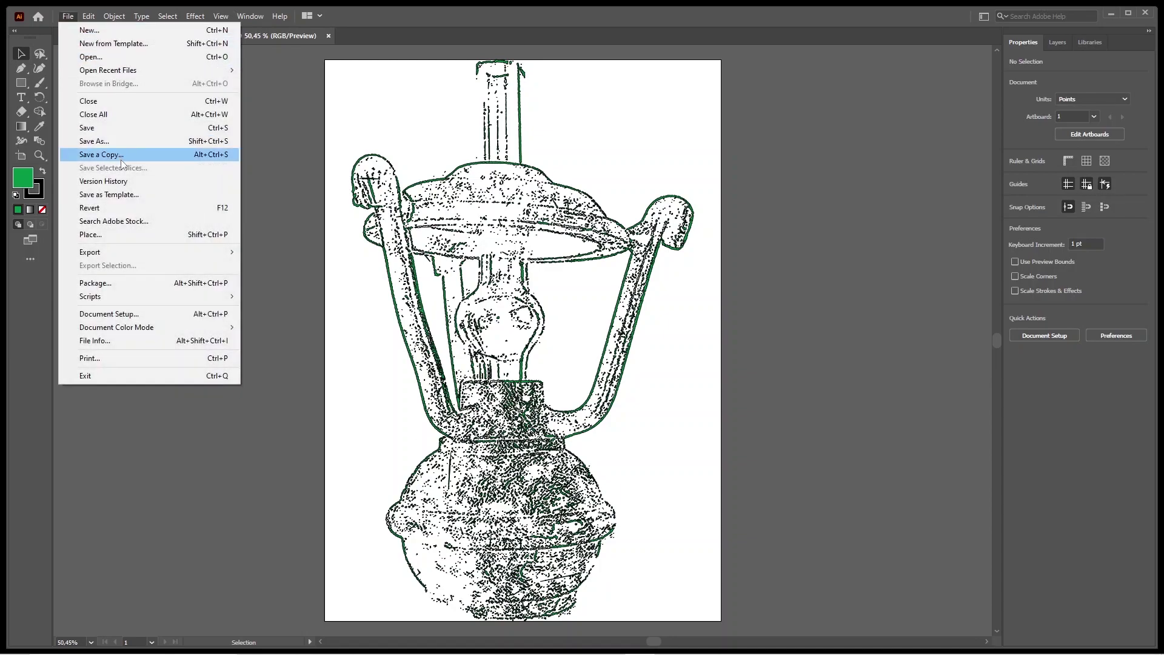
pyautogui.moveTo(146, 248)
pyautogui.click(296, 263)
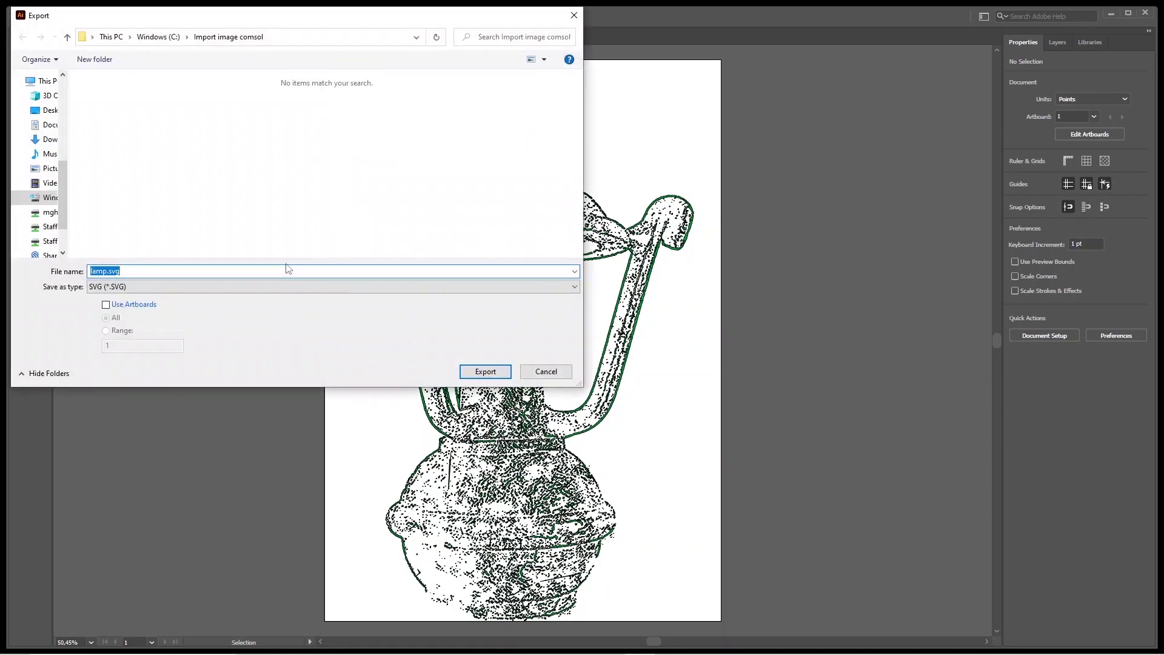
pyautogui.click(481, 371)
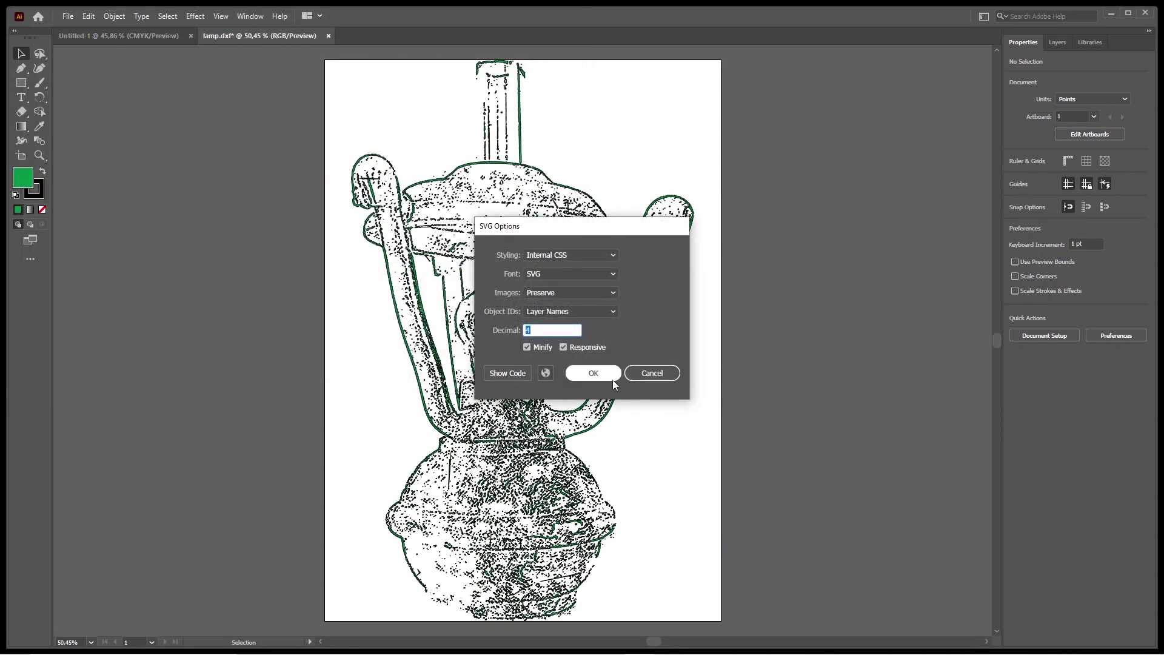
pyautogui.click(606, 376)
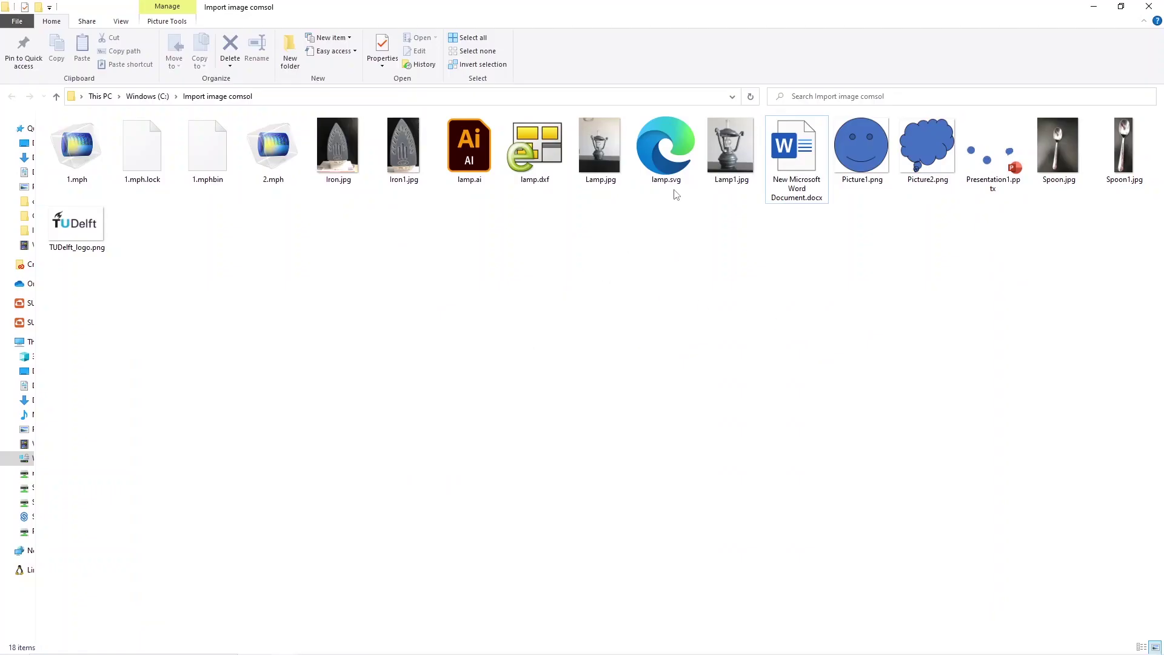
# Open New Microsoft Word Document.docx from the Import image comsol folder and insert lamp.svg into it
pyautogui.doubleClick(782, 169)
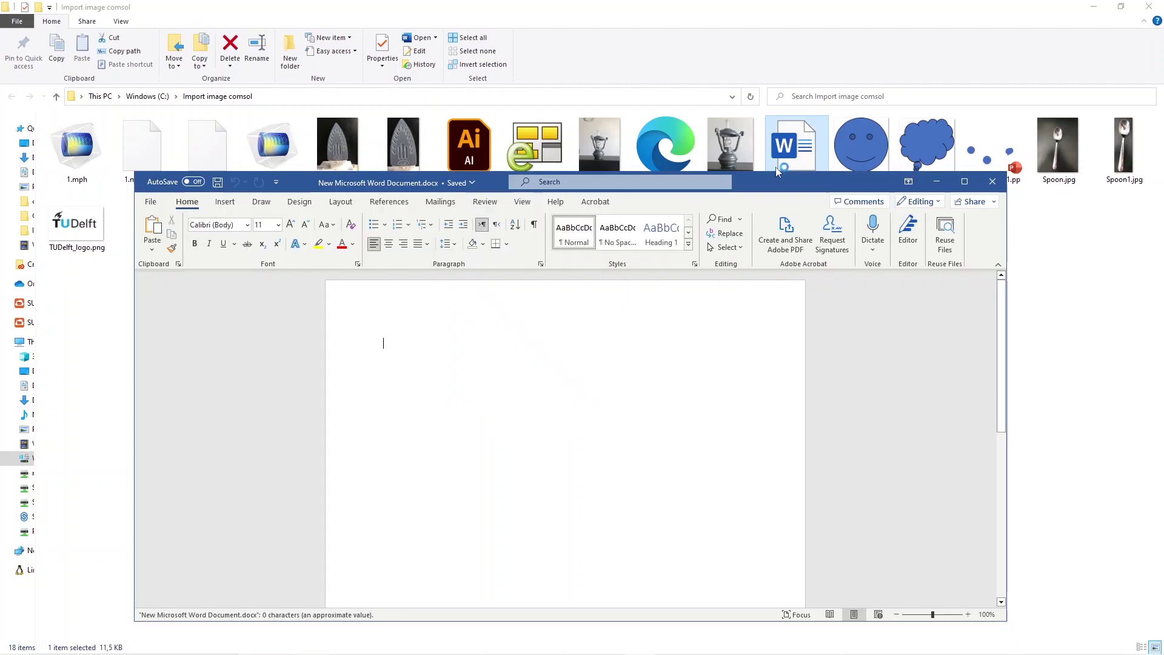
pyautogui.moveTo(696, 166); pyautogui.dragTo(536, 386)
pyautogui.moveTo(536, 385); pyautogui.dragTo(536, 386)
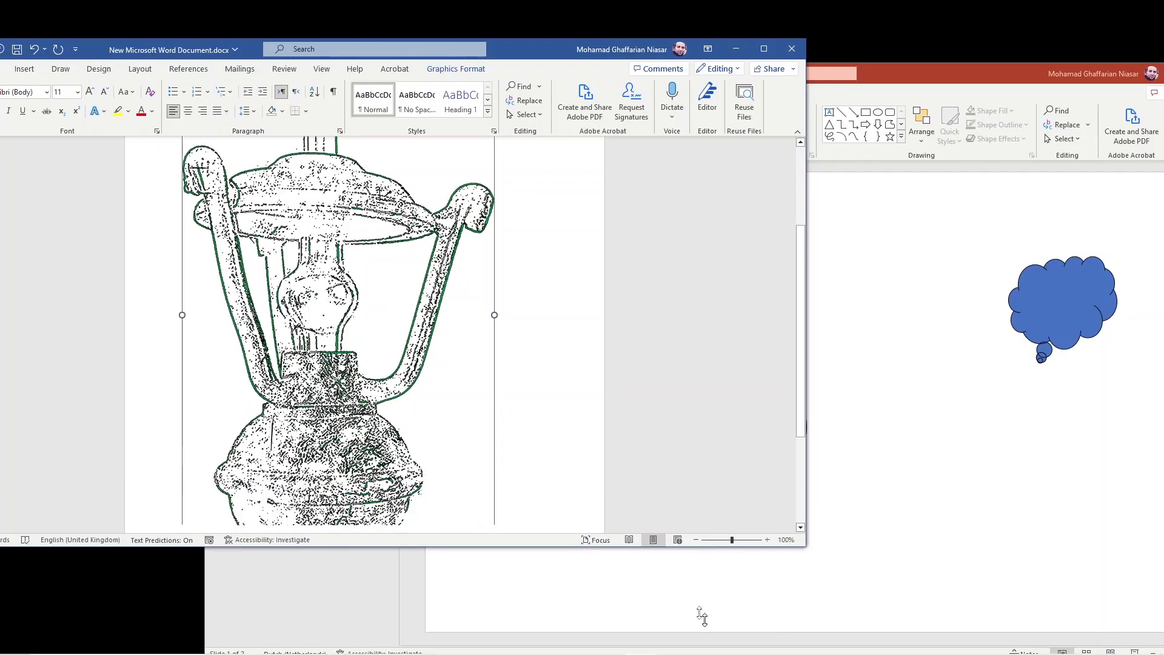
# Copy the lamp graphic from Word, switch to PowerPoint, and paste it onto the slide in Presentation1.pptx
pyautogui.rightClick(340, 366)
pyautogui.click(371, 102)
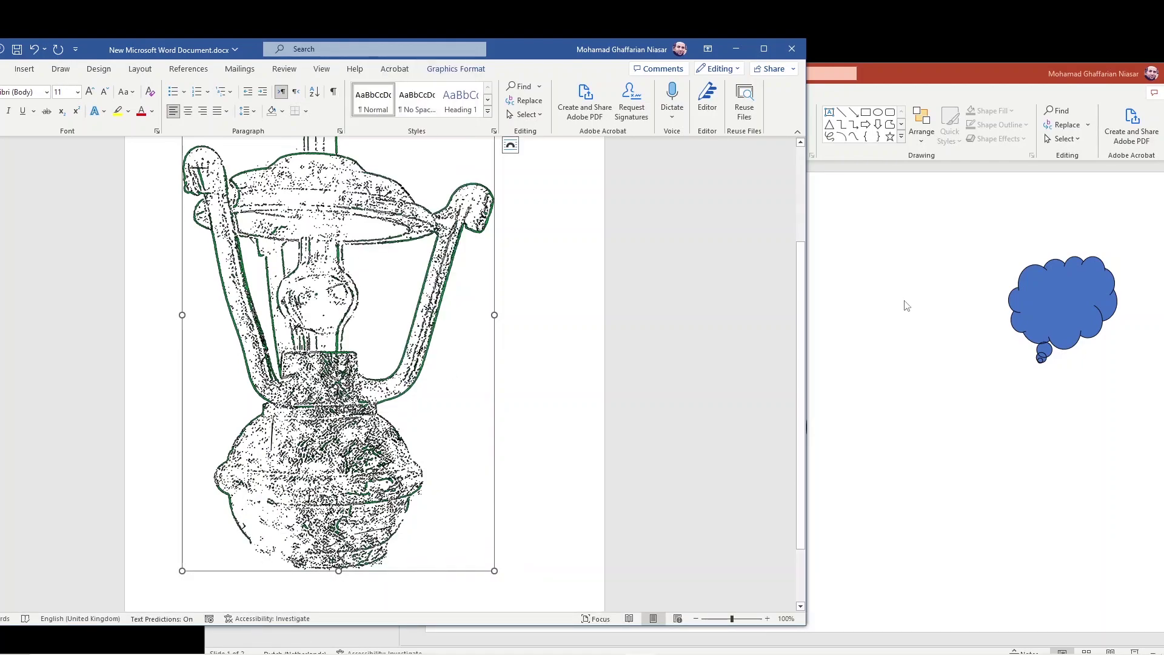
pyautogui.click(816, 285)
pyautogui.rightClick(810, 269)
pyautogui.click(839, 314)
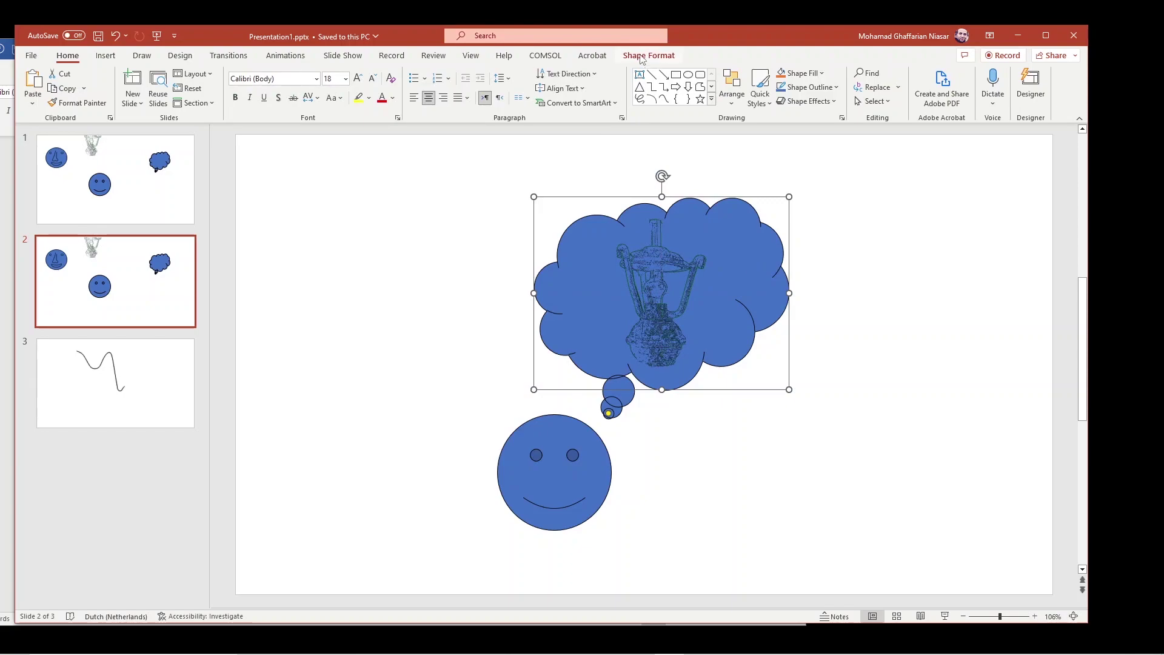
# Set the fill of the thought cloud behind the lamp to the lightest orange theme colour
pyautogui.click(641, 55)
pyautogui.click(463, 73)
pyautogui.click(493, 119)
# Set the smiley face's fill to standard green and clear the selection
pyautogui.click(554, 485)
pyautogui.click(462, 73)
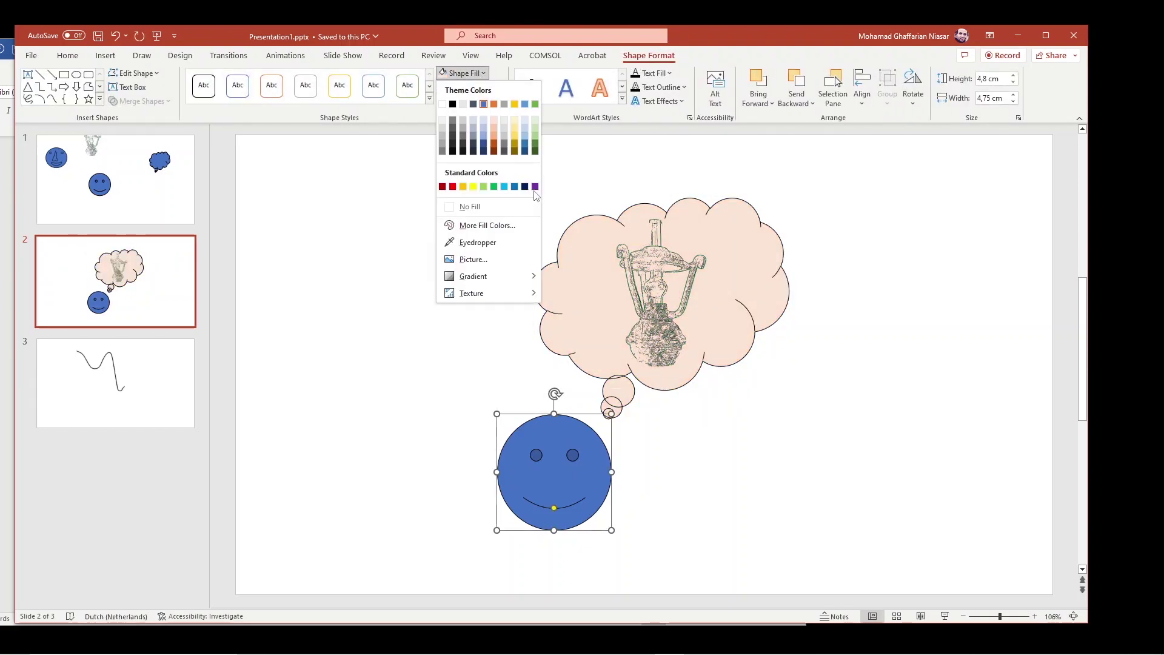
pyautogui.click(494, 186)
pyautogui.click(765, 424)
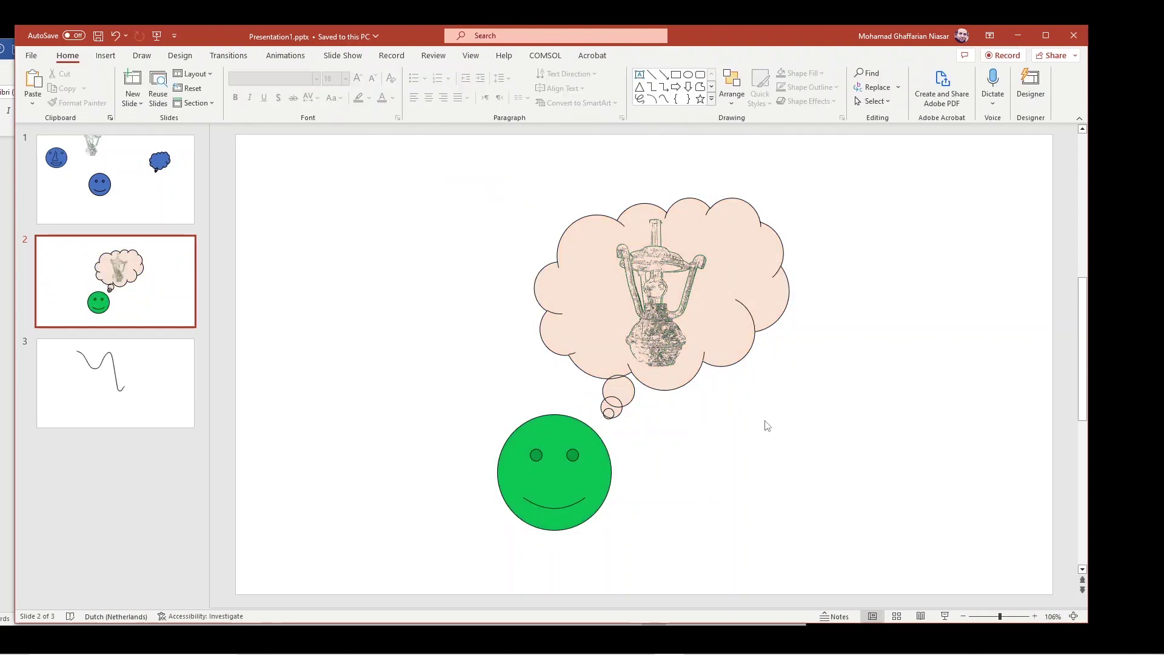